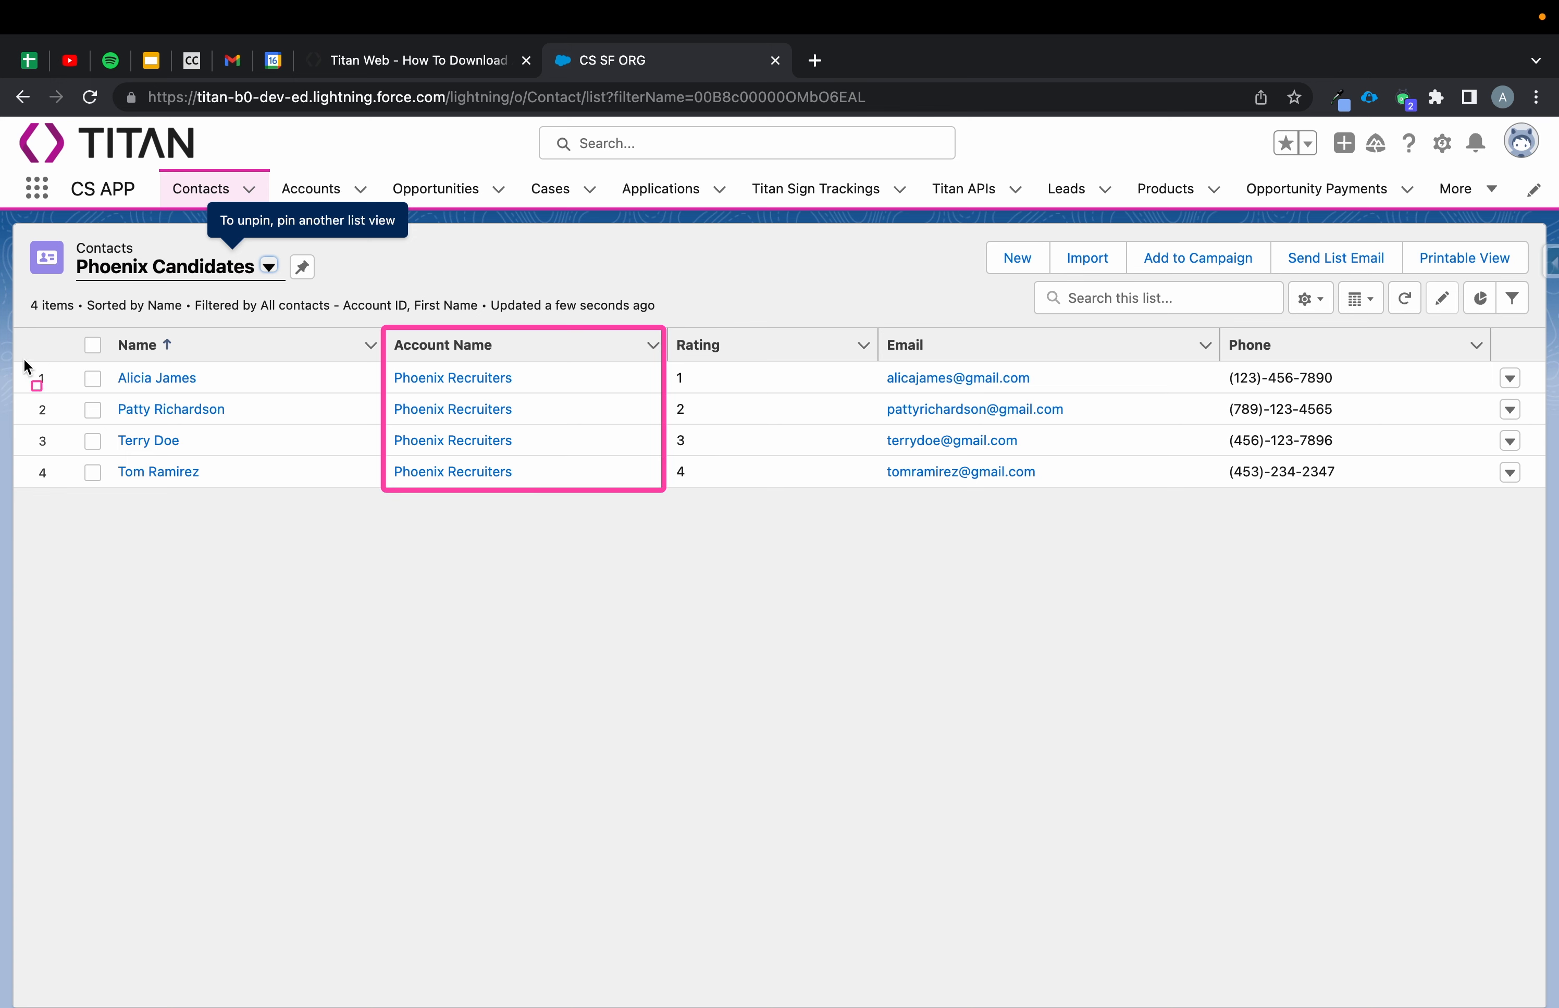
{"action": "mouse_move", "coordinate": [9, 362]}
{"action": "left_mouse_down"}
{"action": "mouse_move", "coordinate": [1381, 337]}
{"action": "mouse_move", "coordinate": [1429, 340]}
{"action": "mouse_move", "coordinate": [1554, 409]}
{"action": "mouse_move", "coordinate": [1549, 395]}
{"action": "left_mouse_up"}
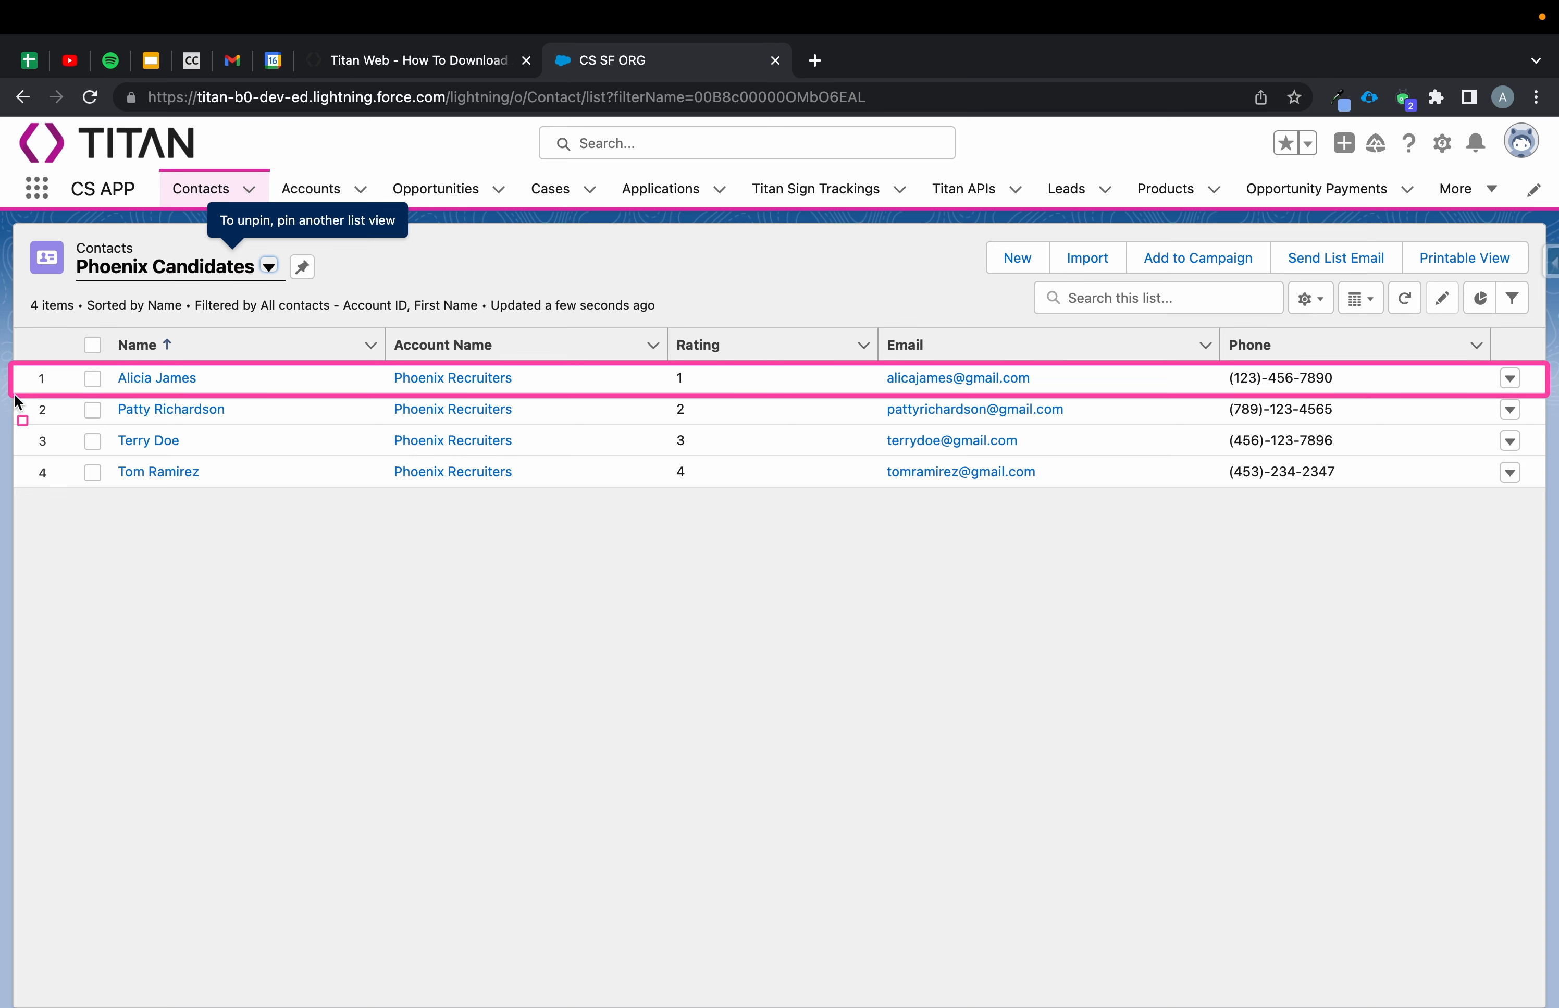
{"action": "mouse_move", "coordinate": [14, 393]}
{"action": "left_mouse_down"}
{"action": "mouse_move", "coordinate": [1286, 375]}
{"action": "mouse_move", "coordinate": [1374, 442]}
{"action": "mouse_move", "coordinate": [1541, 433]}
{"action": "left_mouse_up"}
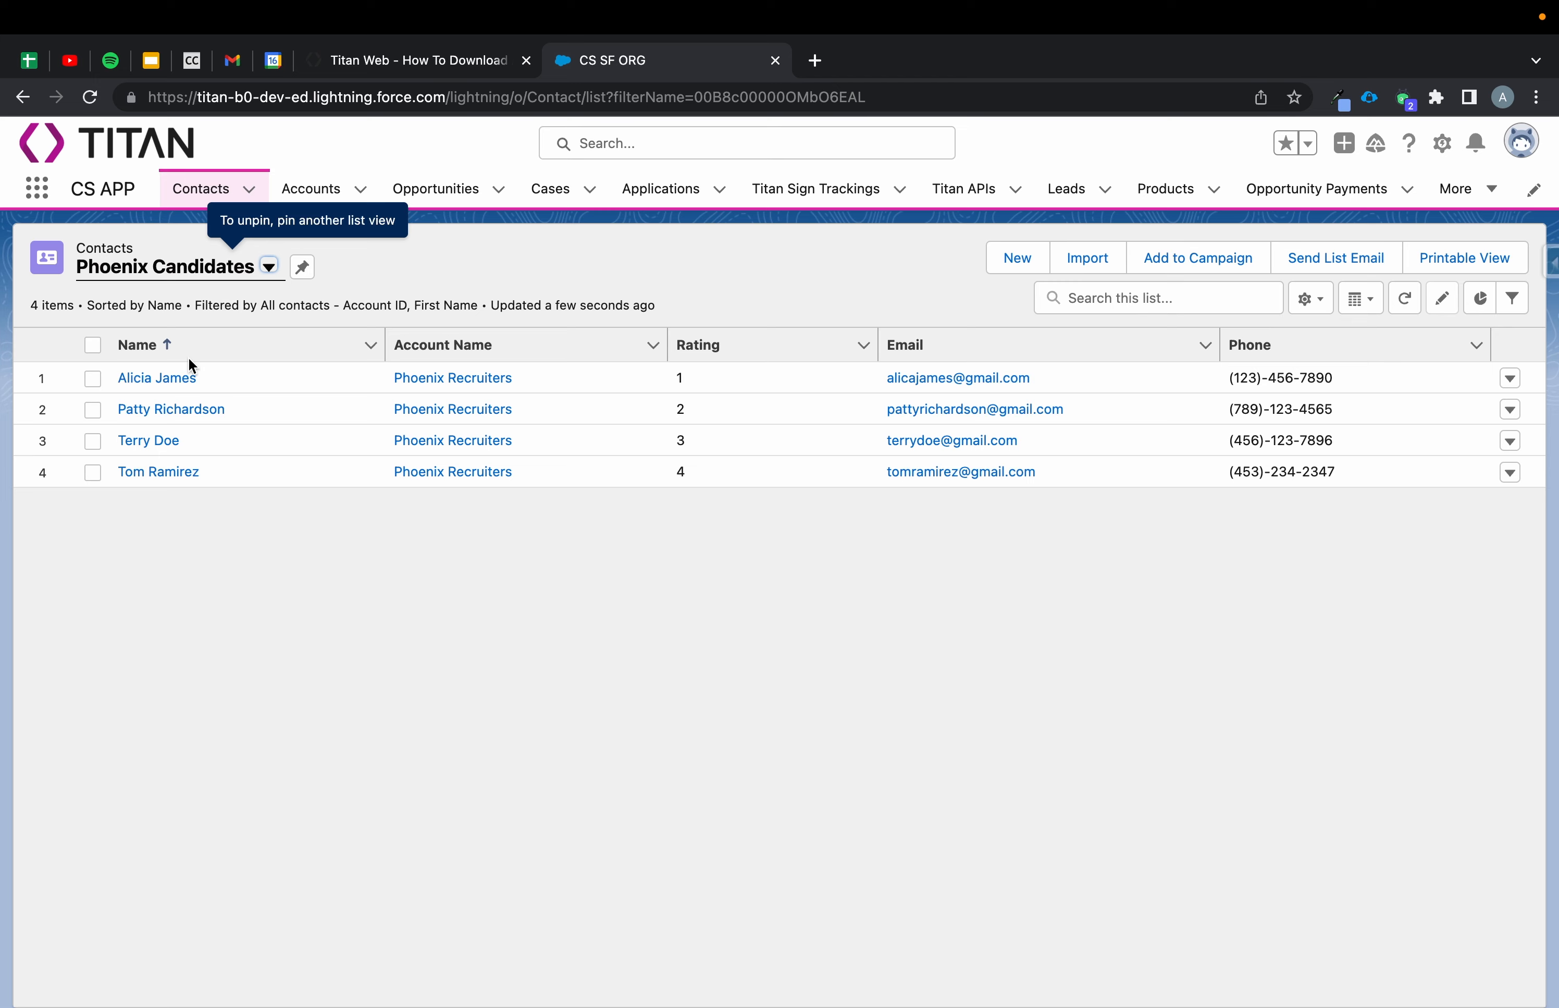
{"action": "left_click", "coordinate": [190, 378]}
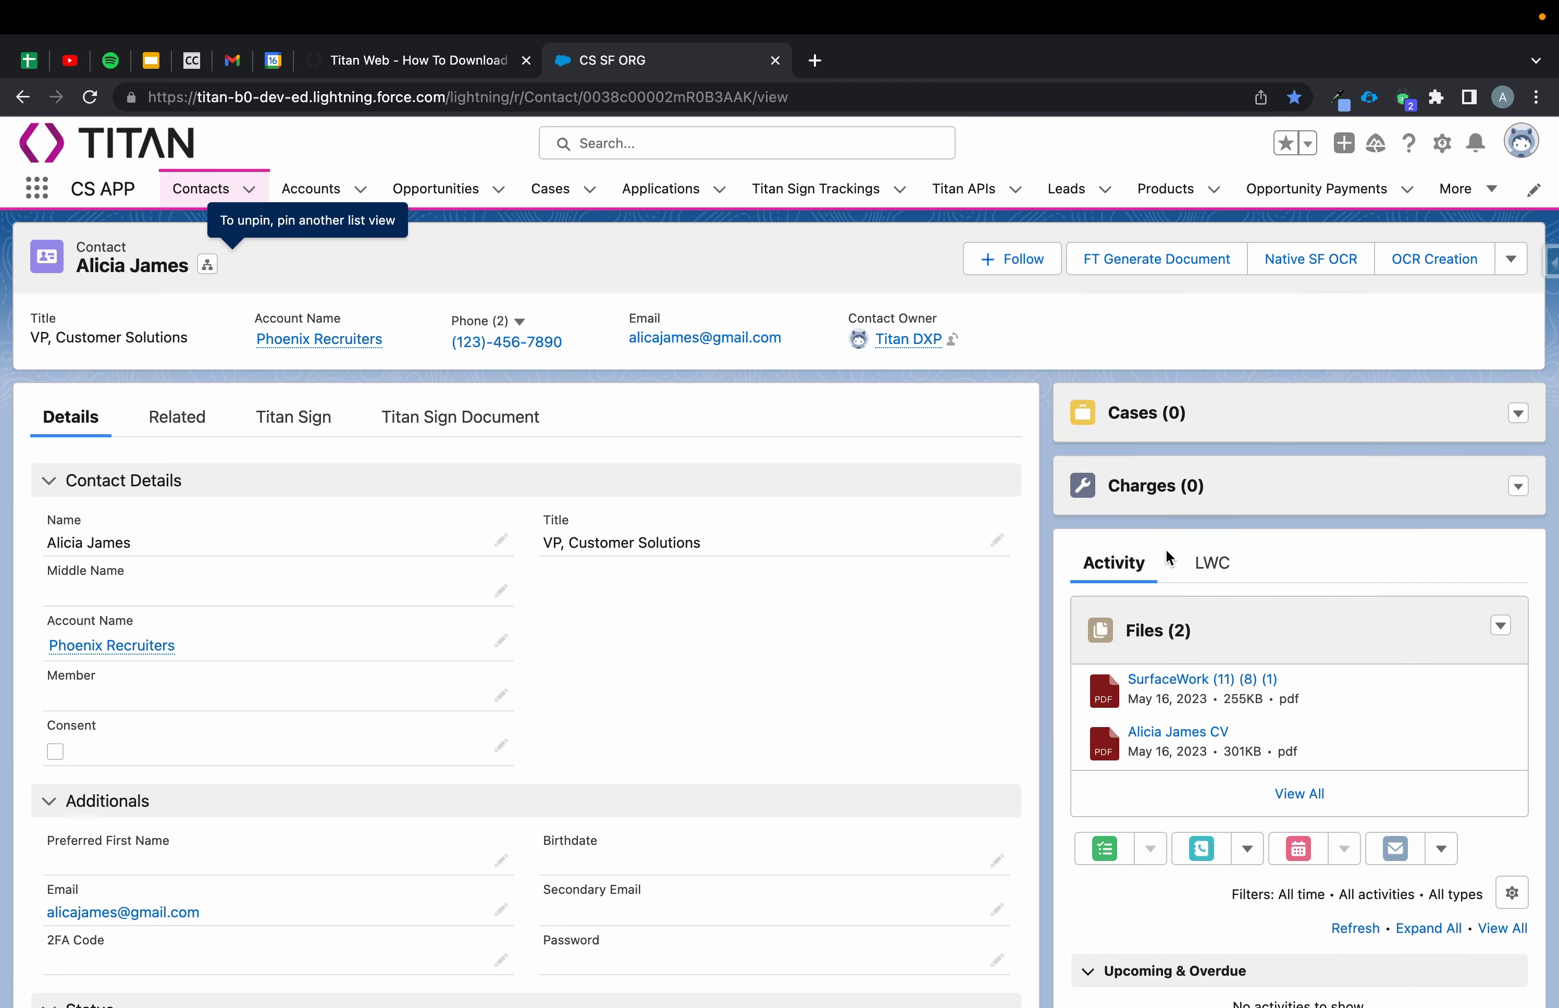
{"action": "scroll", "coordinate": [1169, 558], "scroll_direction": "down", "scroll_amount": 1}
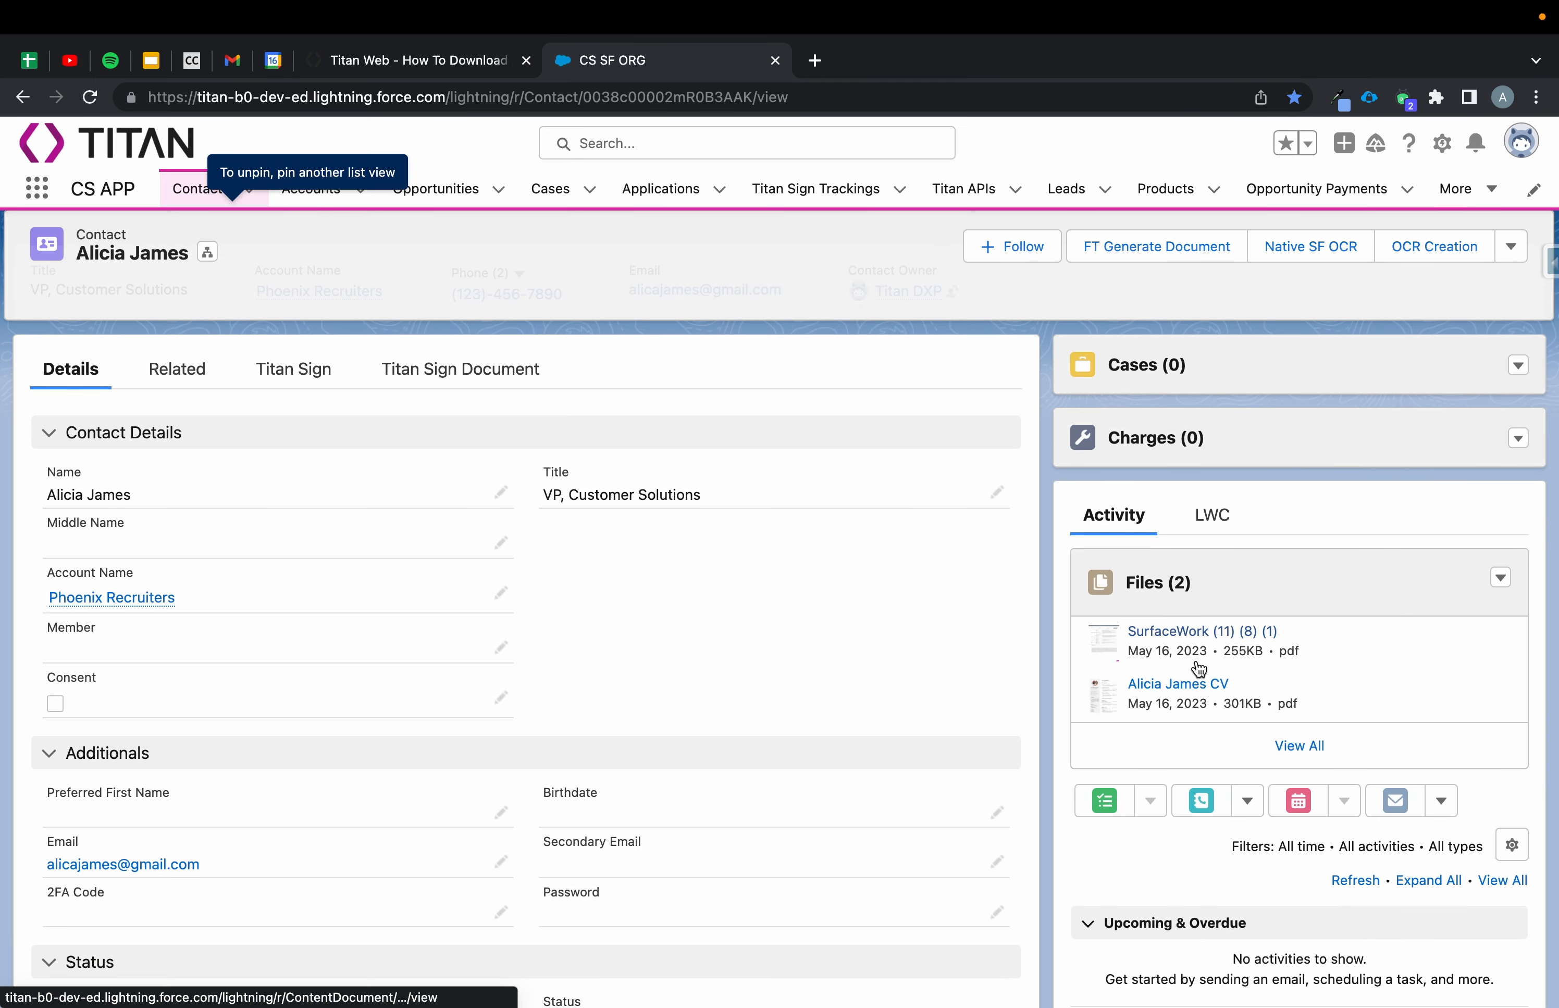
{"action": "left_click", "coordinate": [22, 99]}
{"action": "left_click", "coordinate": [152, 410]}
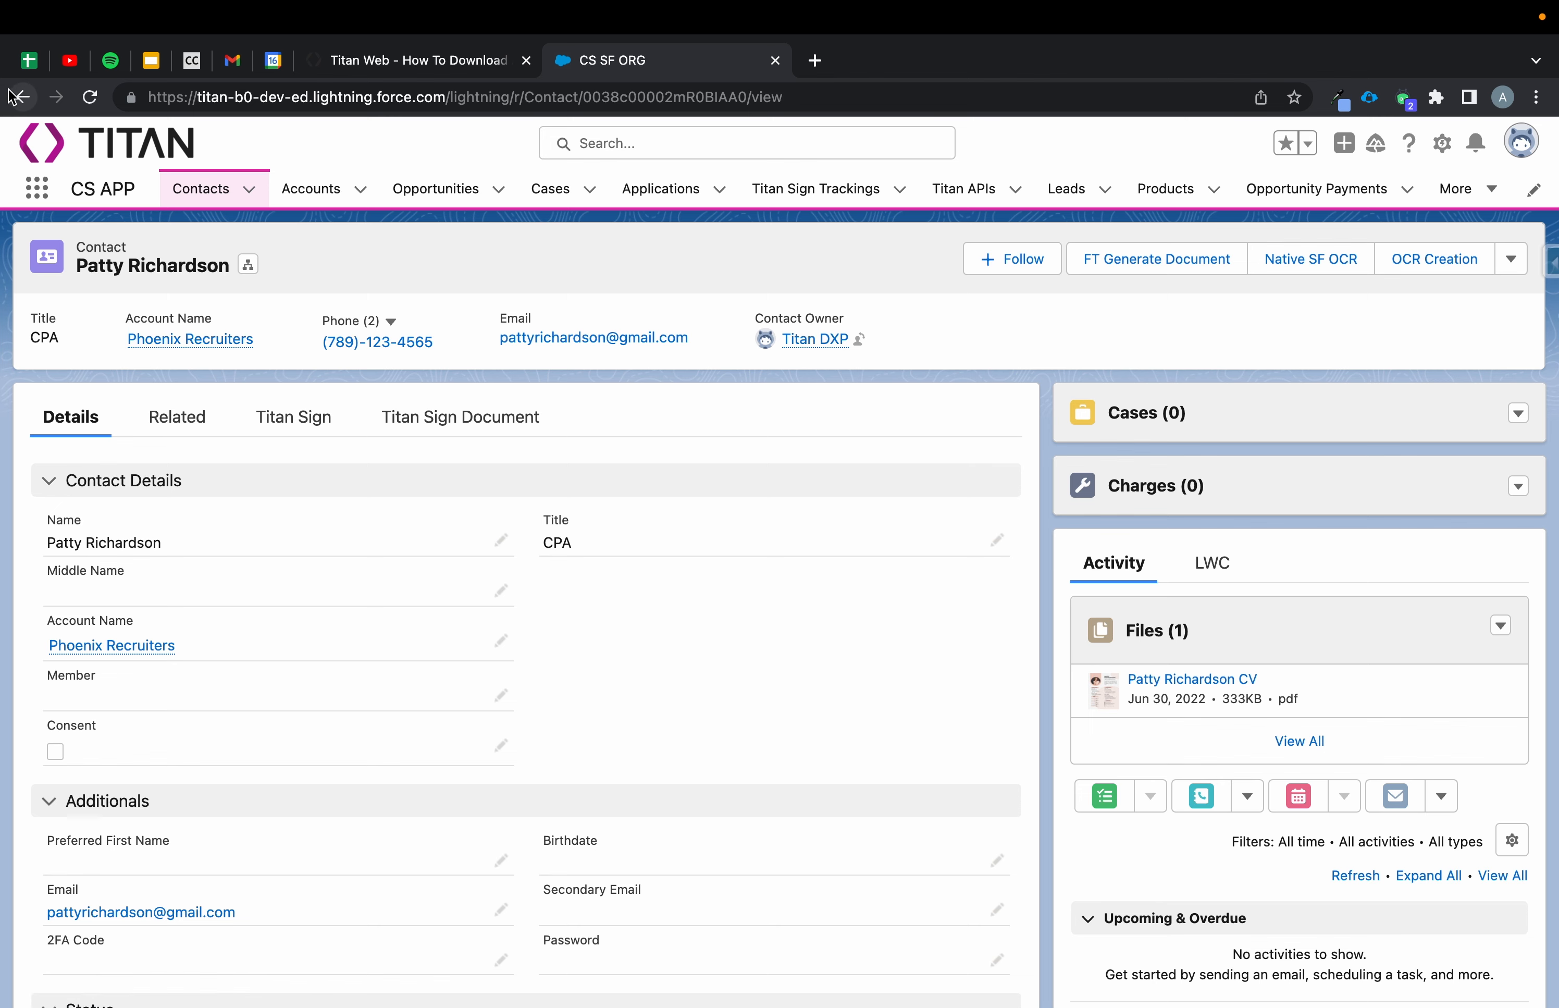
{"action": "left_click", "coordinate": [23, 98]}
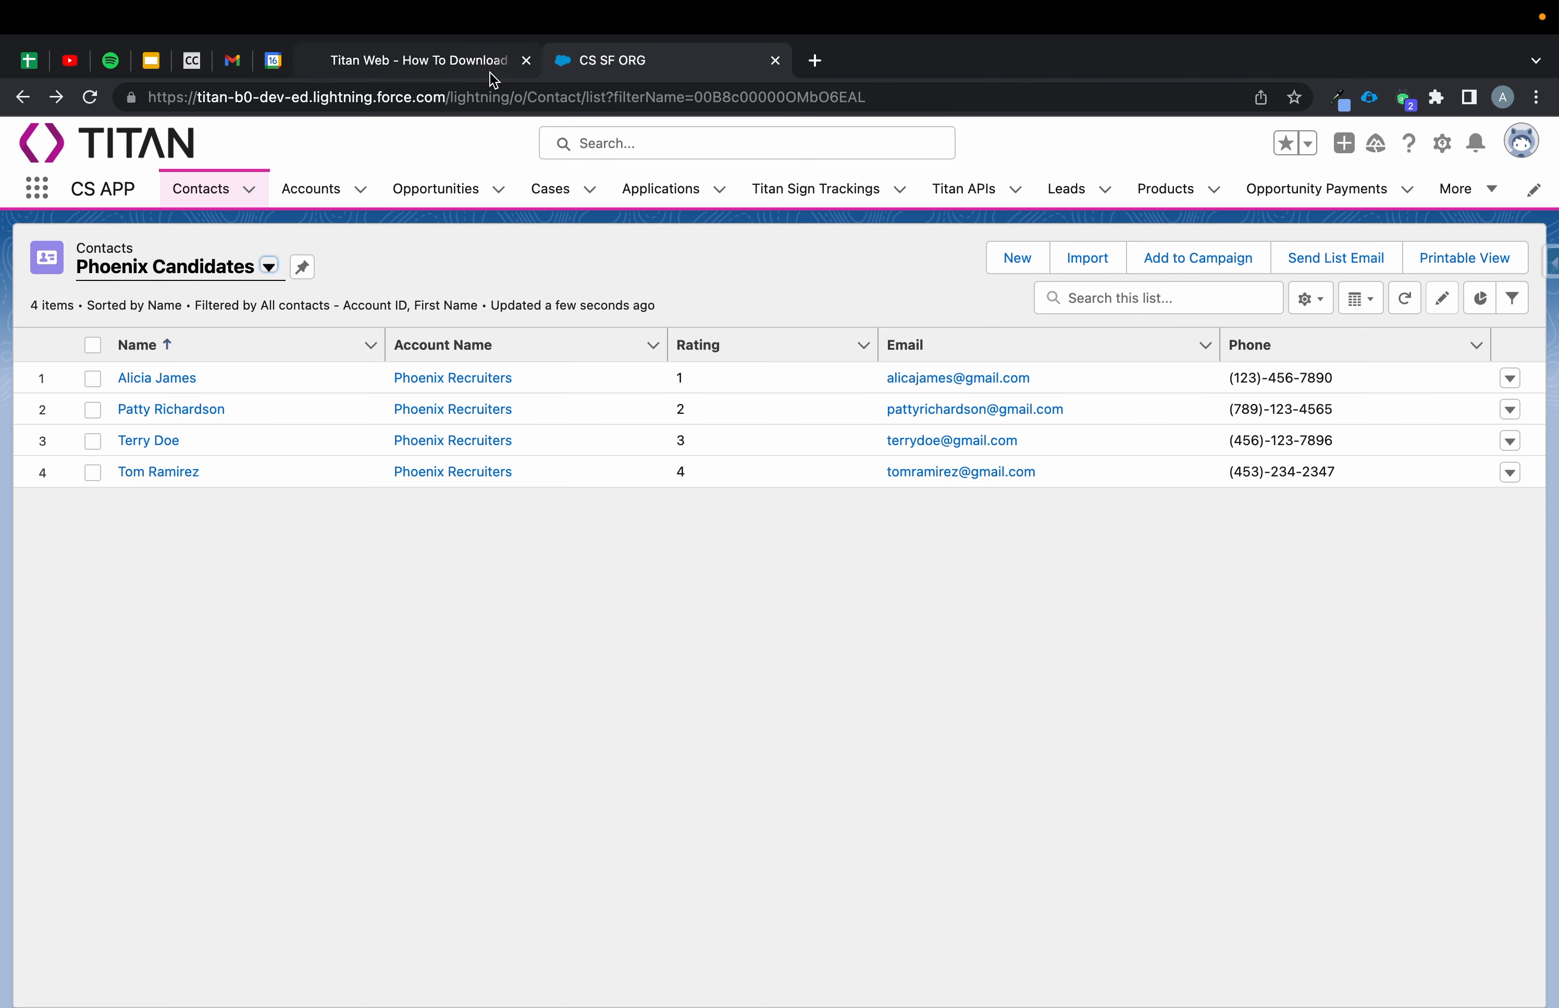
Switch to the Titan Web project and add a lookup field input to the top strip.
{"action": "left_click", "coordinate": [493, 78]}
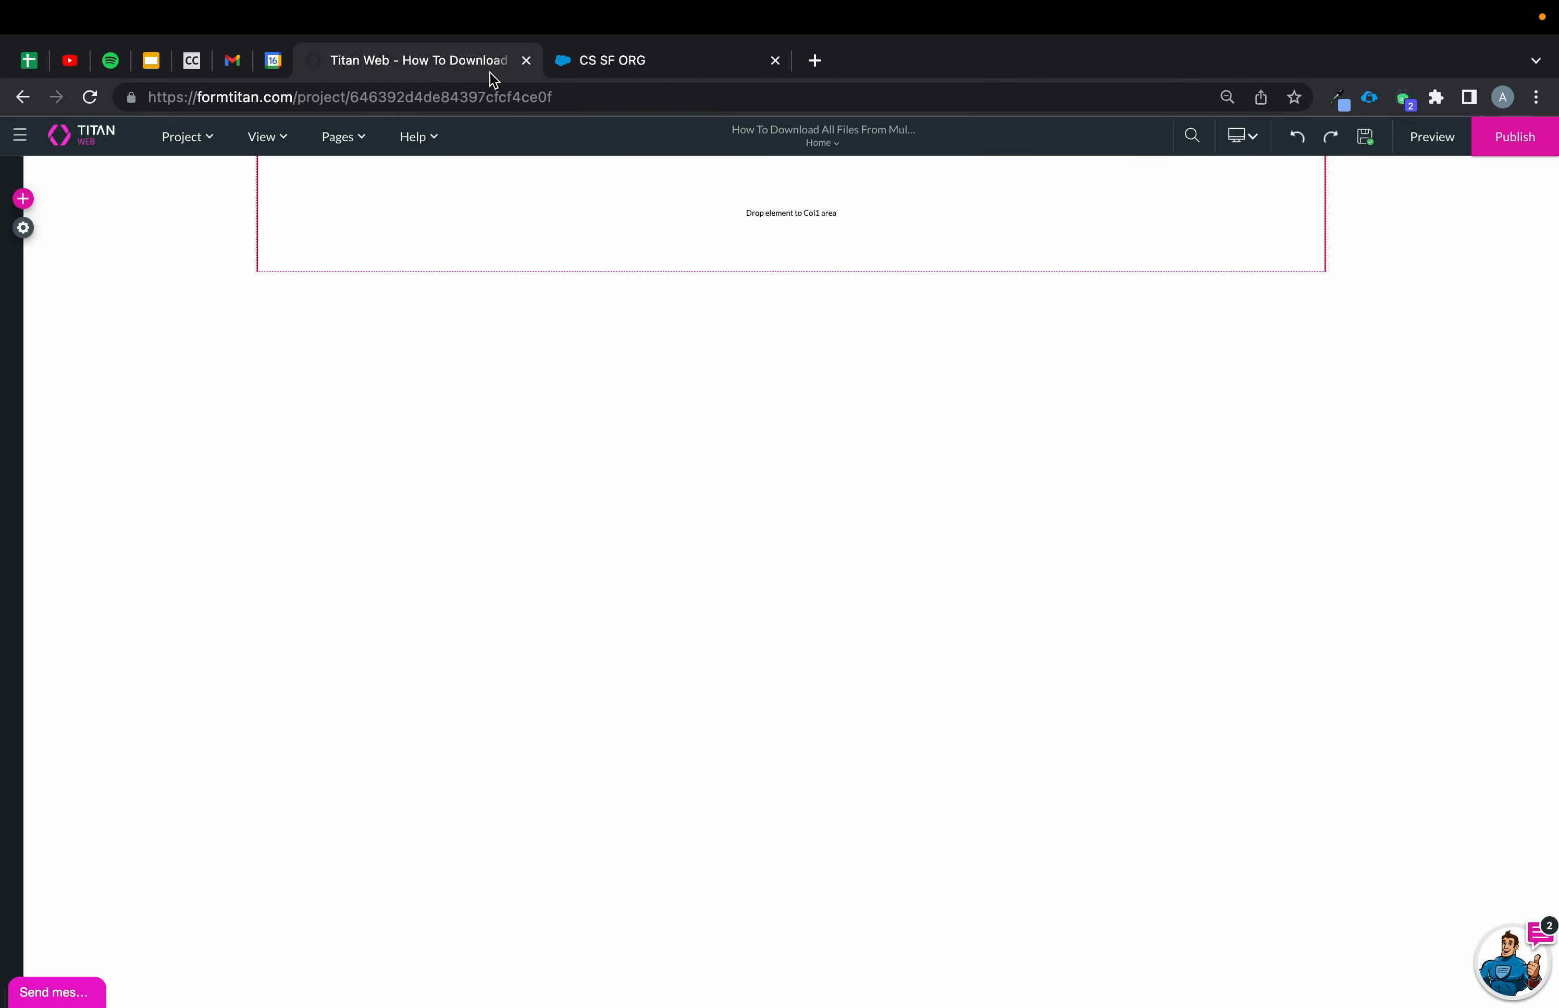
{"action": "left_click", "coordinate": [25, 198]}
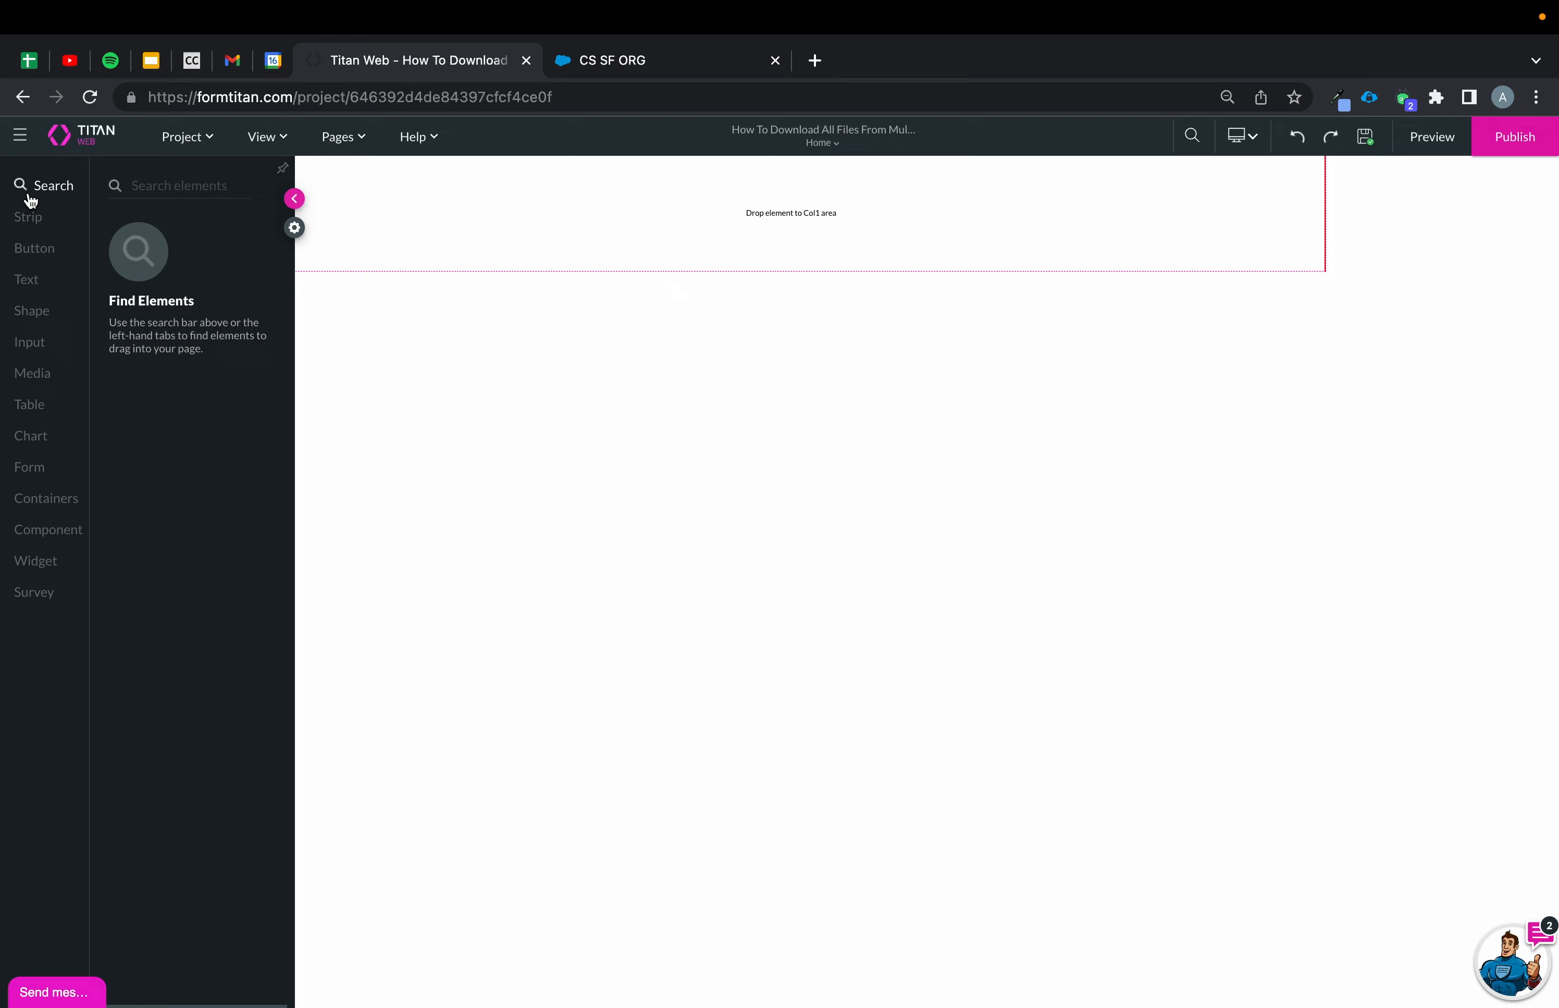
{"action": "left_click", "coordinate": [31, 347]}
{"action": "scroll", "coordinate": [190, 623], "scroll_direction": "down", "scroll_amount": 3}
{"action": "left_click_drag", "start_coordinate": [217, 857], "coordinate": [750, 216]}
Configure the lookup field's Salesforce source as Account and step through the configuration.
{"action": "left_click", "coordinate": [695, 475]}
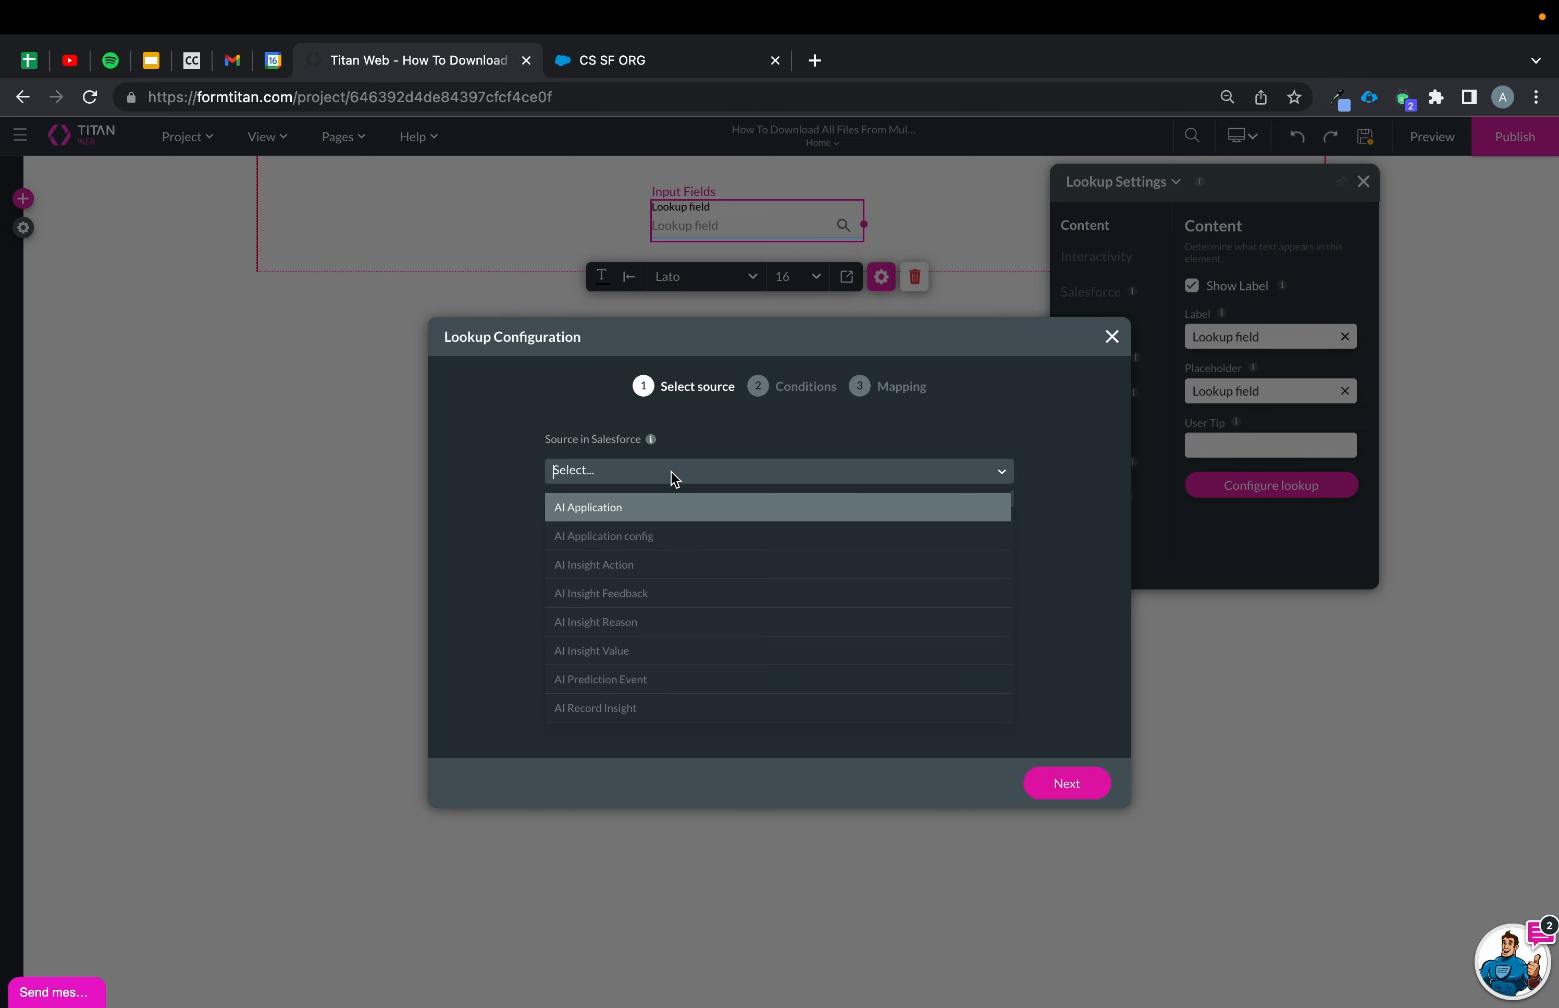
{"action": "type", "text": "accou"}
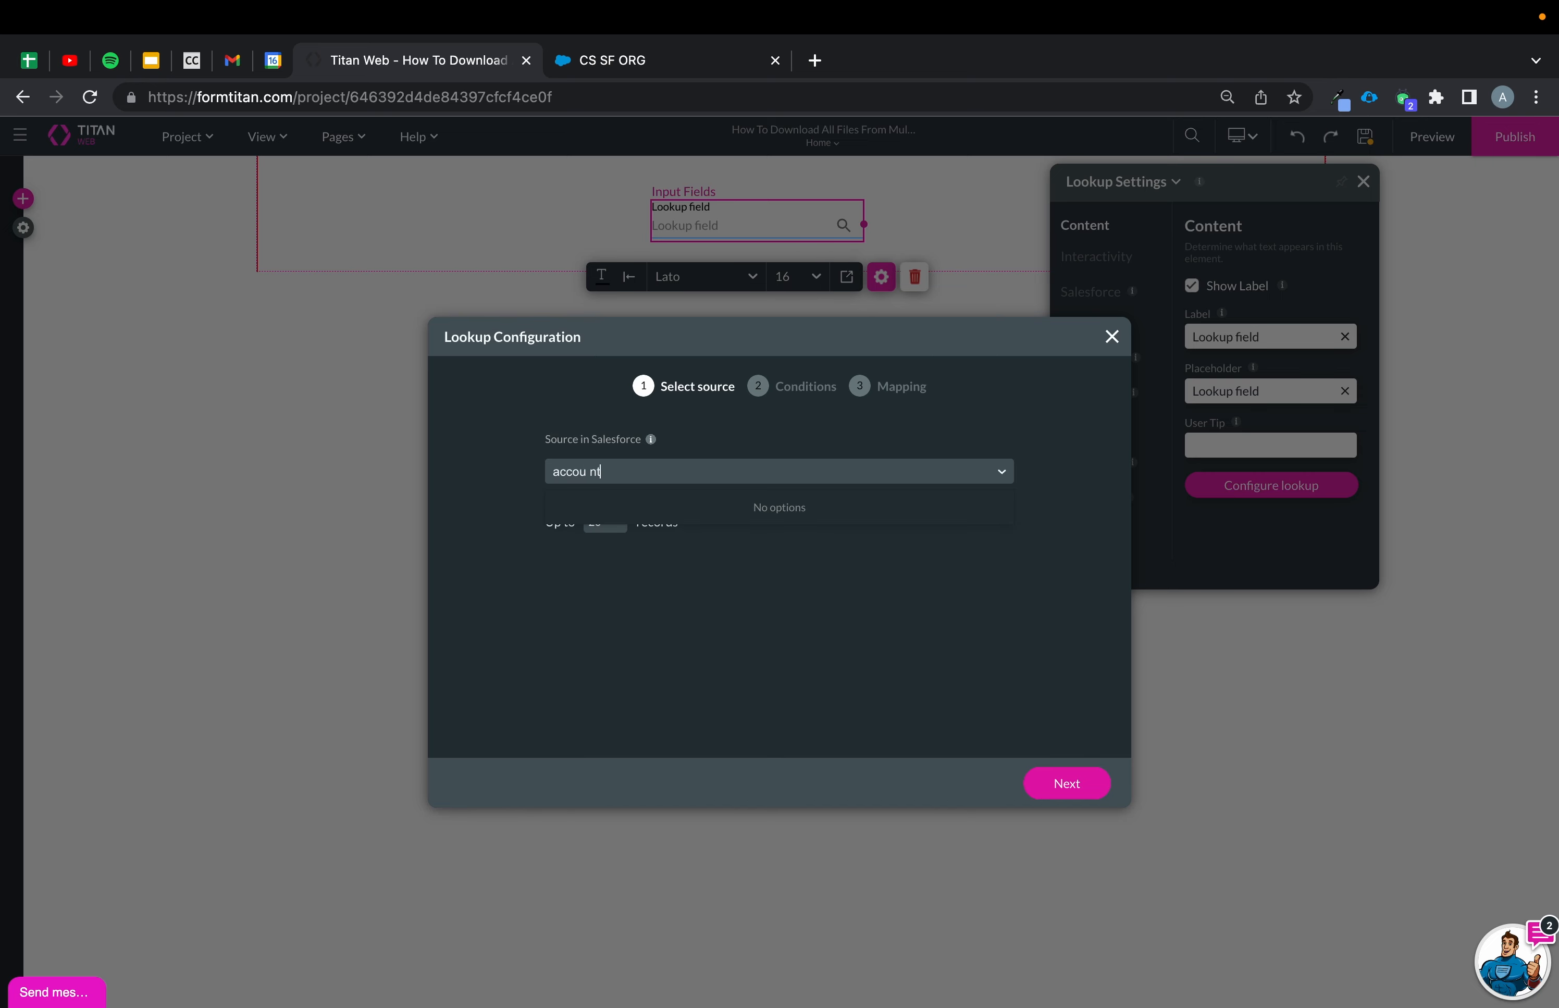
{"action": "left_click", "coordinate": [655, 508]}
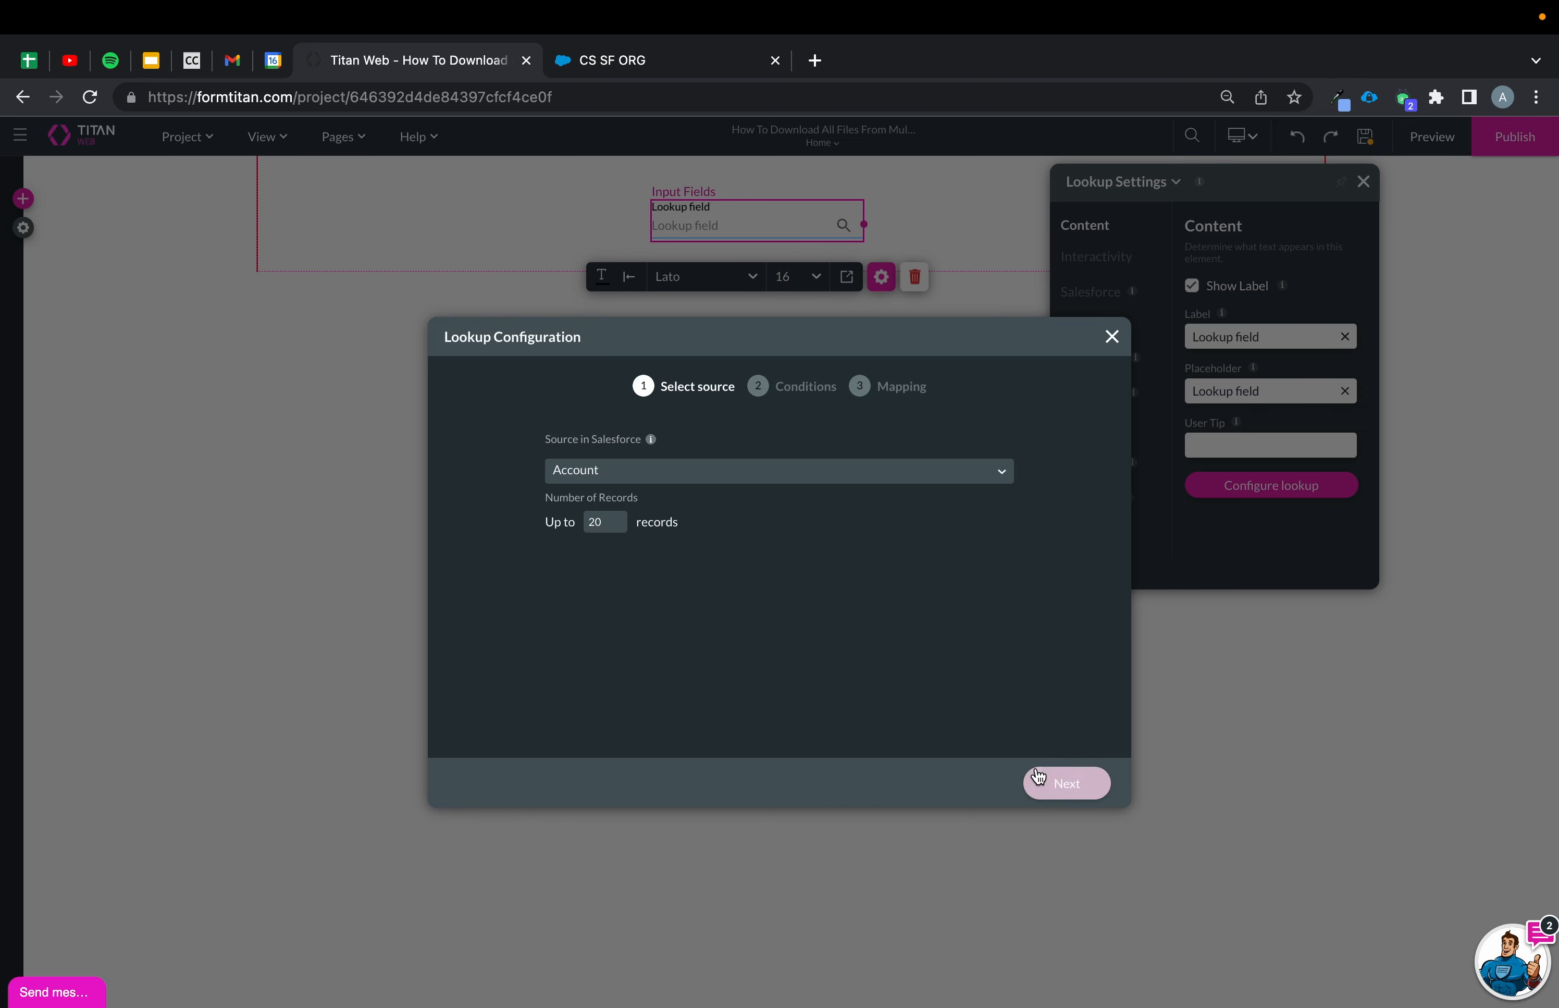
{"action": "left_click", "coordinate": [1067, 783]}
{"action": "left_click", "coordinate": [1067, 783]}
{"action": "left_click", "coordinate": [1066, 783]}
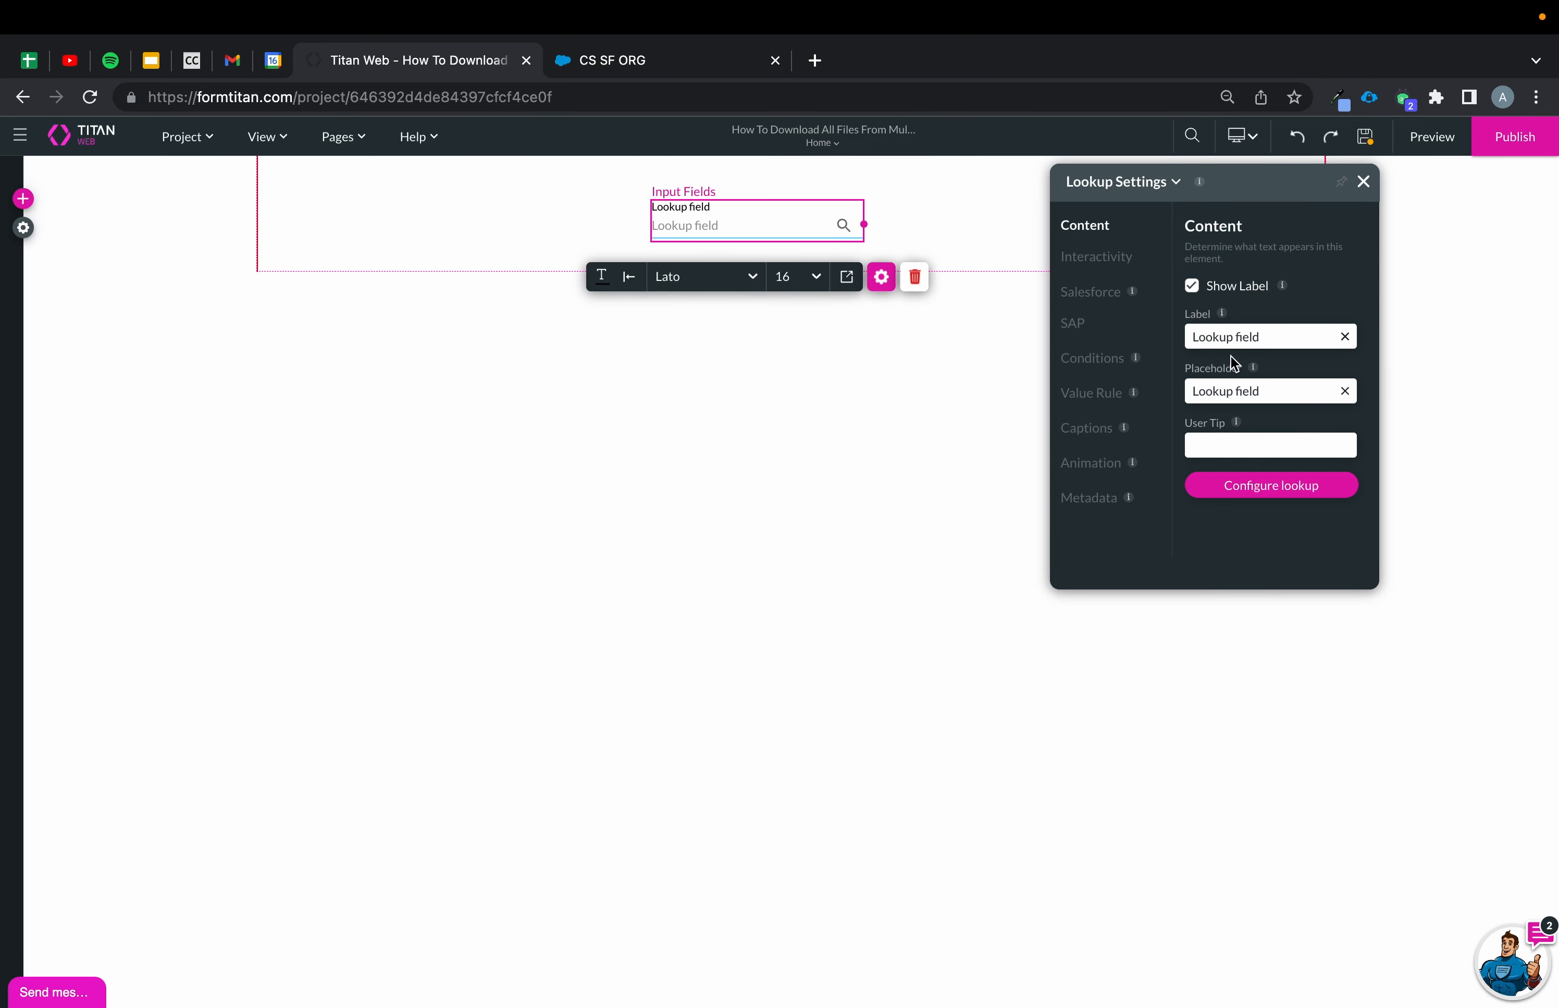
Set the lookup field's label to Account.
{"action": "left_click", "coordinate": [1236, 337]}
{"action": "key", "text": "ctrl+a"}
{"action": "type", "text": "A"}
Add a new strip below, show the layer list, and enable Repeat on the new strip.
{"action": "left_click", "coordinate": [877, 218]}
{"action": "left_click", "coordinate": [792, 257]}
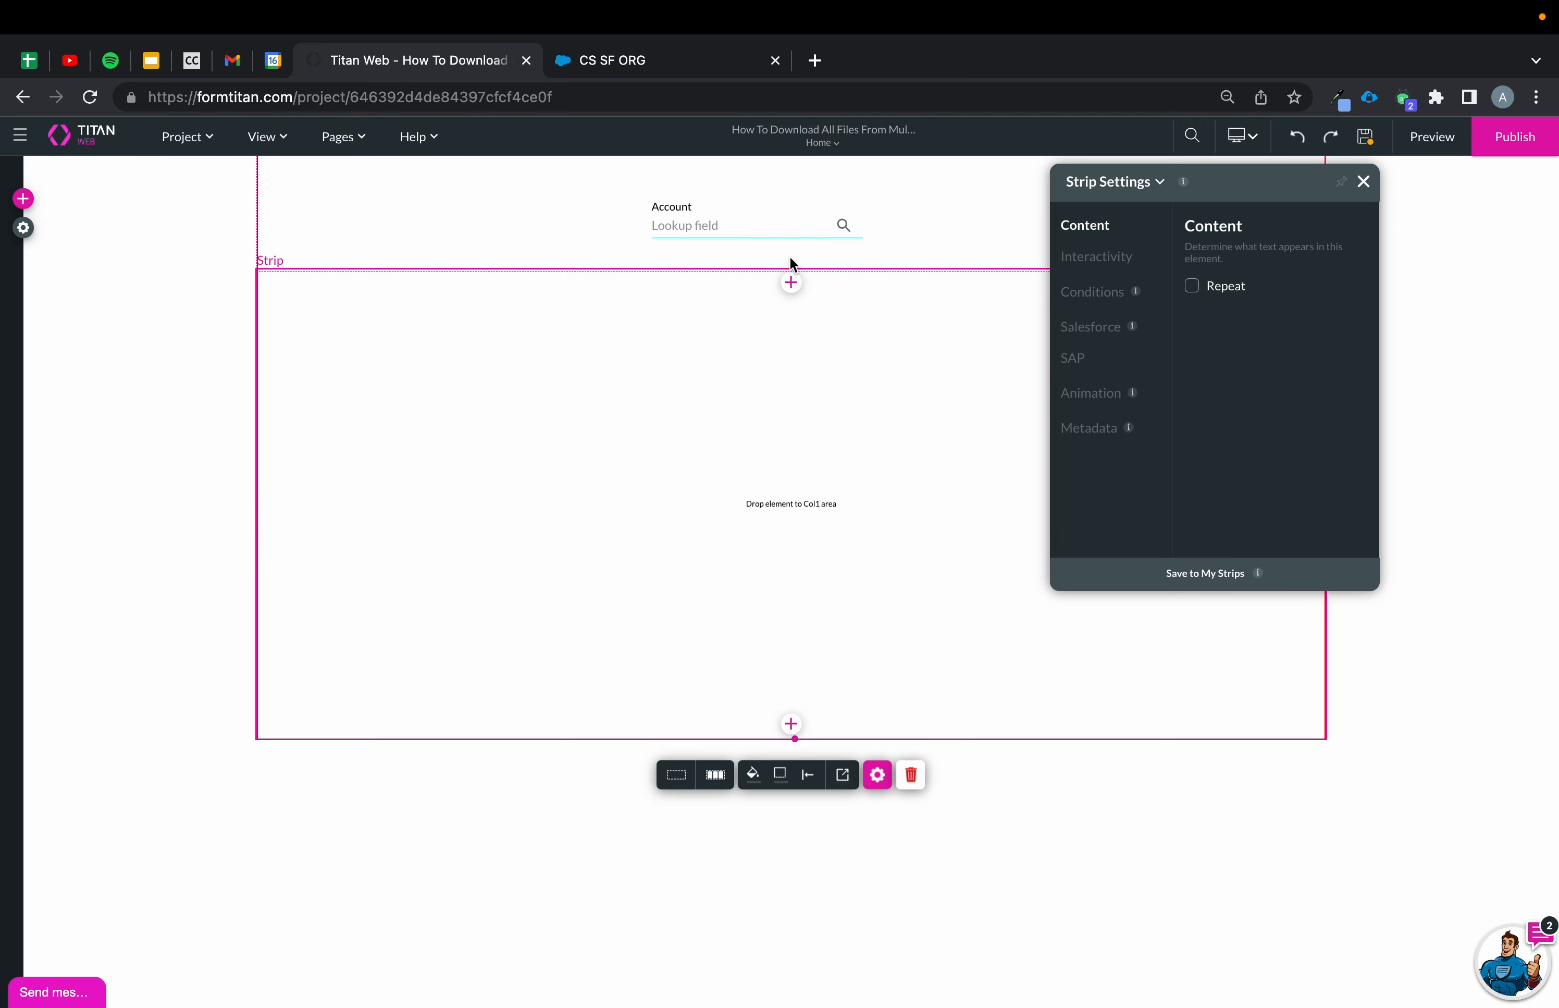
{"action": "left_click", "coordinate": [275, 139]}
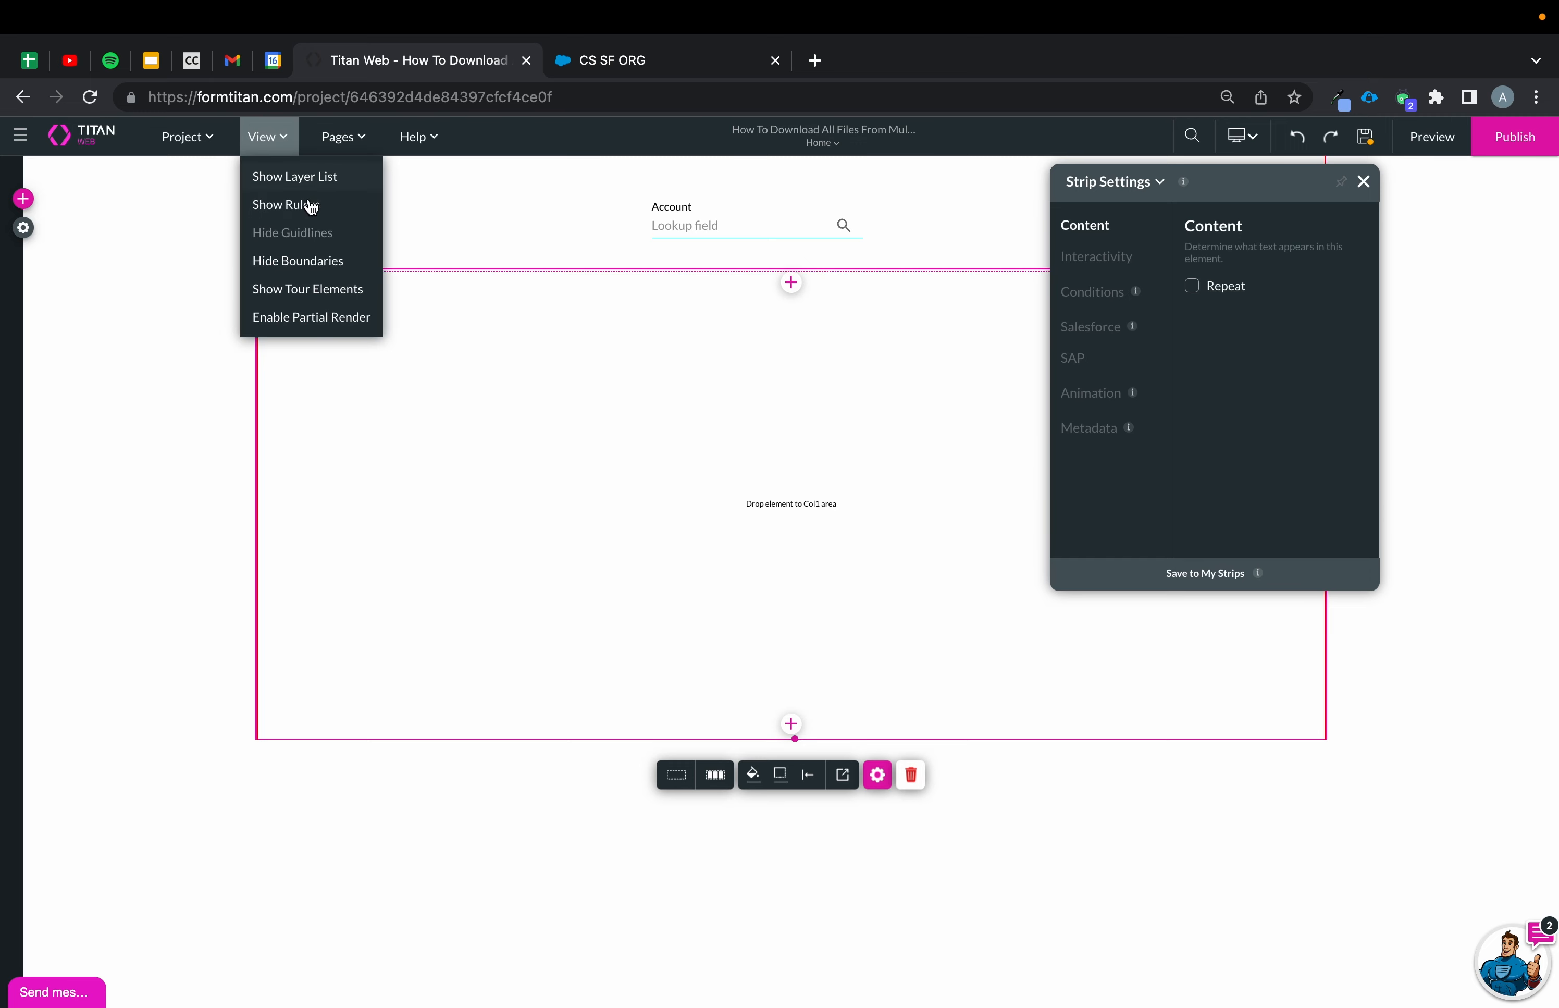
{"action": "left_click", "coordinate": [303, 181]}
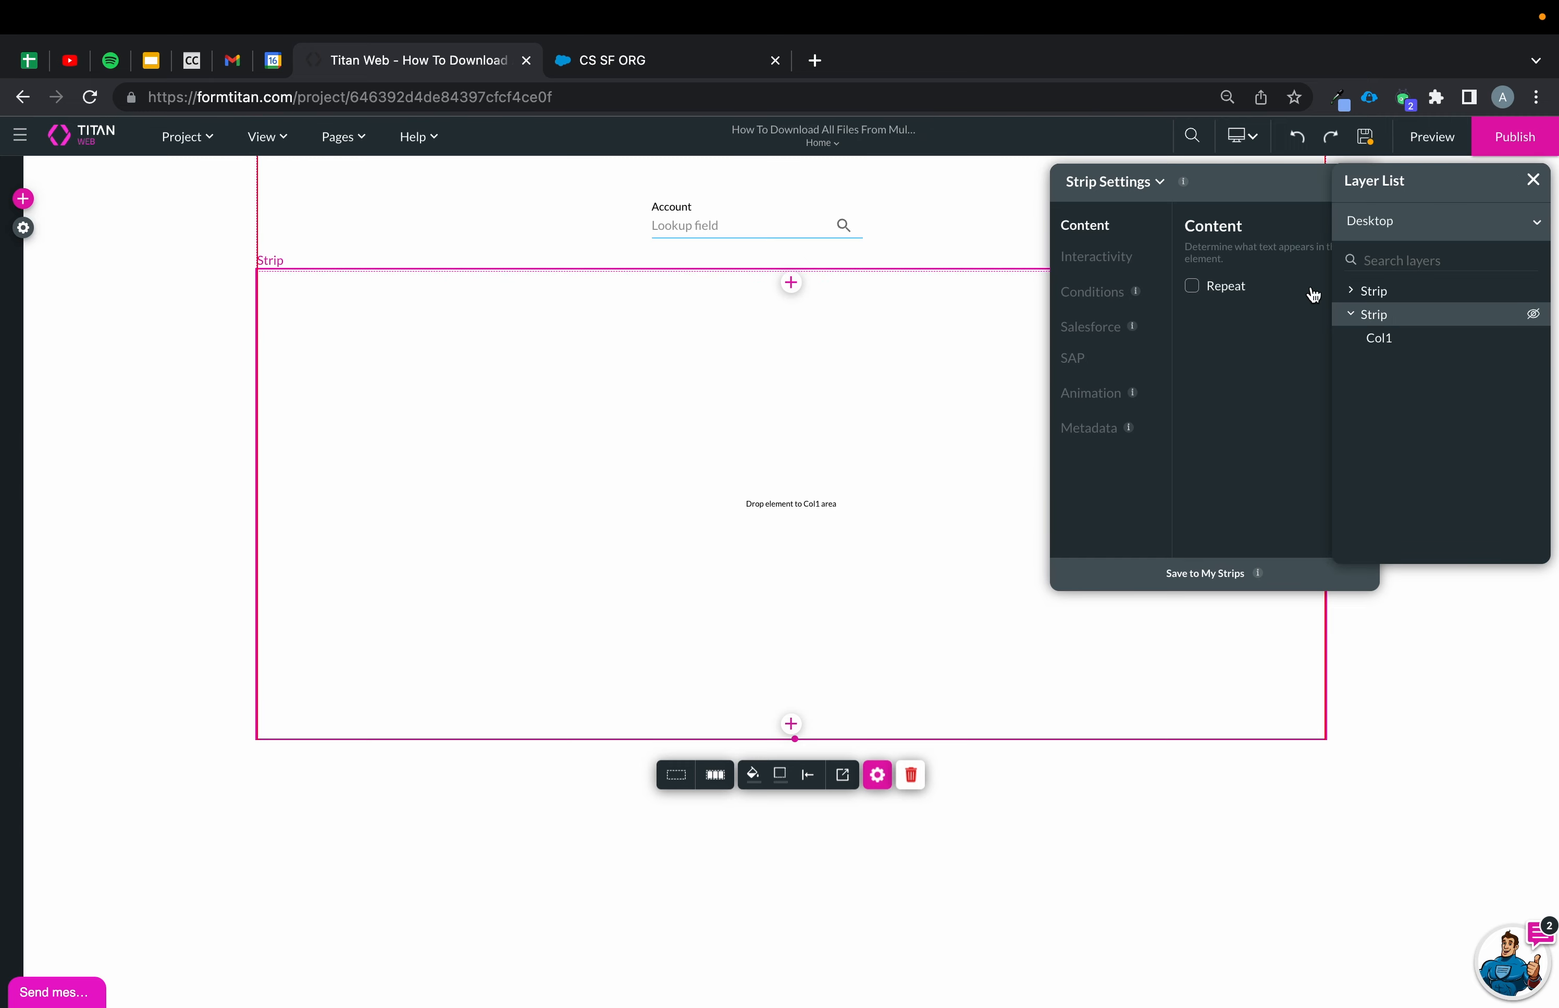
{"action": "left_click_drag", "start_coordinate": [1232, 175], "coordinate": [1122, 170]}
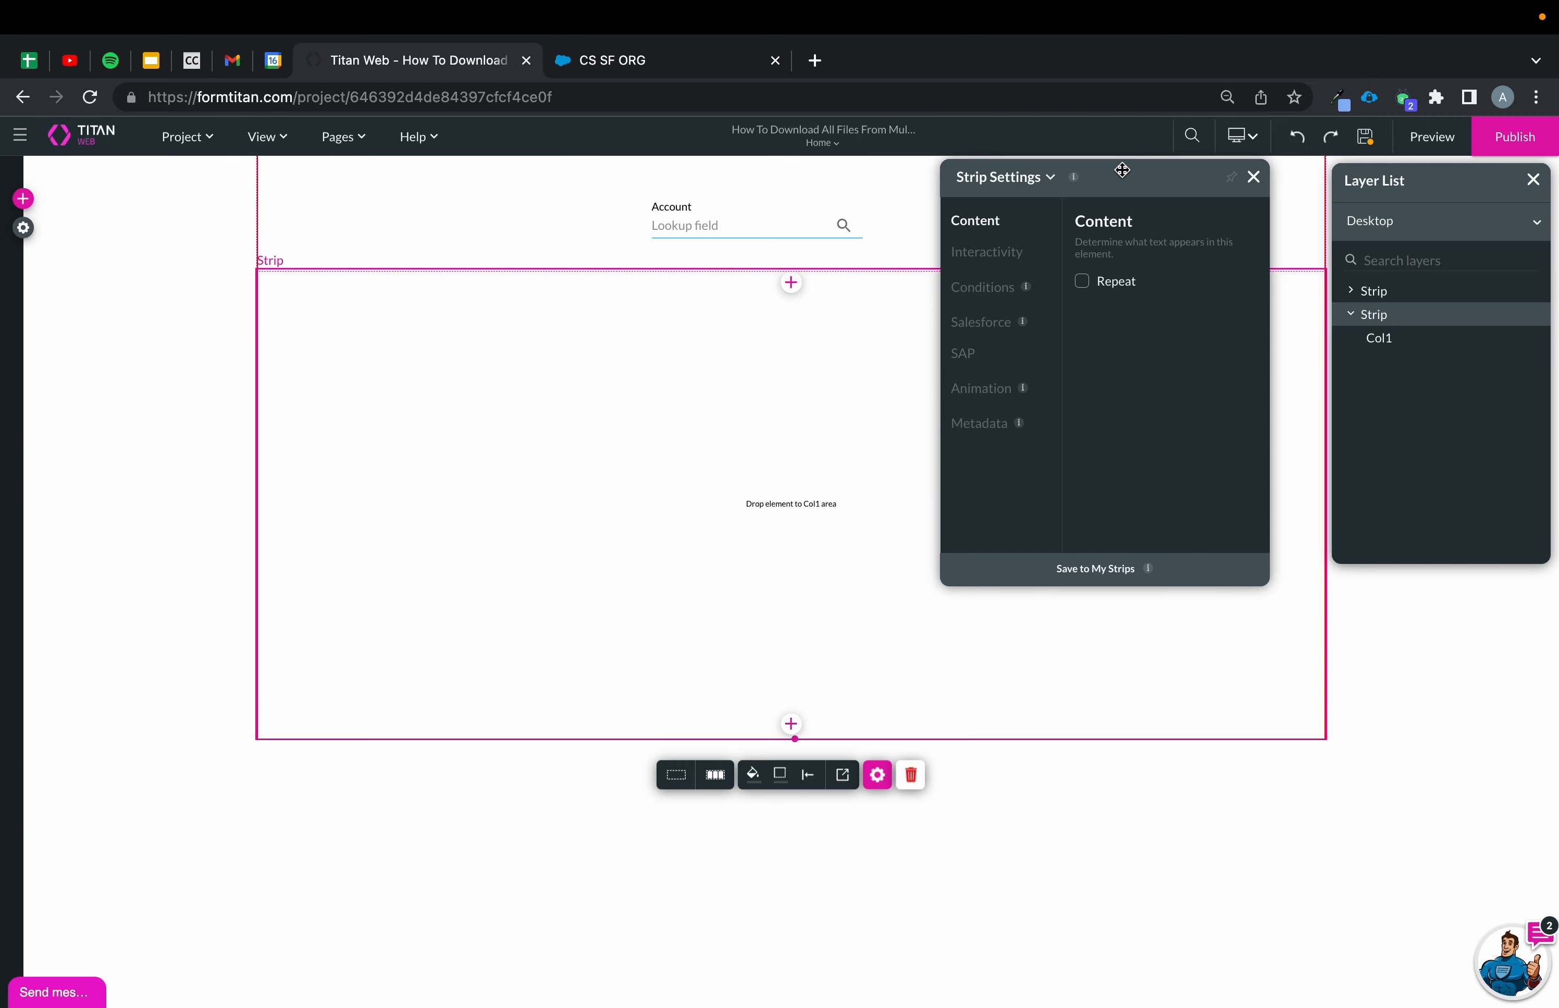
{"action": "left_click", "coordinate": [1087, 282]}
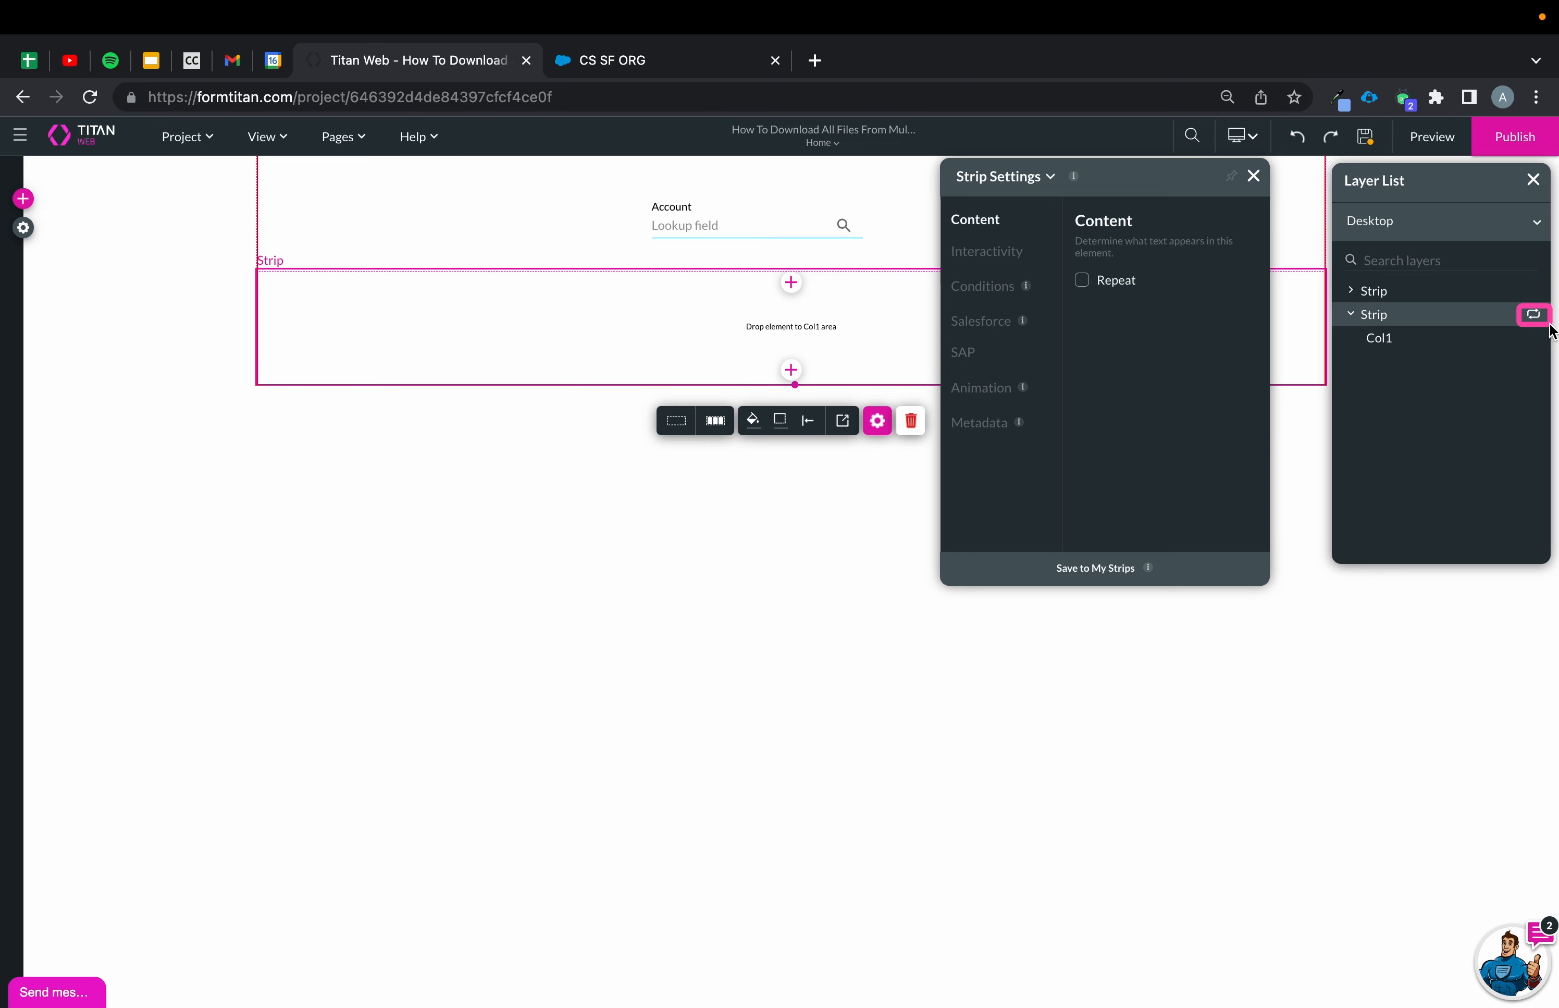
Set the repeating strip's metadata tag to CRS and close its settings.
{"action": "left_click", "coordinate": [981, 424]}
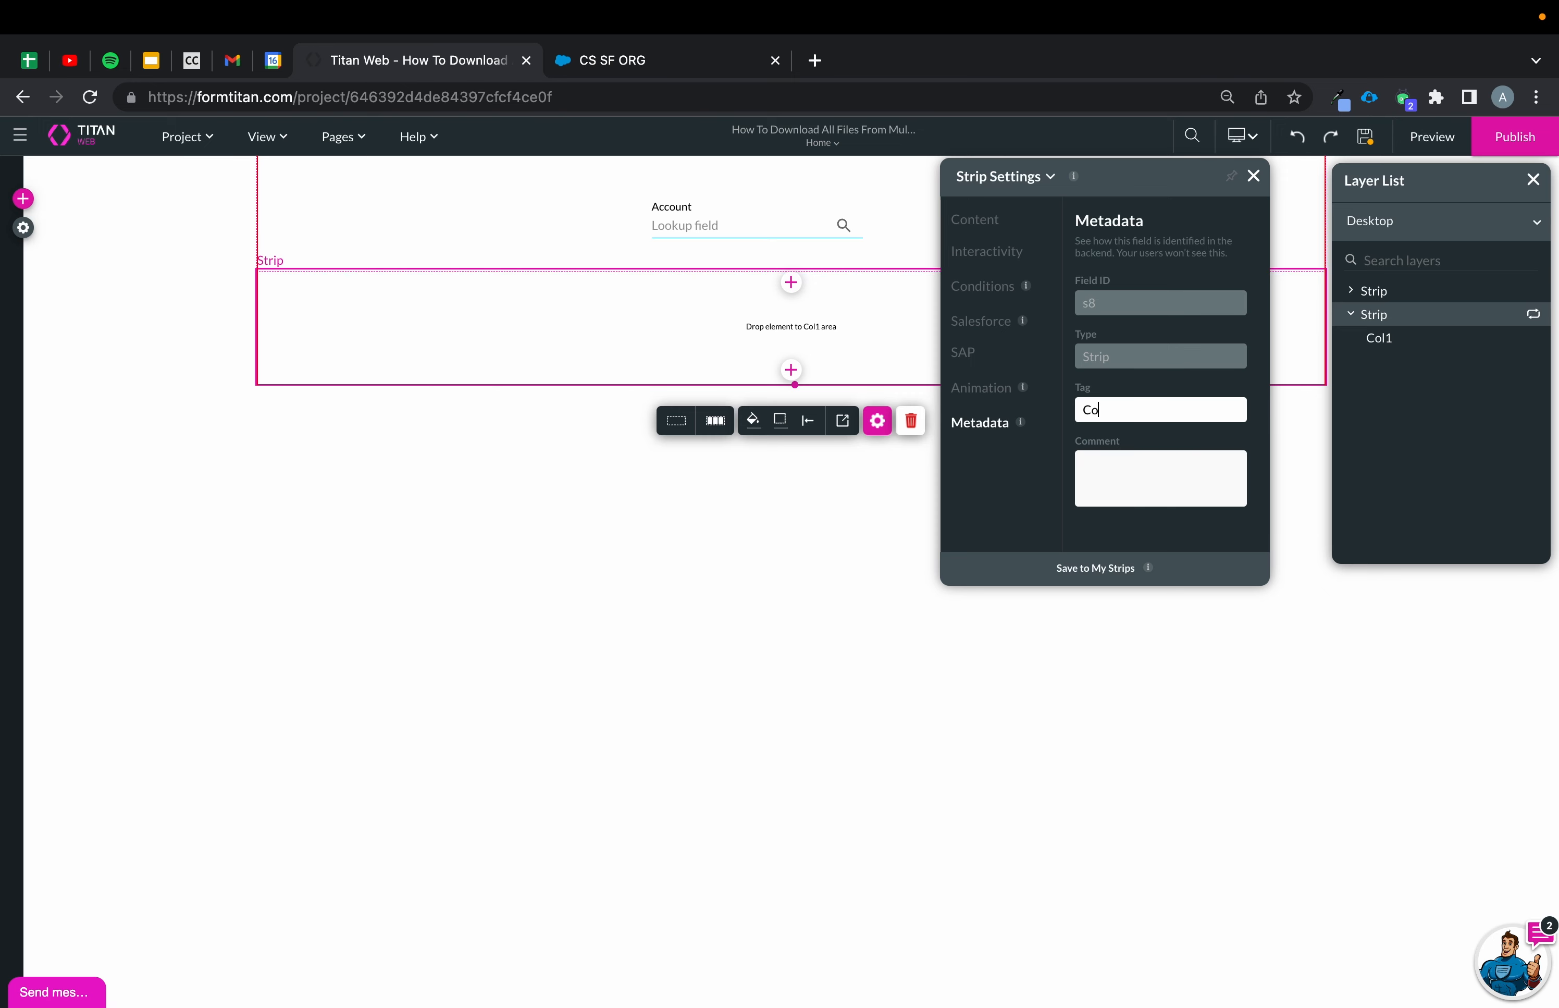
{"action": "type", "text": "Repeated Strip"}
{"action": "key", "text": "super+a"}
{"action": "key", "text": "BackSpace"}
{"action": "type", "text": "CRS"}
{"action": "left_click", "coordinate": [1253, 176]}
Add a text field input into the repeating strip.
{"action": "left_click", "coordinate": [23, 199]}
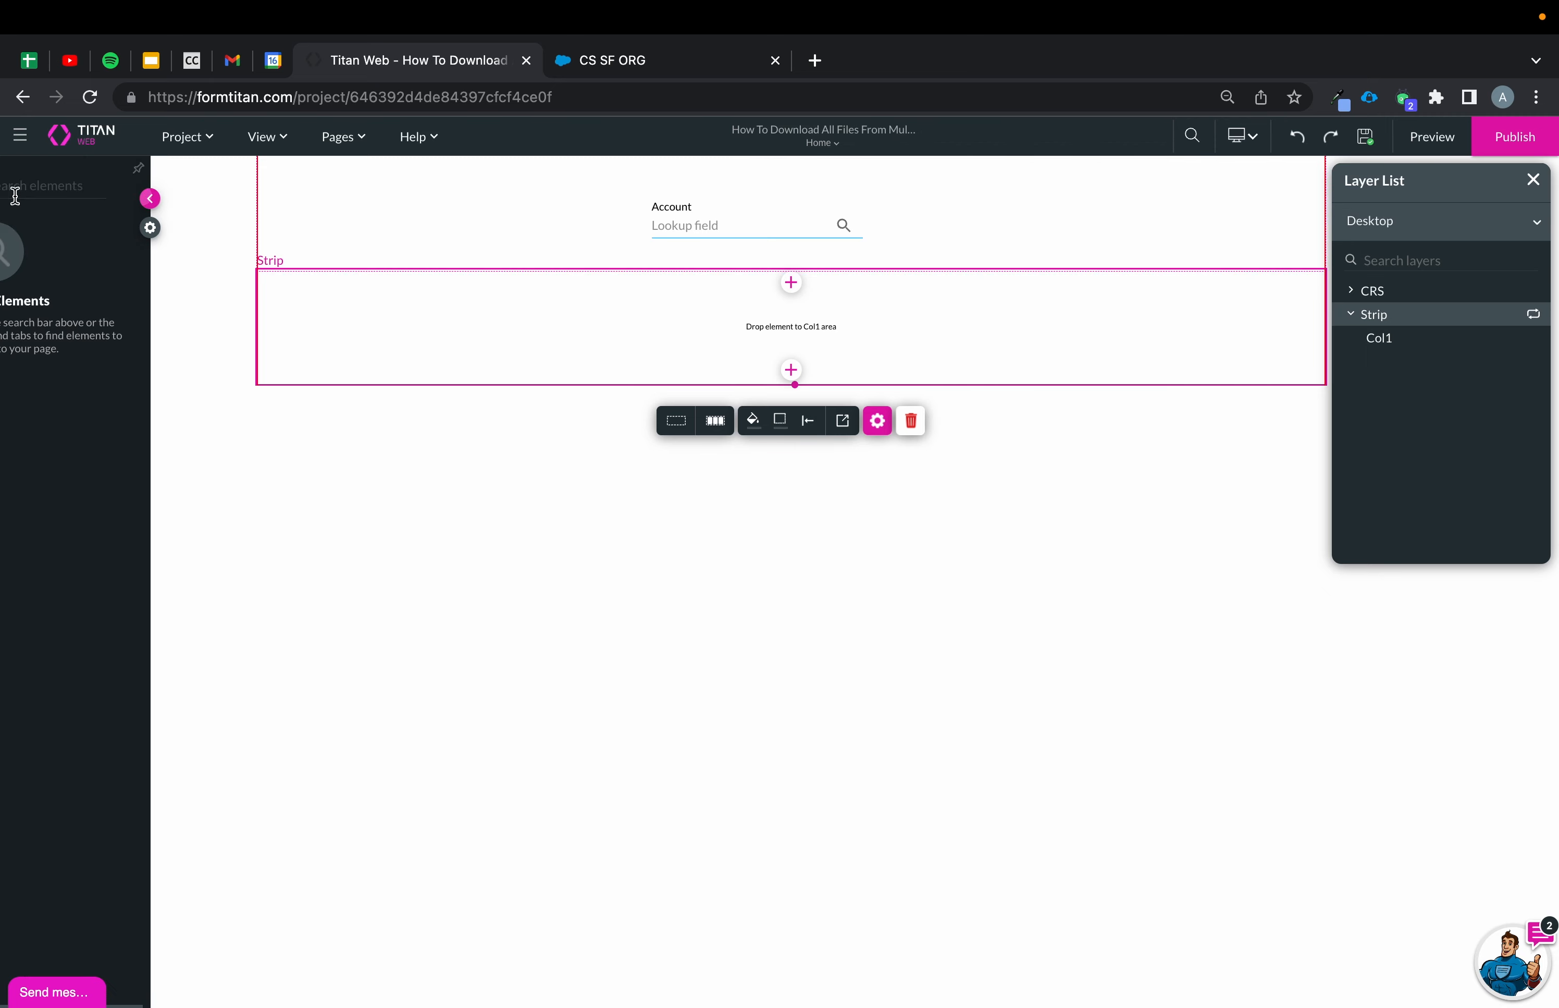
{"action": "left_click", "coordinate": [34, 342]}
{"action": "left_click_drag", "start_coordinate": [148, 278], "coordinate": [577, 333]}
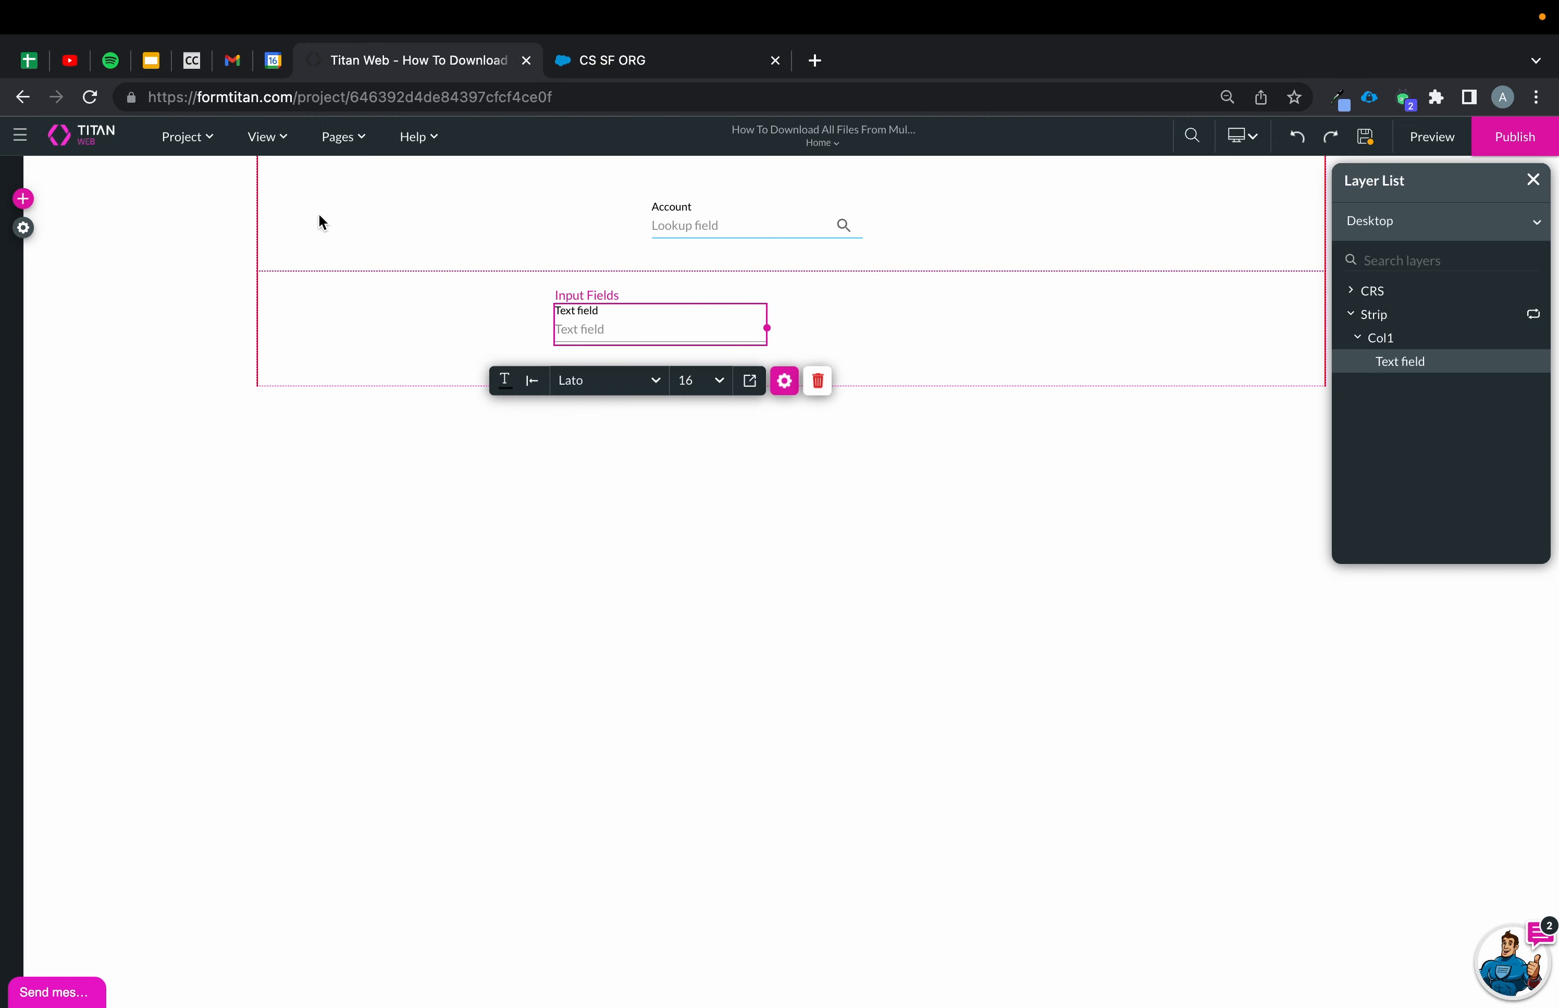
Add a Primary button next to the text field in the repeating strip.
{"action": "left_click", "coordinate": [23, 199]}
{"action": "left_click", "coordinate": [33, 247]}
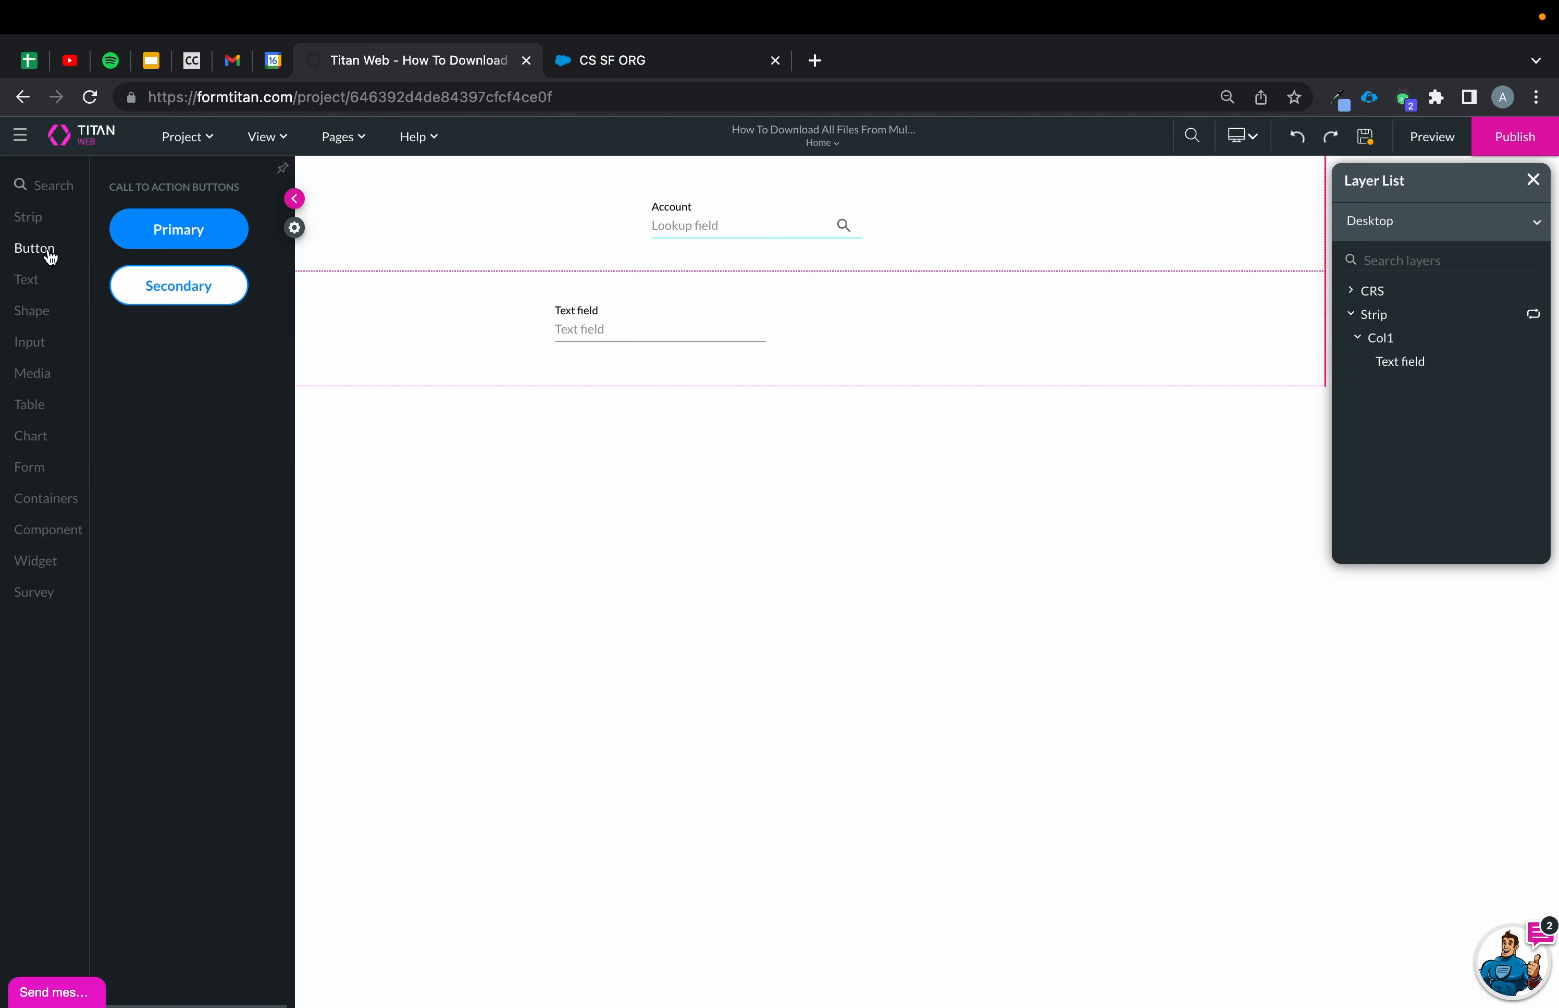
{"action": "left_click_drag", "start_coordinate": [211, 238], "coordinate": [896, 334]}
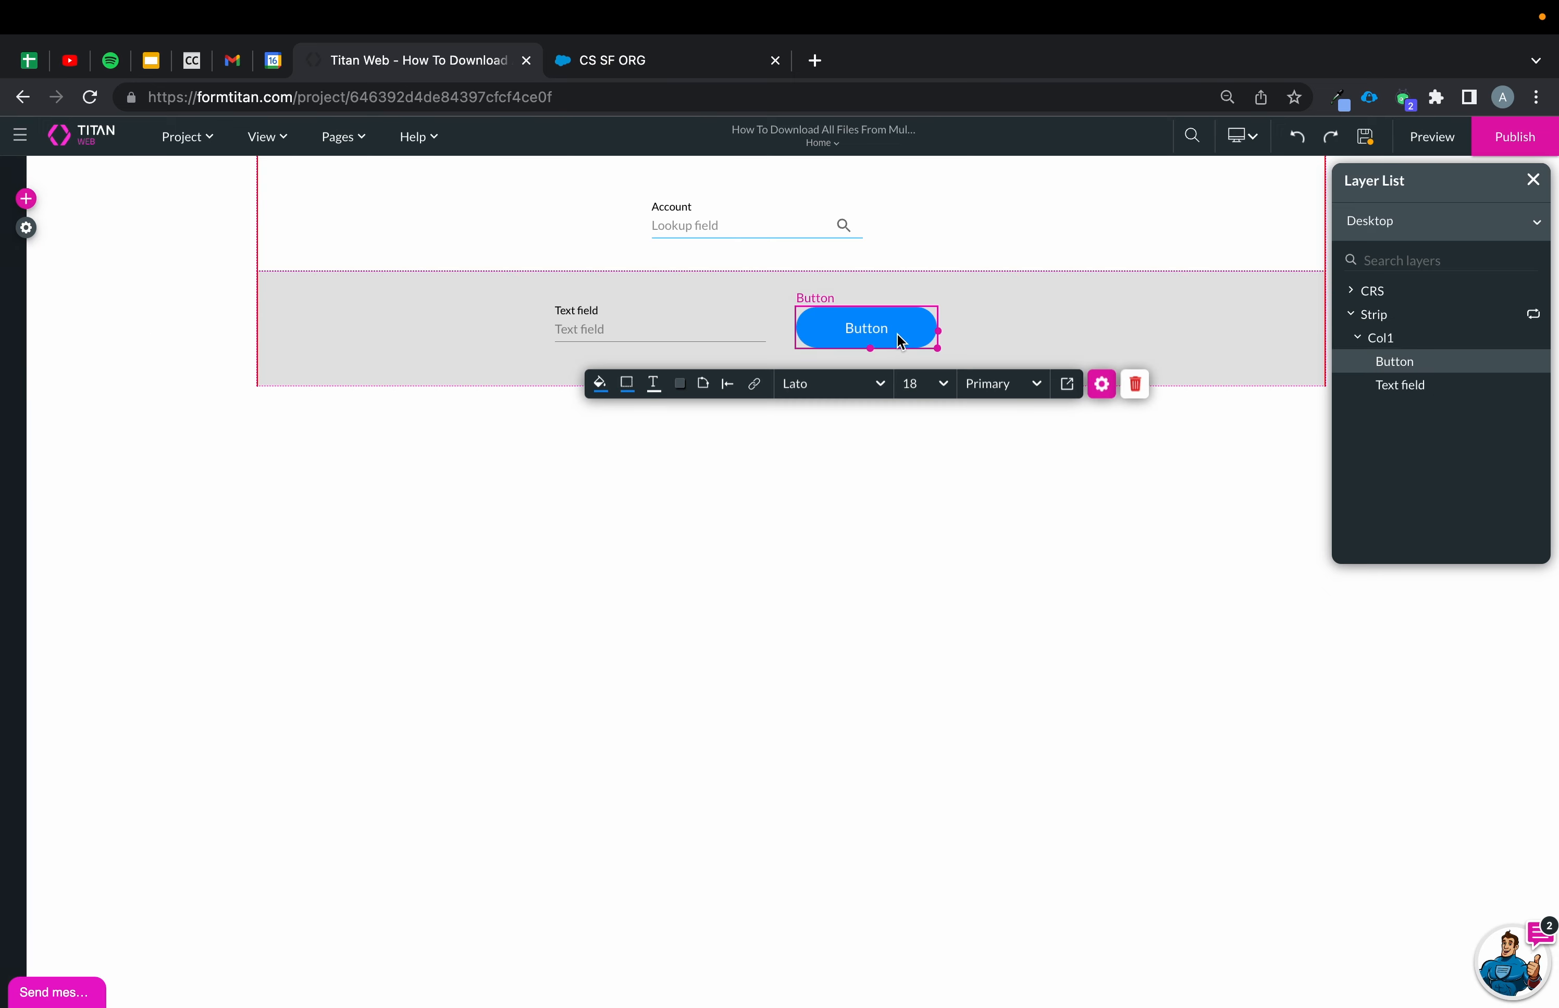
Set the button's text to Download Files.
{"action": "left_click", "coordinate": [1102, 383]}
{"action": "left_click_drag", "start_coordinate": [1154, 300], "coordinate": [1058, 306]}
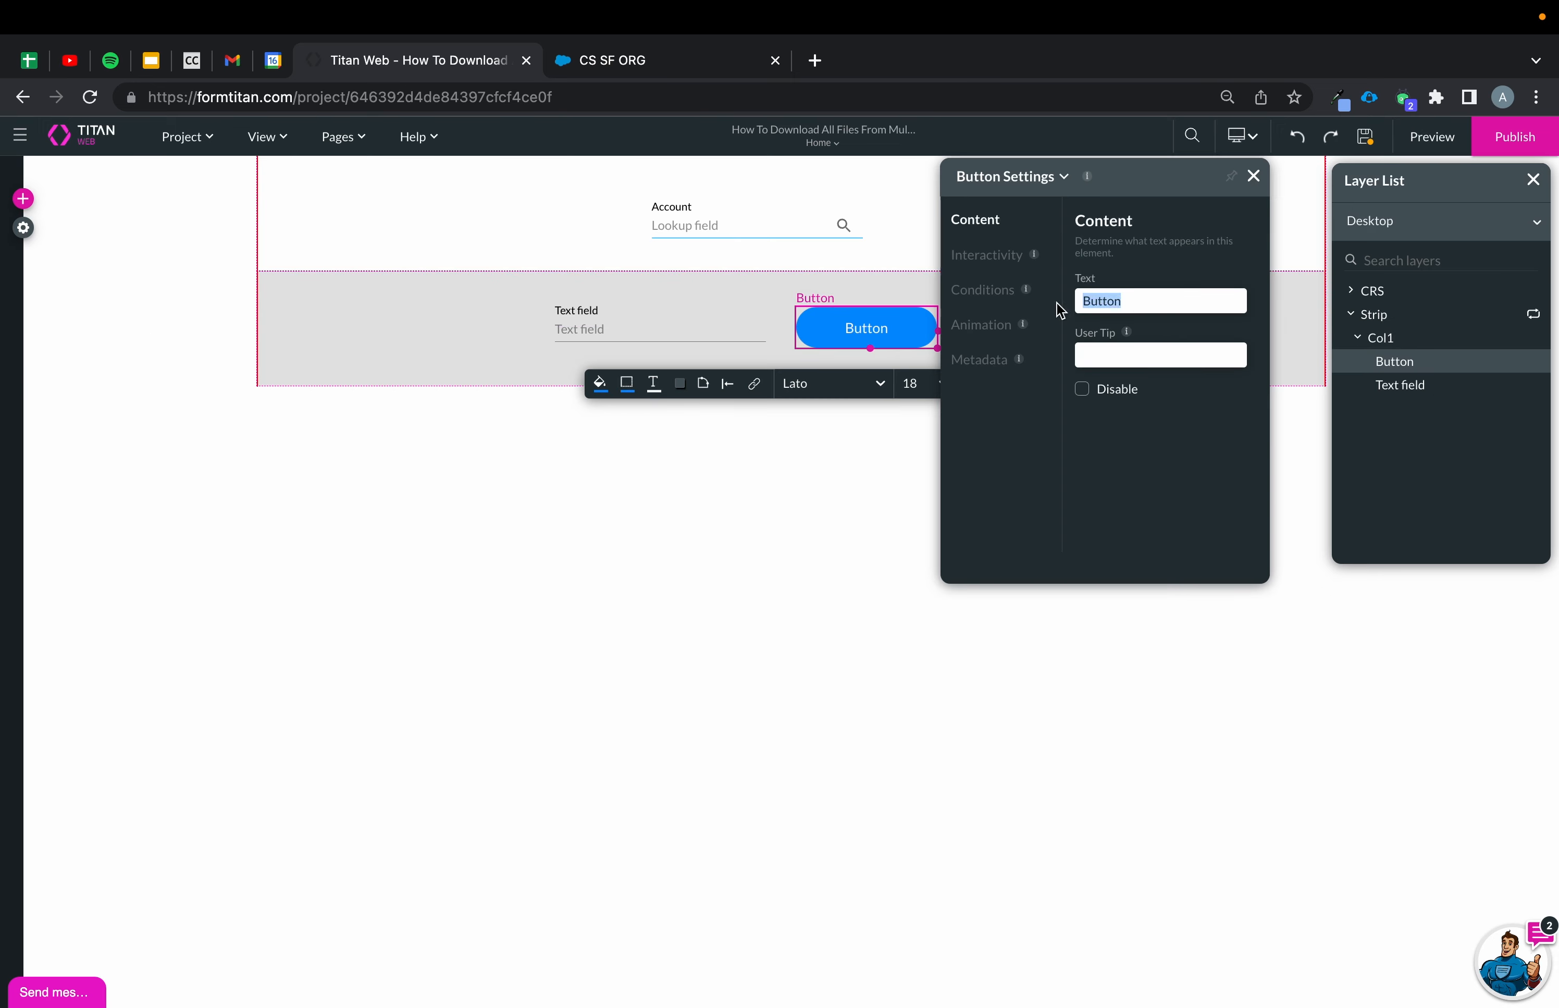
{"action": "type", "text": "Download Files"}
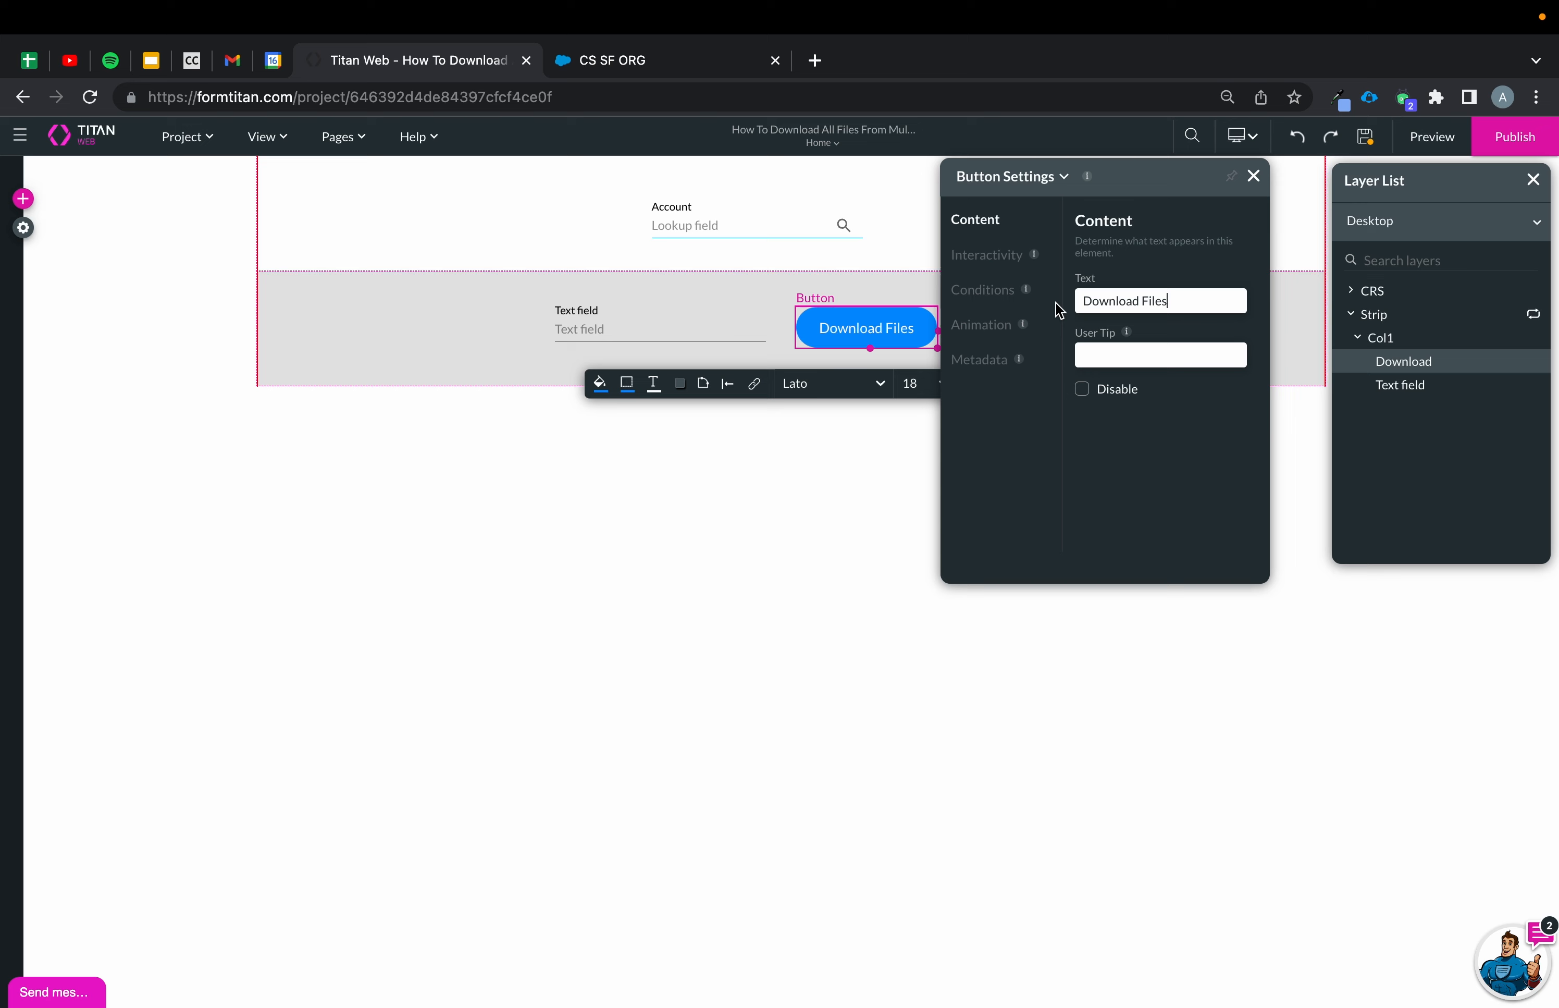
Set the text field's label to Full Name and close its settings.
{"action": "left_click", "coordinate": [578, 318]}
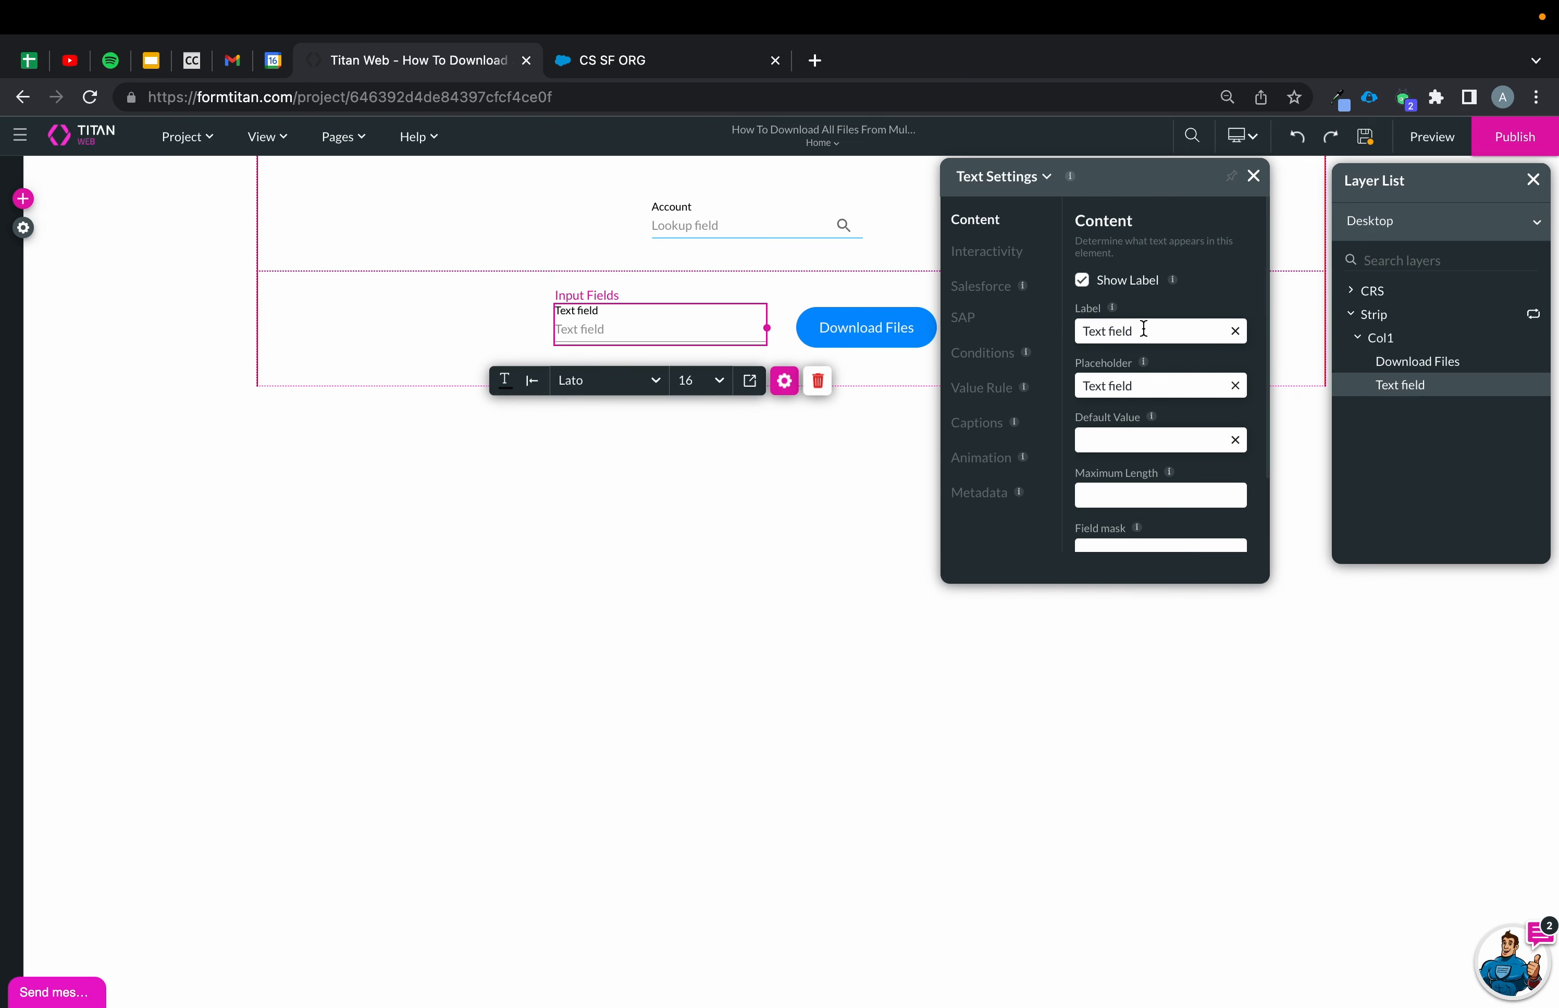
{"action": "left_click_drag", "start_coordinate": [1142, 330], "coordinate": [954, 330]}
{"action": "type", "text": "Full Name"}
{"action": "left_click", "coordinate": [1253, 176]}
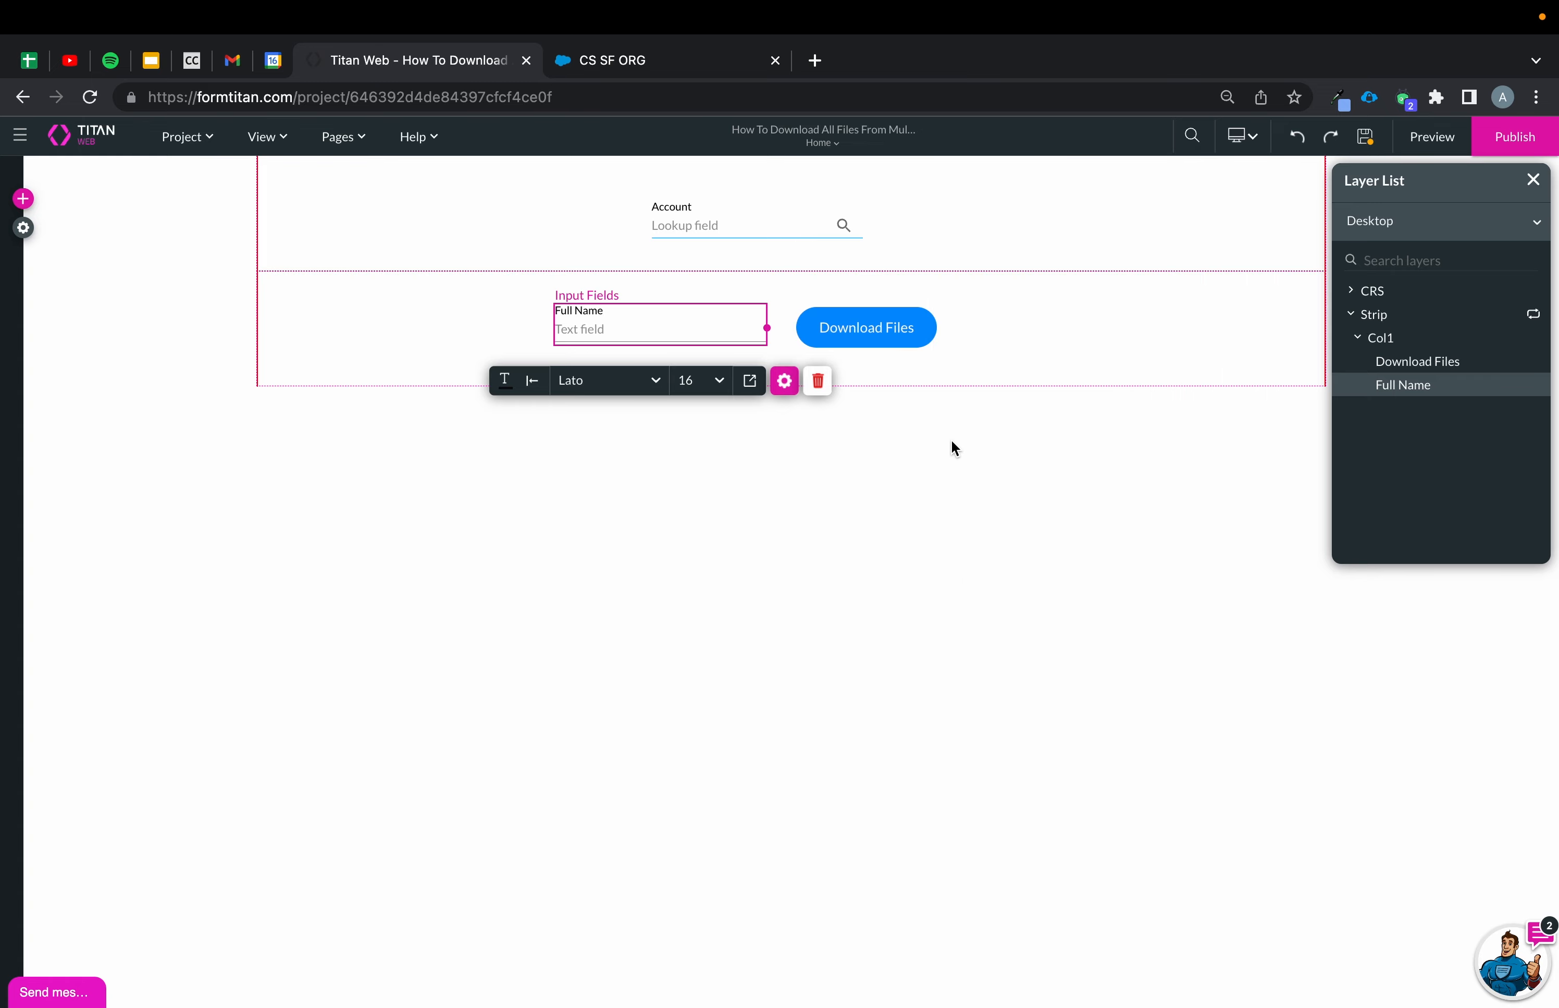
Open the Salesforce integration, edit the Account lookup integration, and set its description to "1) Brings All Accounts".
{"action": "left_click", "coordinate": [951, 439]}
{"action": "left_click", "coordinate": [24, 228]}
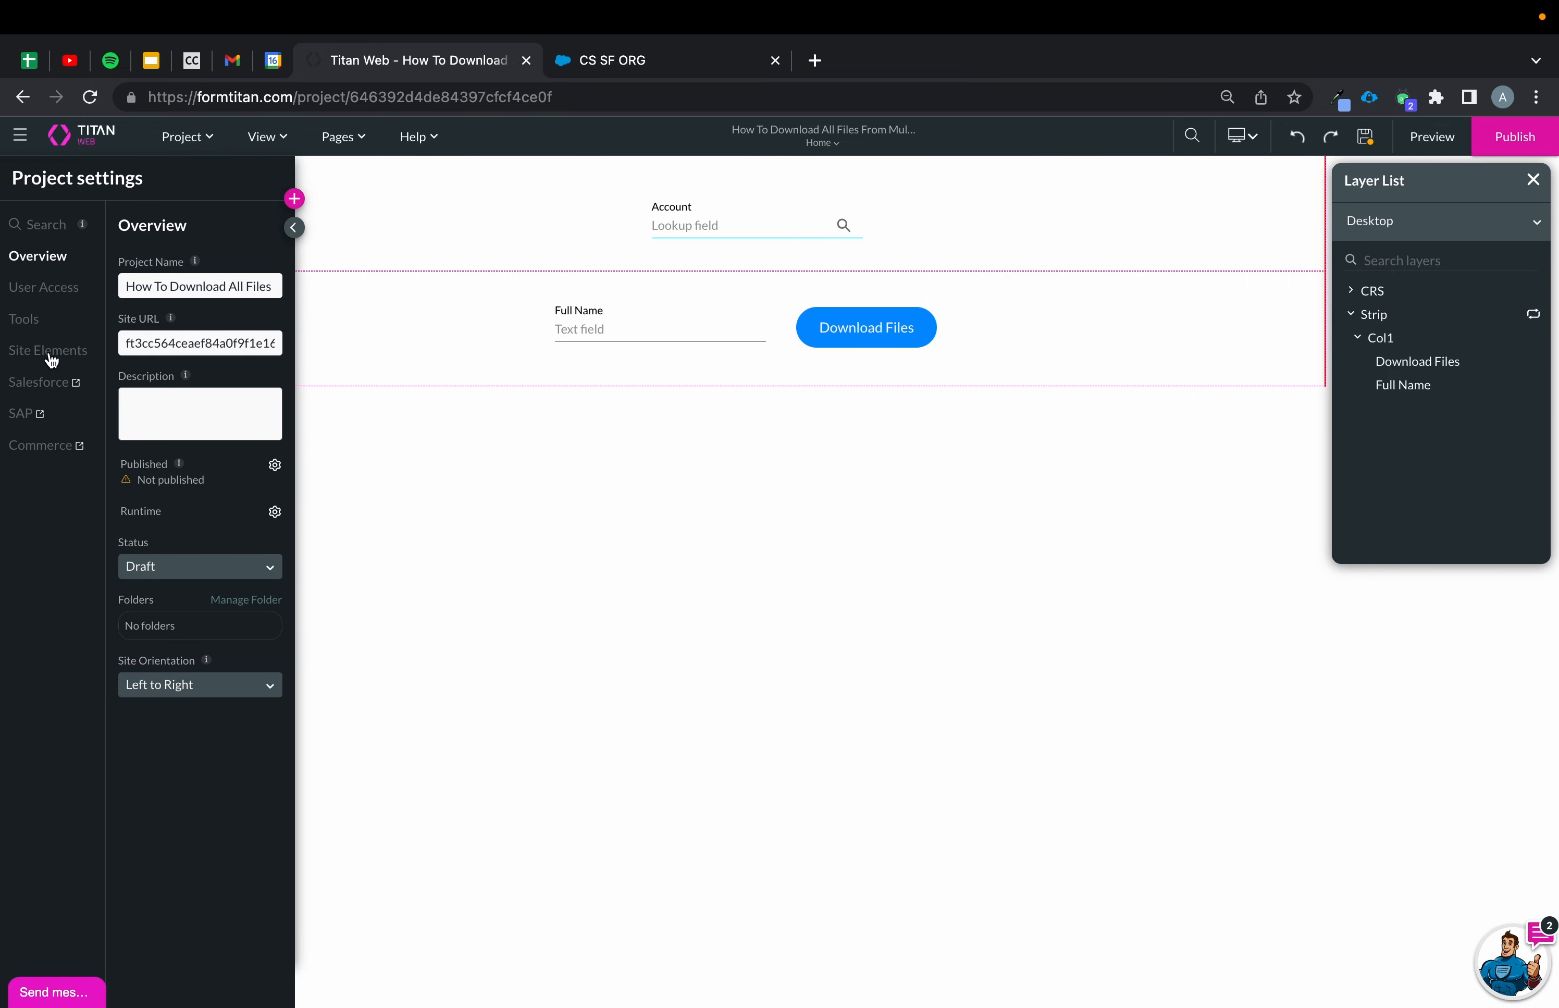
{"action": "left_click", "coordinate": [38, 382]}
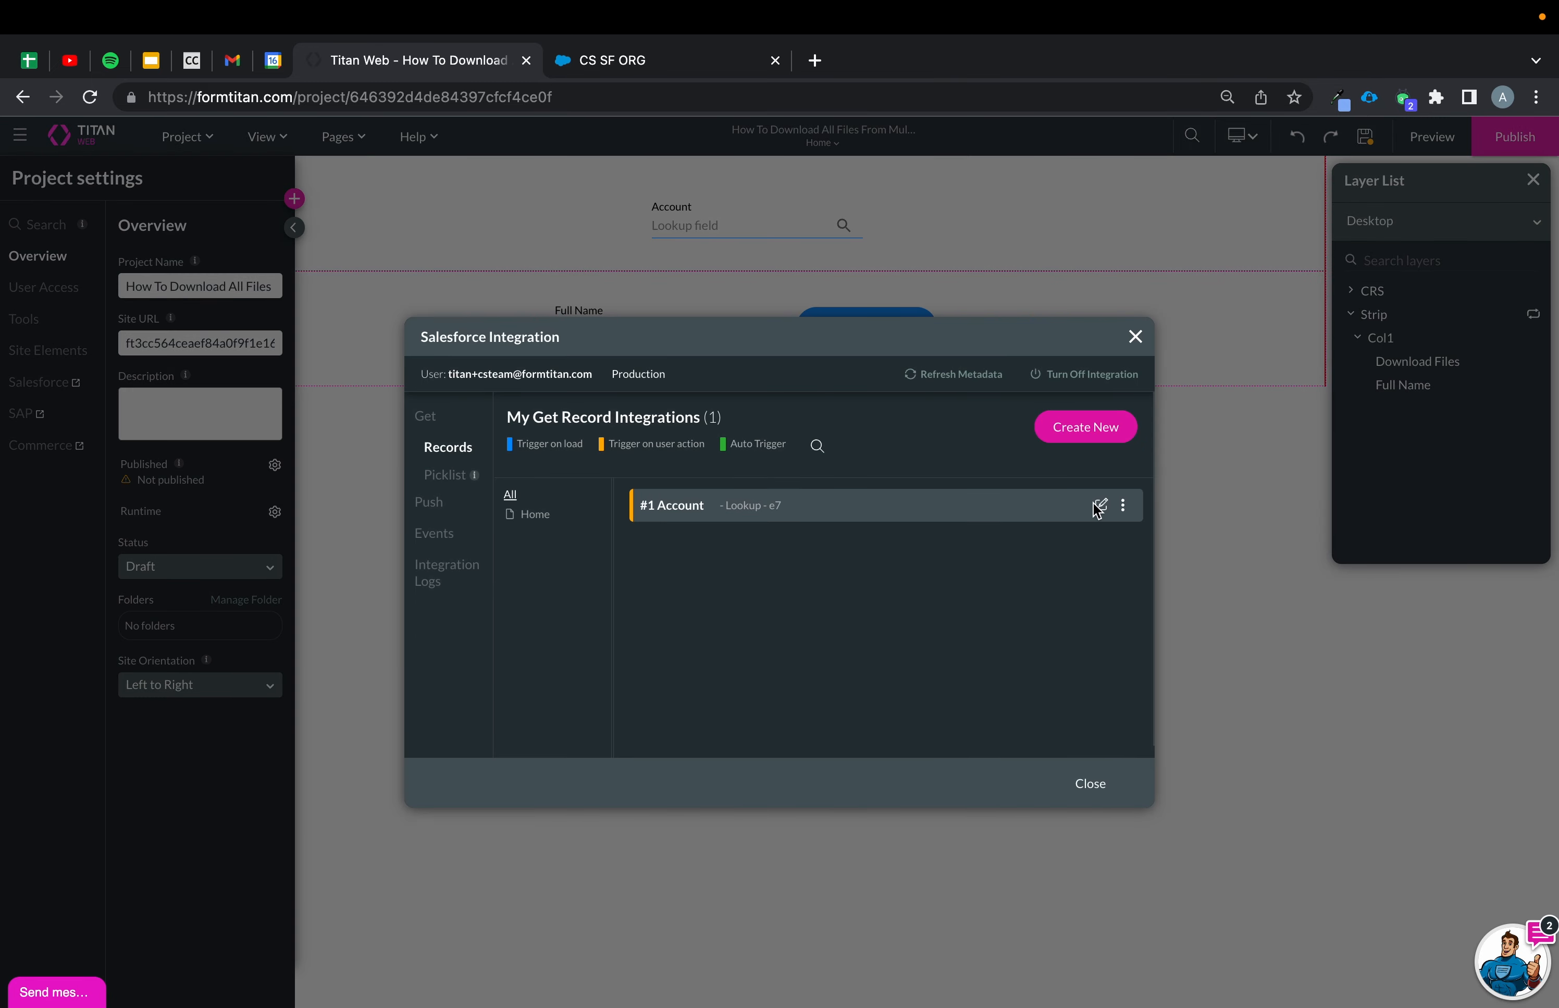
{"action": "left_click", "coordinate": [1098, 510]}
{"action": "left_click_drag", "start_coordinate": [933, 323], "coordinate": [741, 326]}
{"action": "type", "text": "1) Brings All Accounts"}
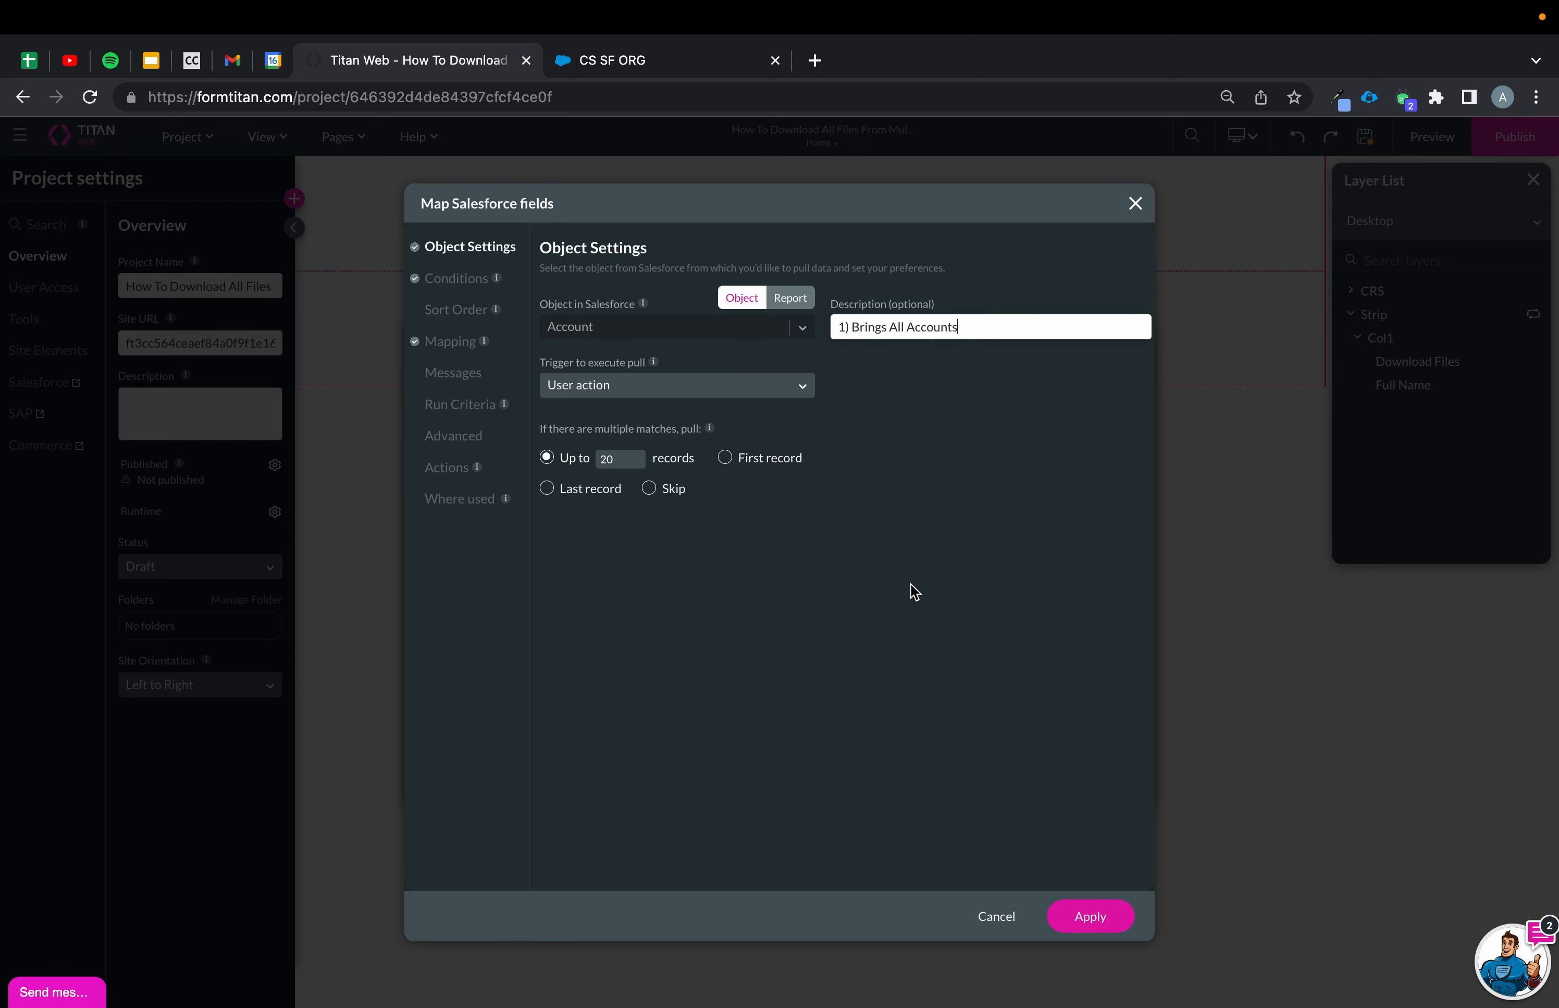
{"action": "left_click", "coordinate": [1104, 918]}
Create a new get integration on the Contact object with description "2) Bring contacts based of accounts".
{"action": "left_click", "coordinate": [1114, 438]}
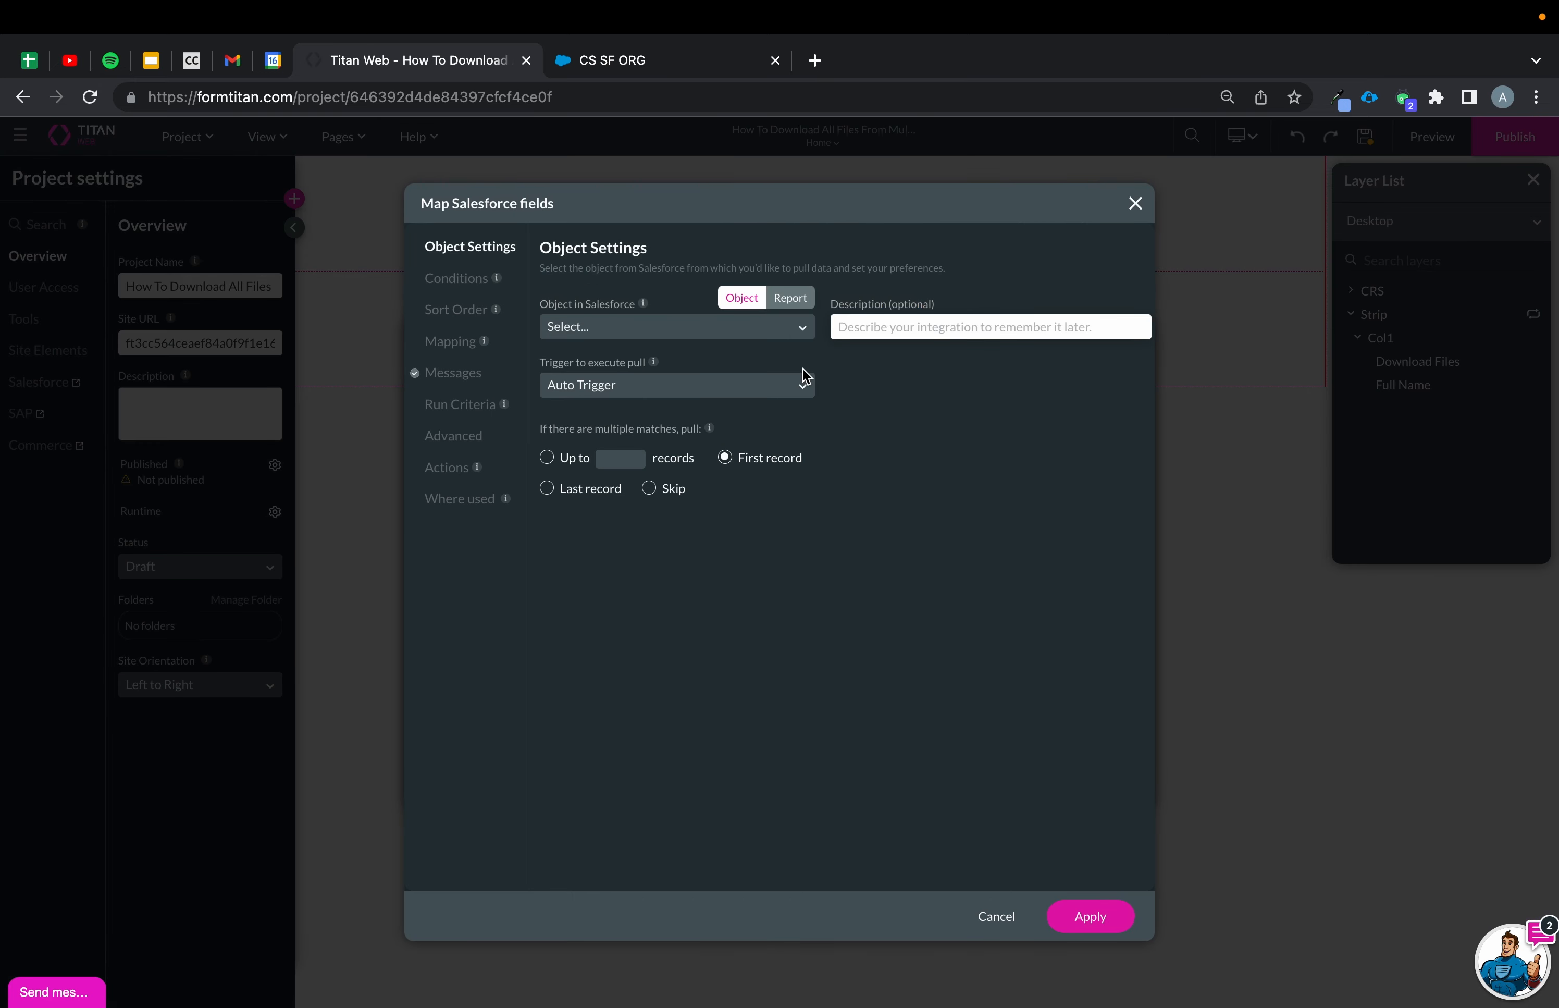
{"action": "left_click", "coordinate": [665, 326]}
{"action": "type", "text": "cont"}
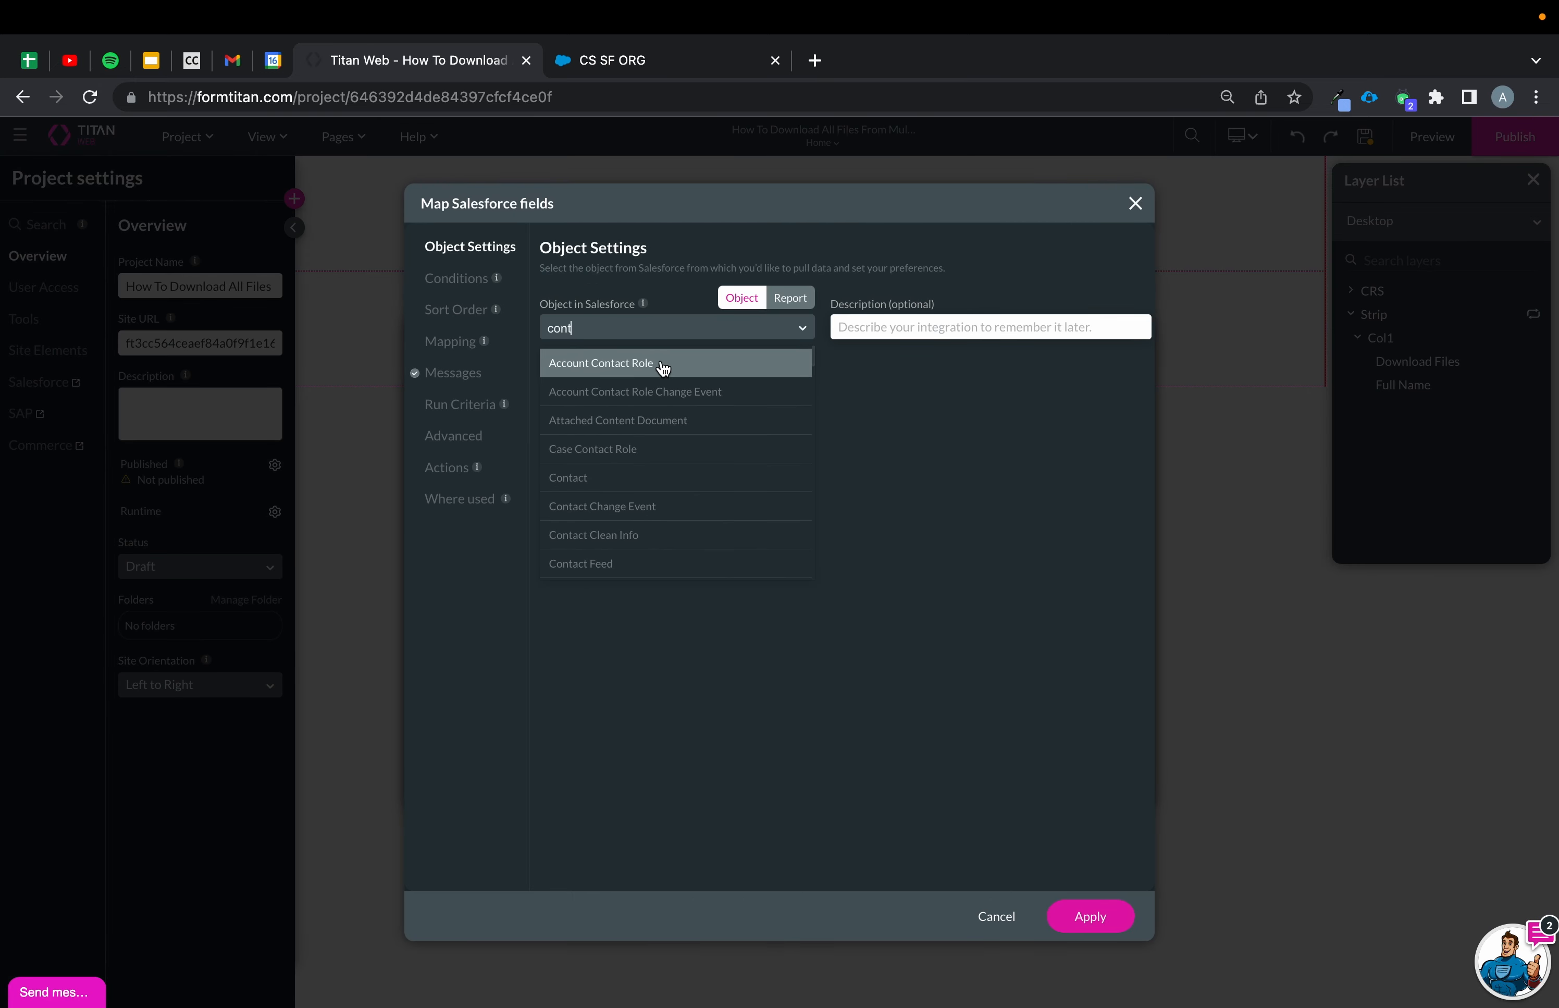
{"action": "left_click", "coordinate": [612, 476]}
{"action": "left_click", "coordinate": [921, 327]}
{"action": "type", "text": "2"}
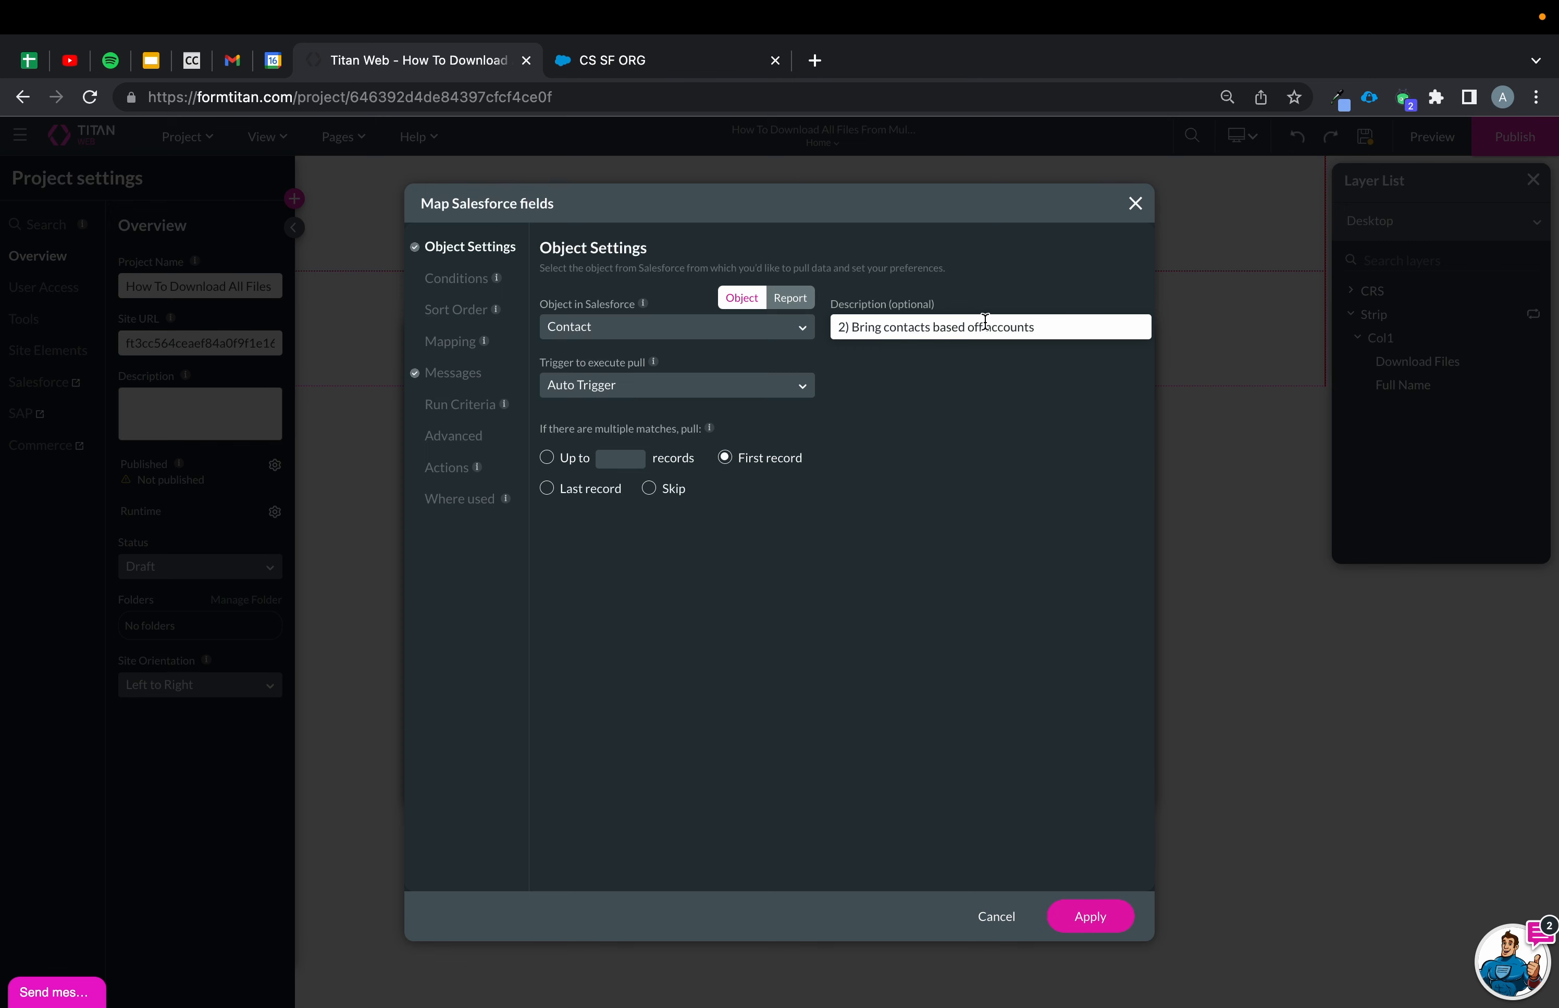
{"action": "key", "text": "BackSpace"}
Set the Contact integration's trigger to User action and pull up to 10 records.
{"action": "left_click", "coordinate": [663, 381]}
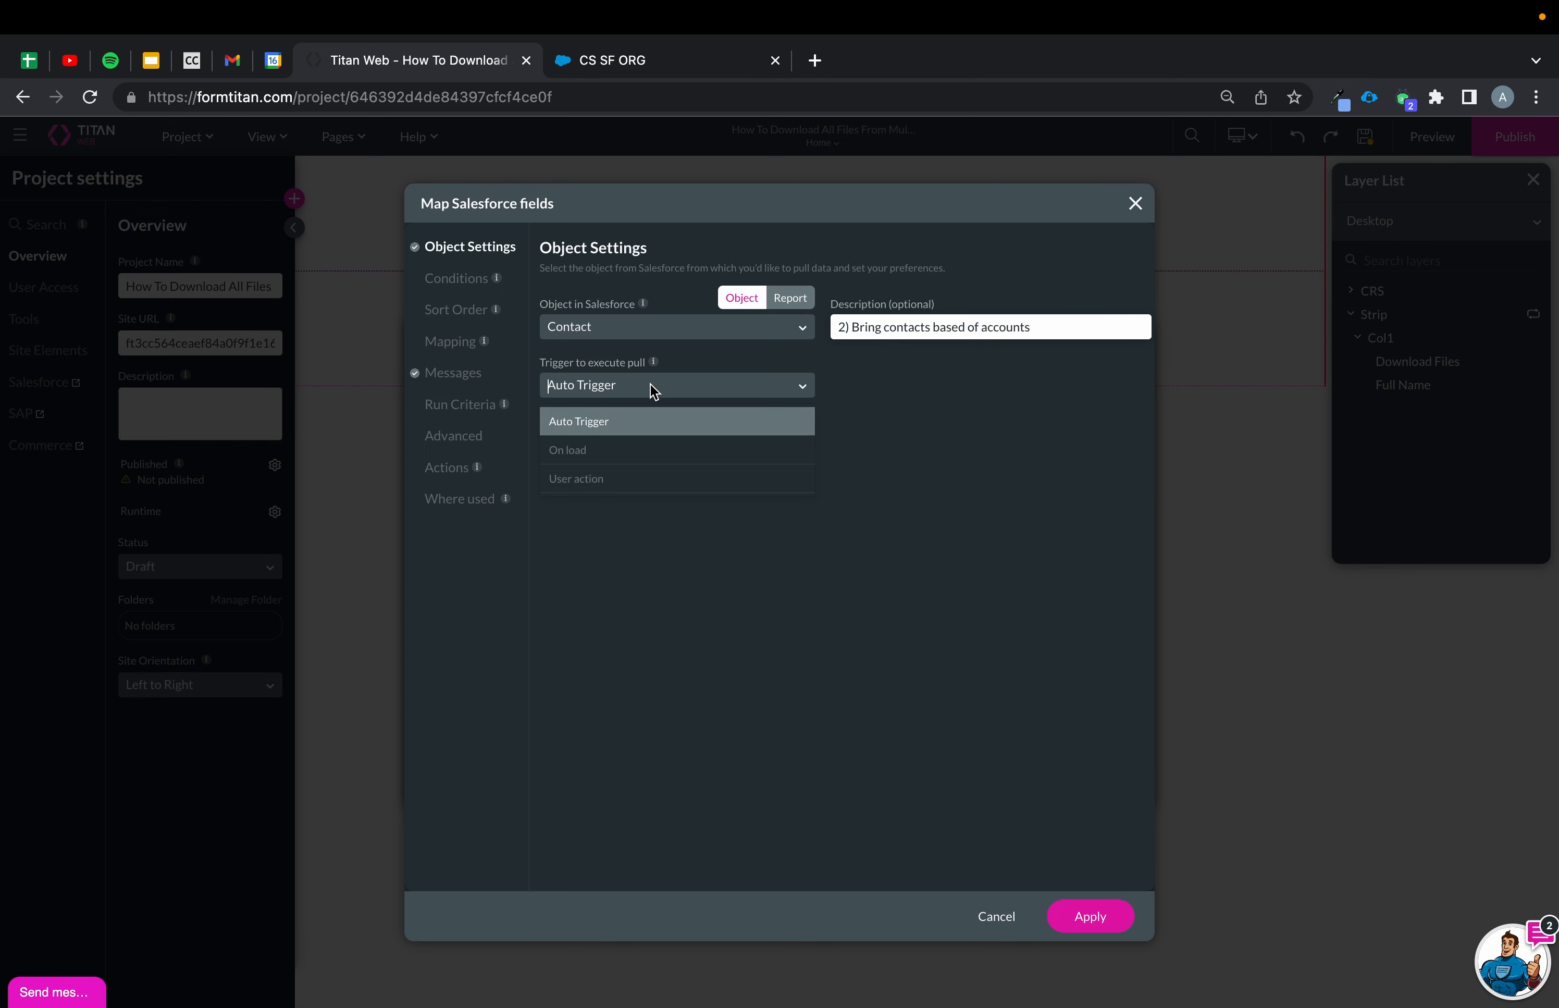
{"action": "left_click", "coordinate": [612, 450]}
{"action": "left_click", "coordinate": [616, 390]}
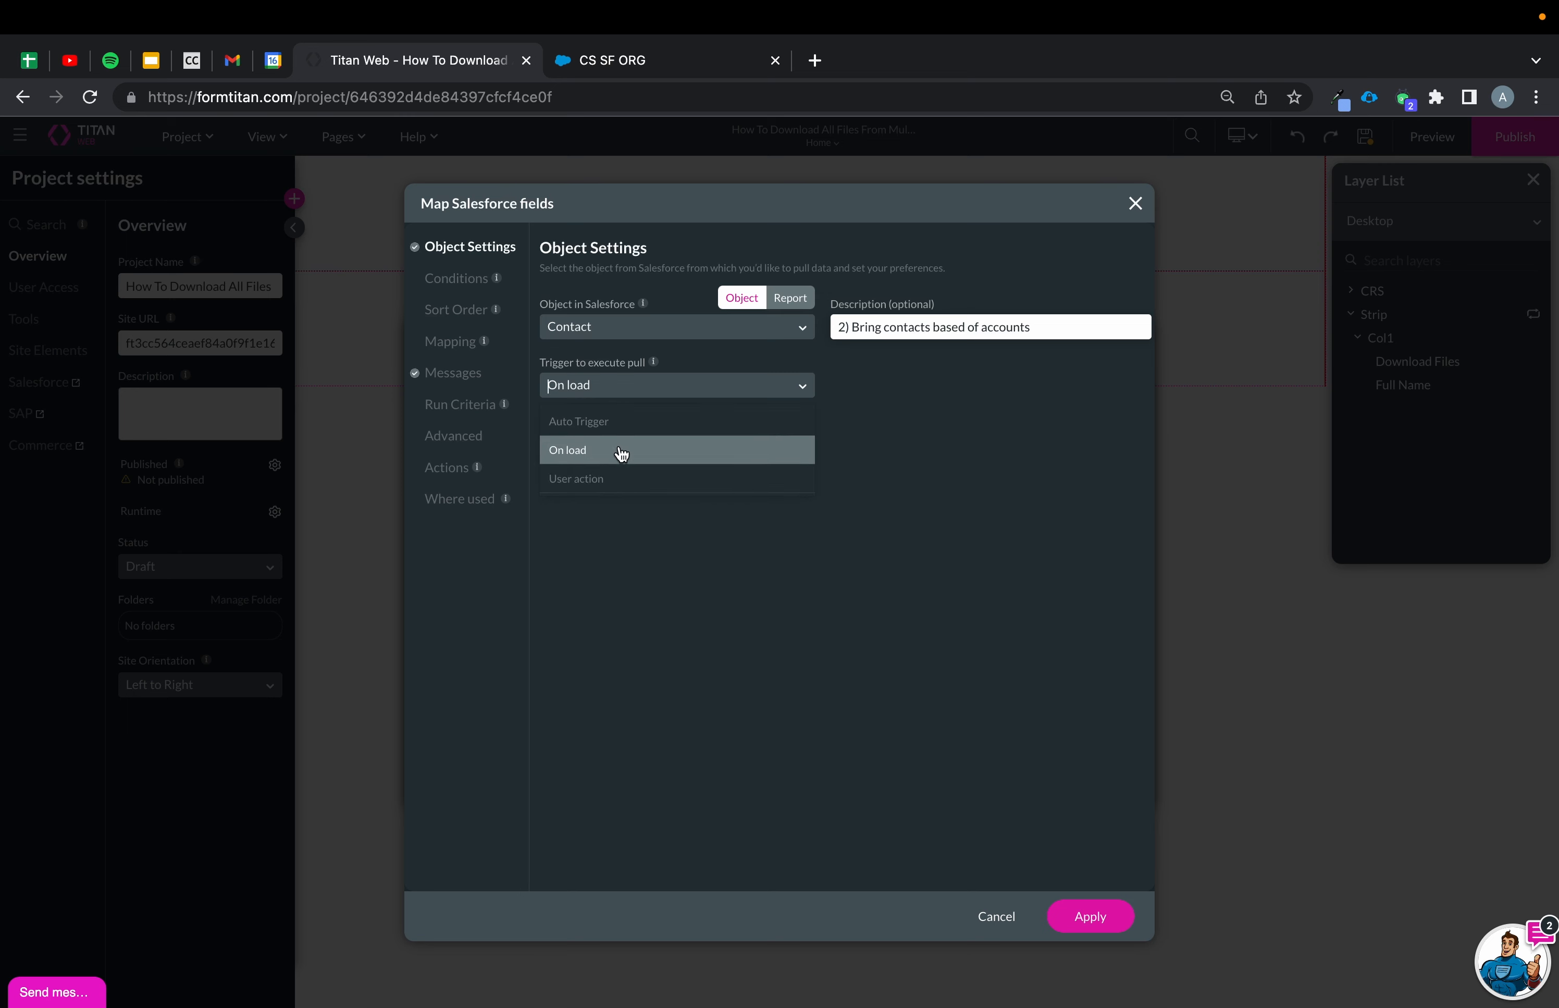
{"action": "left_click", "coordinate": [606, 477]}
{"action": "left_click", "coordinate": [546, 457]}
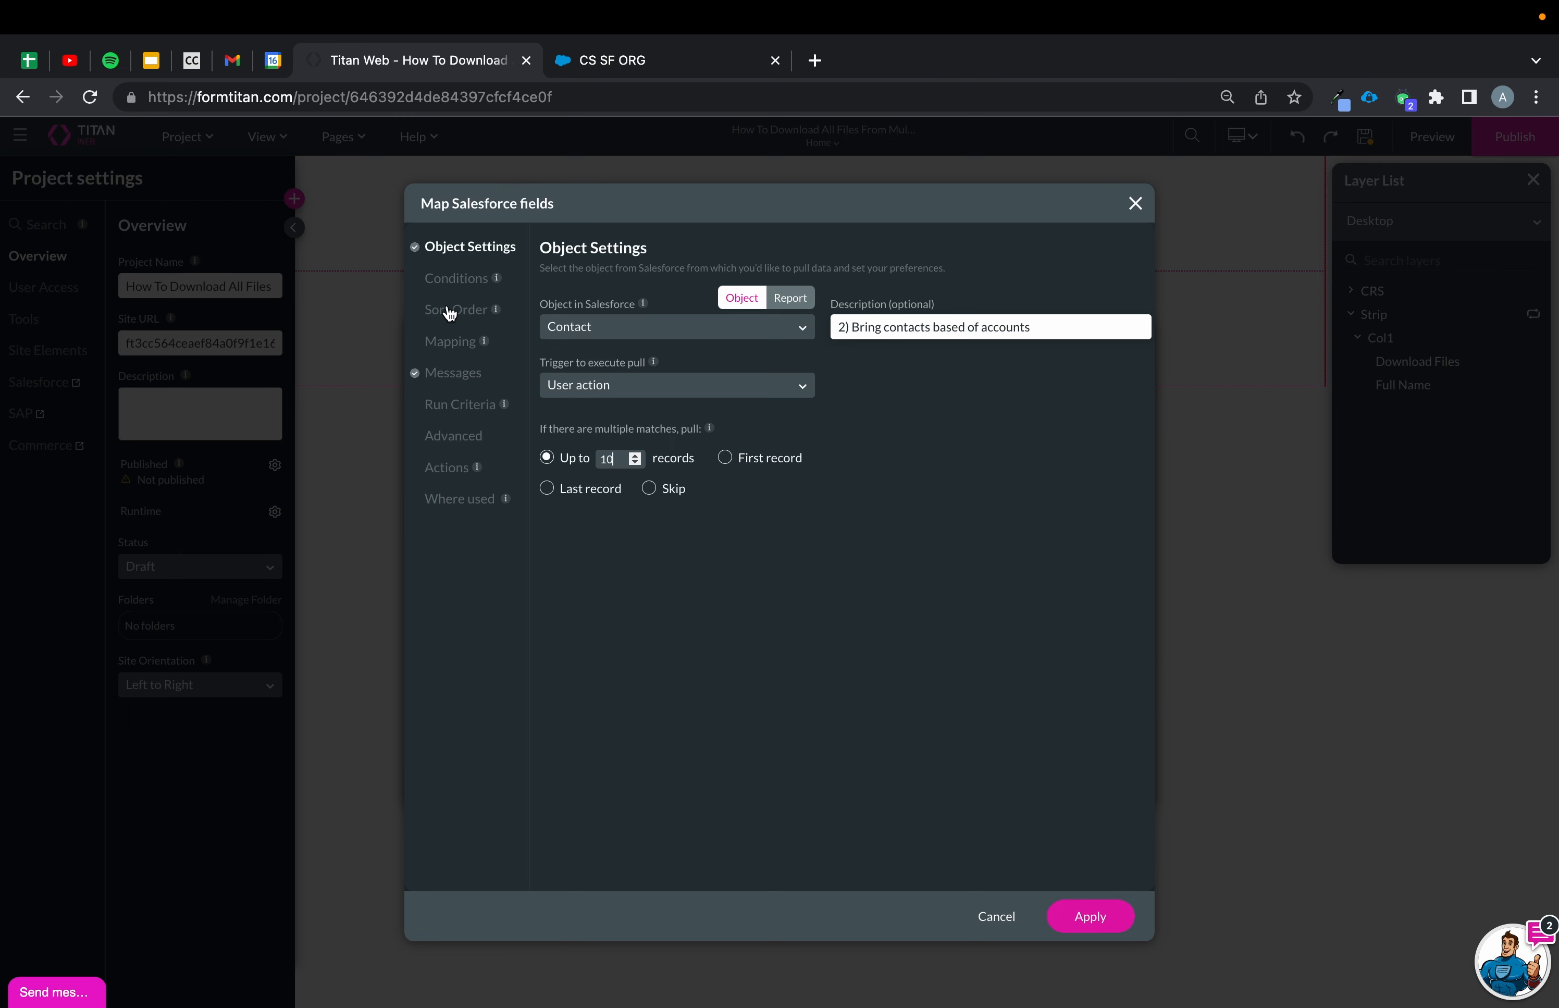
Add a condition to the Contact integration where Account ID equals the Account / Value field.
{"action": "left_click", "coordinate": [427, 281]}
{"action": "left_click", "coordinate": [652, 341]}
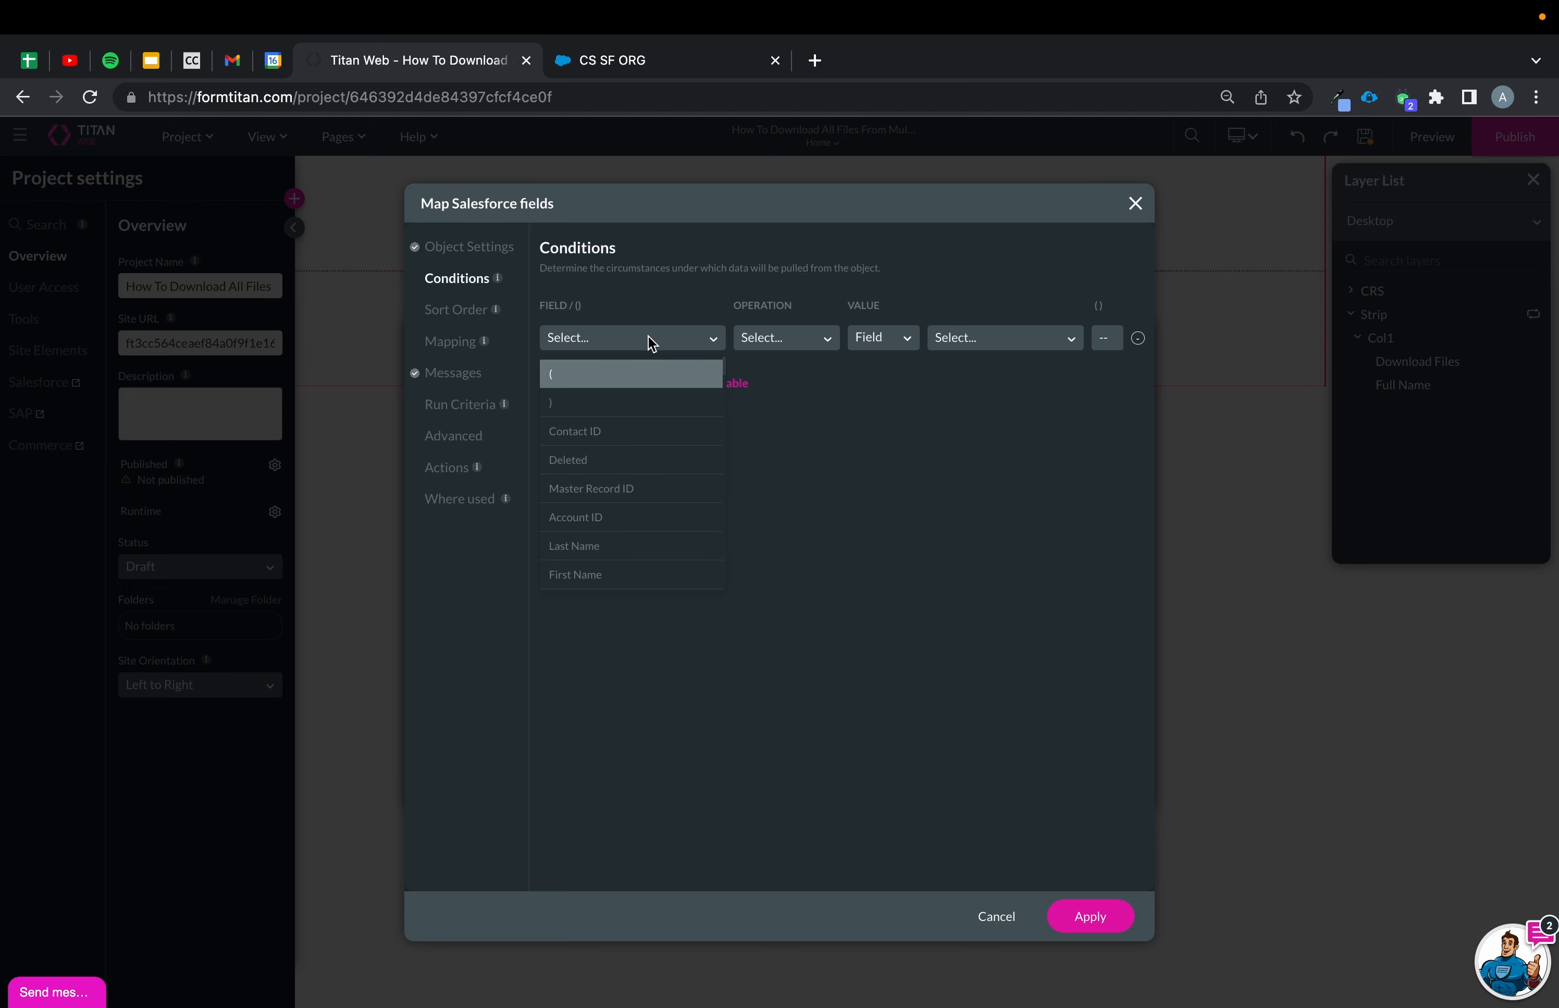
{"action": "left_click", "coordinate": [626, 521]}
{"action": "left_click", "coordinate": [781, 336]}
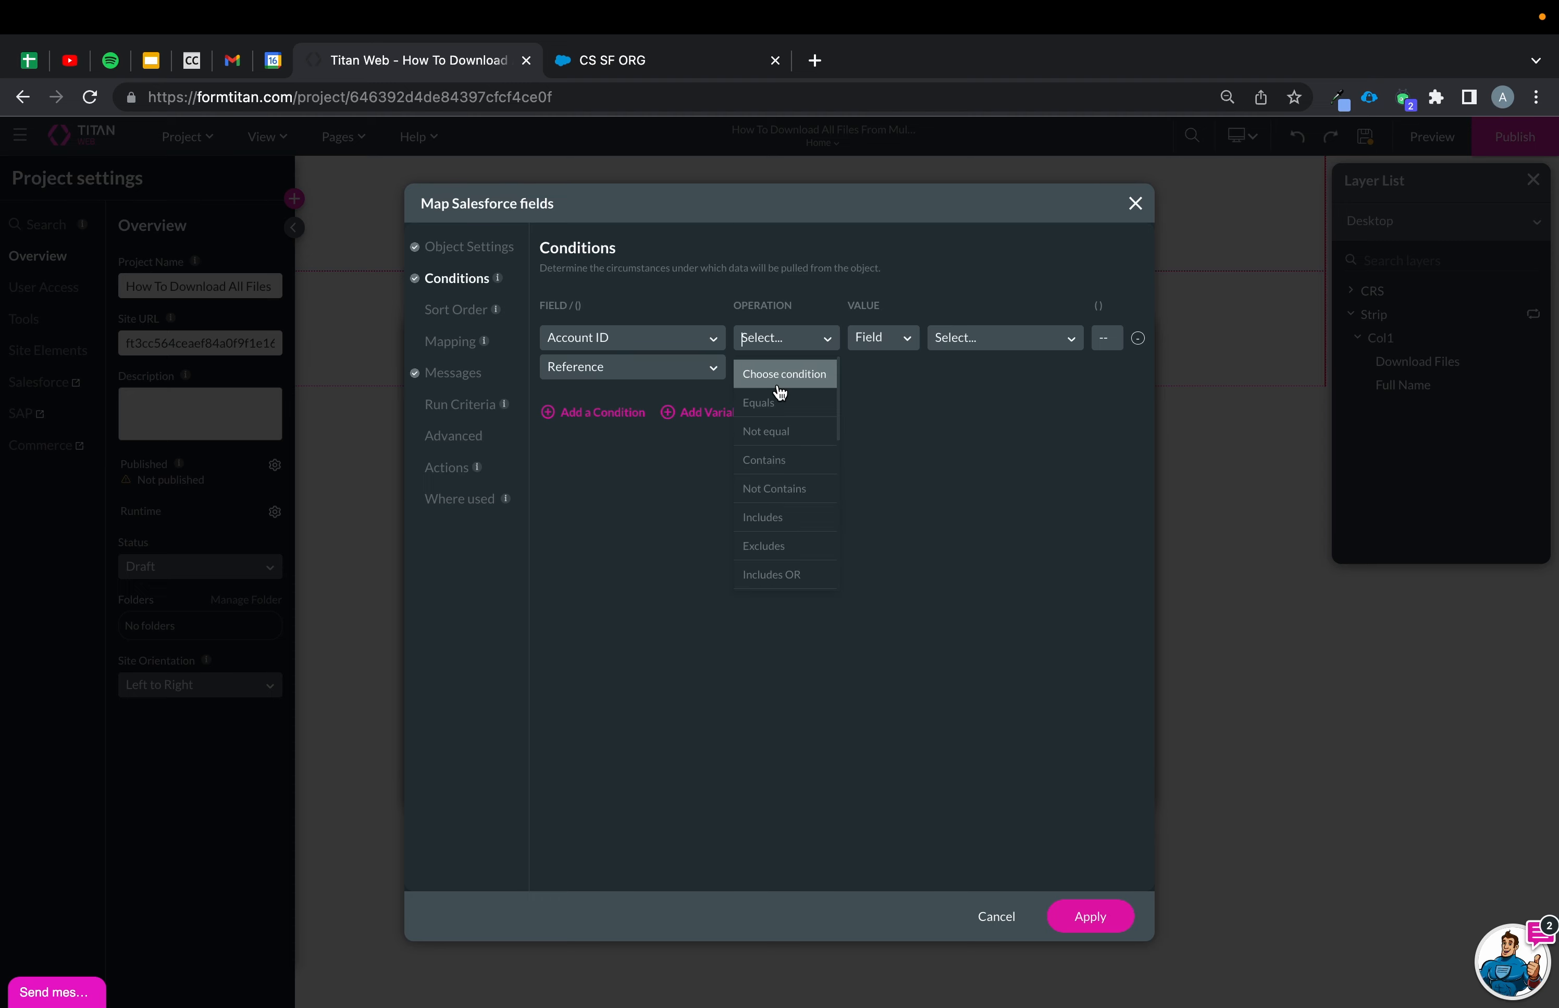
{"action": "left_click", "coordinate": [778, 402]}
{"action": "left_click", "coordinate": [974, 341]}
{"action": "type", "text": "look"}
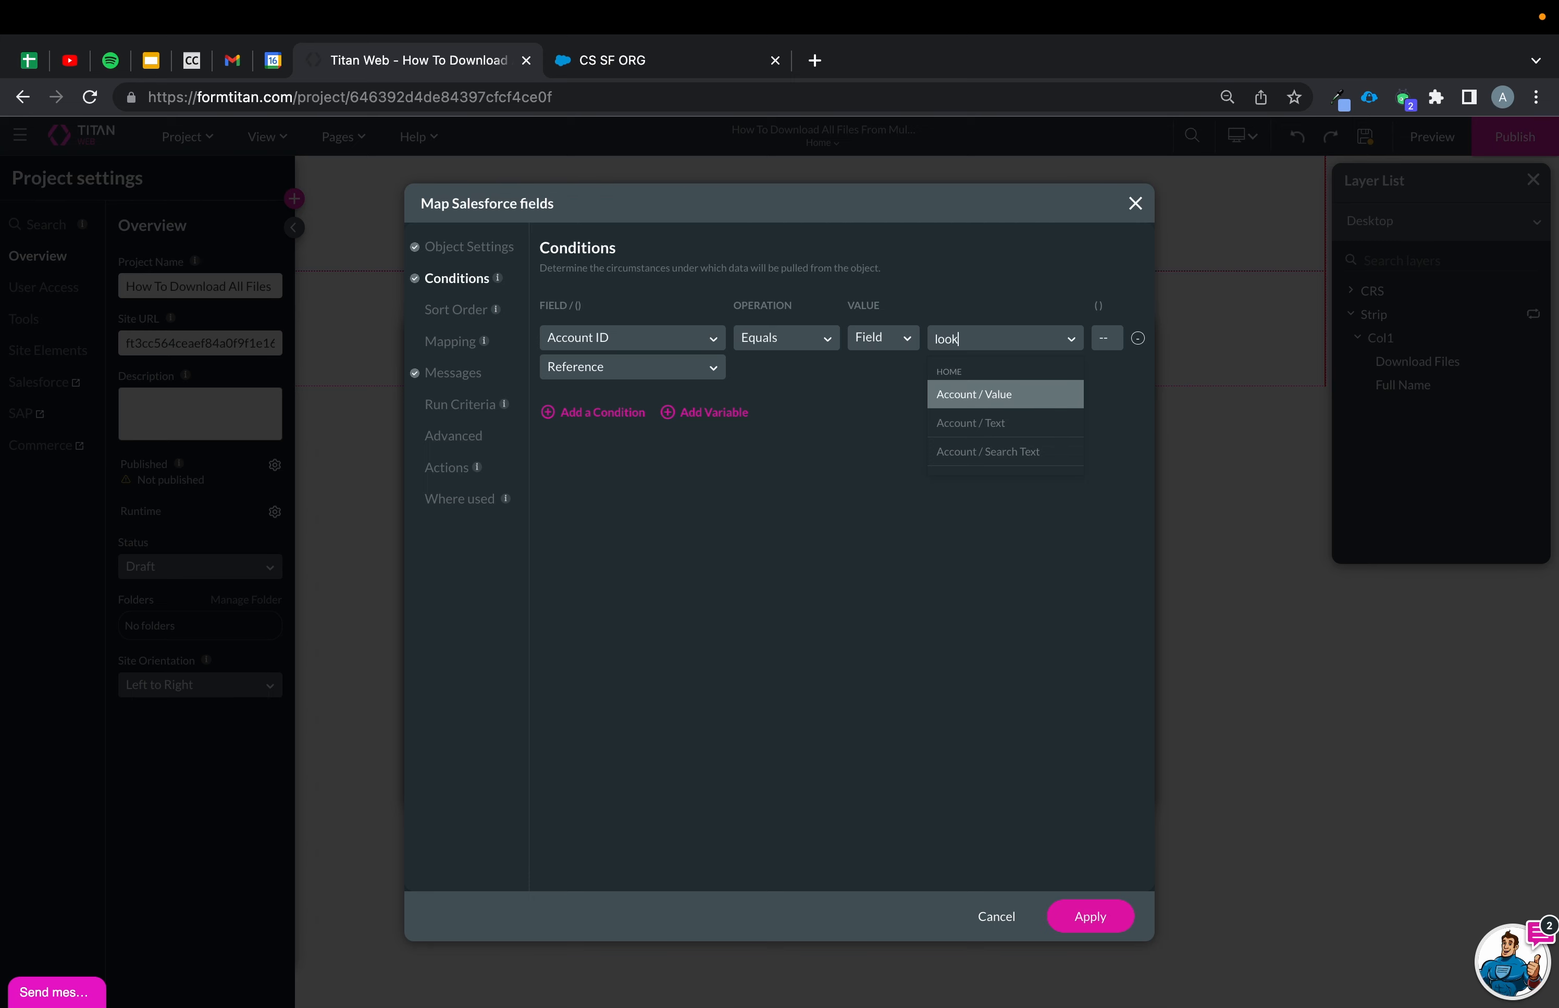
{"action": "left_click", "coordinate": [1038, 398]}
Map the strip's value to Contact ID, apply the Contact integration and close the integration list.
{"action": "left_click", "coordinate": [451, 349]}
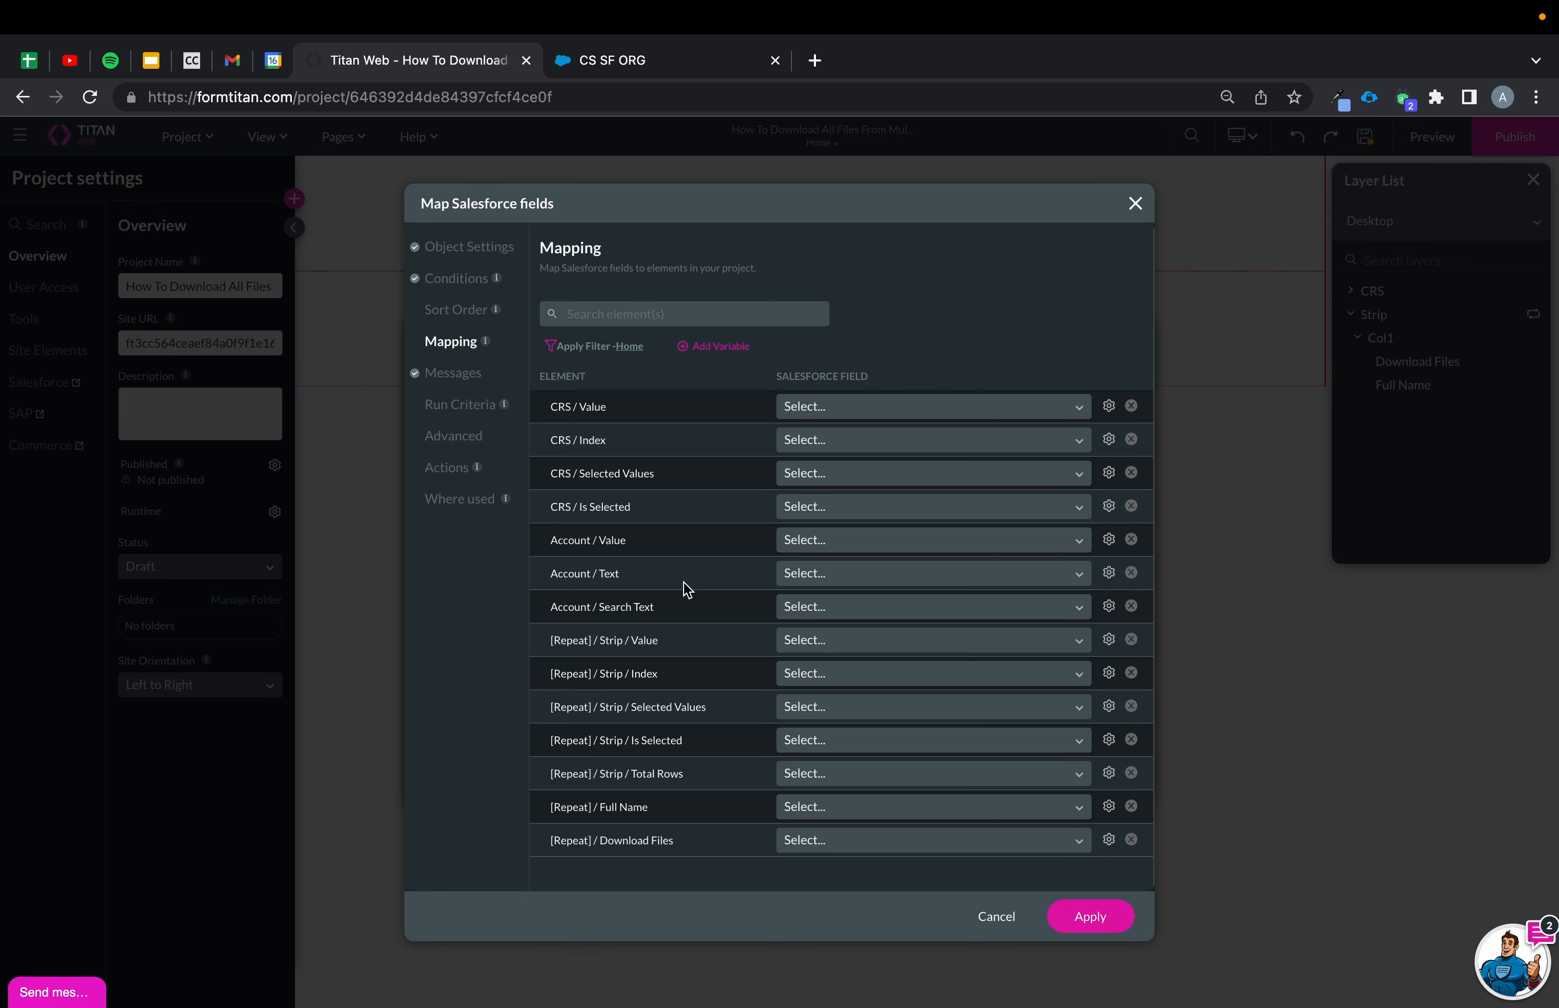
{"action": "scroll", "coordinate": [685, 586], "scroll_direction": "down", "scroll_amount": 1}
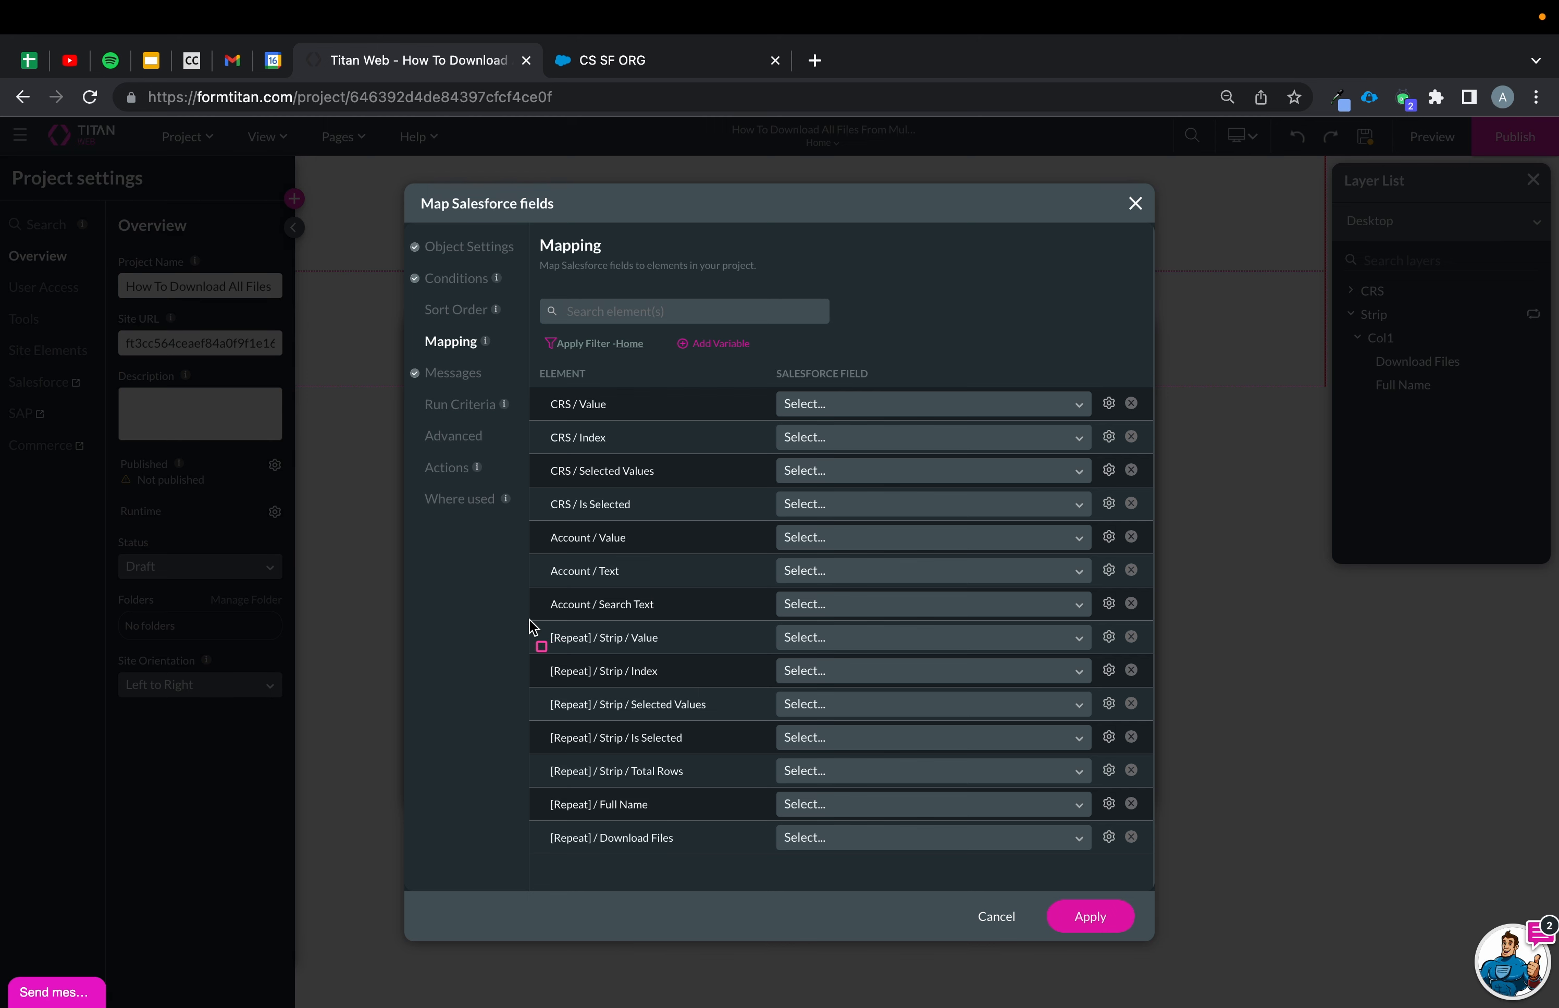
{"action": "mouse_move", "coordinate": [529, 621]}
{"action": "left_mouse_down"}
{"action": "mouse_move", "coordinate": [1179, 667]}
{"action": "mouse_move", "coordinate": [1163, 659]}
{"action": "left_mouse_up"}
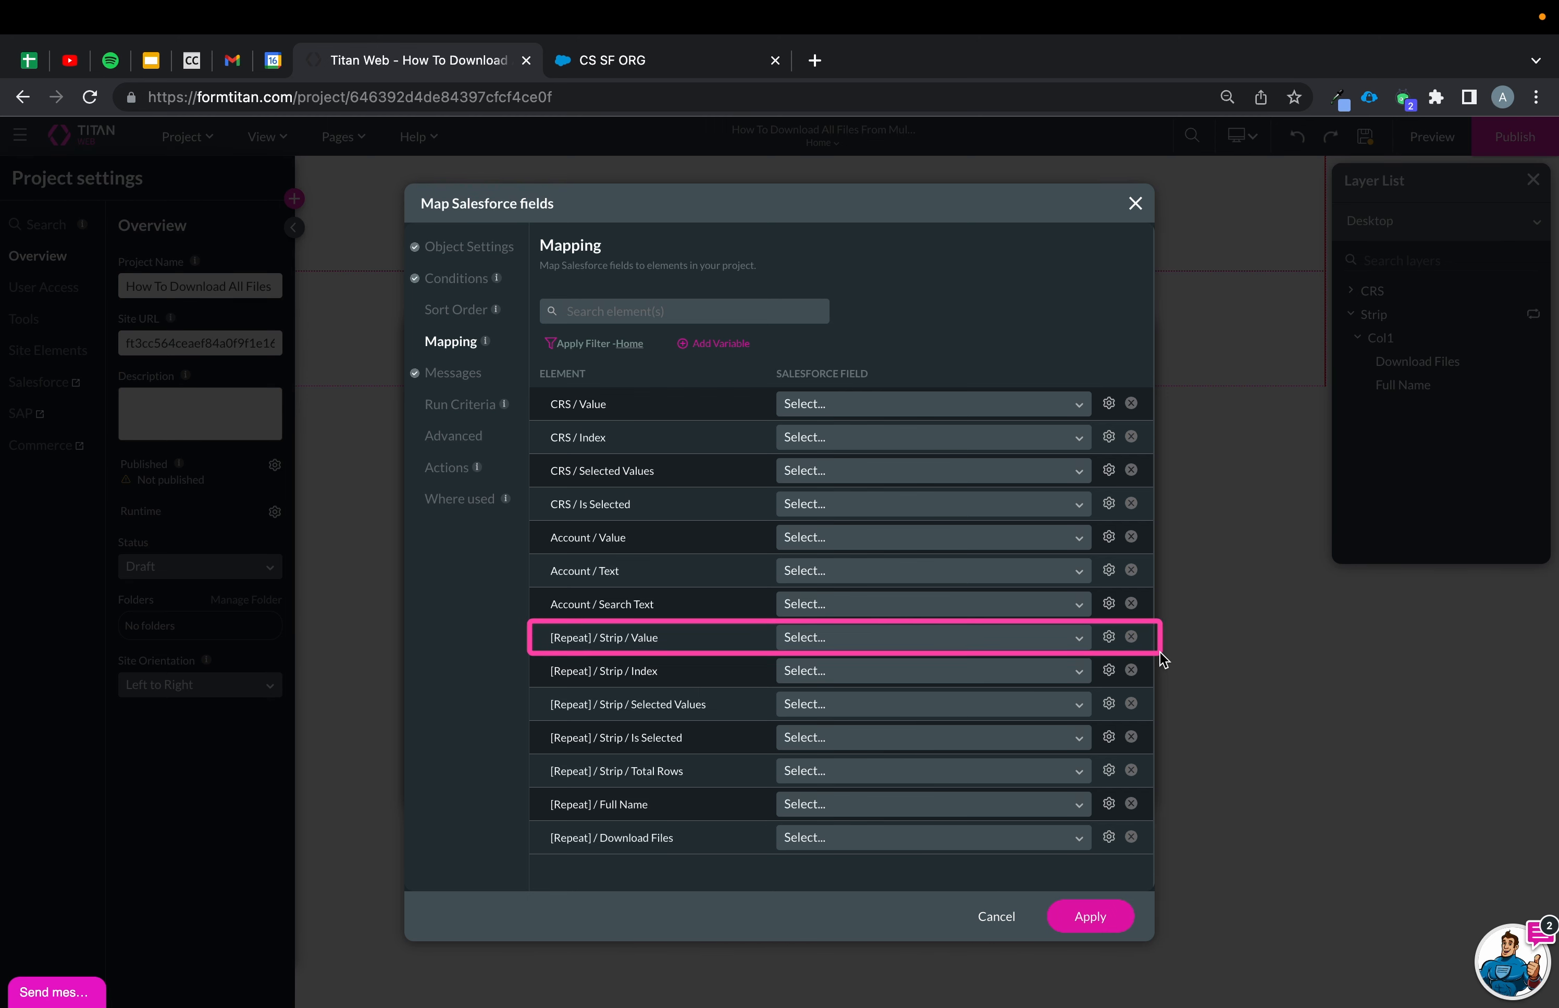
{"action": "key", "text": "Escape"}
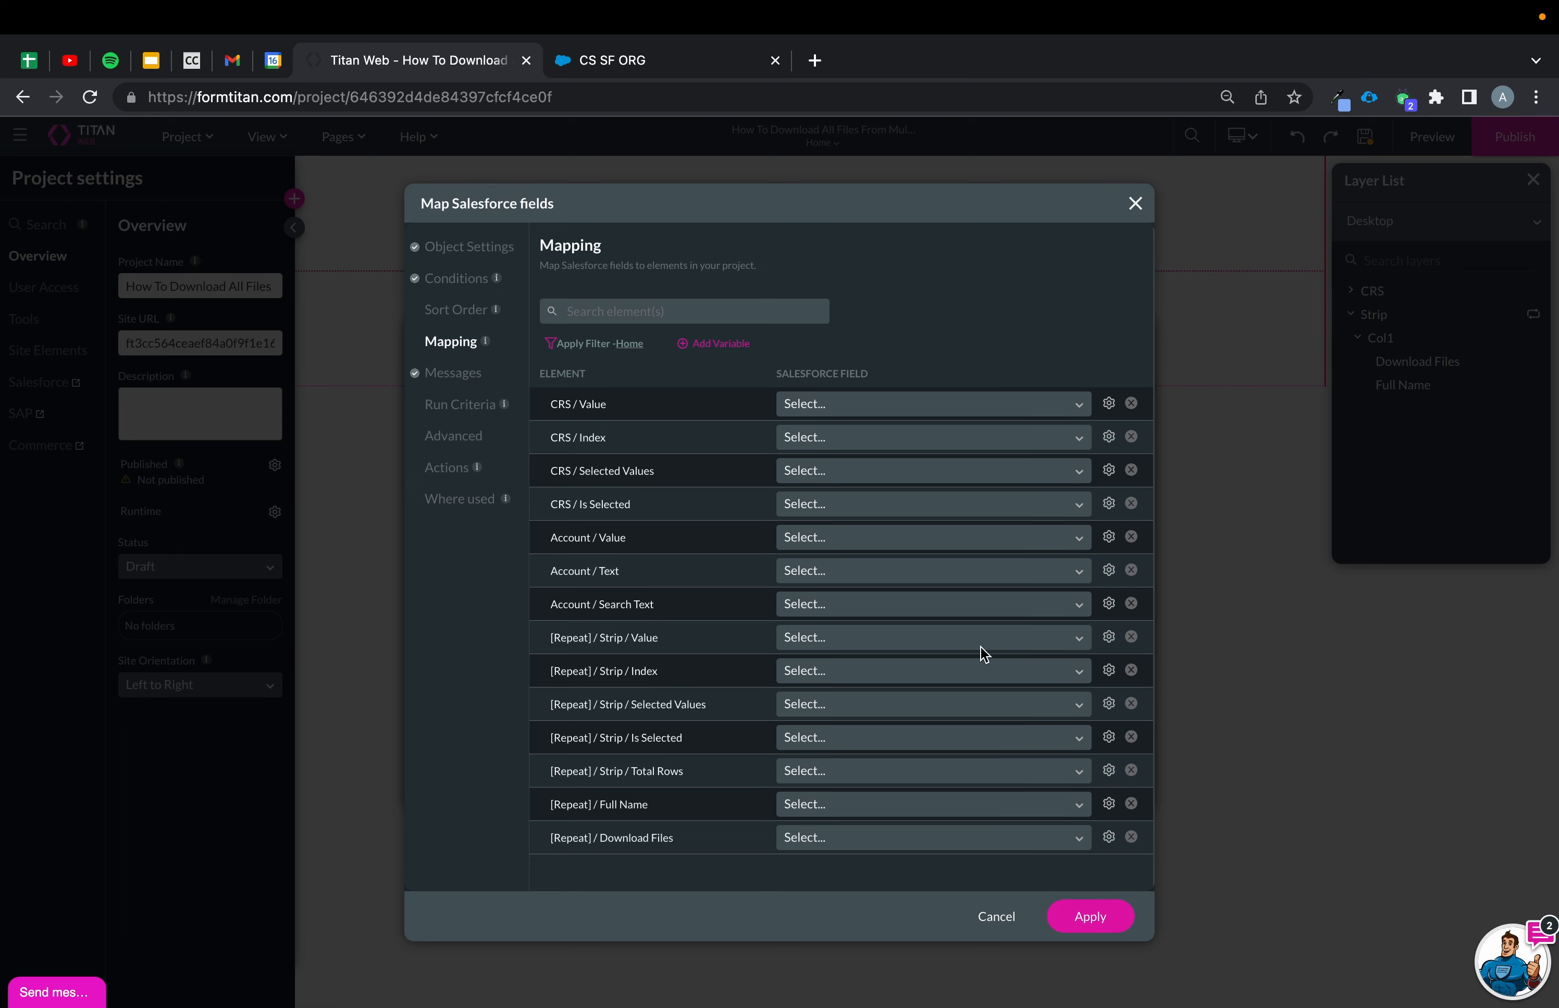
{"action": "left_click", "coordinate": [948, 644]}
{"action": "left_click", "coordinate": [843, 707]}
{"action": "left_click", "coordinate": [1091, 917]}
{"action": "left_click", "coordinate": [1108, 793]}
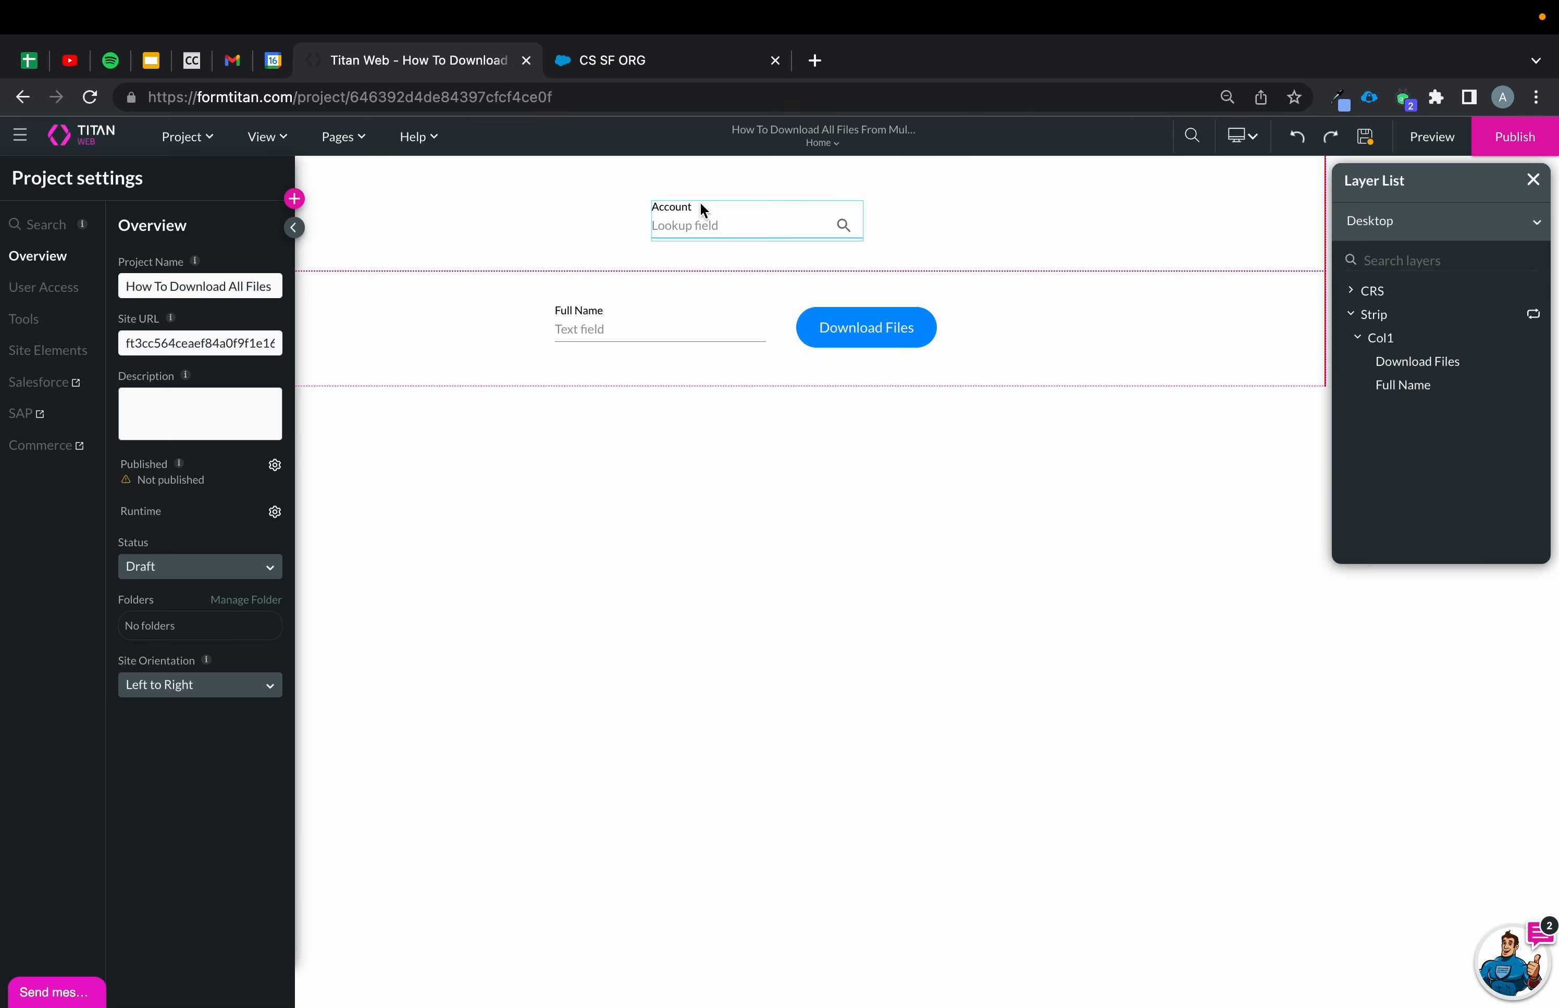
Open the Account lookup's conditions and set its rule to Account / Value is not empty.
{"action": "left_click", "coordinate": [704, 229]}
{"action": "left_click", "coordinate": [881, 276]}
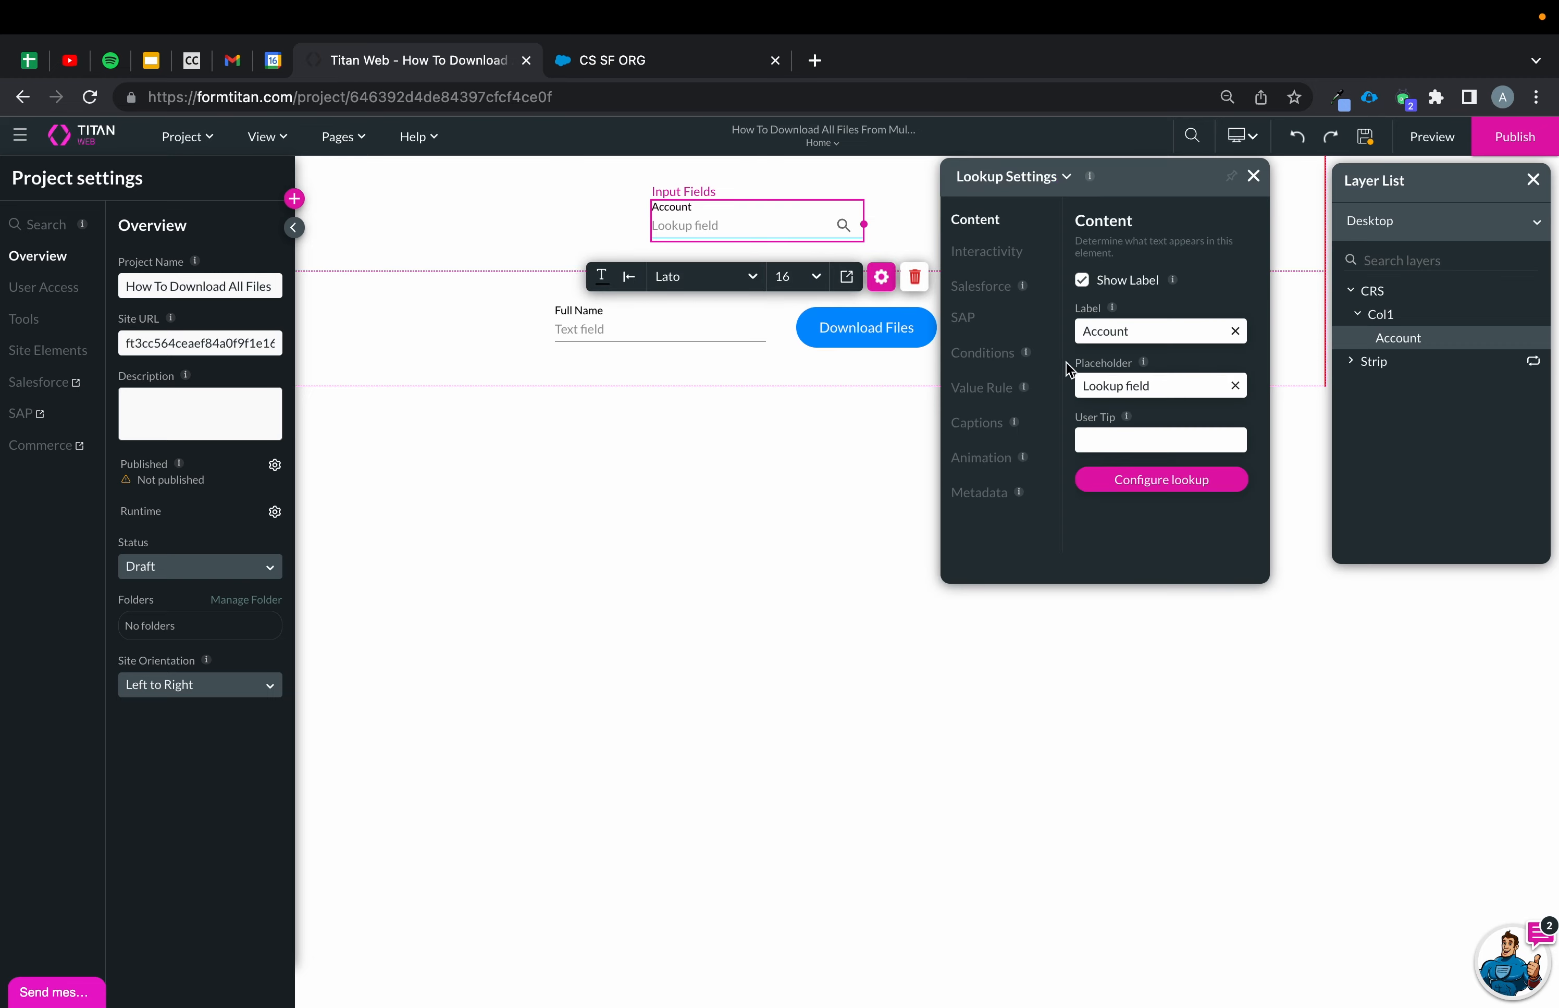
{"action": "left_click", "coordinate": [1019, 361]}
{"action": "left_click", "coordinate": [1160, 524]}
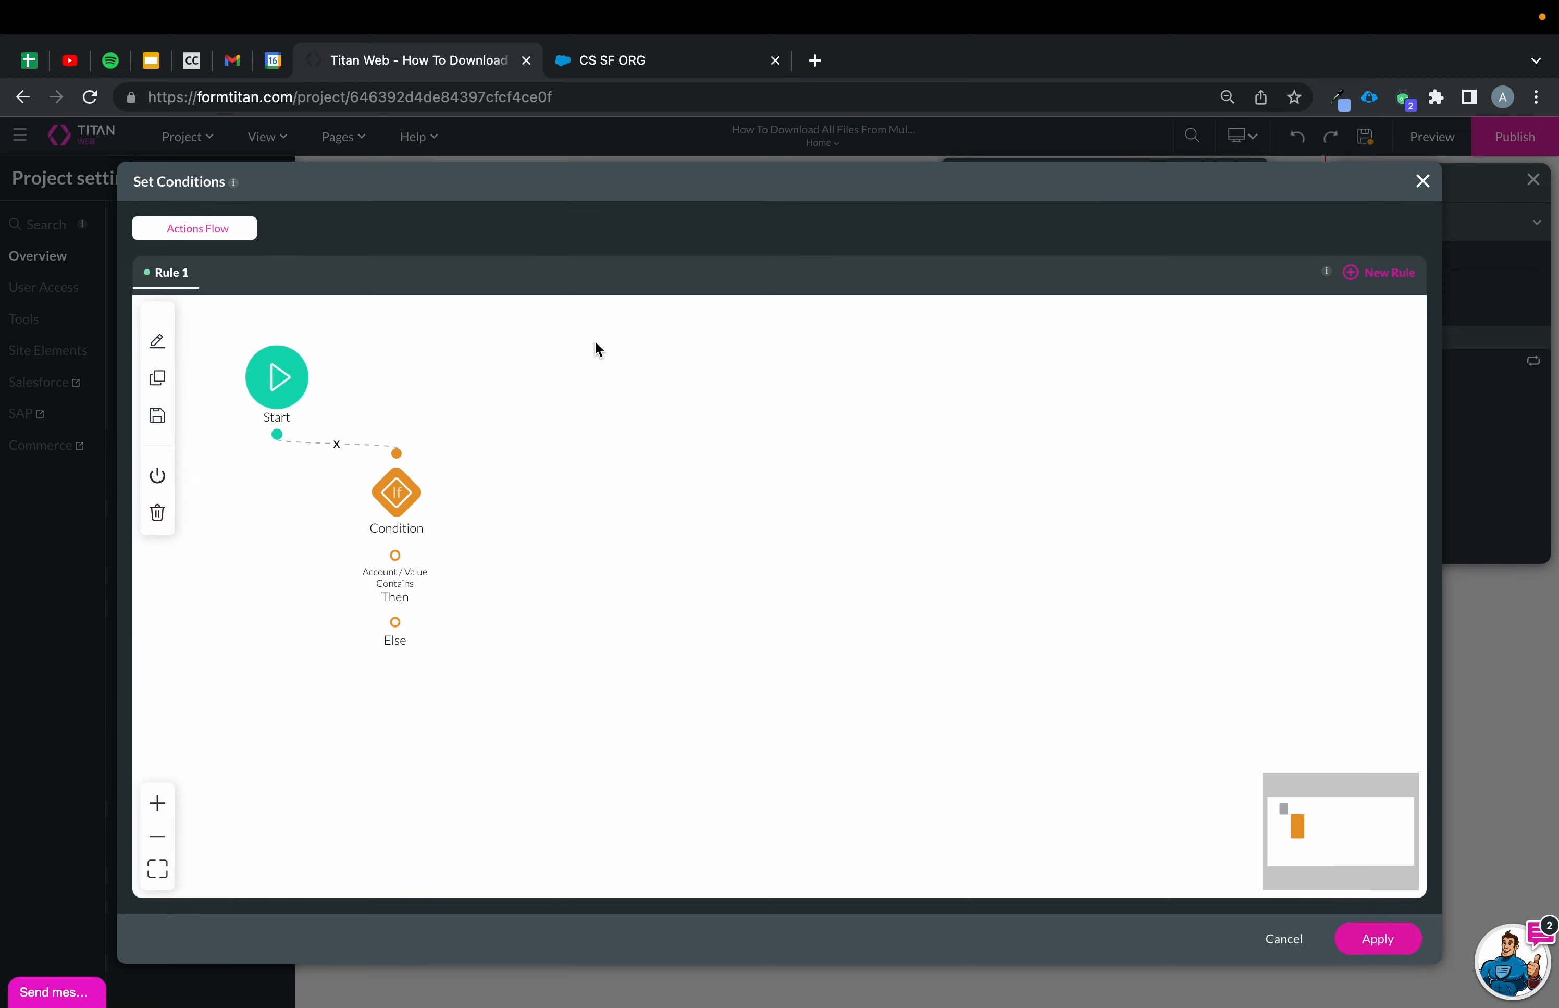
{"action": "double_click", "coordinate": [393, 488]}
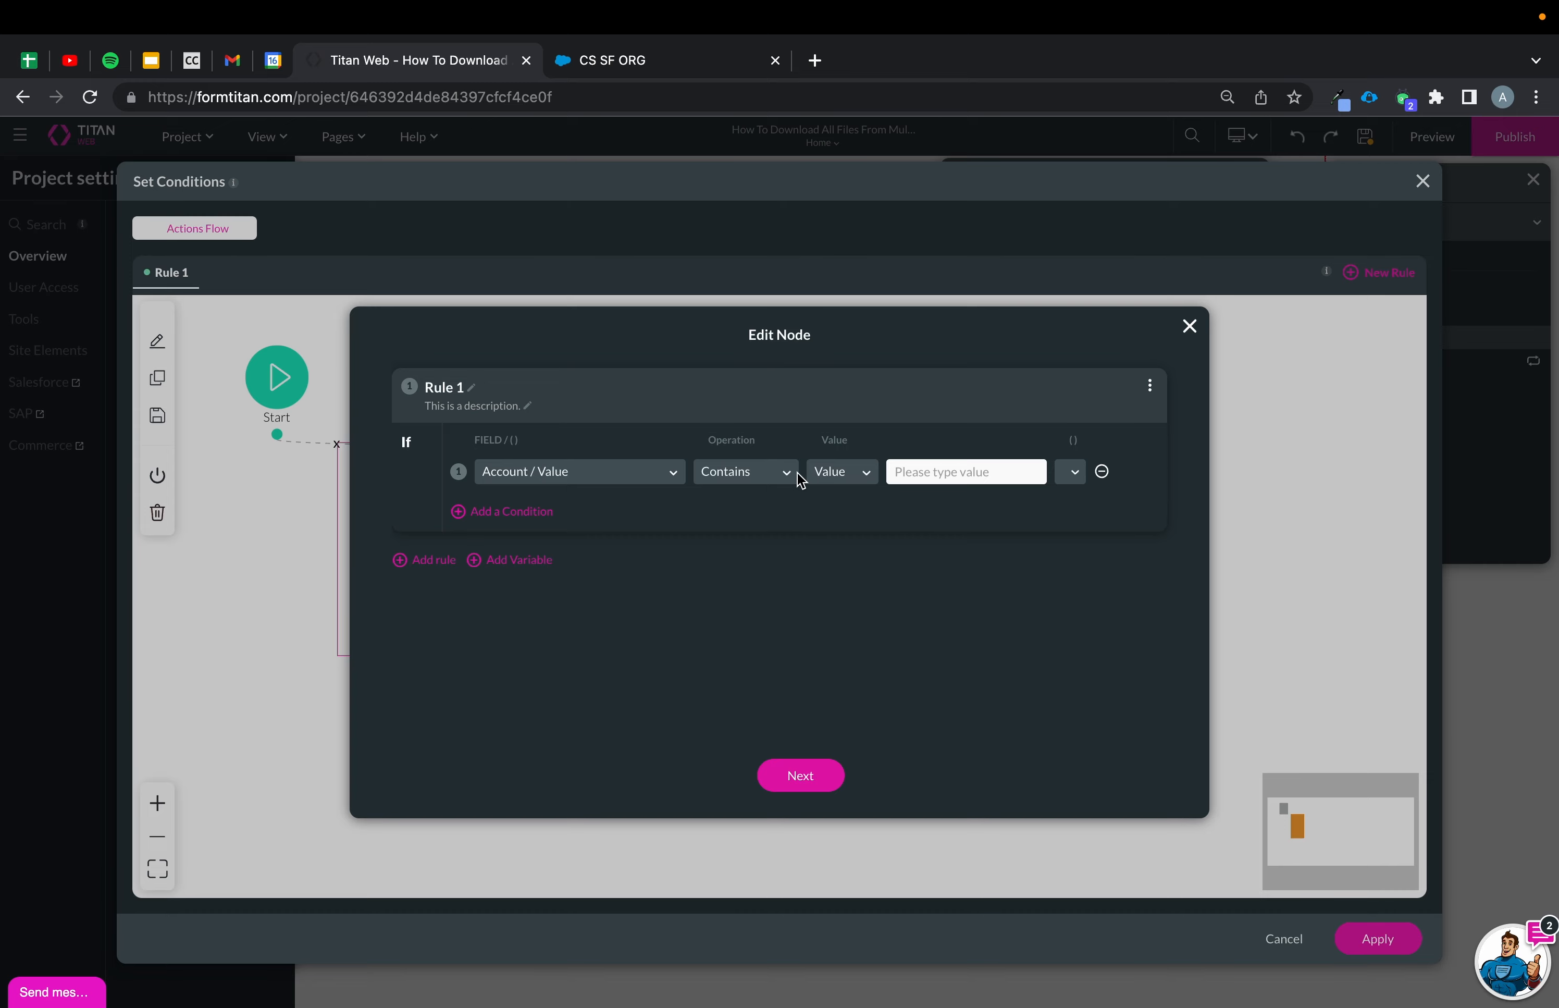
{"action": "left_click", "coordinate": [797, 472]}
{"action": "scroll", "coordinate": [747, 590], "scroll_direction": "down", "scroll_amount": 3}
{"action": "left_click", "coordinate": [750, 619]}
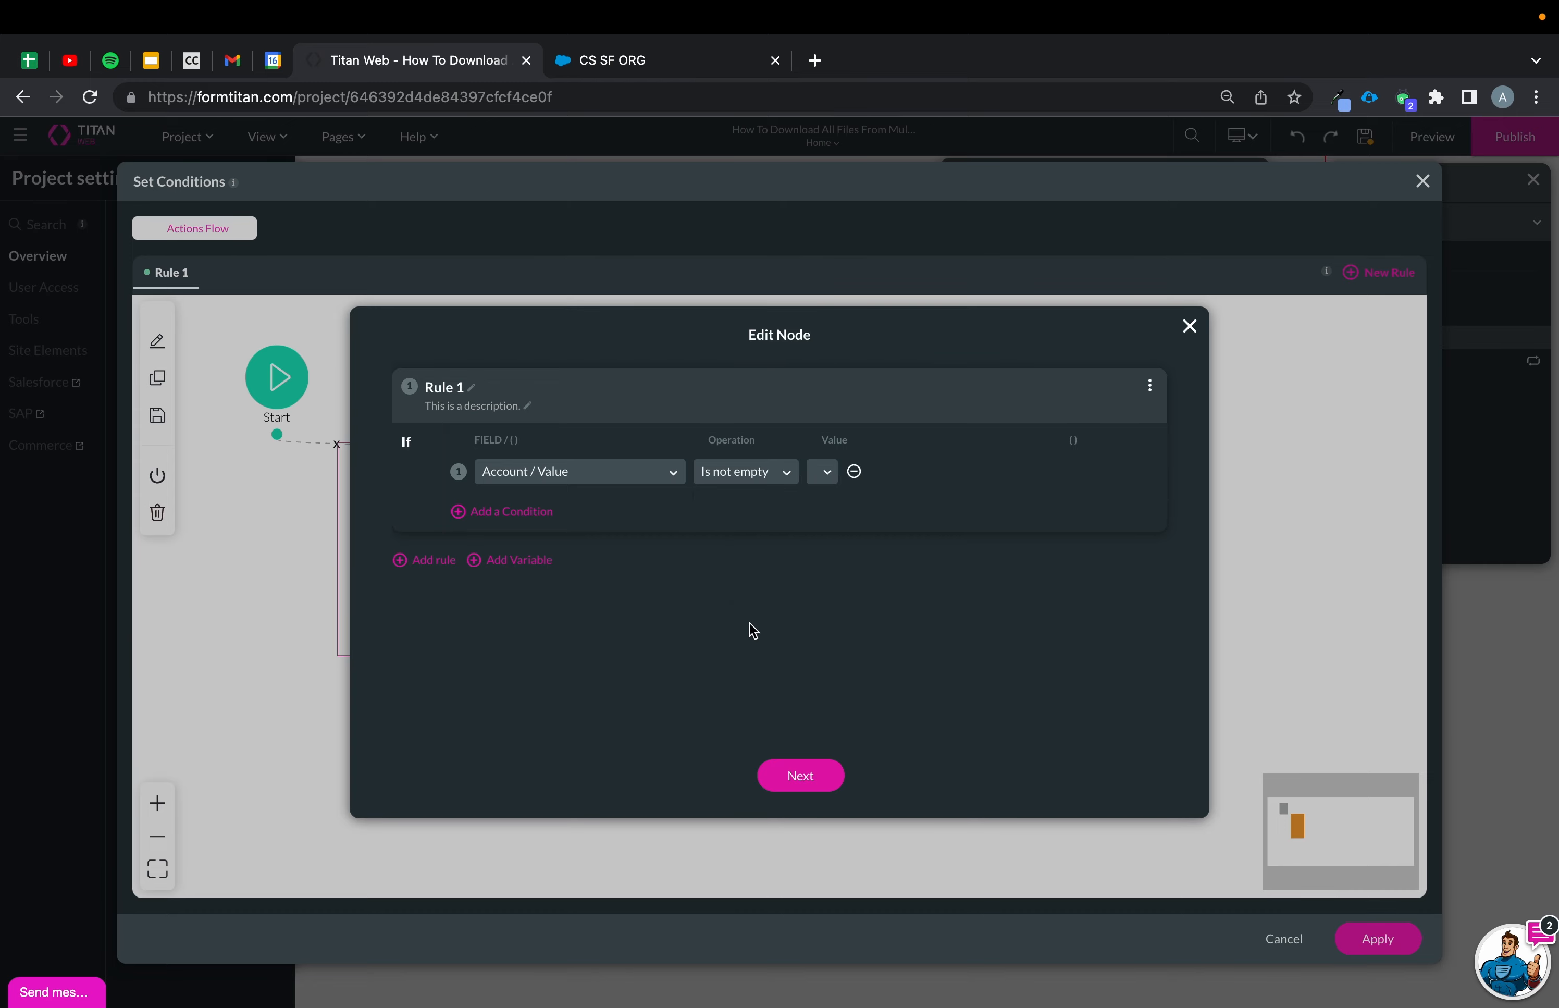
{"action": "left_click", "coordinate": [801, 776]}
{"action": "left_click", "coordinate": [809, 773]}
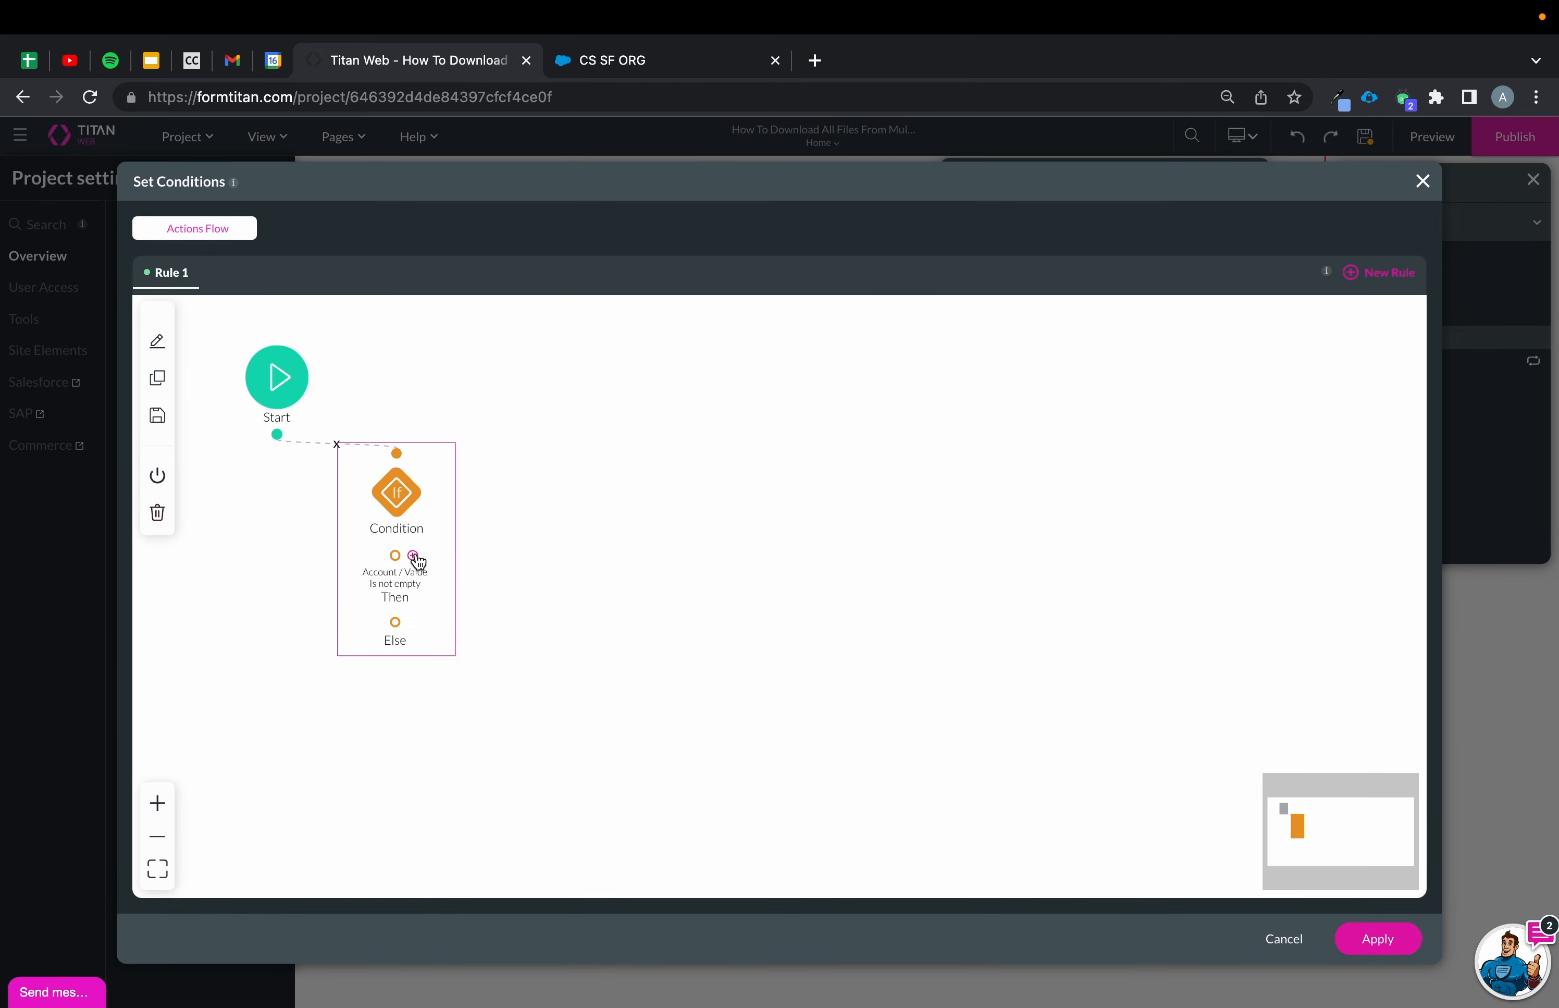
Add a Salesforce integration action to the condition's Then branch, insert it, and apply the rule.
{"action": "left_click", "coordinate": [401, 554]}
{"action": "left_click", "coordinate": [604, 527]}
{"action": "left_click", "coordinate": [808, 780]}
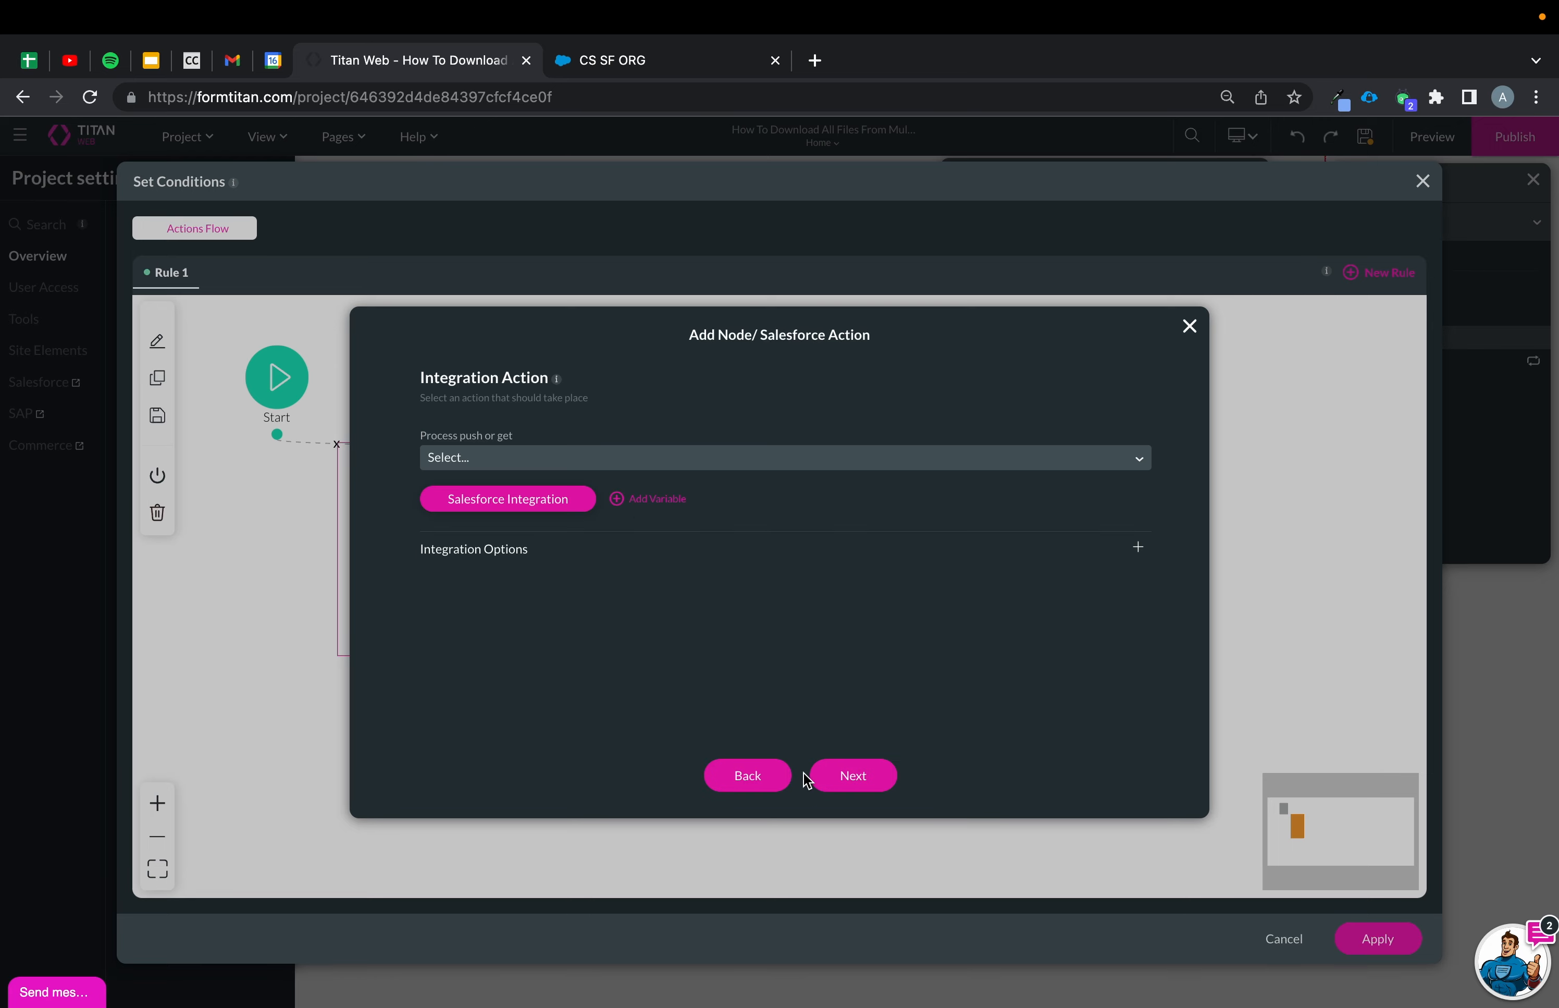
{"action": "left_click", "coordinate": [728, 465]}
{"action": "left_click", "coordinate": [693, 528]}
{"action": "left_click", "coordinate": [851, 787]}
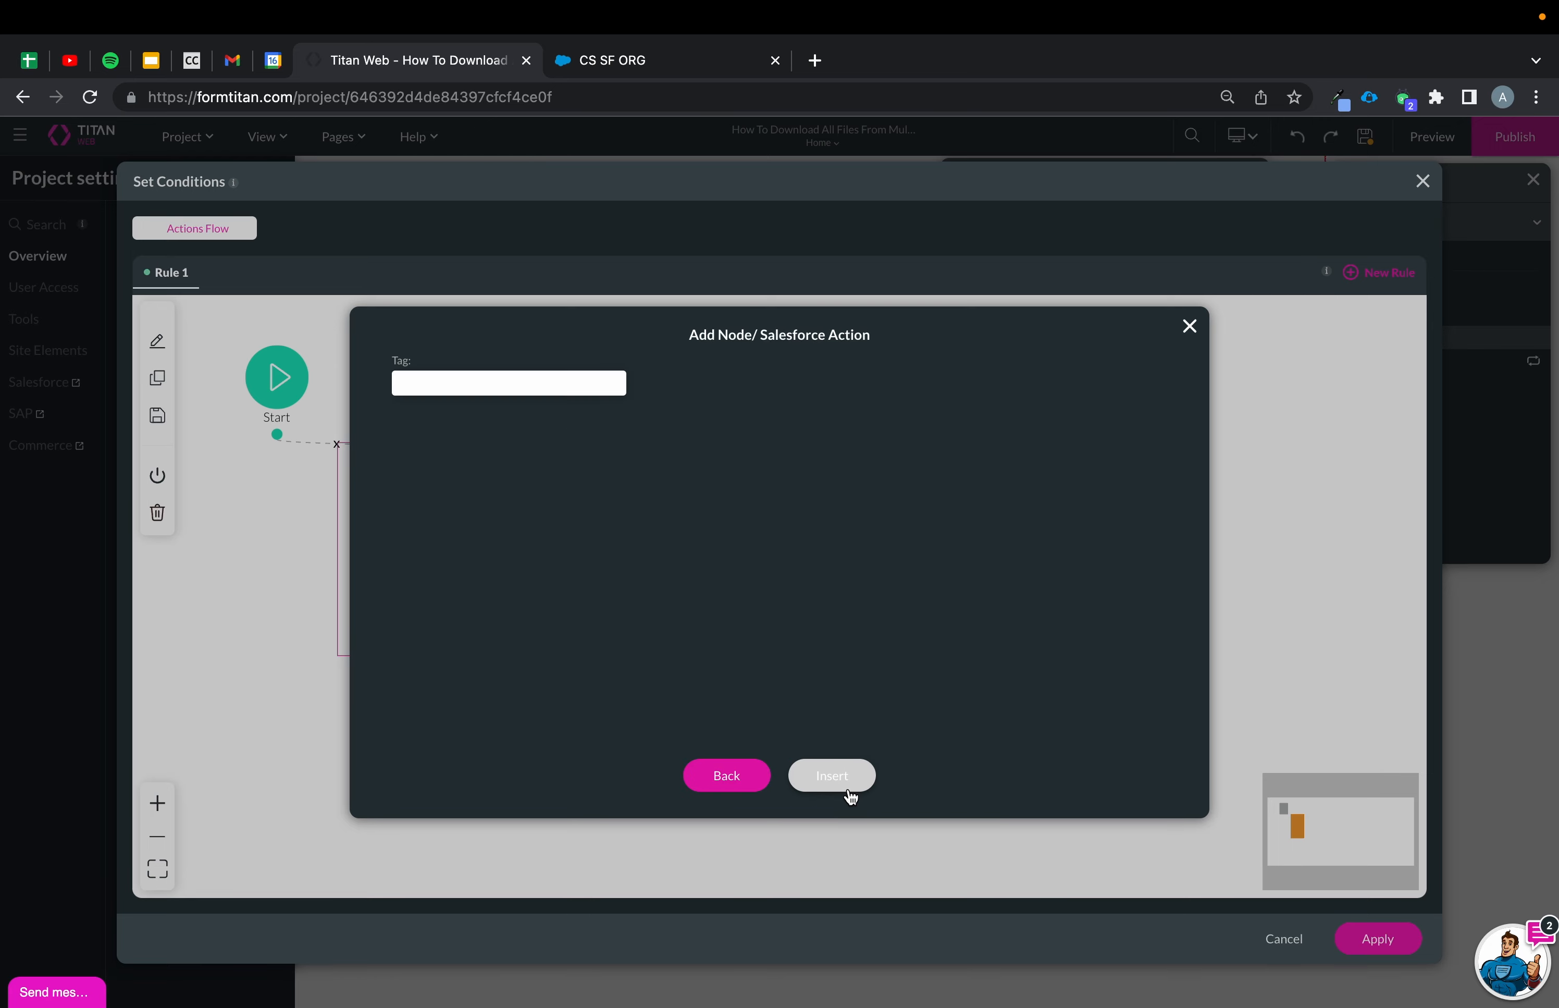
{"action": "left_click", "coordinate": [849, 783]}
{"action": "left_click", "coordinate": [1379, 939]}
Save the project and open it in preview.
{"action": "left_click", "coordinate": [1361, 144]}
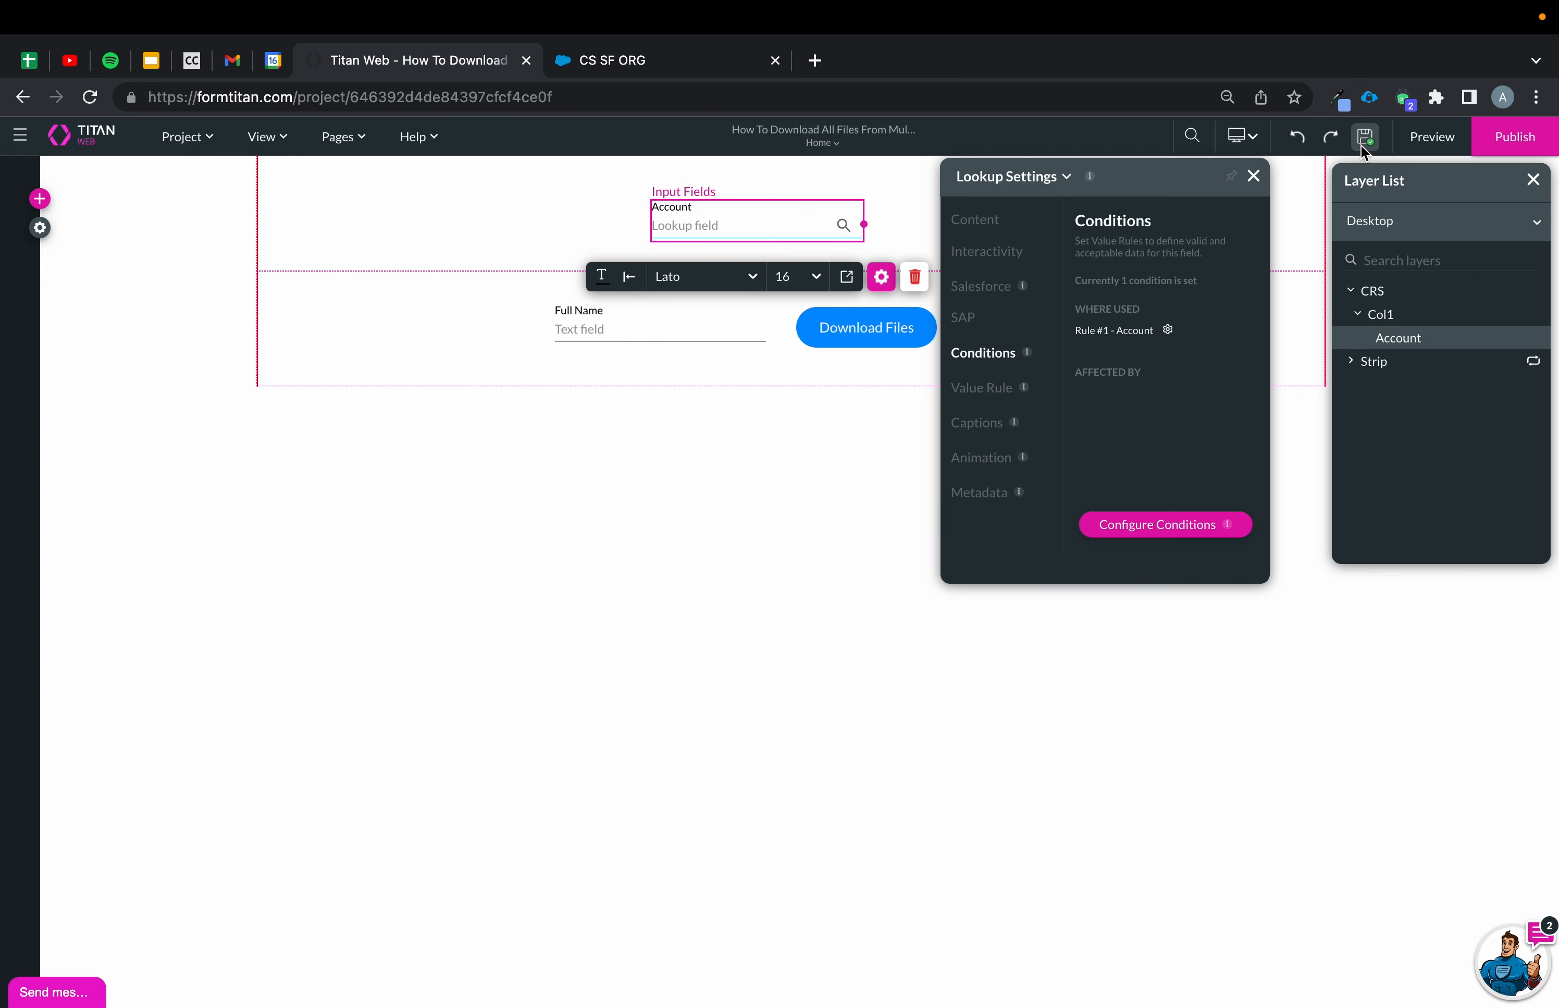
{"action": "left_click", "coordinate": [30, 226]}
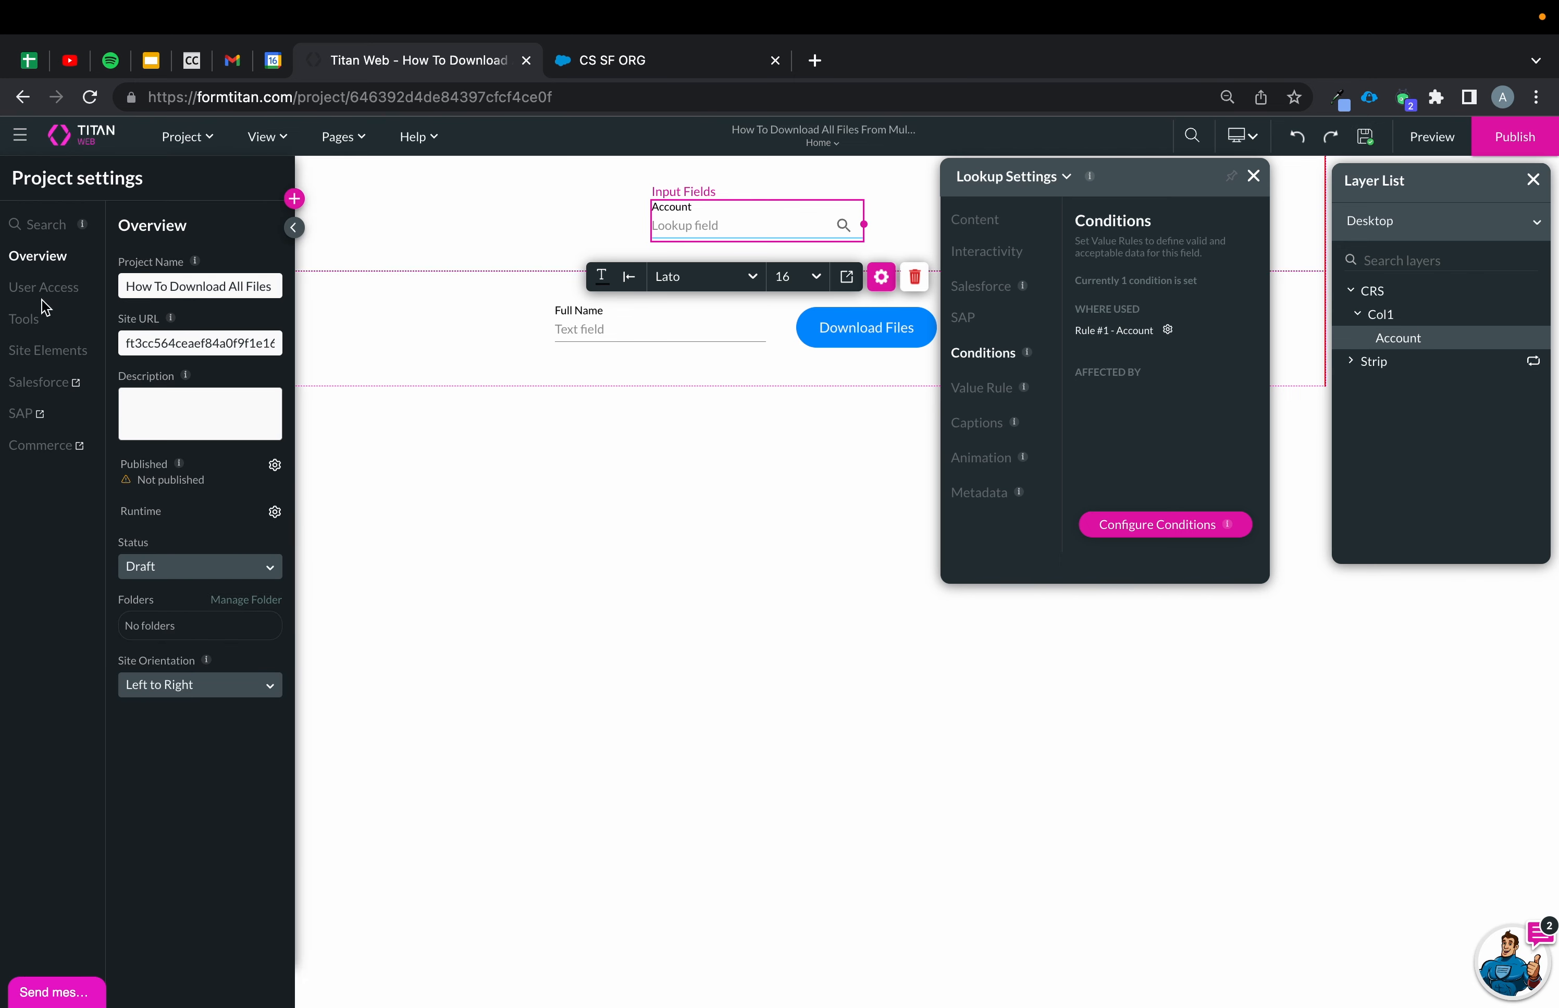
{"action": "left_click", "coordinate": [24, 318]}
{"action": "left_click", "coordinate": [1432, 138]}
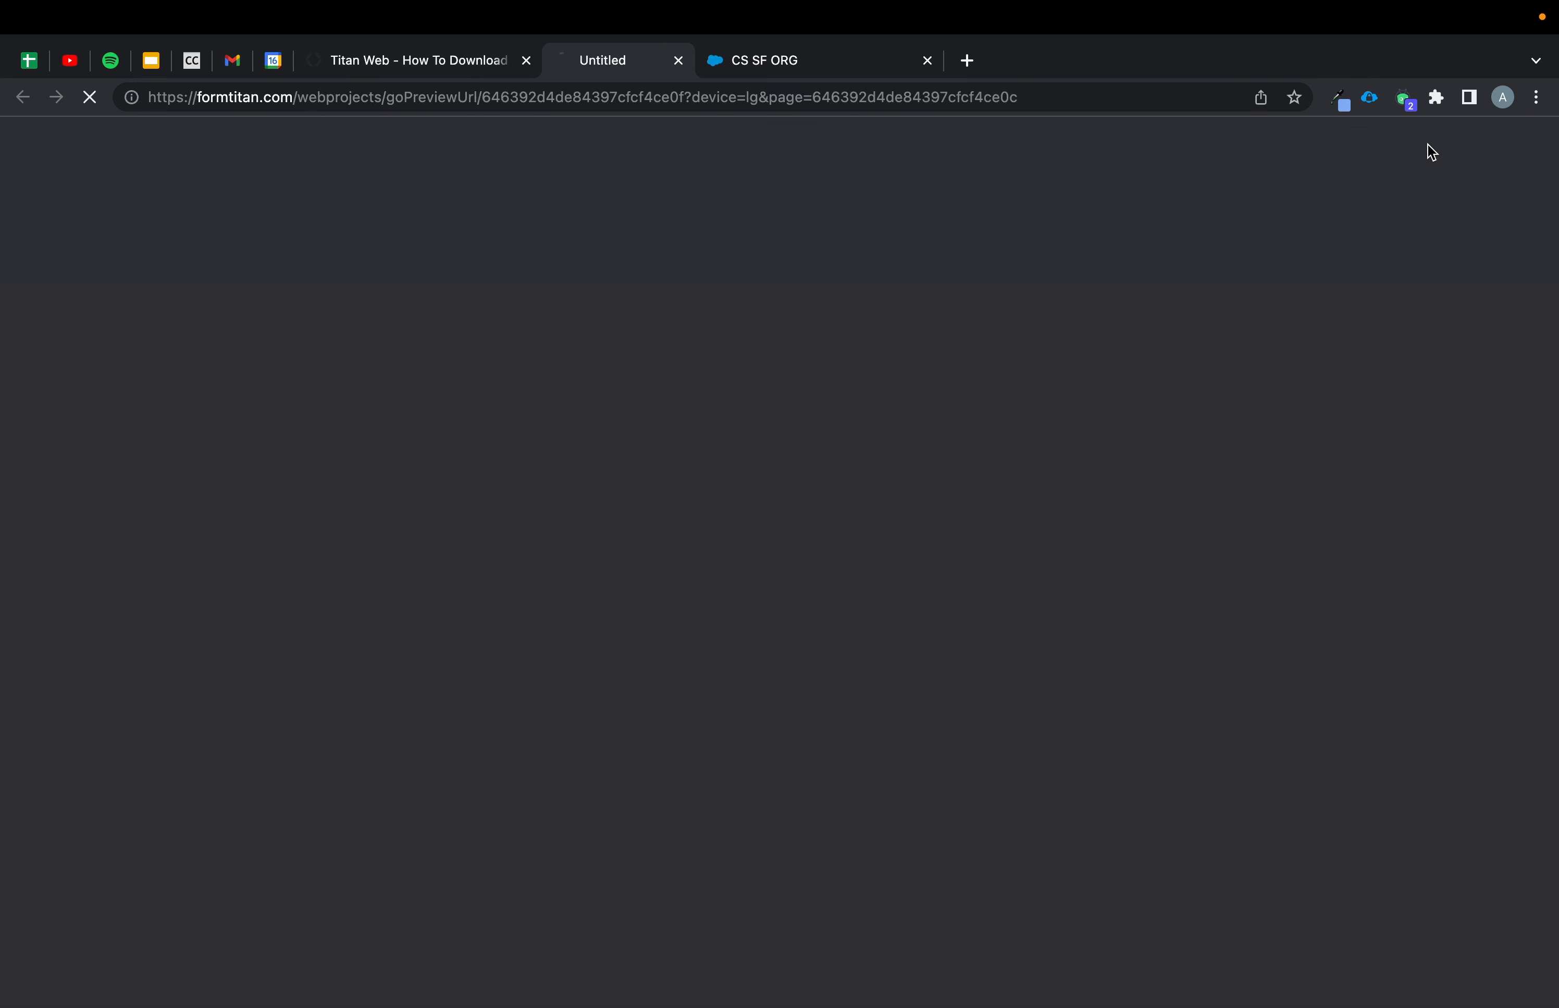
Test the preview by searching the Account lookup for phoe and choosing Phoenix Recruiters.
{"action": "left_click", "coordinate": [750, 191]}
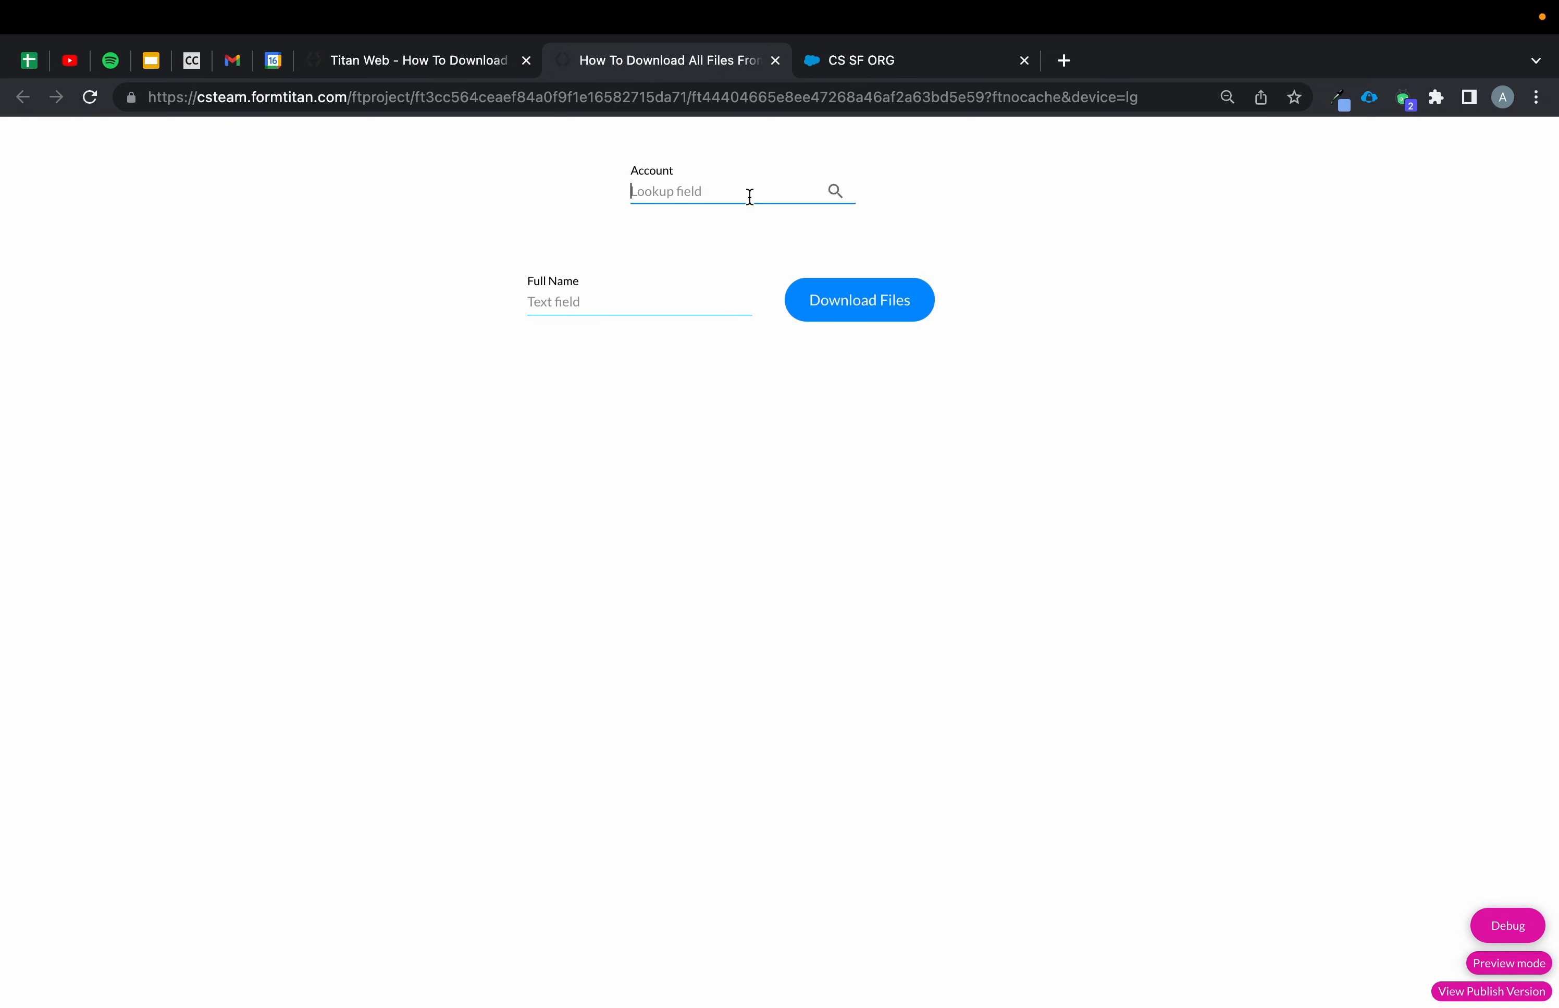
{"action": "type", "text": "o"}
{"action": "type", "text": "ho"}
{"action": "key", "text": "BackSpace"}
{"action": "key", "text": "BackSpace"}
{"action": "key", "text": "BackSpace"}
{"action": "type", "text": "phoe"}
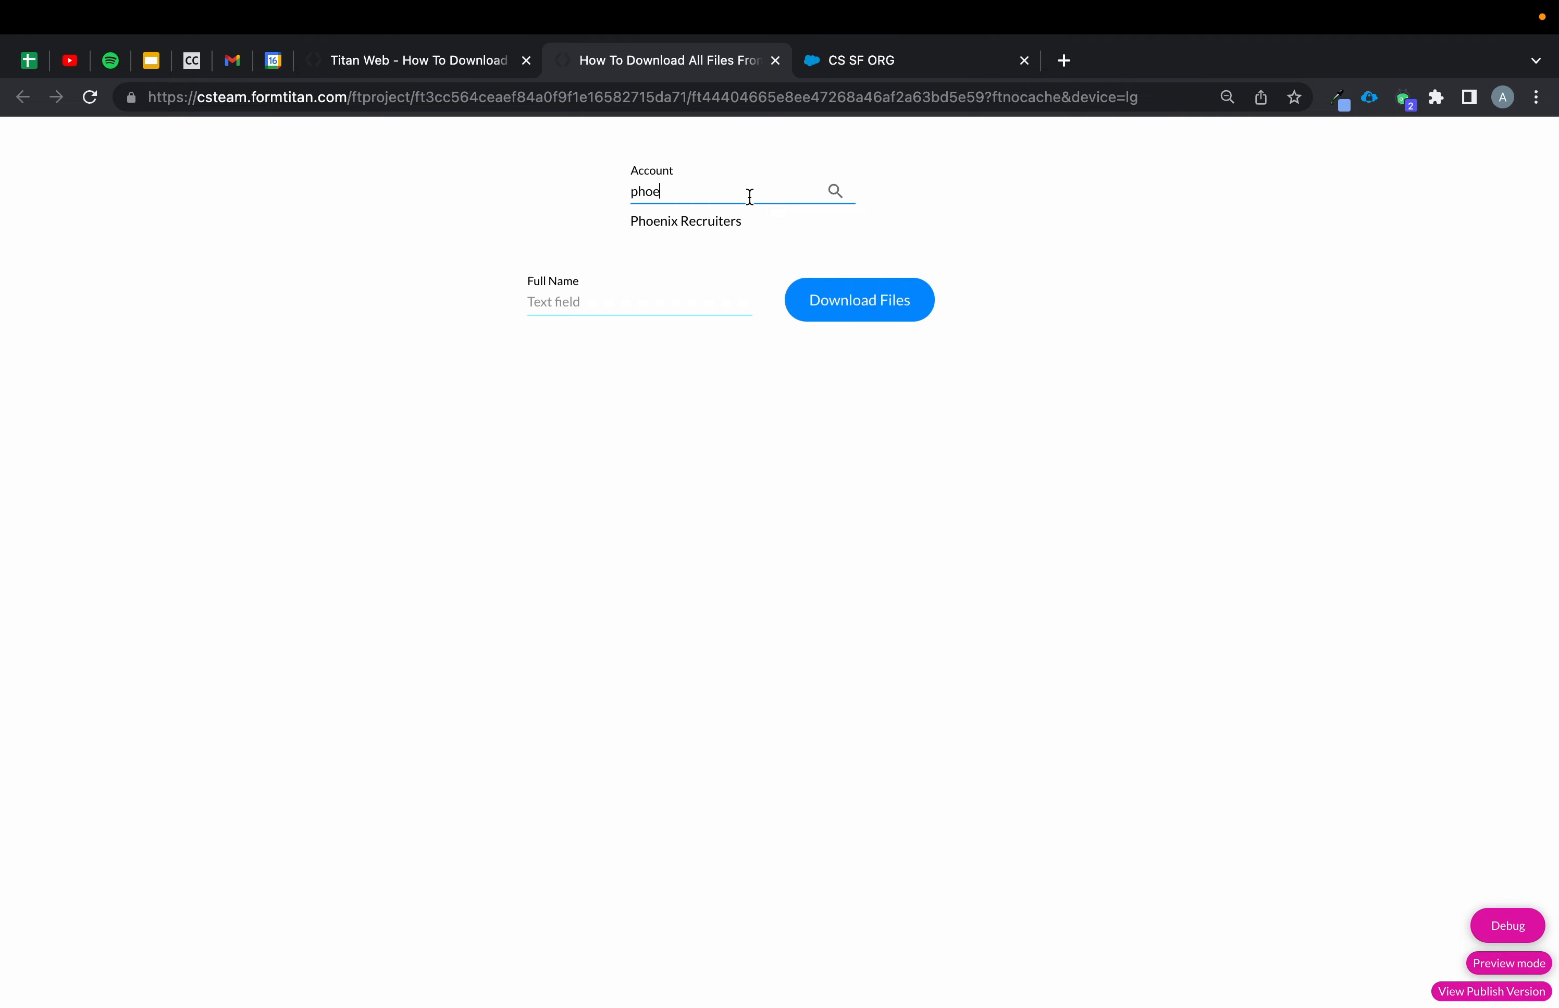
{"action": "left_click", "coordinate": [810, 216]}
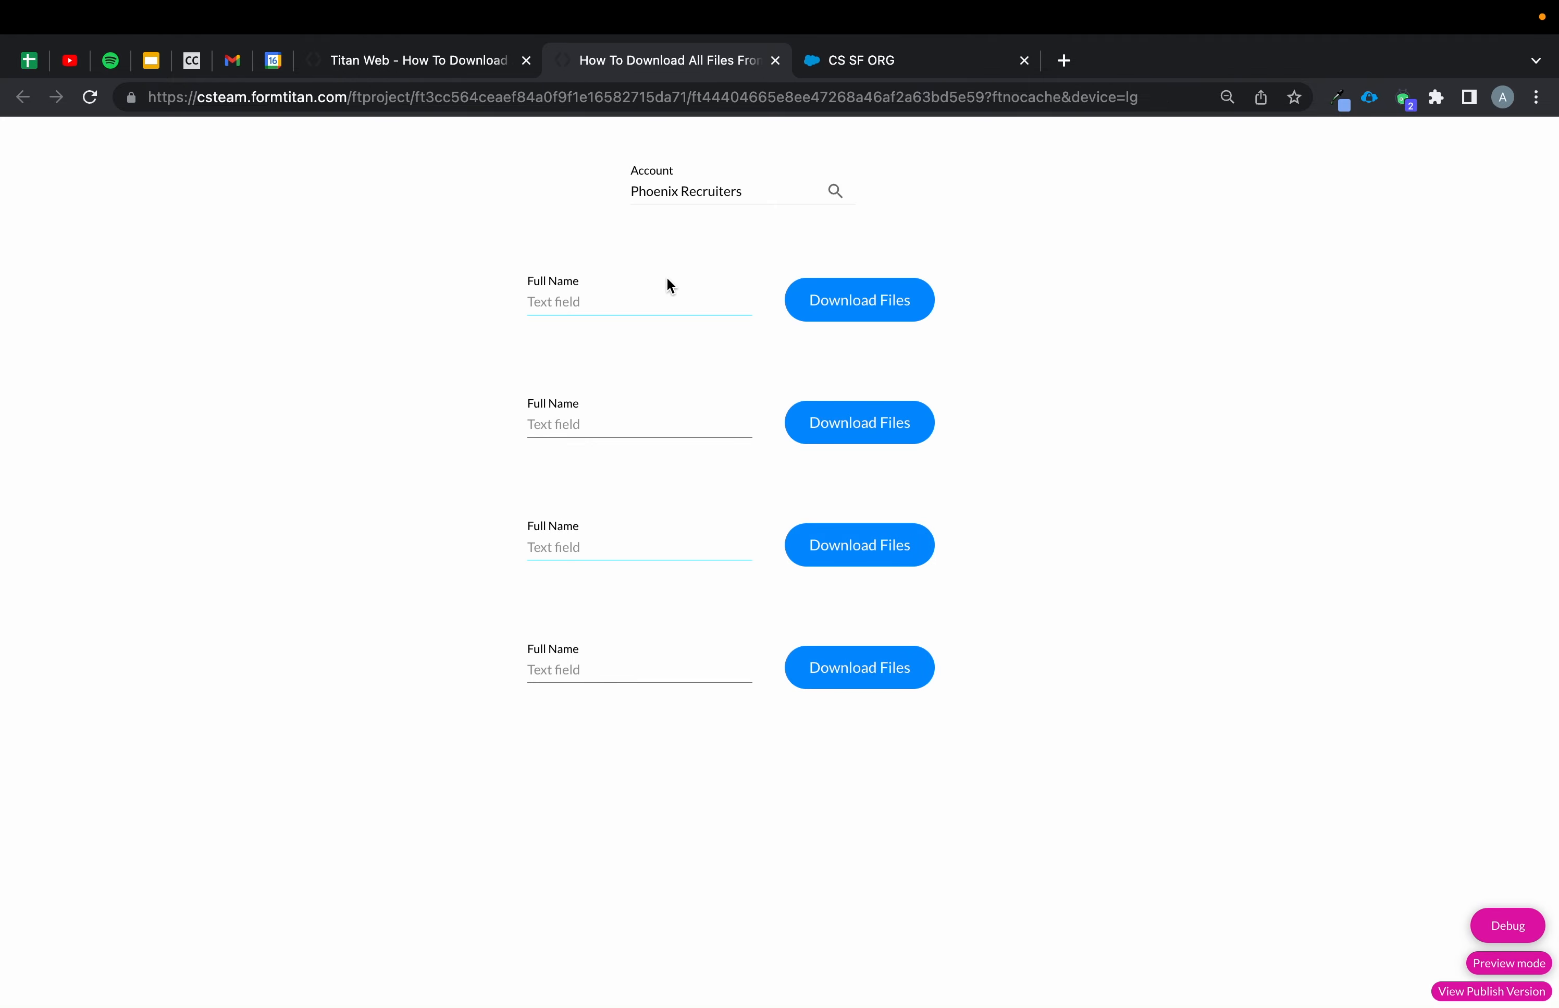
In the editor, map the strip's Full Name field to the contact's Full Name in the Contact integration and apply.
{"action": "left_click", "coordinate": [465, 66]}
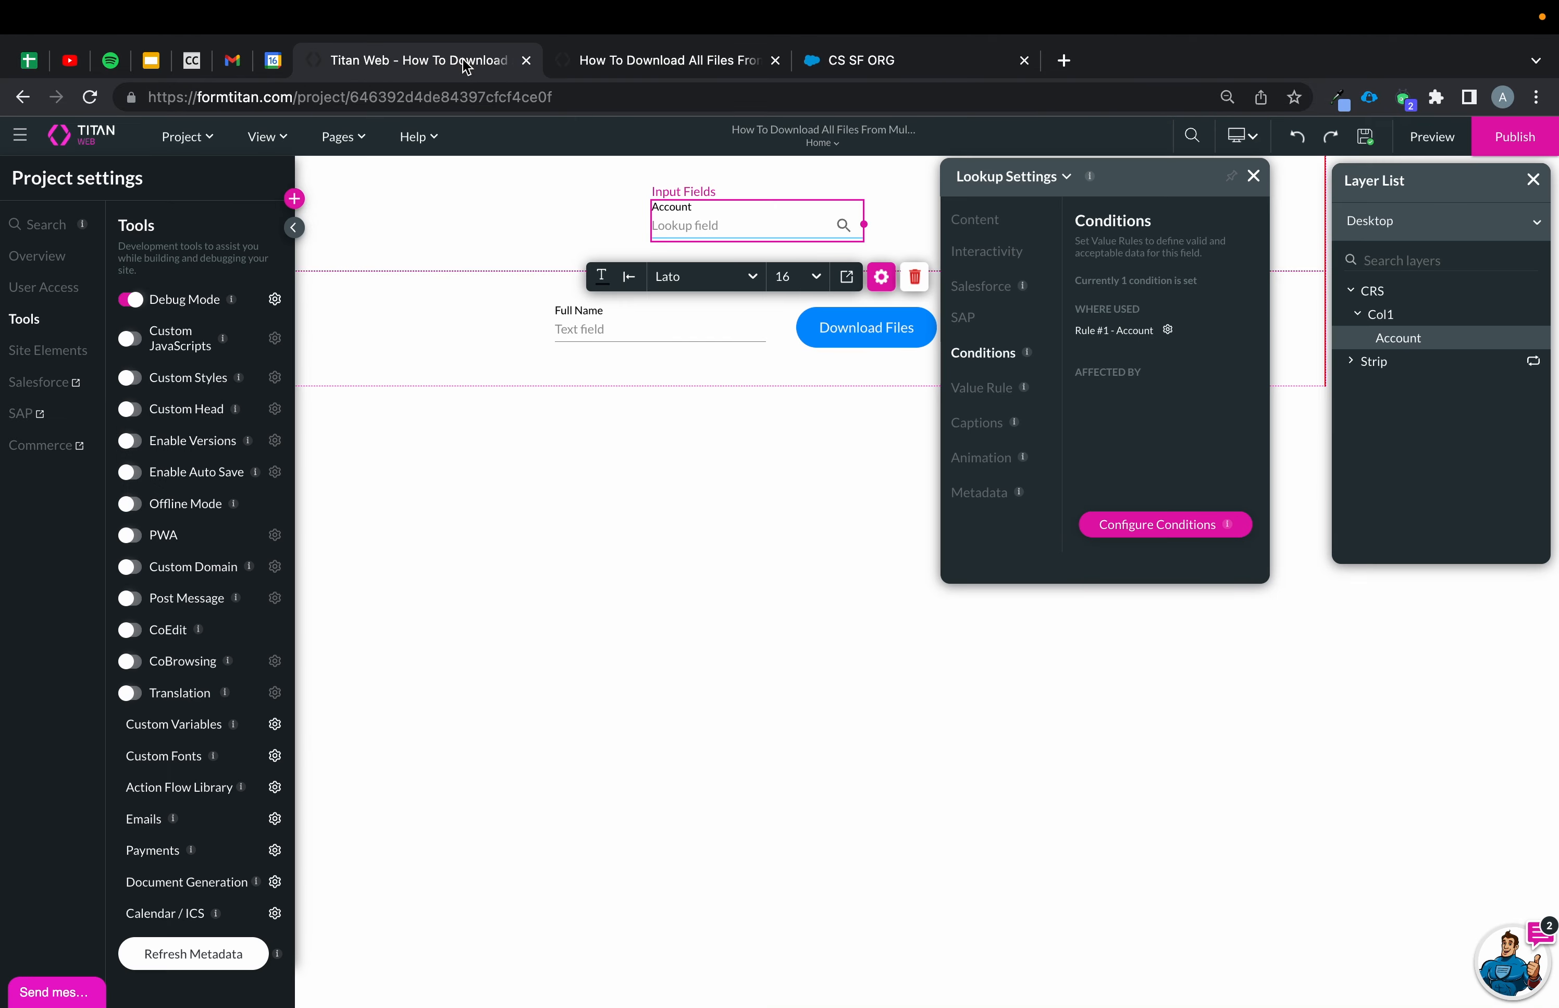
{"action": "left_click", "coordinate": [52, 385]}
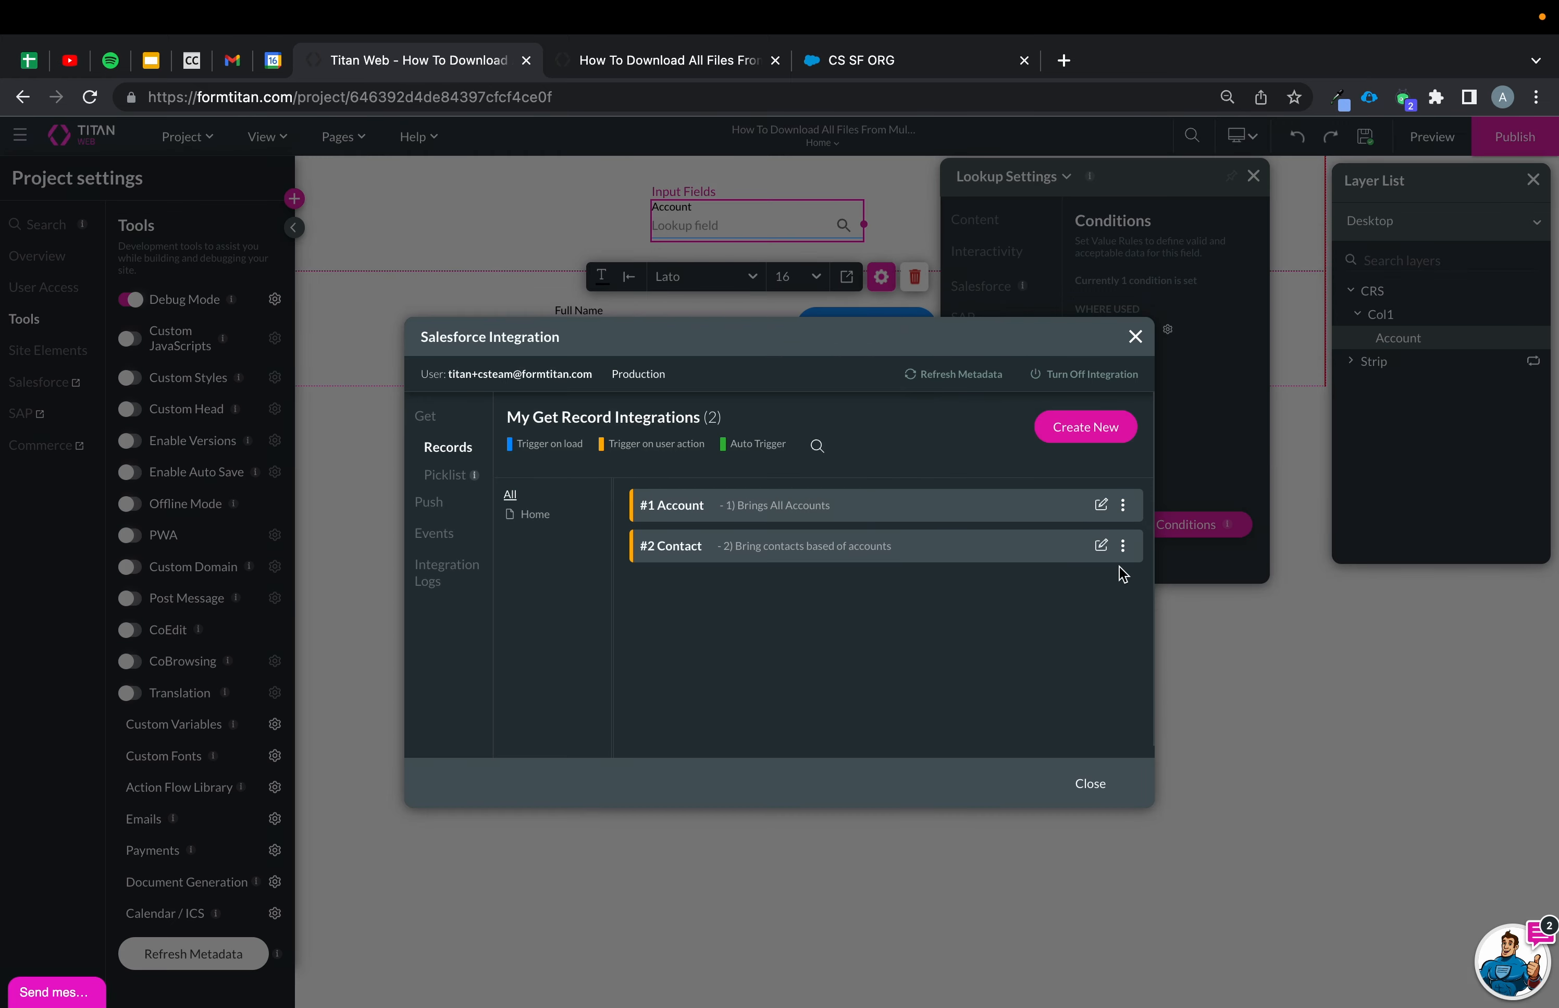
{"action": "left_click", "coordinate": [1099, 548]}
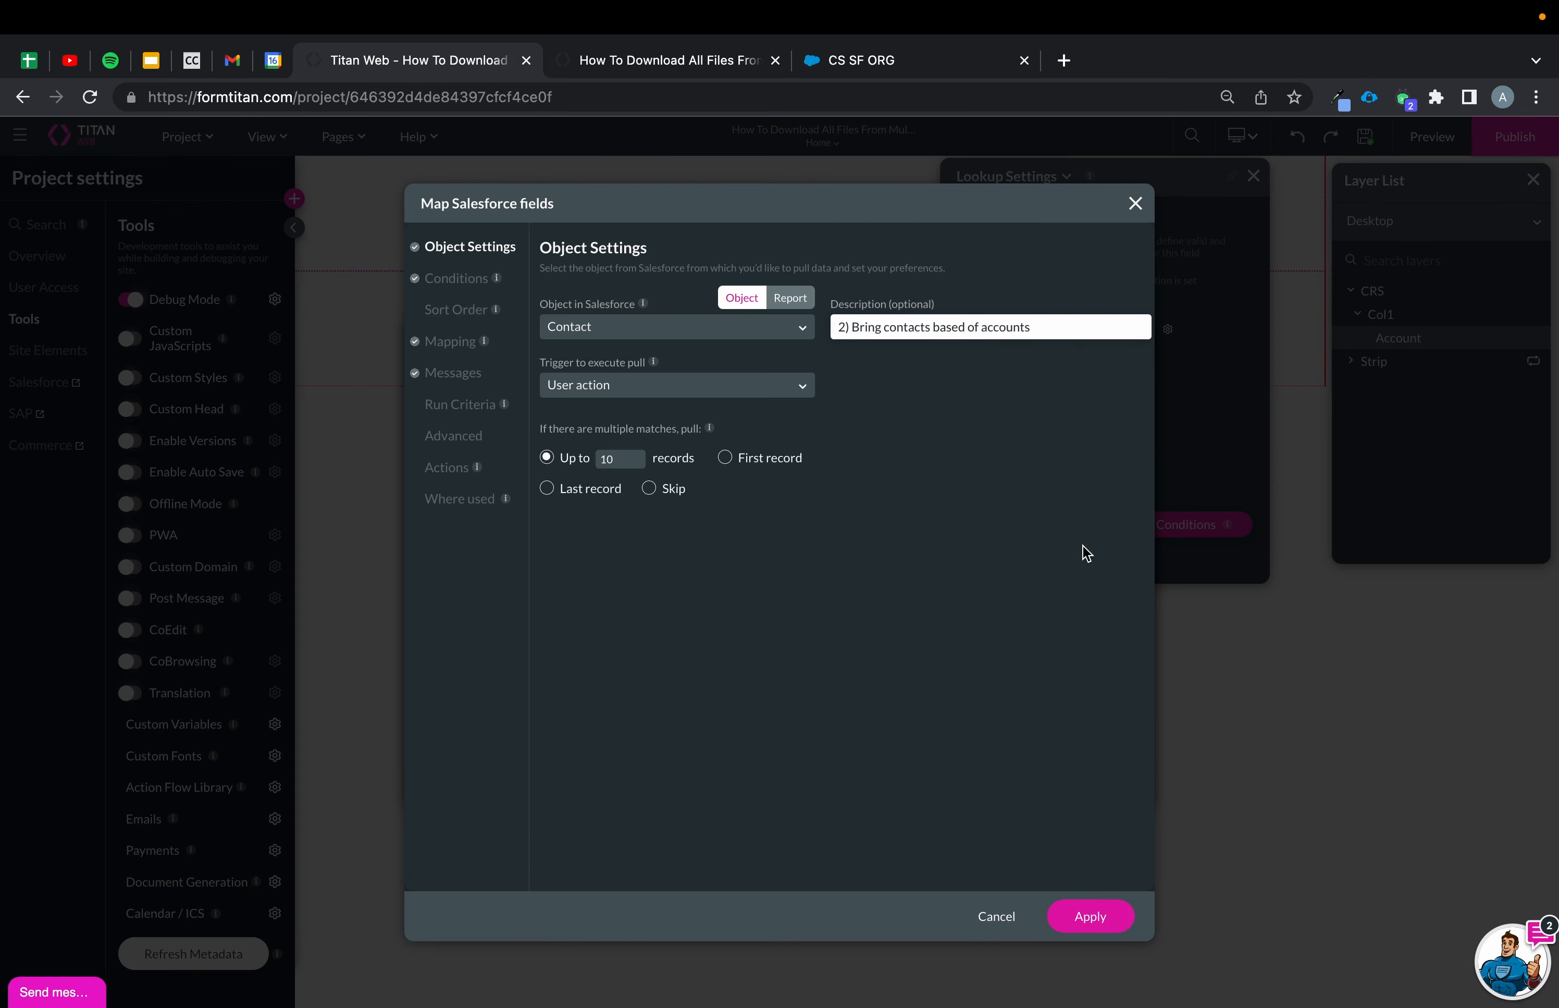
{"action": "left_click", "coordinate": [446, 346]}
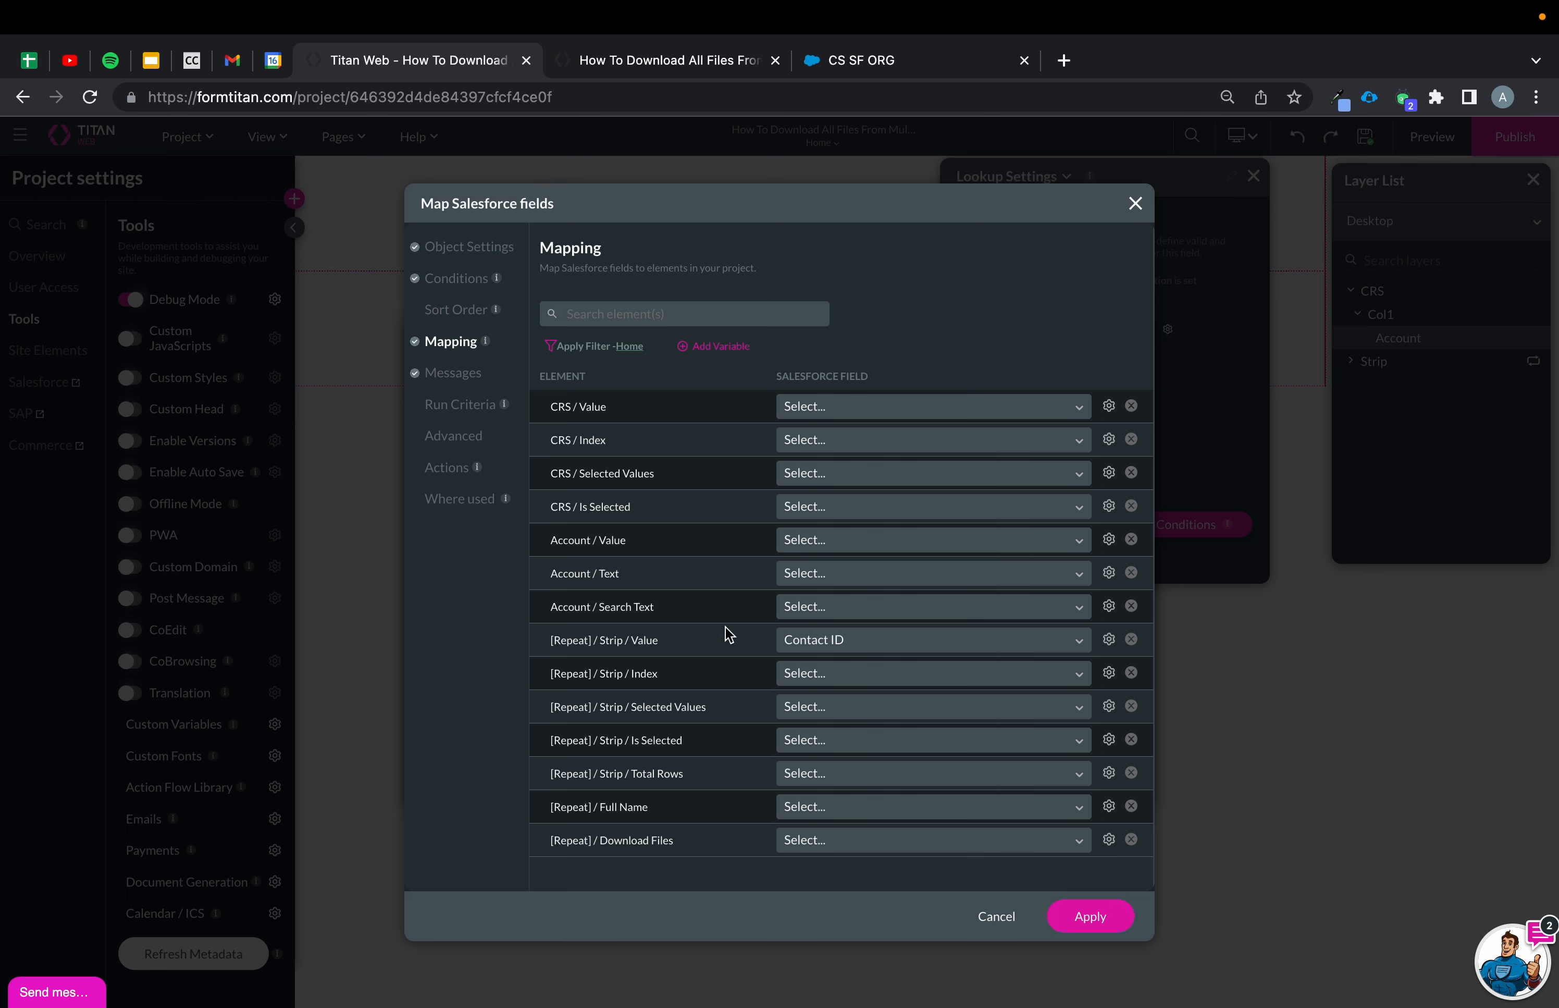
{"action": "scroll", "coordinate": [726, 636], "scroll_direction": "down", "scroll_amount": 1}
{"action": "left_click", "coordinate": [812, 804]}
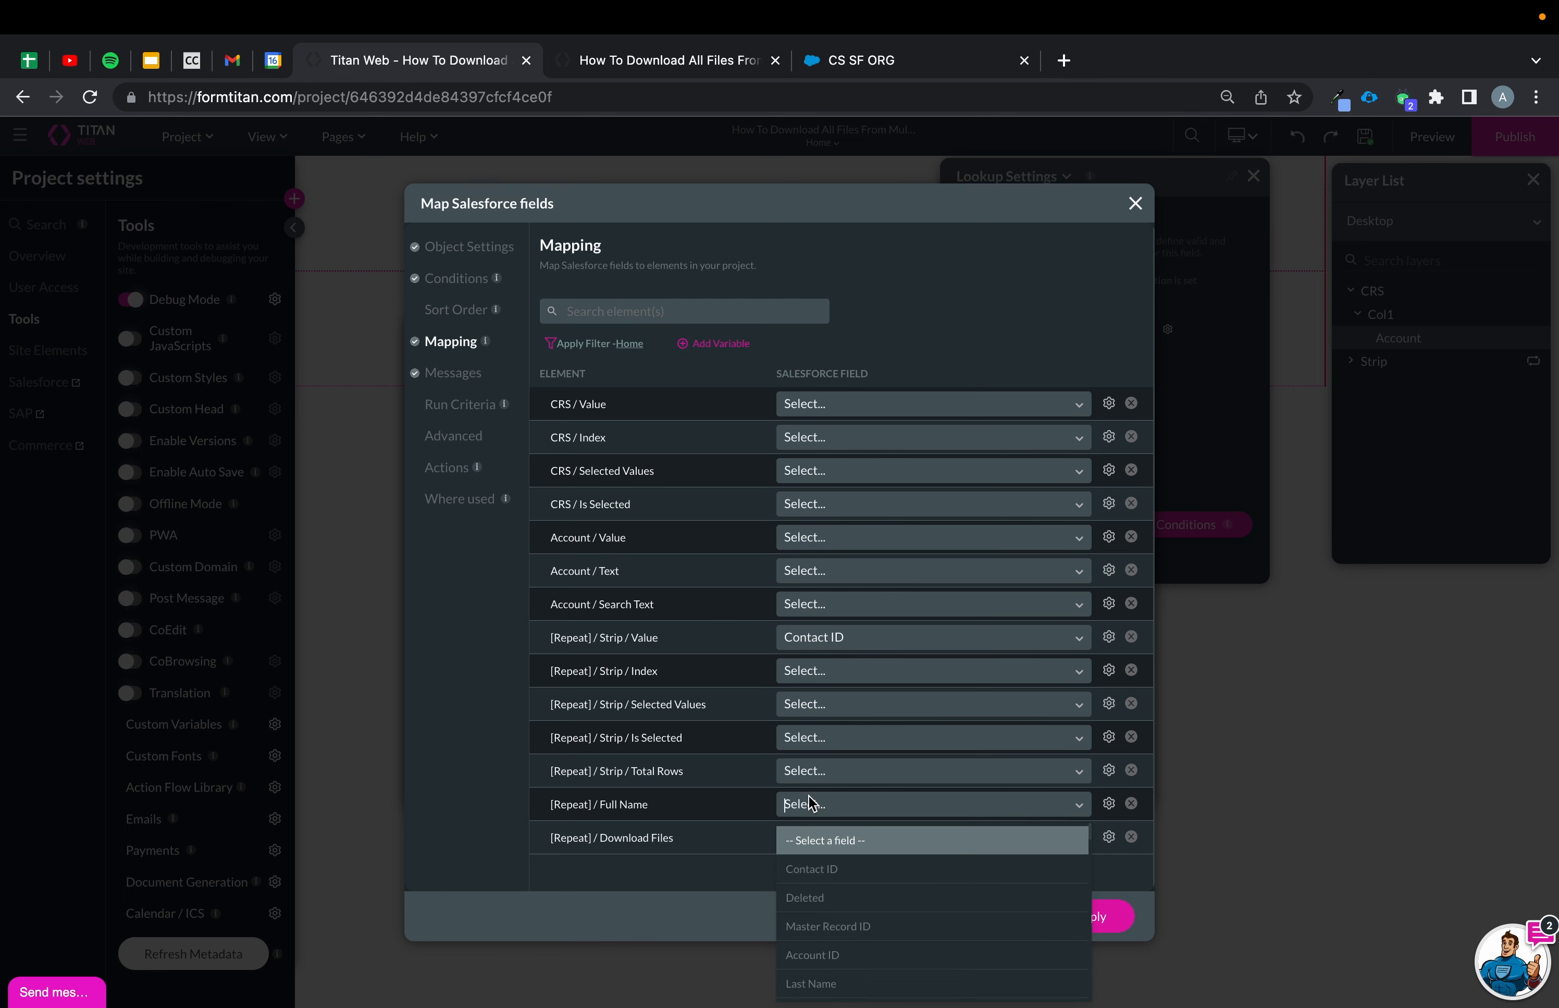
{"action": "type", "text": "full"}
{"action": "left_click", "coordinate": [820, 842]}
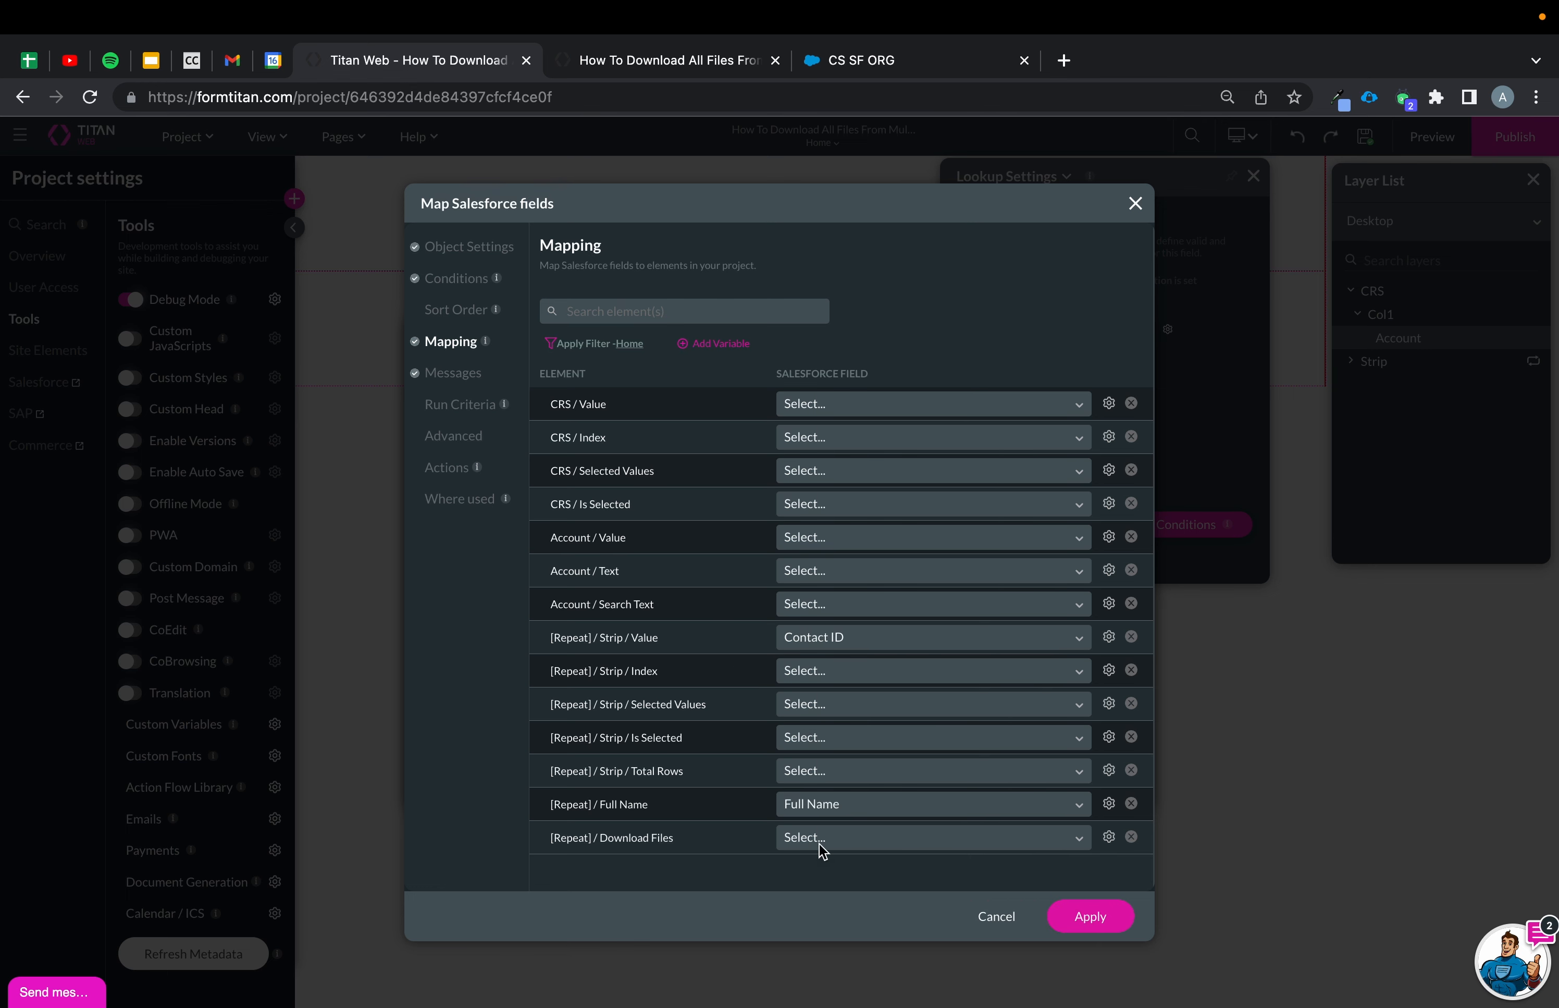
{"action": "left_click", "coordinate": [627, 347]}
{"action": "left_click", "coordinate": [585, 426]}
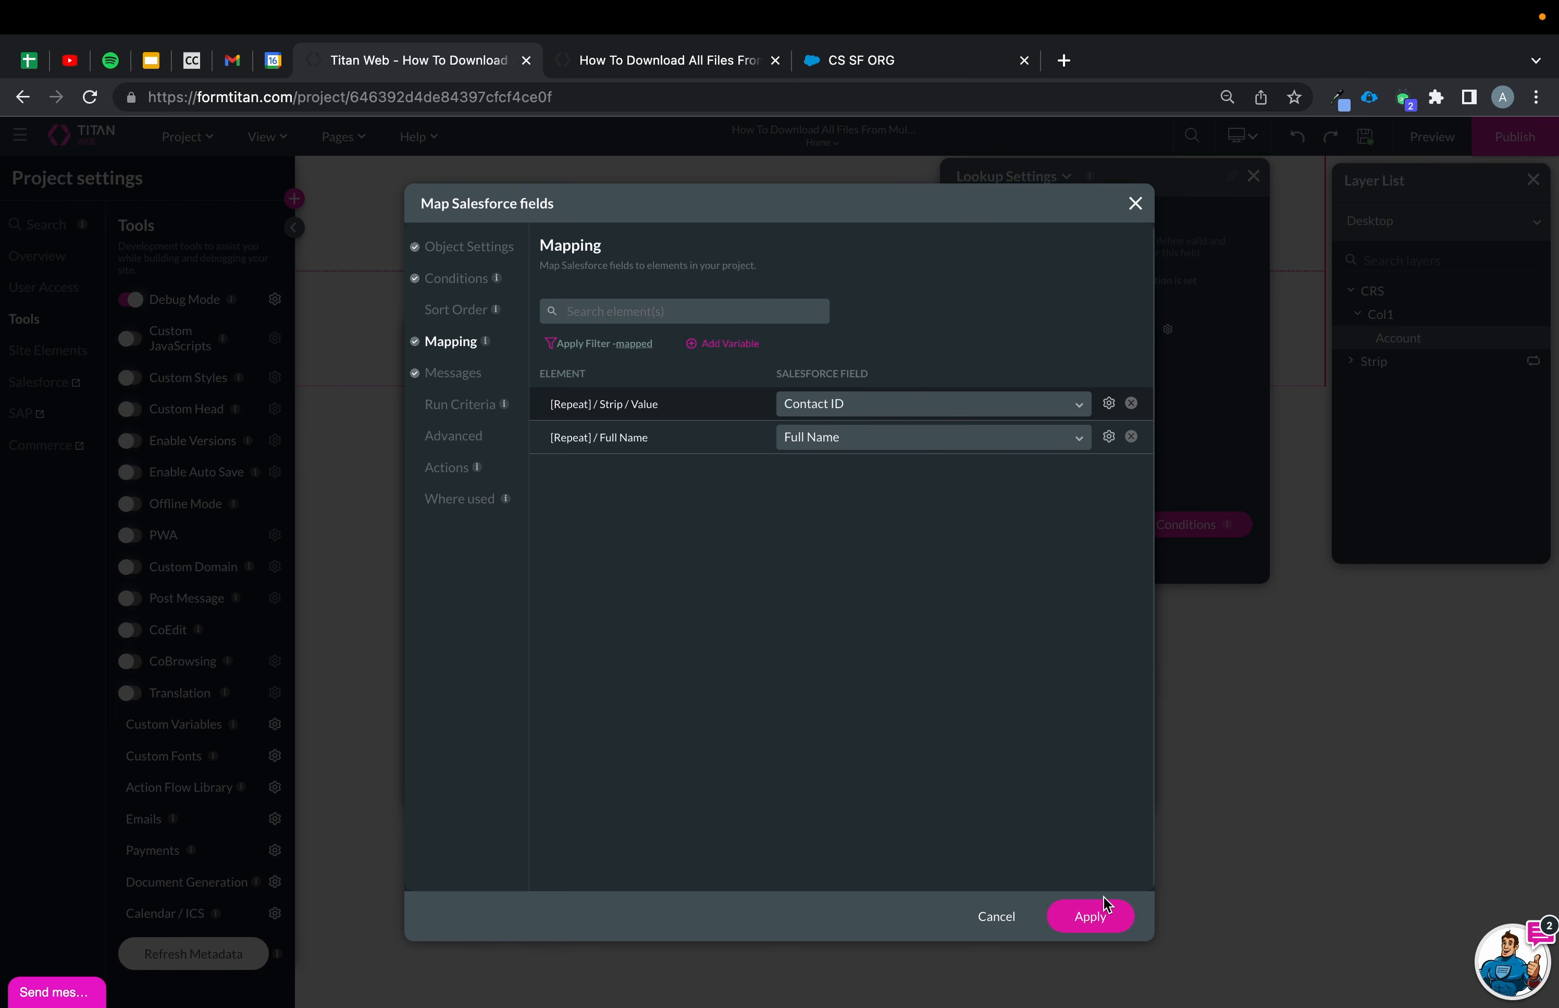
{"action": "left_click", "coordinate": [1098, 912]}
{"action": "left_click", "coordinate": [1090, 784]}
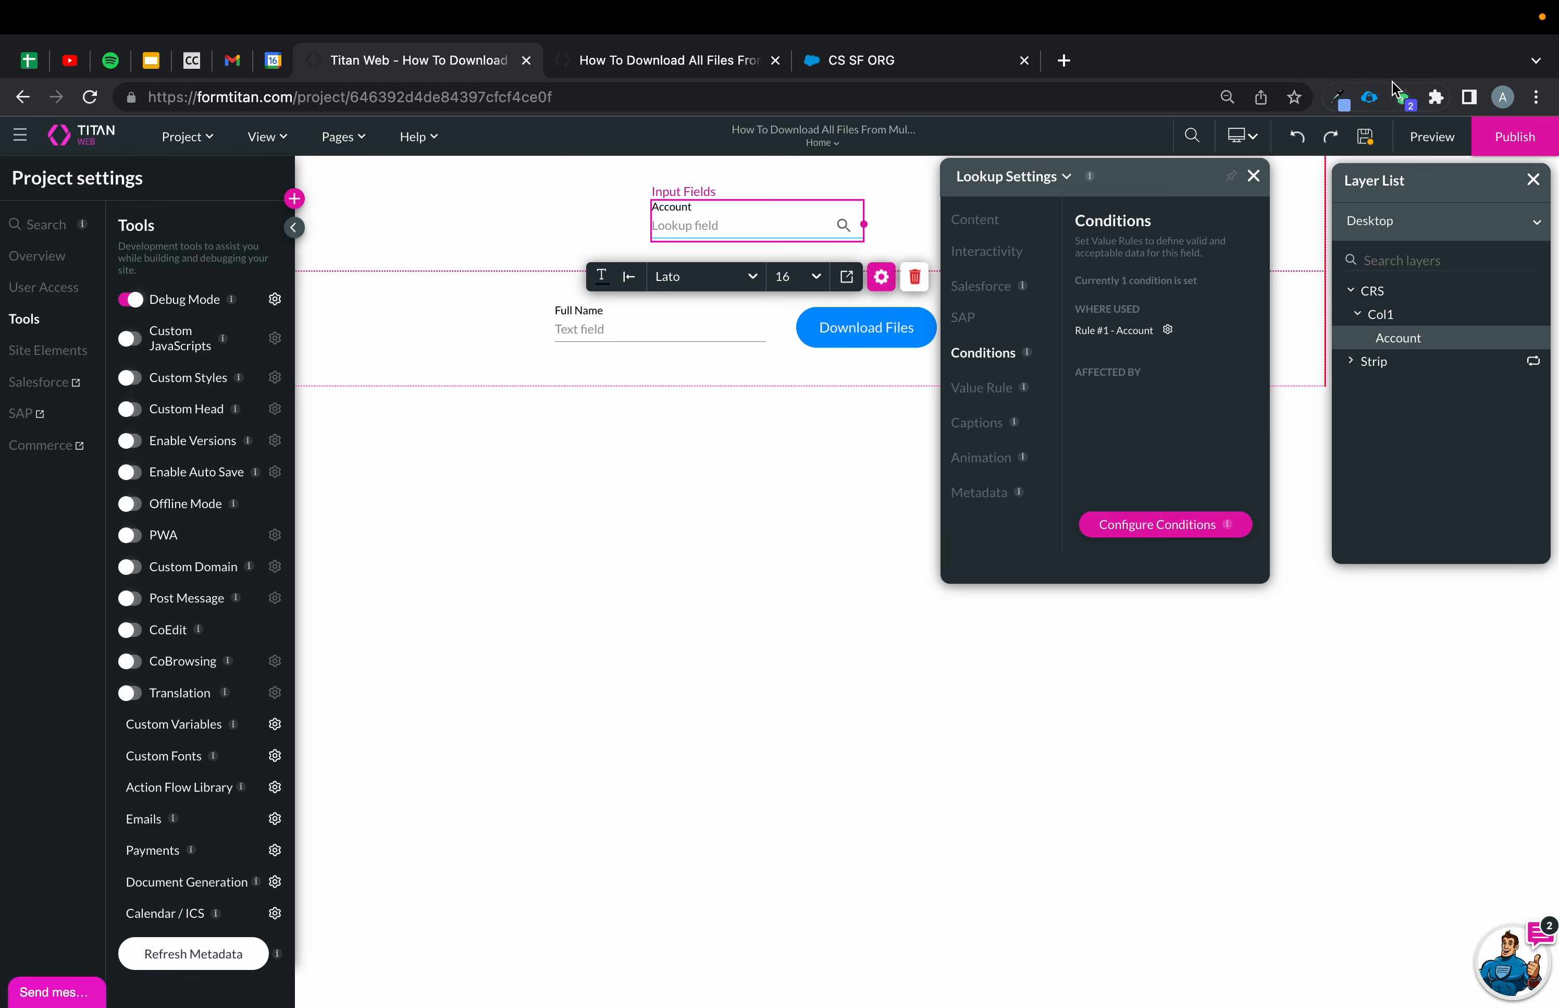
Reload the preview and select Phoenix Recruiters in the Account lookup again.
{"action": "left_click", "coordinate": [687, 61]}
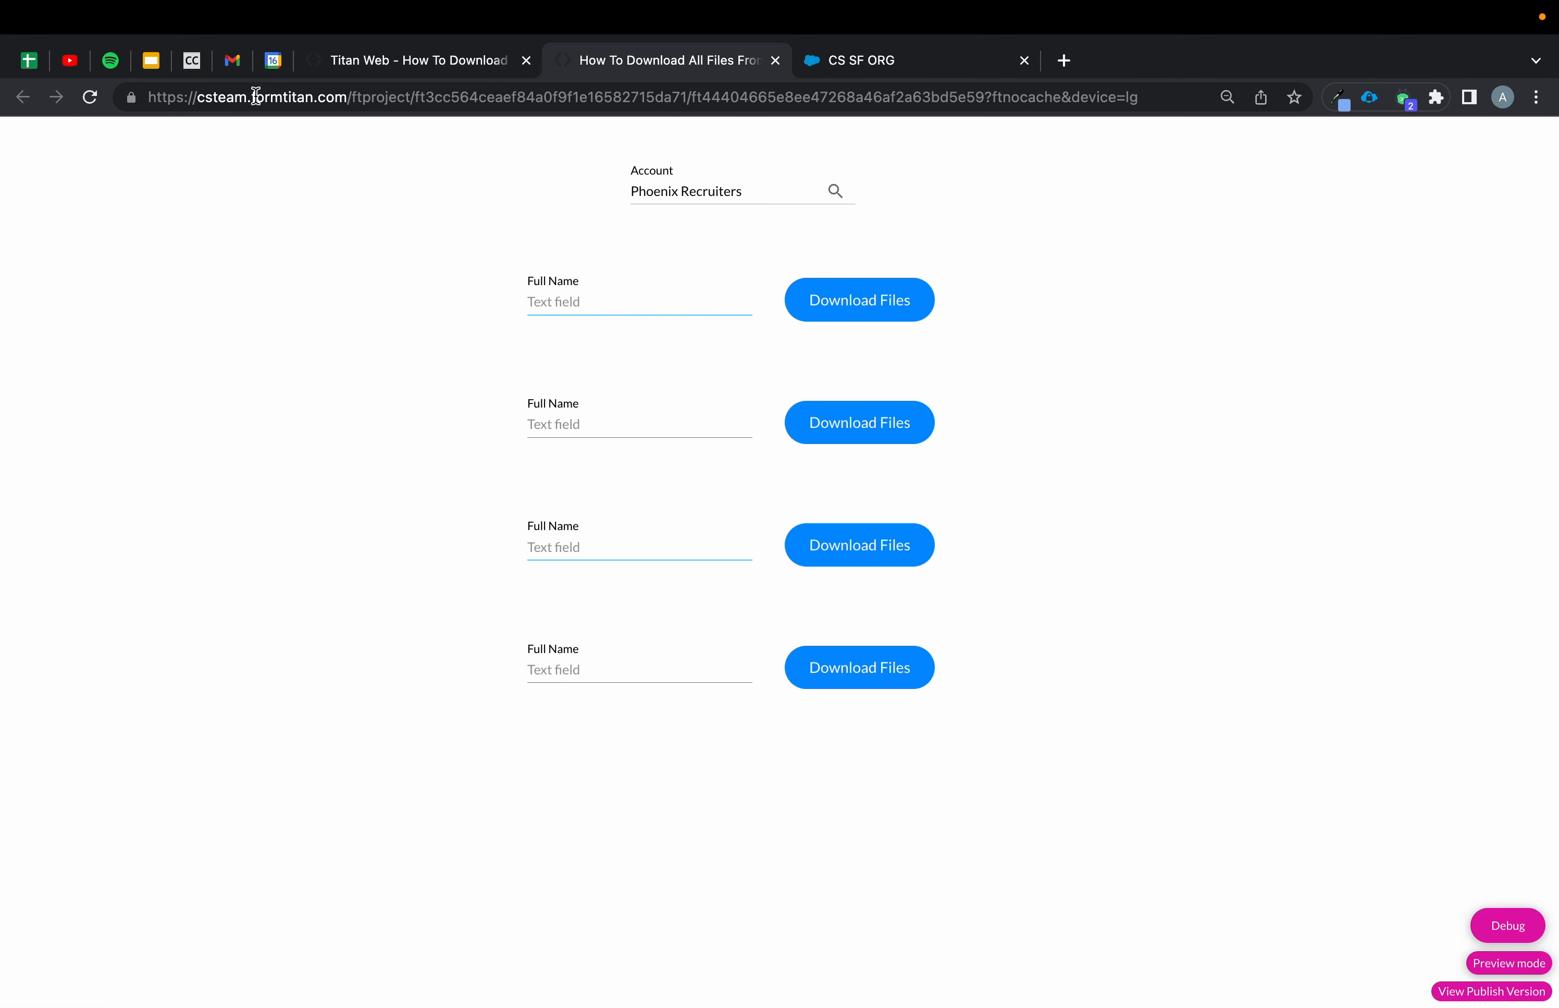
{"action": "left_click", "coordinate": [84, 109]}
{"action": "left_click", "coordinate": [694, 196]}
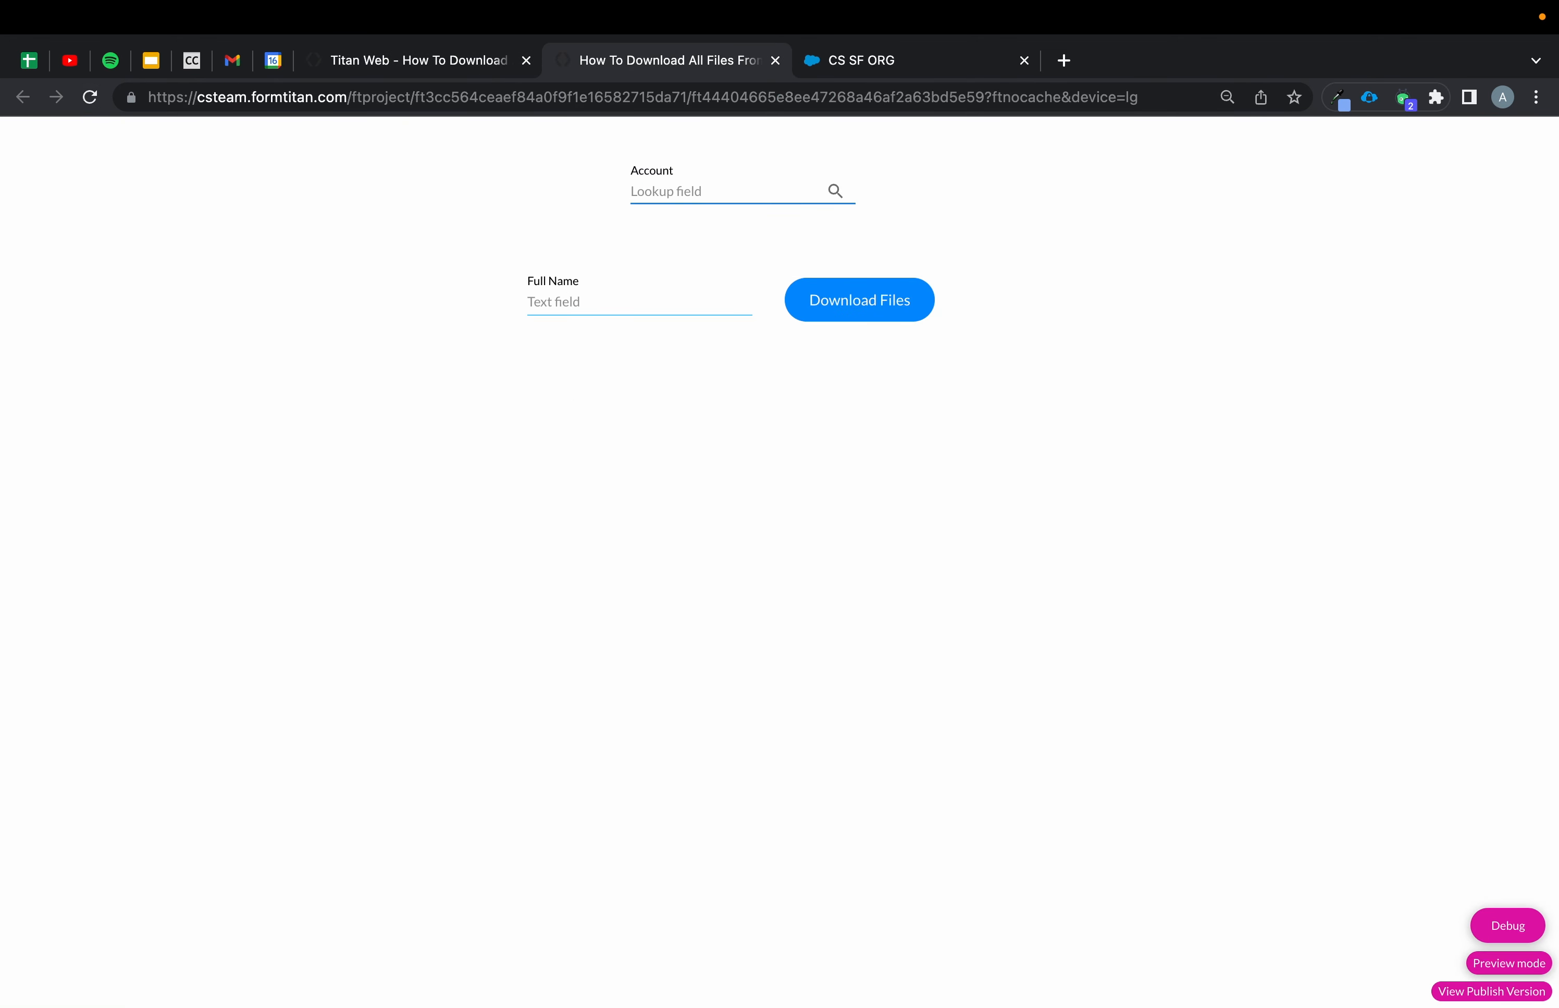
{"action": "type", "text": "phoeno"}
{"action": "key", "text": "BackSpace"}
{"action": "left_click", "coordinate": [706, 218]}
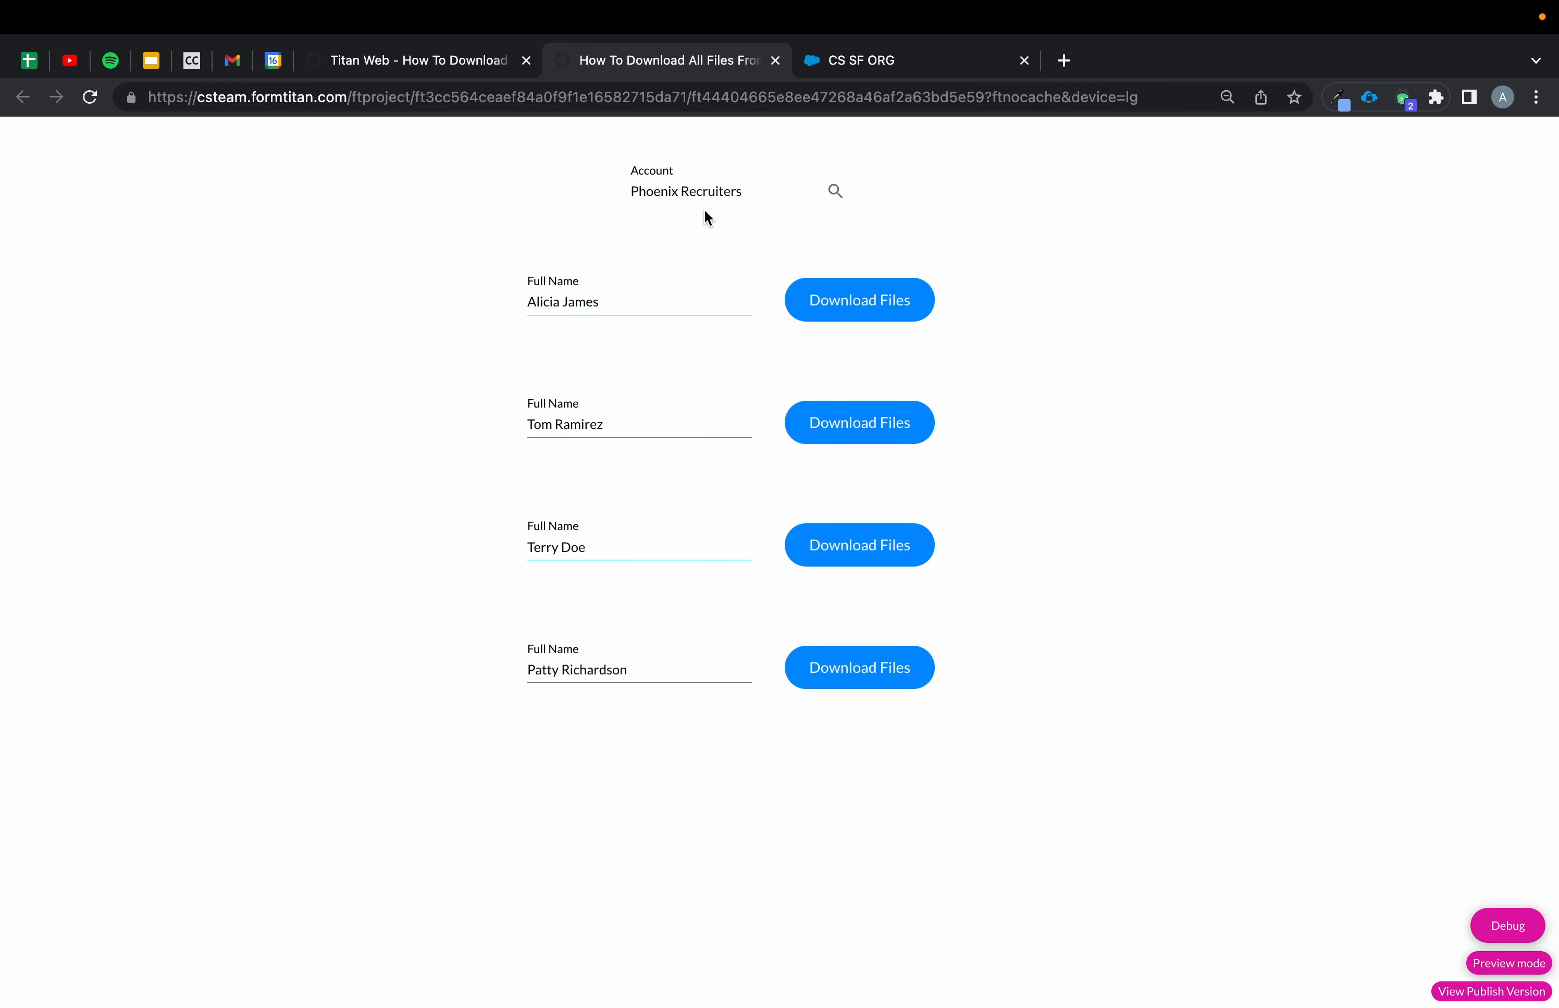
Open the debug panel and examine the strip's row values.
{"action": "left_click", "coordinate": [1509, 926]}
{"action": "scroll", "coordinate": [895, 532], "scroll_direction": "down", "scroll_amount": 3}
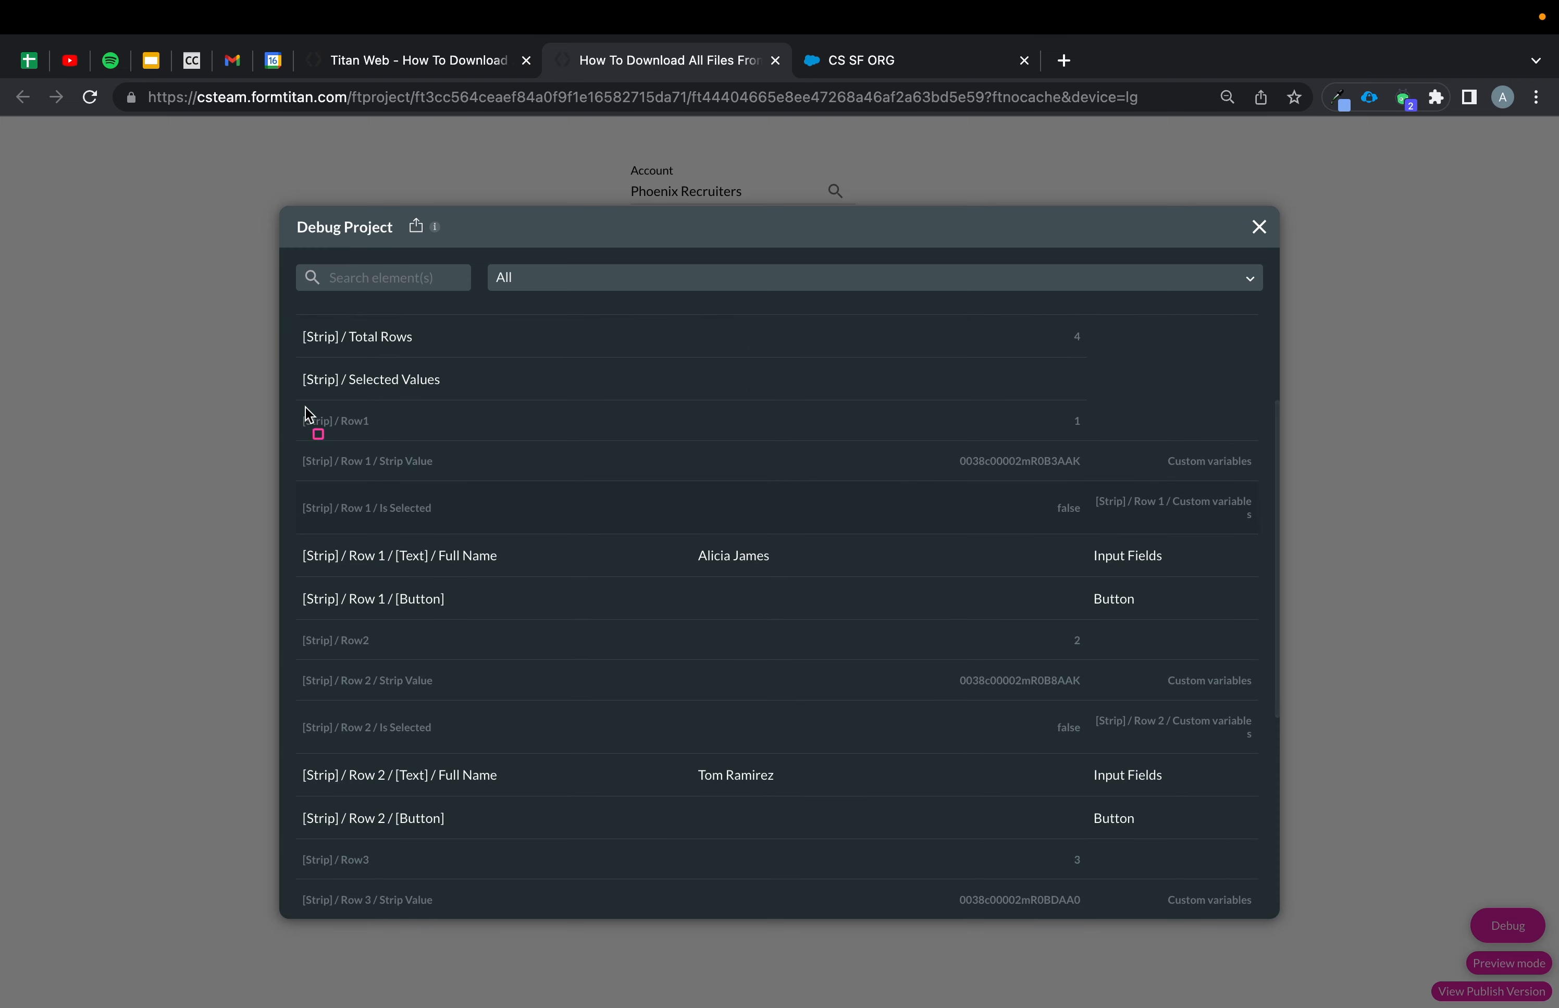
{"action": "mouse_move", "coordinate": [292, 406]}
{"action": "left_mouse_down"}
{"action": "mouse_move", "coordinate": [870, 410]}
{"action": "mouse_move", "coordinate": [1128, 437]}
{"action": "left_mouse_up"}
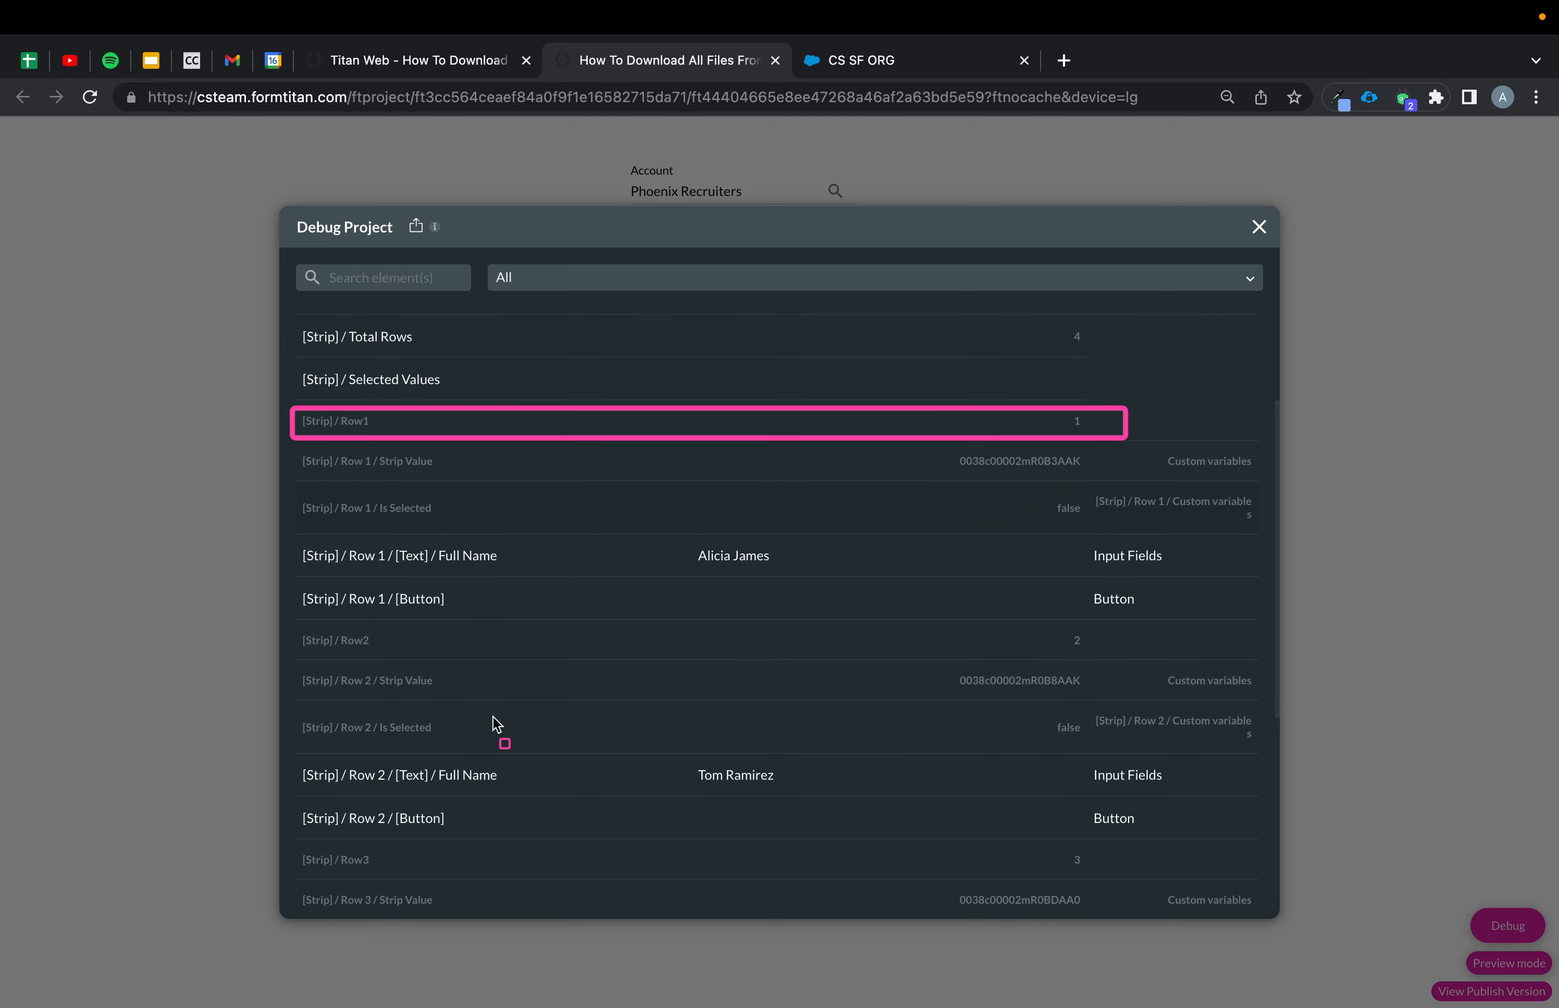
{"action": "mouse_move", "coordinate": [296, 621]}
{"action": "left_mouse_down"}
{"action": "mouse_move", "coordinate": [1172, 718]}
{"action": "mouse_move", "coordinate": [1131, 659]}
{"action": "left_mouse_up"}
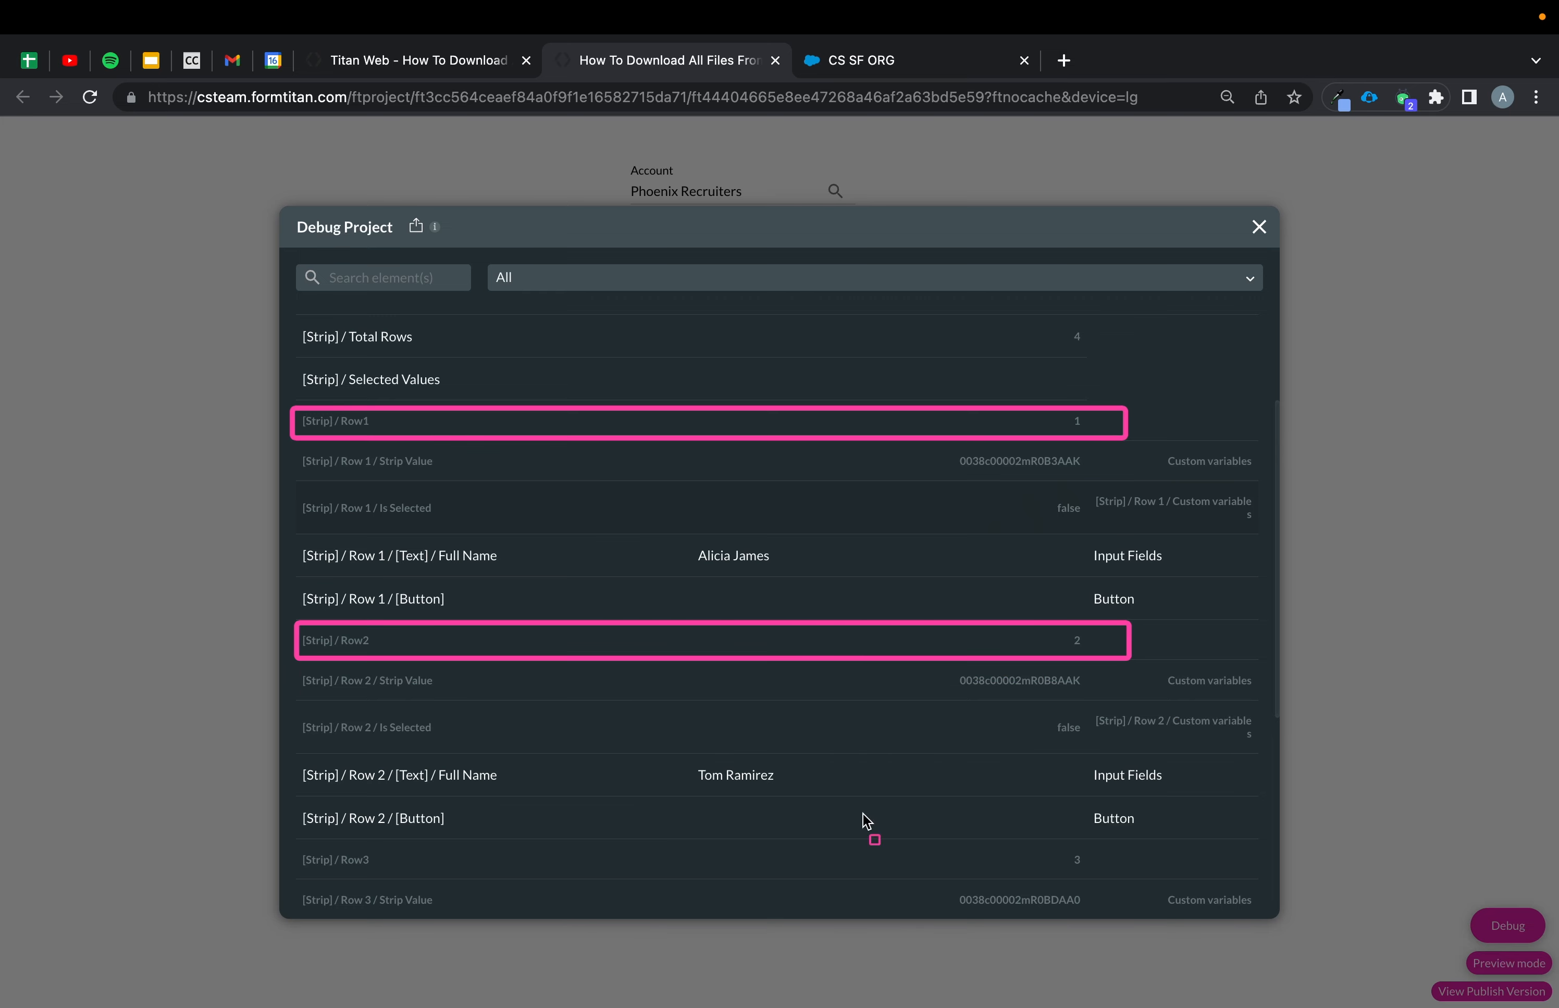
Examine the strip's row values in the debug panel, then close it.
{"action": "mouse_move", "coordinate": [304, 450]}
{"action": "left_mouse_down"}
{"action": "mouse_move", "coordinate": [1173, 592]}
{"action": "mouse_move", "coordinate": [1234, 574]}
{"action": "mouse_move", "coordinate": [1259, 613]}
{"action": "mouse_move", "coordinate": [1257, 560]}
{"action": "mouse_move", "coordinate": [1271, 619]}
{"action": "mouse_move", "coordinate": [1207, 507]}
{"action": "mouse_move", "coordinate": [1092, 483]}
{"action": "left_mouse_up"}
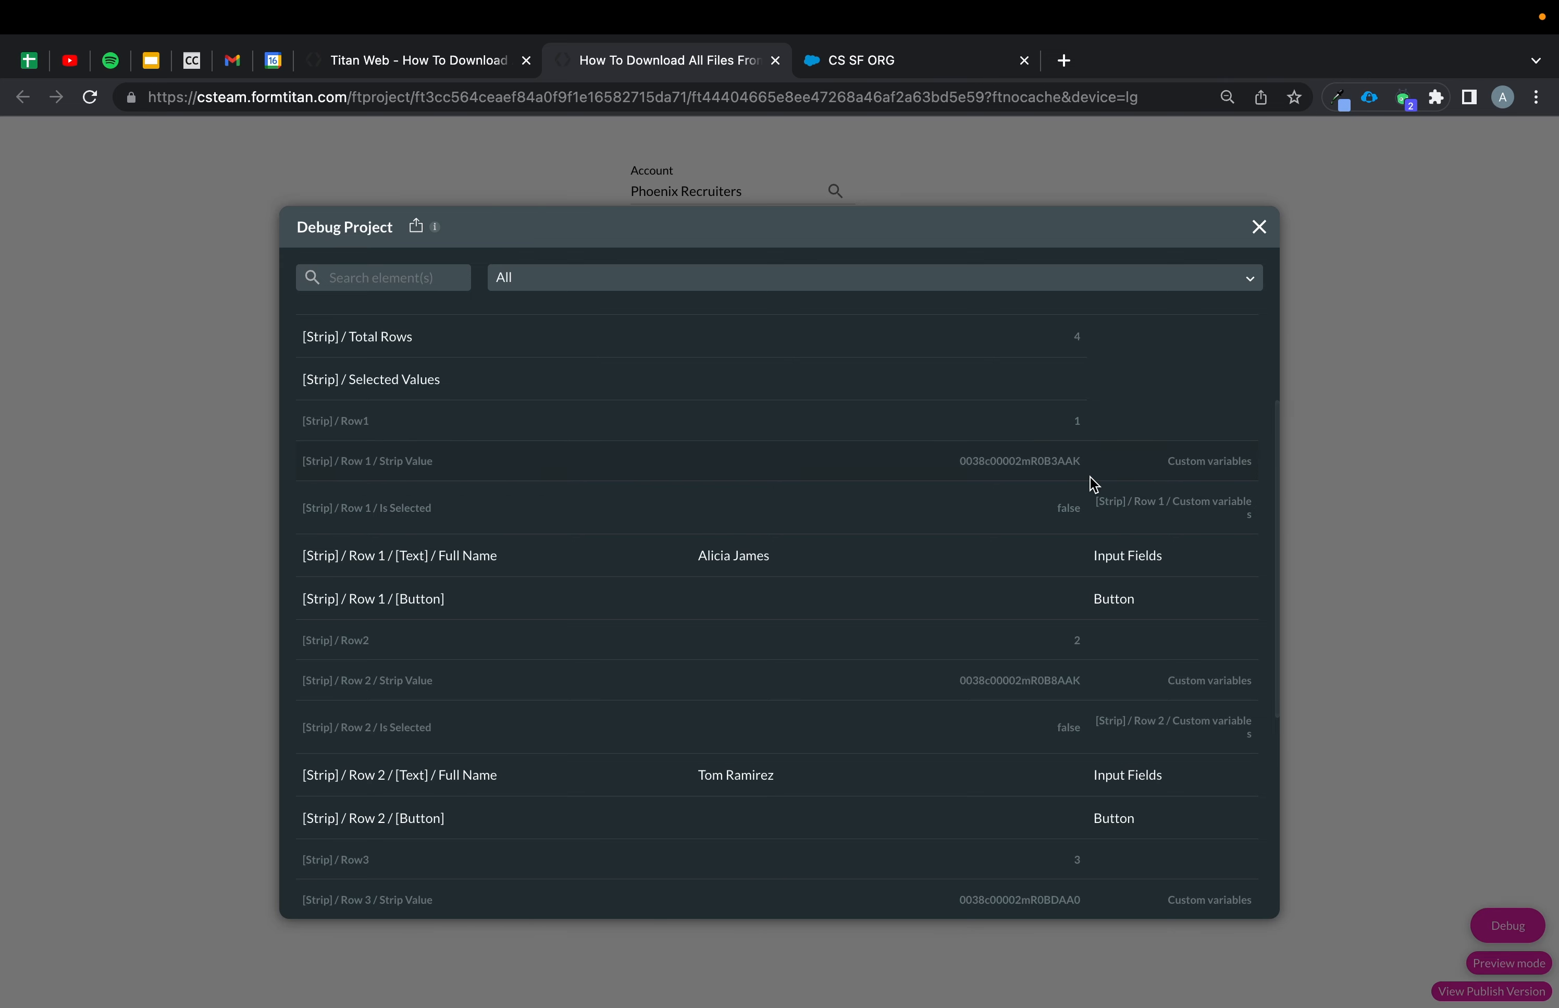
{"action": "left_click", "coordinate": [1260, 229]}
{"action": "left_click", "coordinate": [888, 306]}
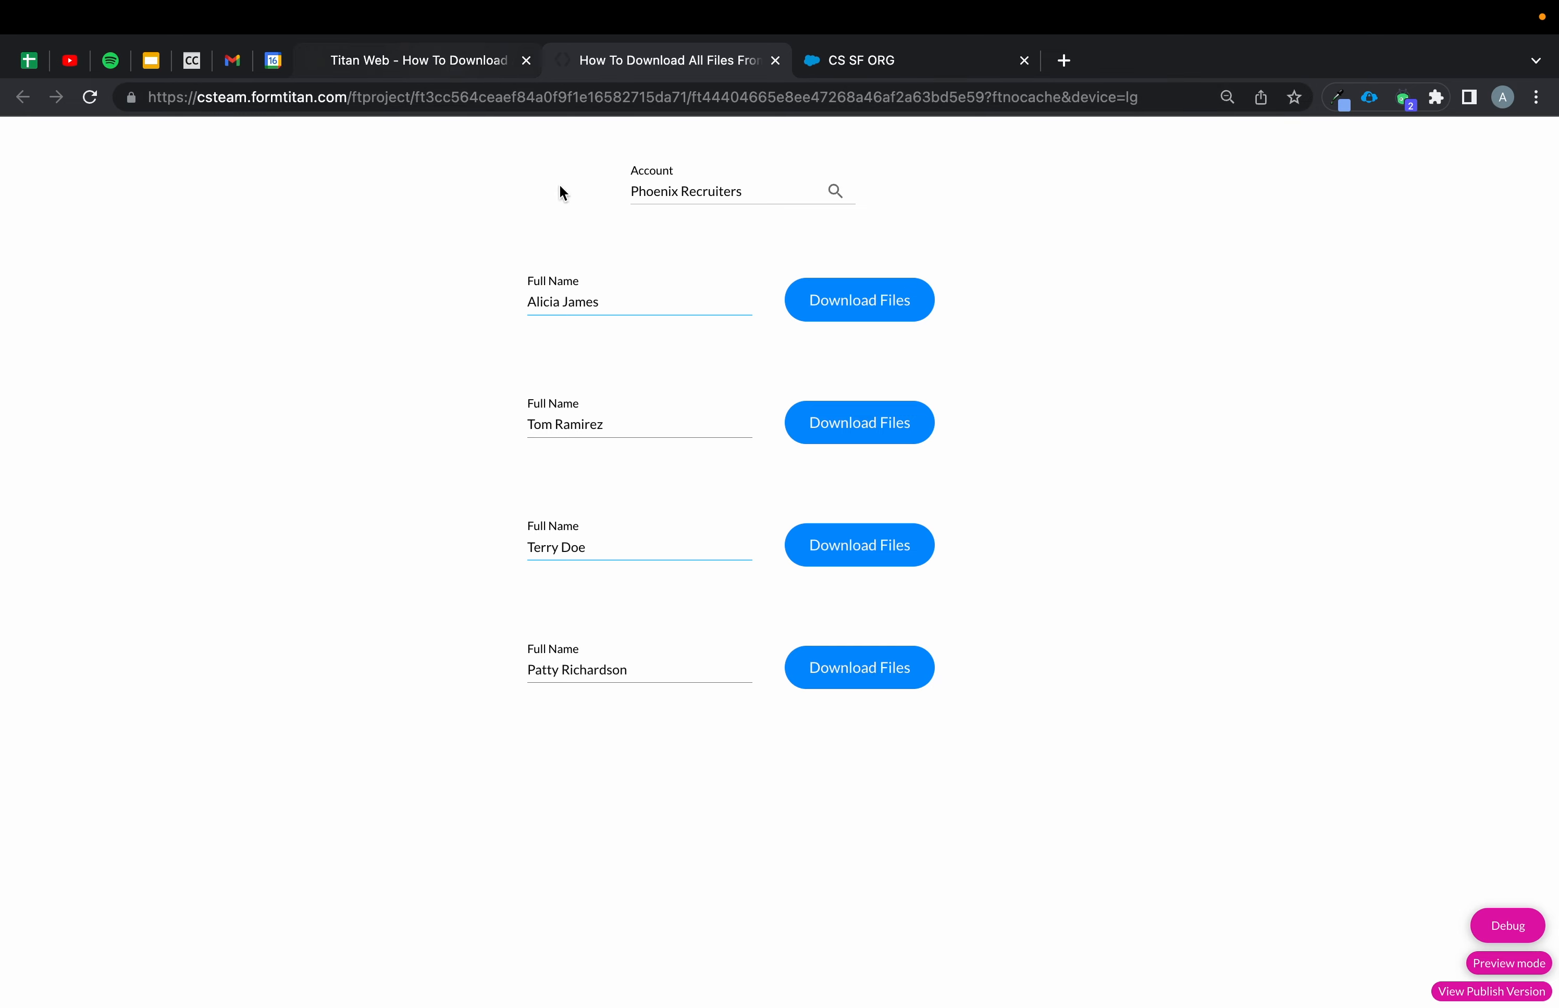
Try the Download Files buttons on several contact rows in the preview.
{"action": "left_click", "coordinate": [898, 425]}
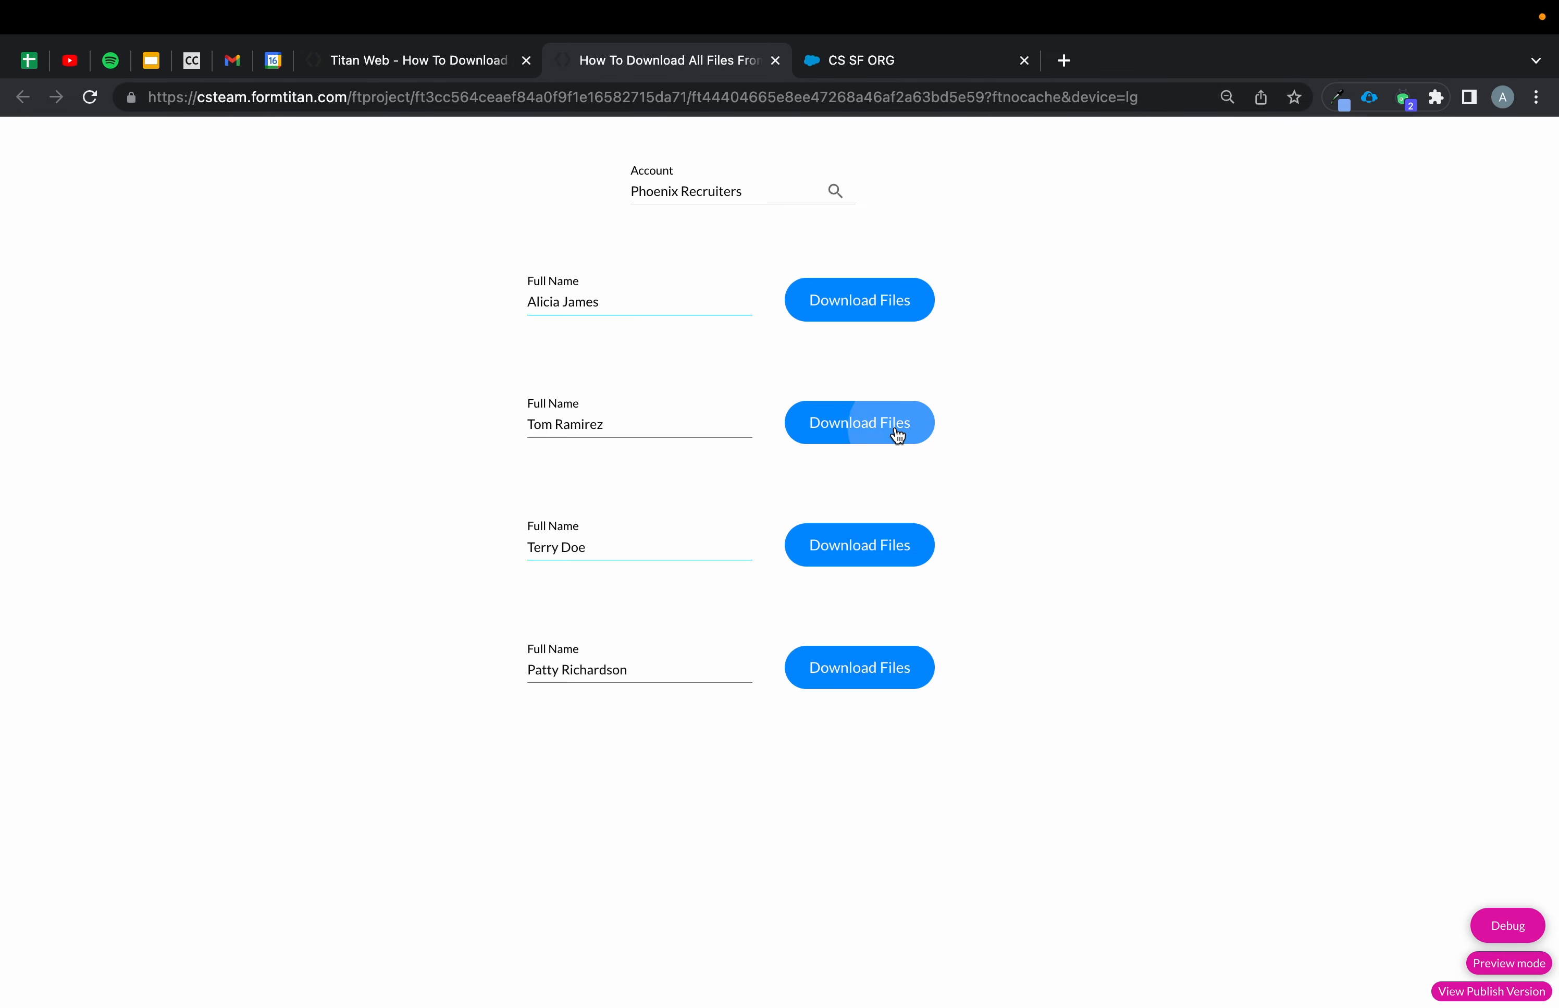
{"action": "left_click", "coordinate": [870, 556]}
{"action": "left_click", "coordinate": [797, 658]}
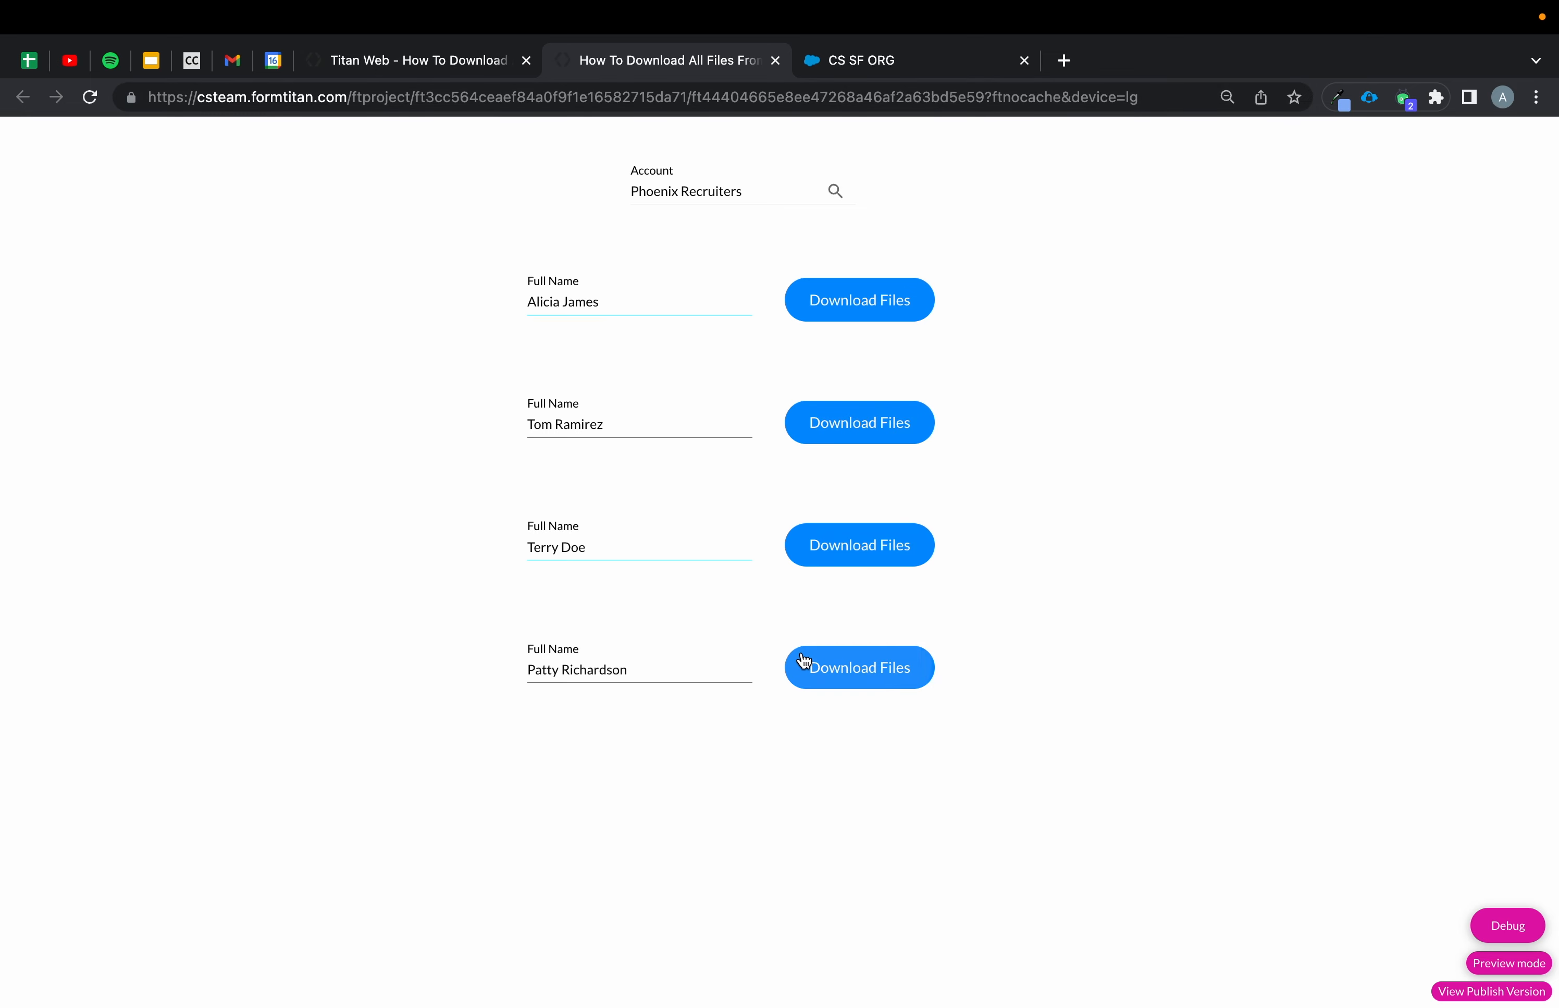
In the editor, add a static page variable named hashvalues to the Home page's actions and apply.
{"action": "left_click", "coordinate": [431, 59]}
{"action": "left_click", "coordinate": [347, 139]}
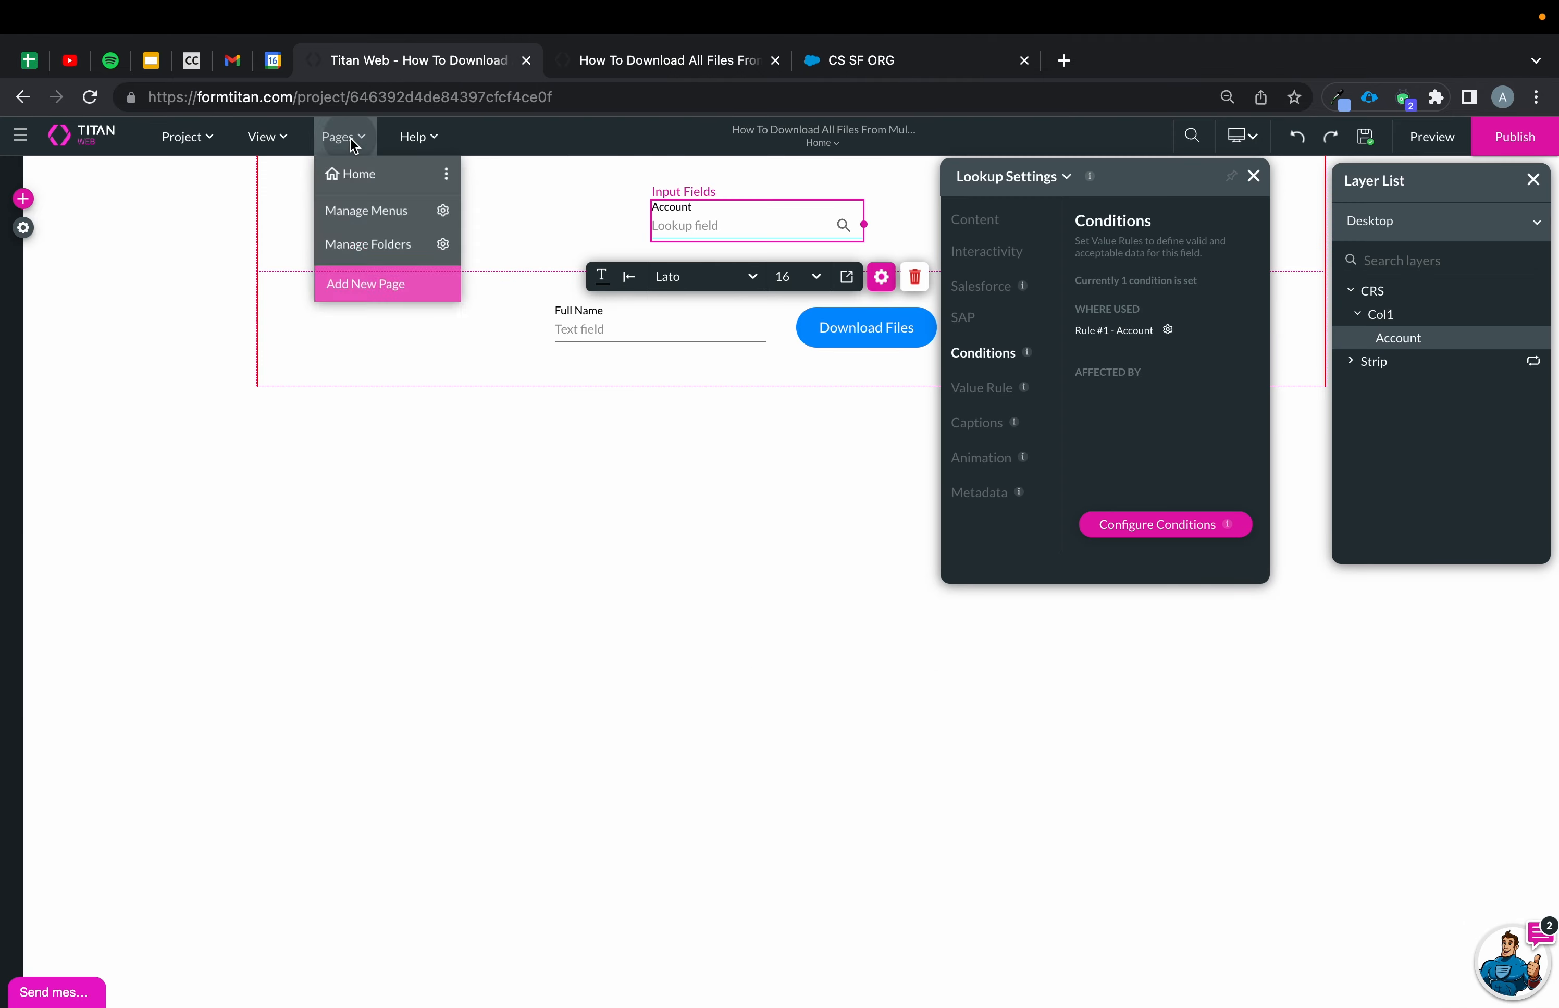
{"action": "left_click", "coordinate": [449, 177]}
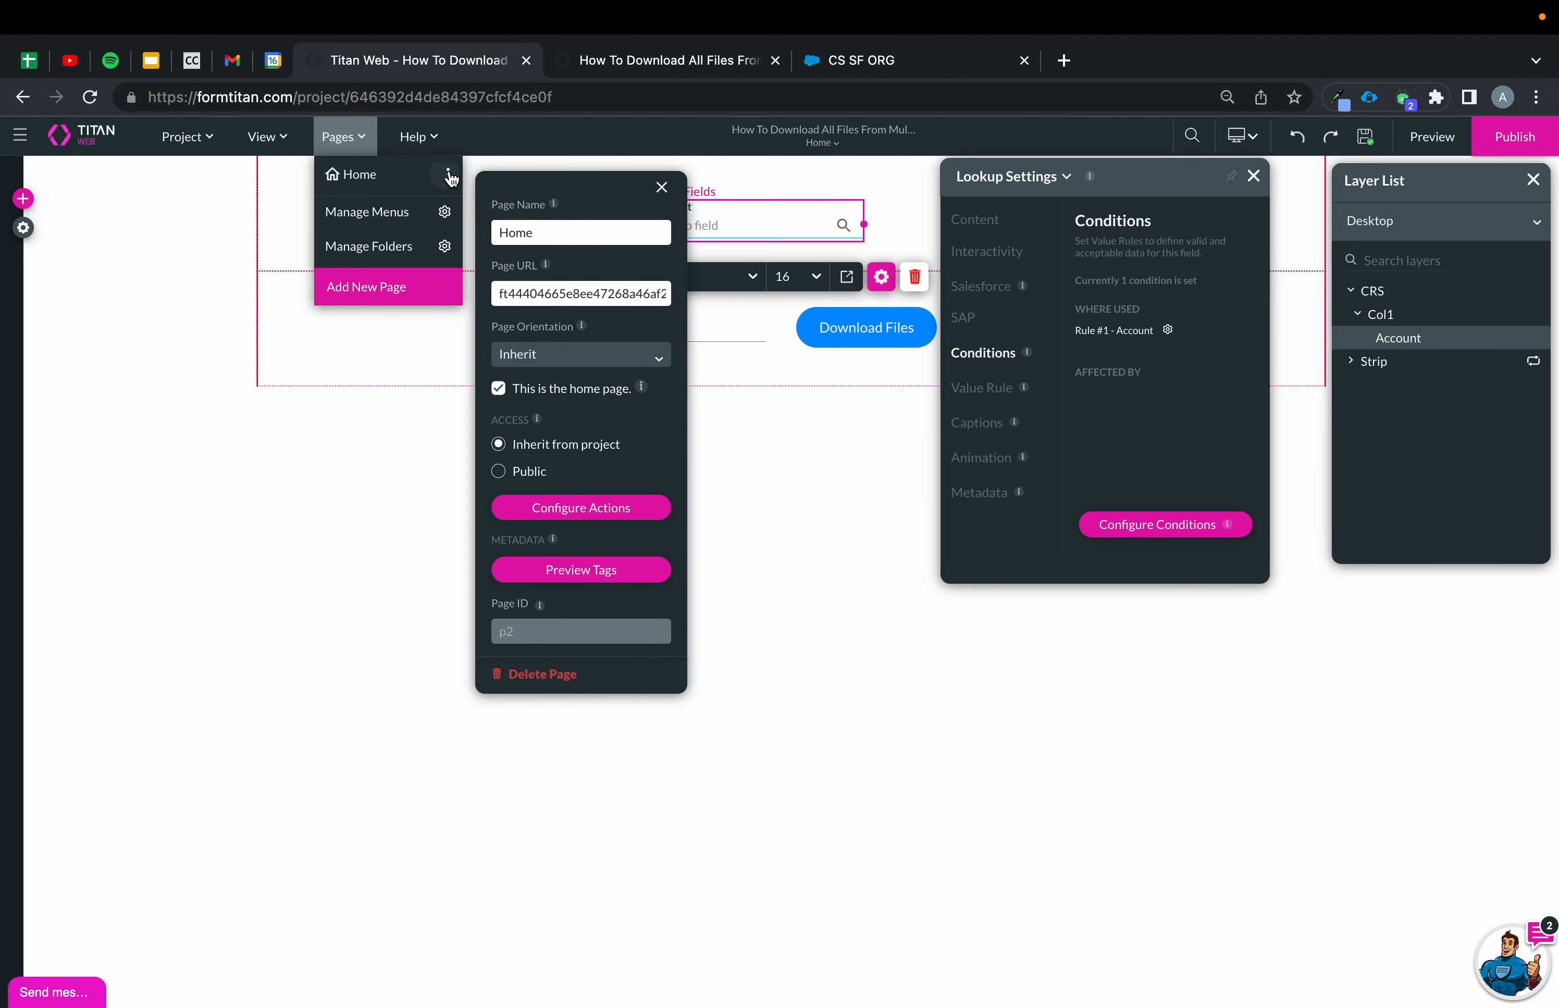
{"action": "left_click", "coordinate": [639, 511]}
{"action": "left_click", "coordinate": [372, 536]}
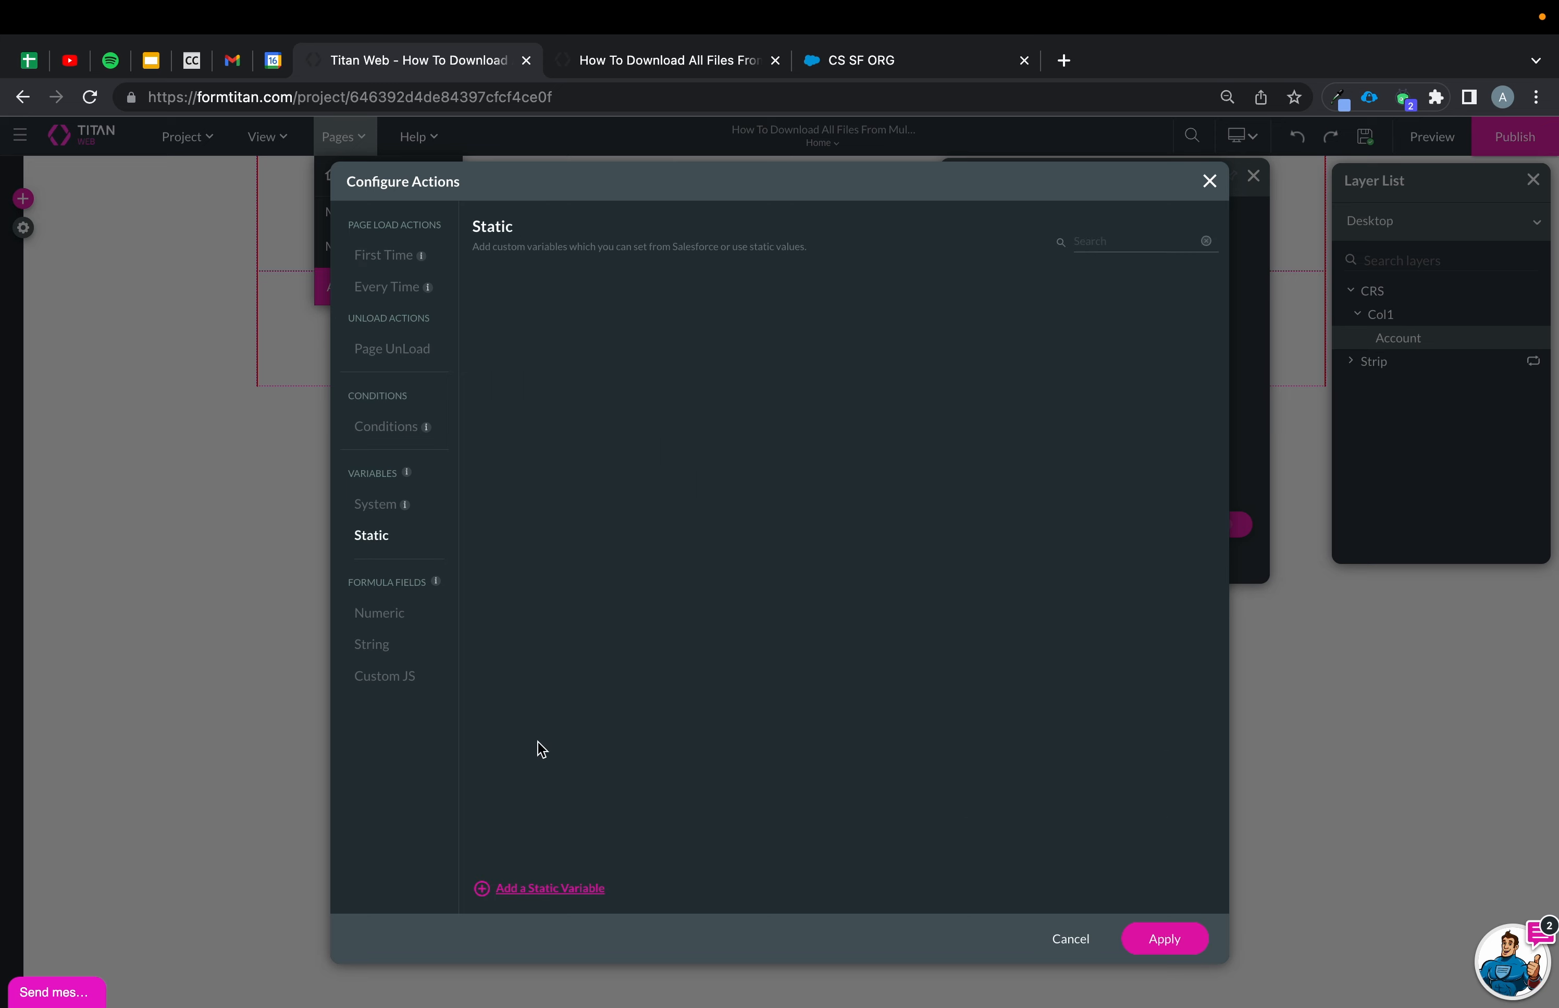
{"action": "left_click", "coordinate": [537, 886]}
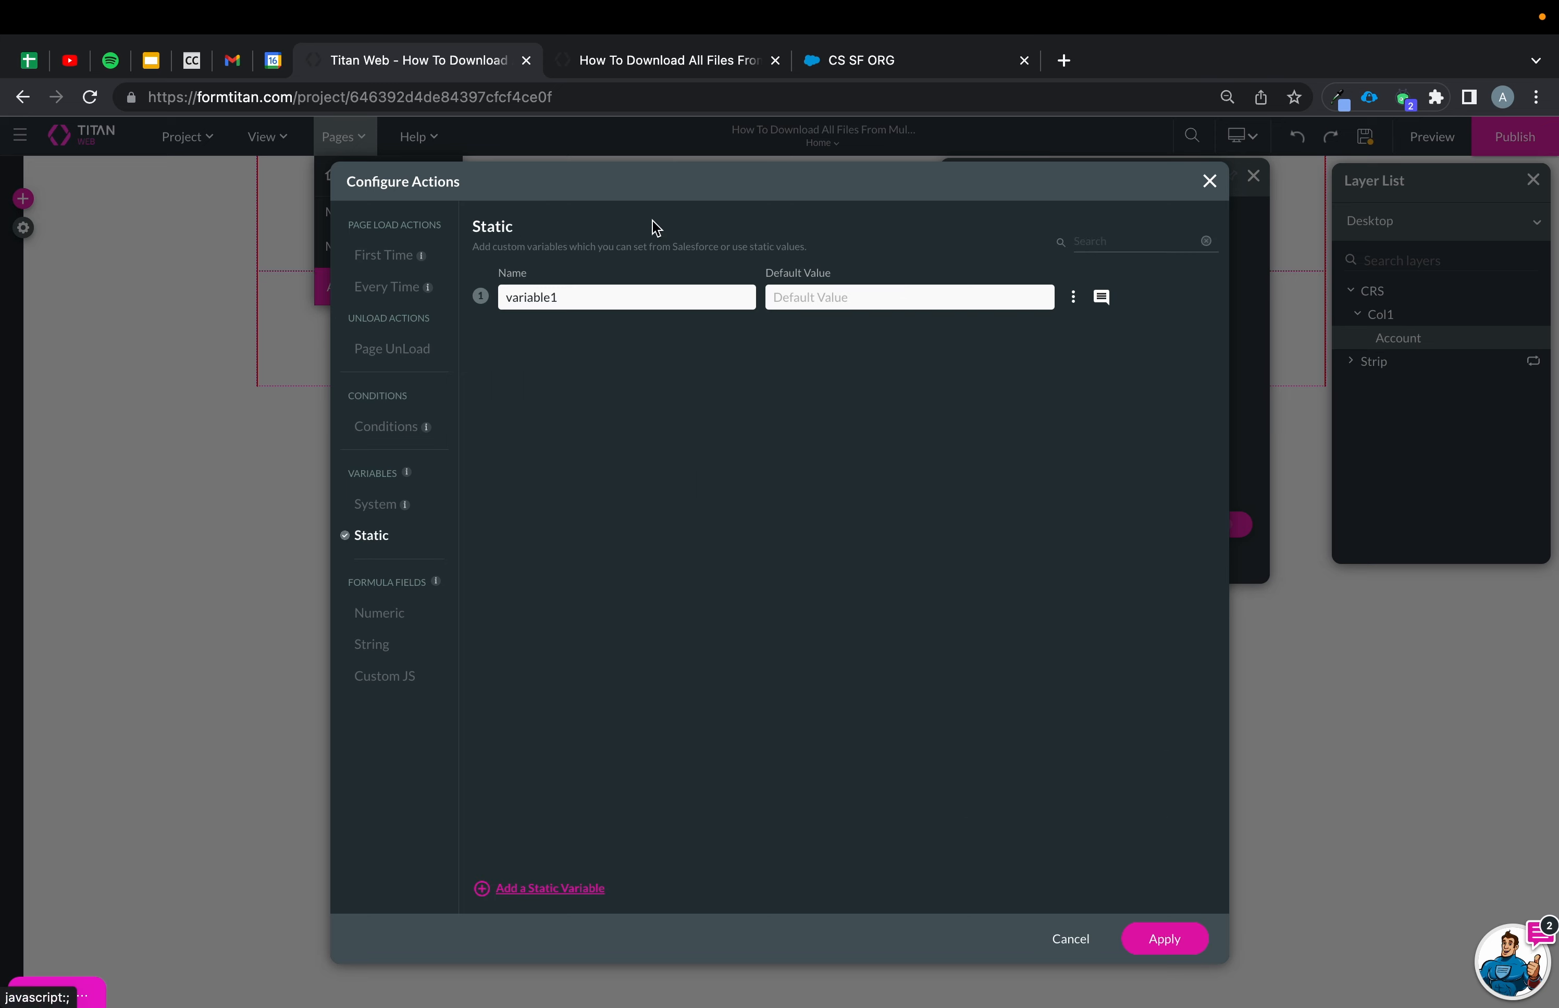
{"action": "double_click", "coordinate": [586, 297]}
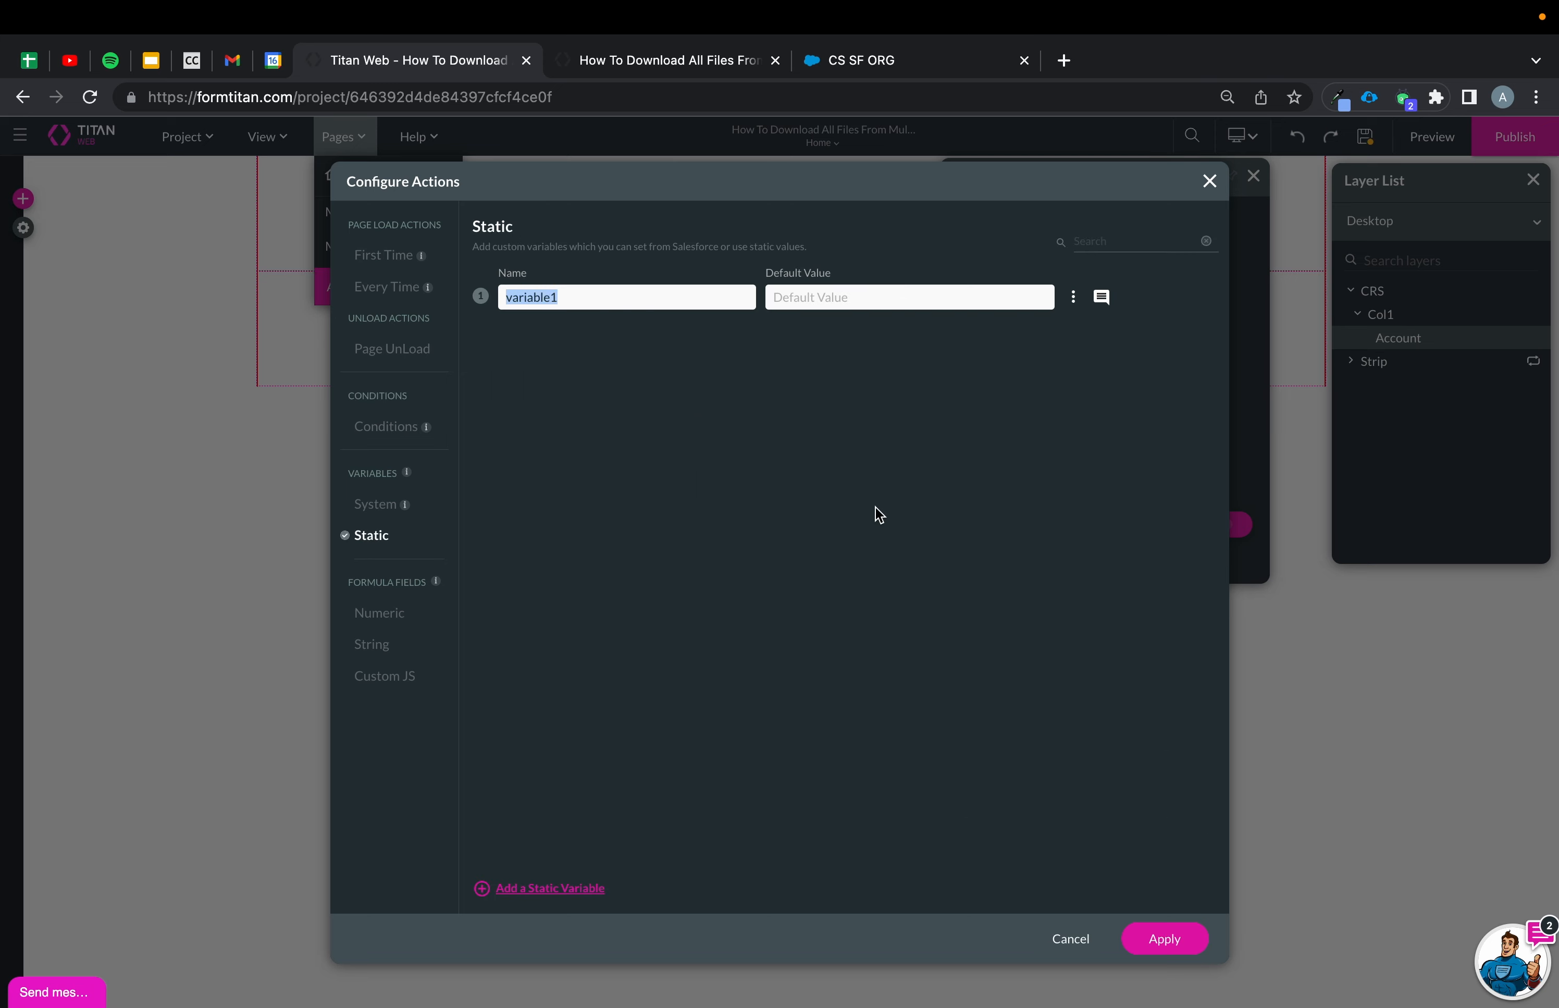
{"action": "type", "text": "hashvalues"}
{"action": "left_click", "coordinate": [1176, 934]}
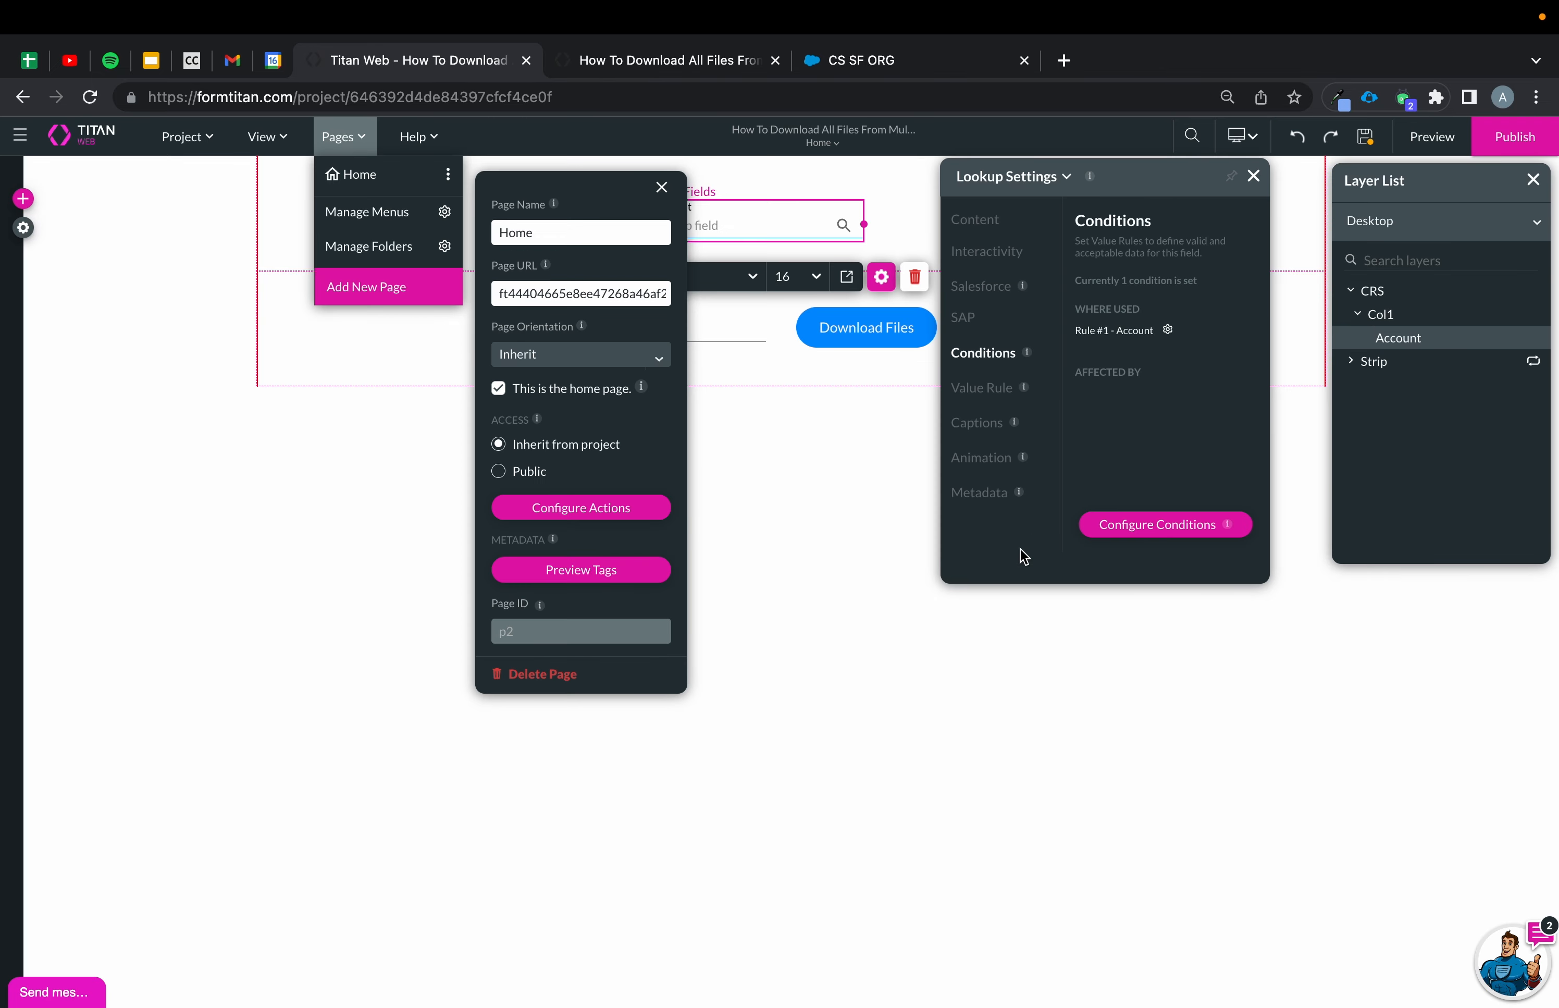
Create a new Salesforce Get Record integration on the Files (Content Version) object.
{"action": "left_click", "coordinate": [25, 229]}
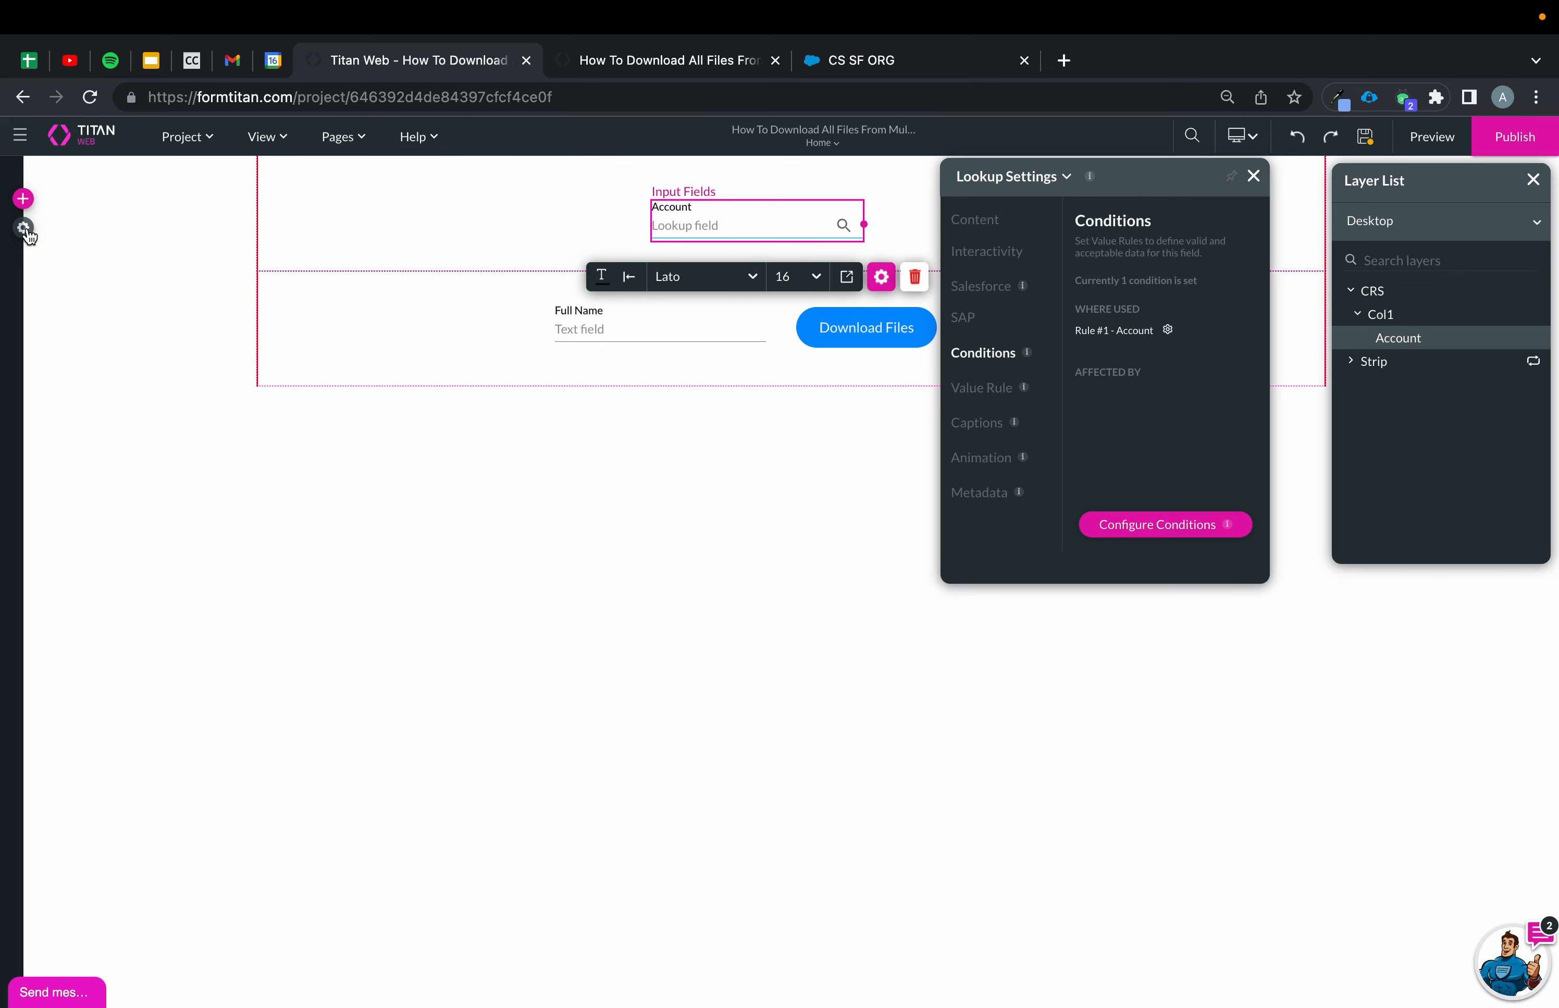
{"action": "left_click", "coordinate": [41, 389]}
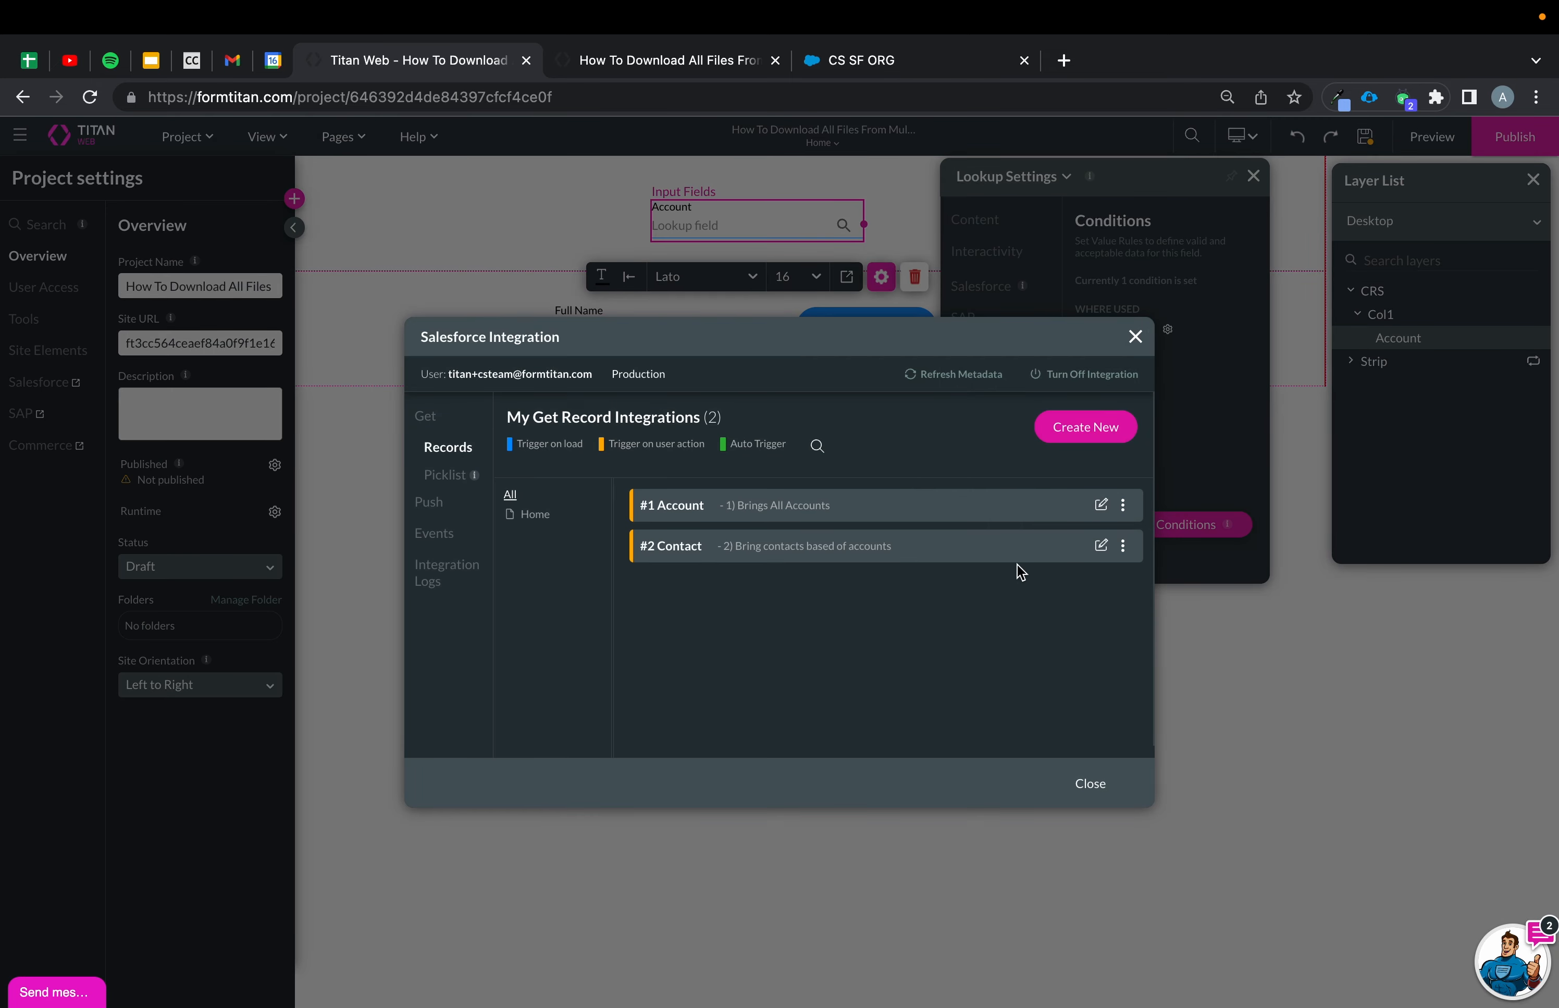
{"action": "left_click", "coordinate": [1114, 430]}
{"action": "left_click", "coordinate": [696, 325]}
{"action": "type", "text": "files"}
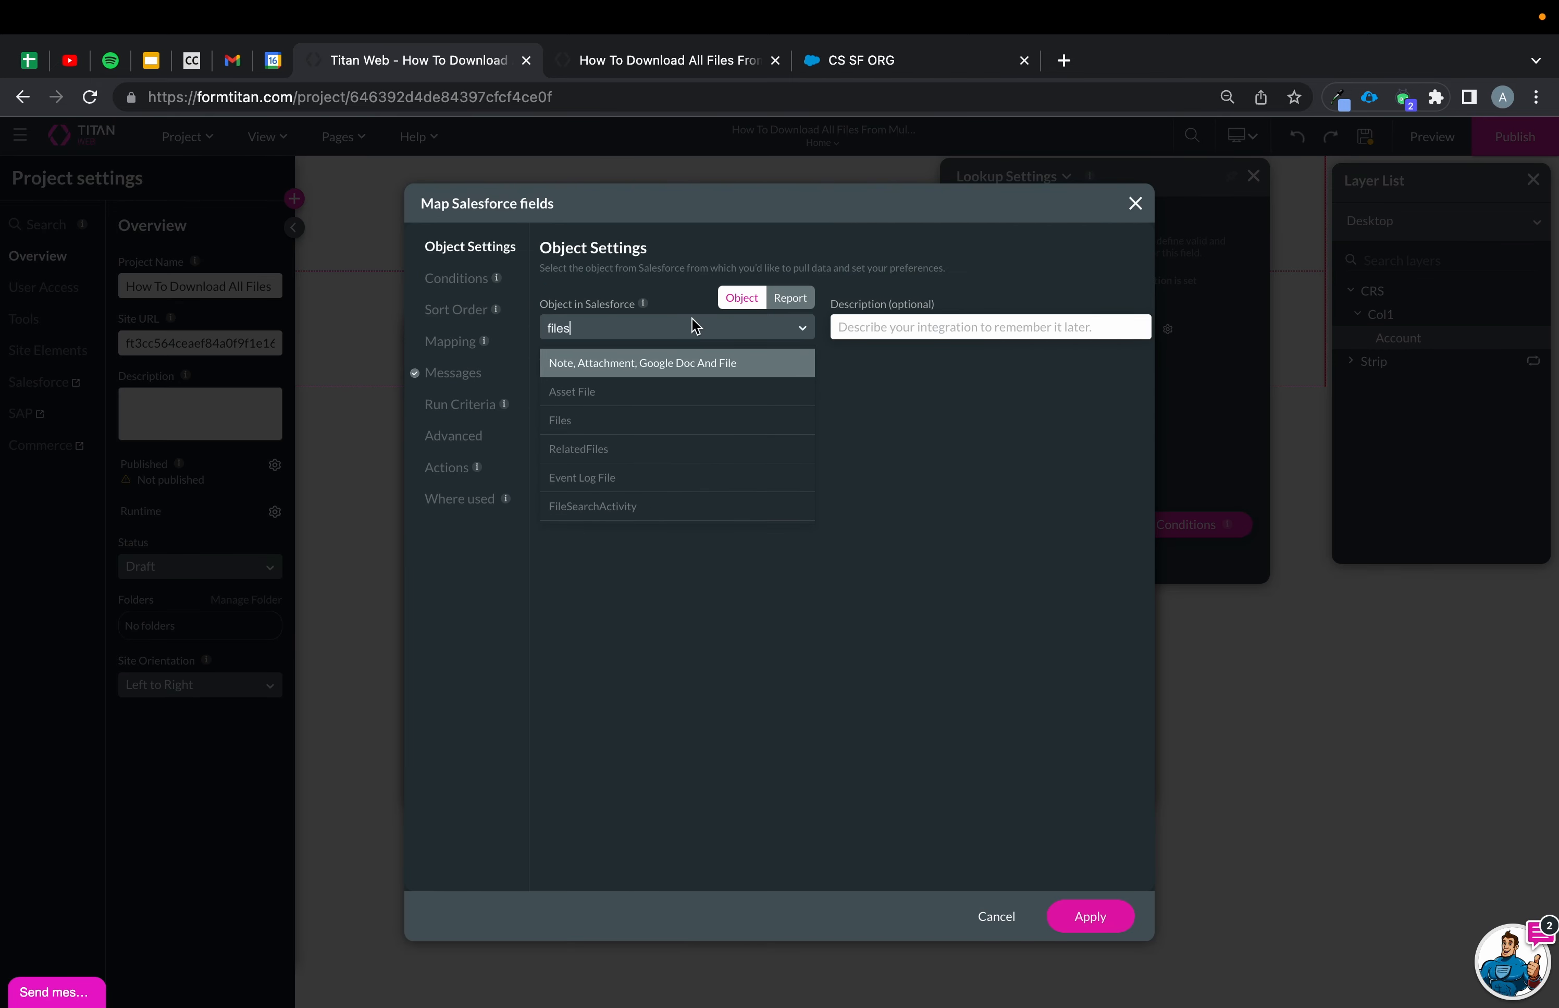
{"action": "left_click", "coordinate": [589, 422]}
Describe the integration as '3) Bring all hash value based off contact ID', trigger it on User action, and pull up to multiple records.
{"action": "left_click", "coordinate": [991, 327]}
{"action": "type", "text": "3) Bring all hash value based off contact ID"}
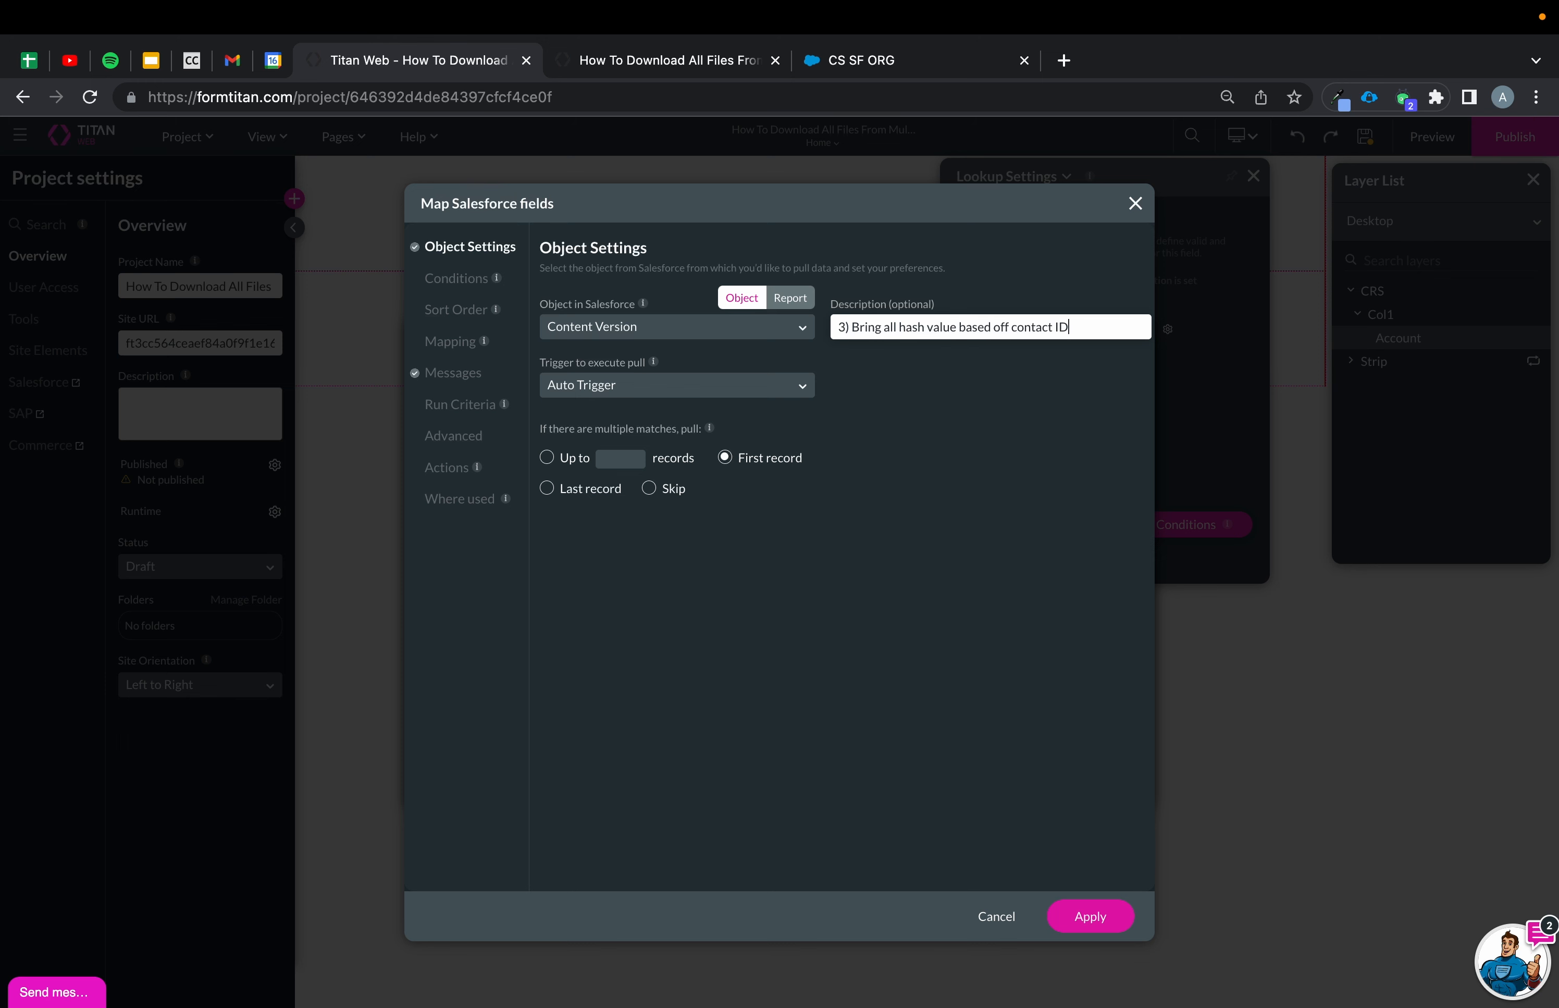
{"action": "left_click", "coordinate": [583, 394]}
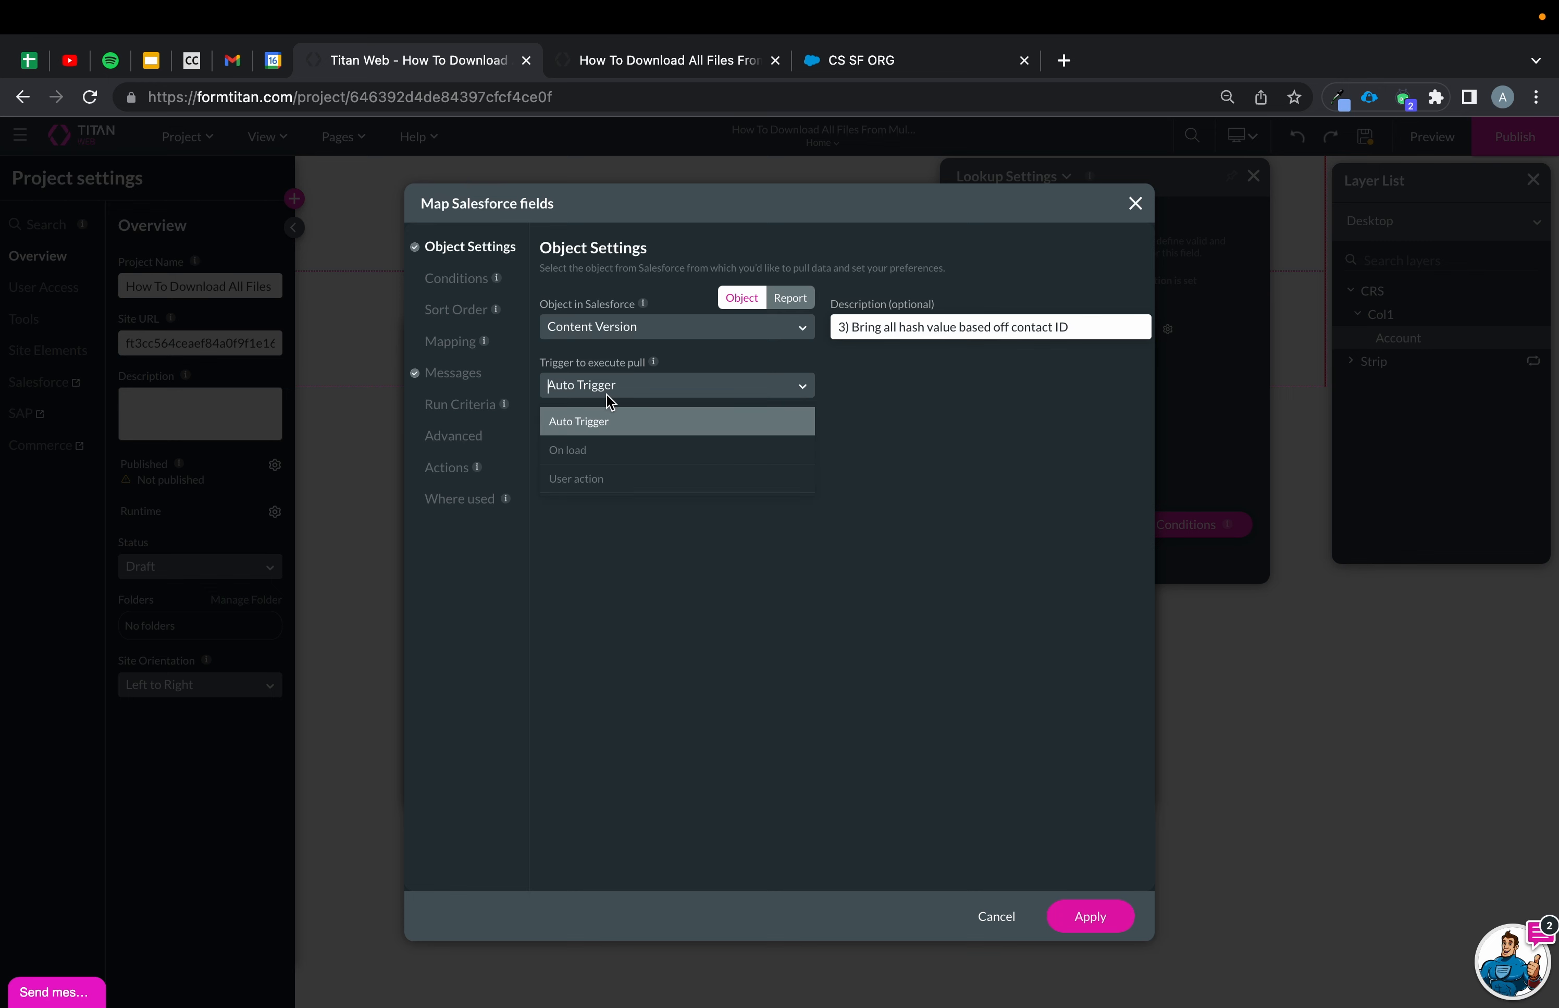
{"action": "left_click", "coordinate": [596, 476]}
{"action": "left_click", "coordinate": [547, 458]}
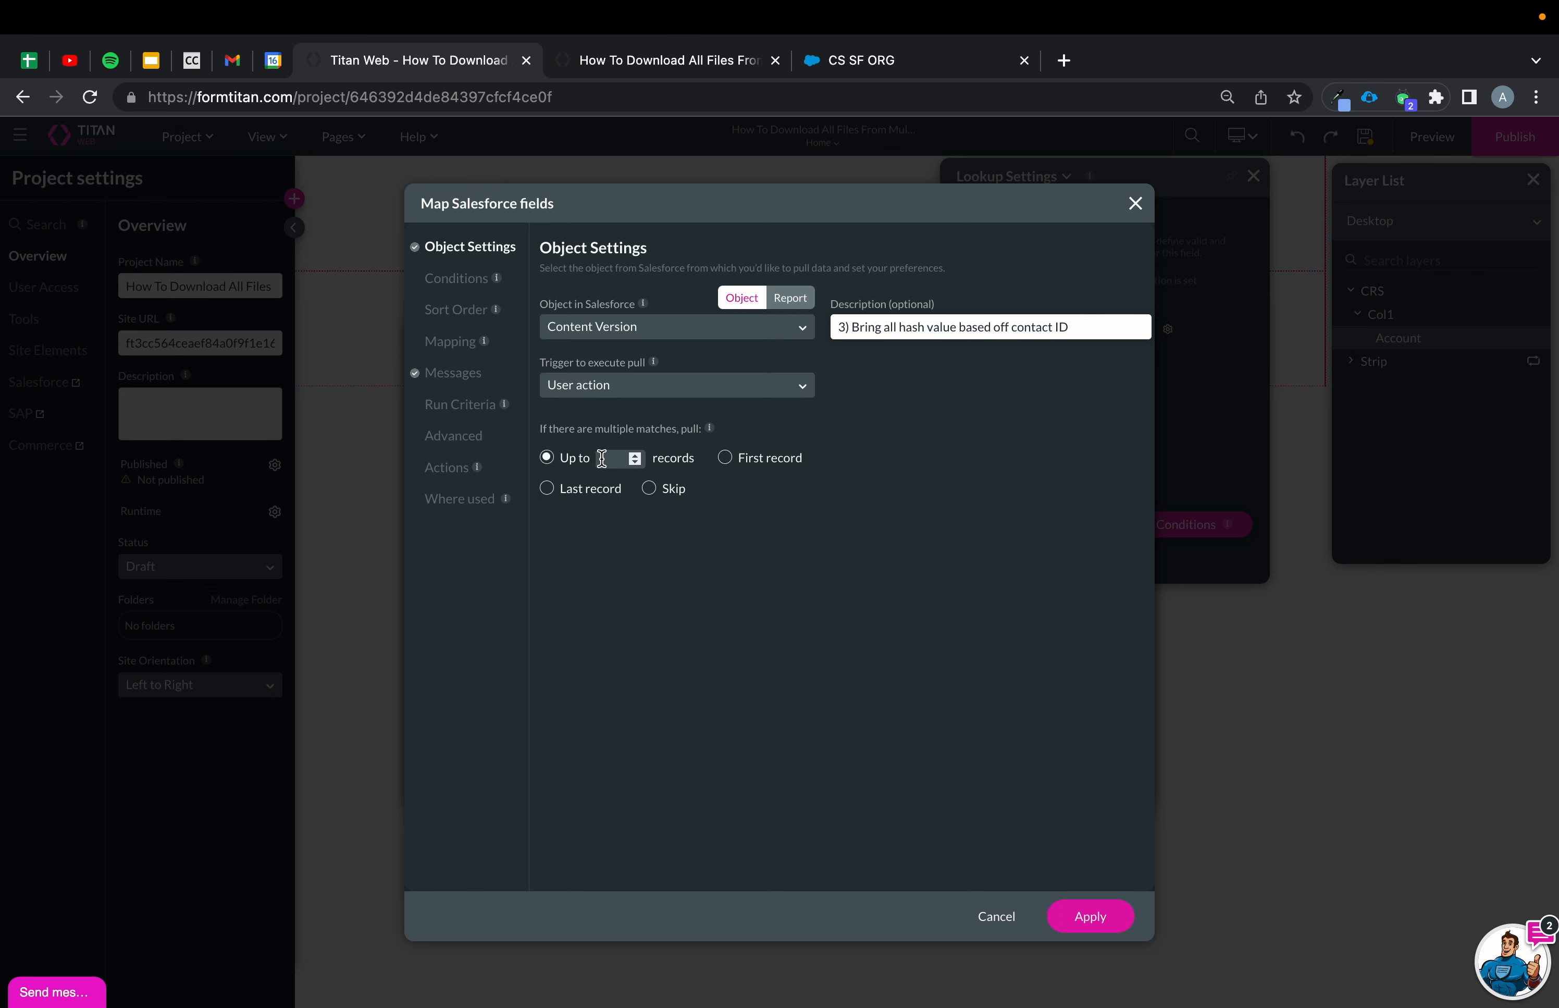
Add a condition where First Publish Location ID equals the [Repeat] / Strip / Value field.
{"action": "left_click", "coordinate": [456, 279]}
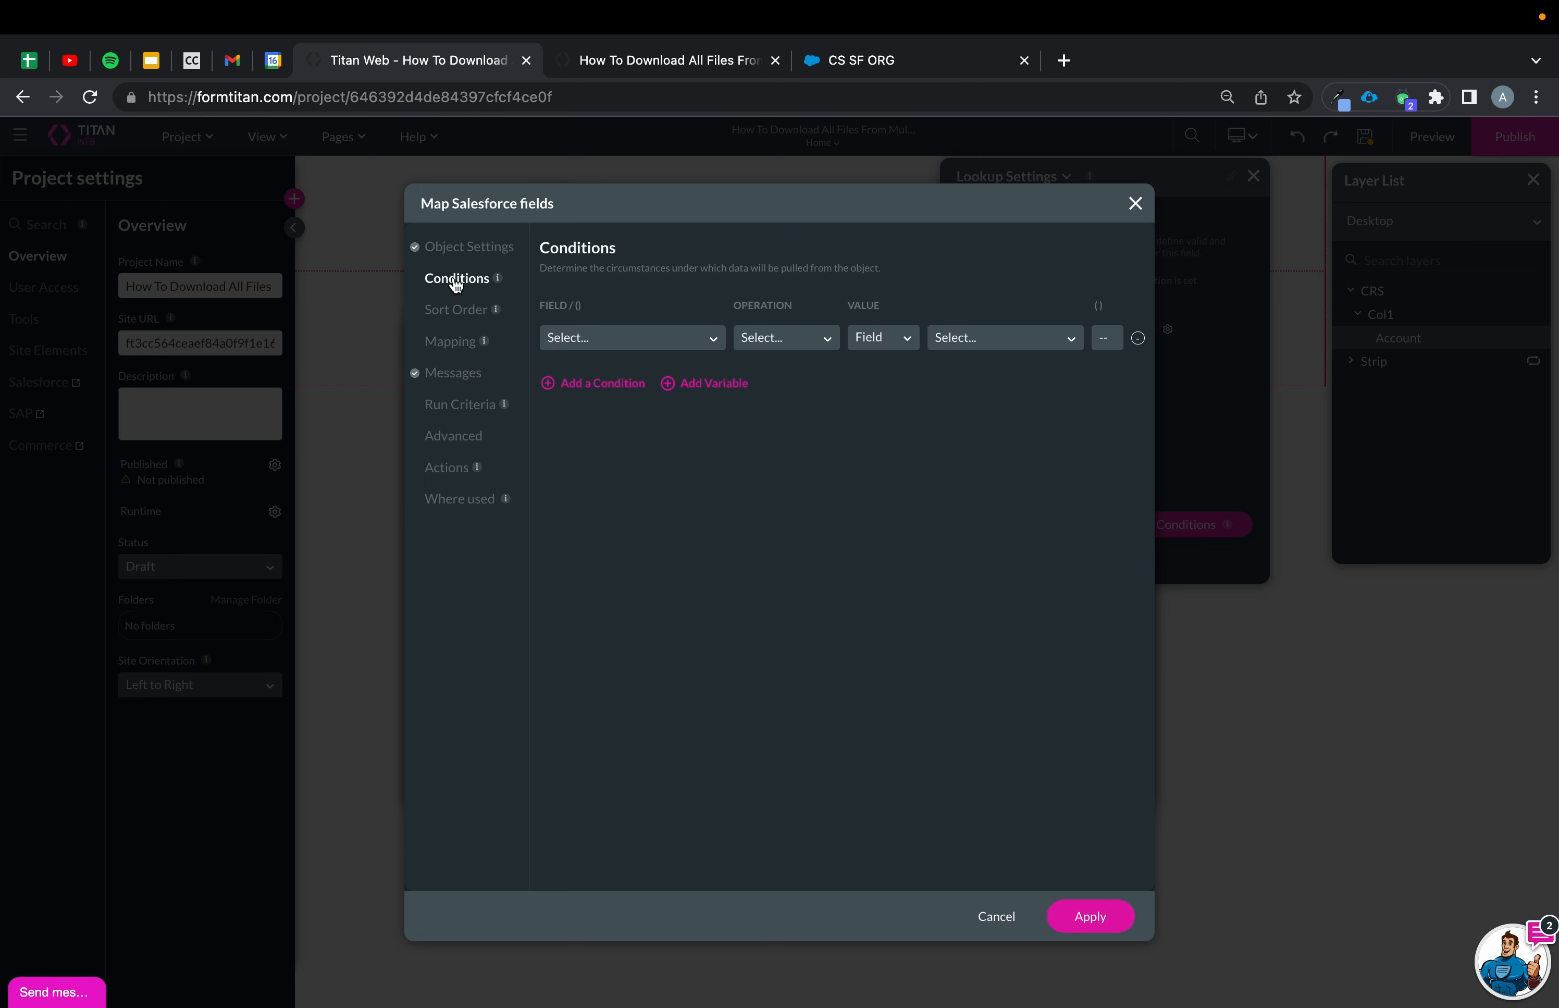
{"action": "left_click", "coordinate": [652, 339]}
{"action": "type", "text": "First"}
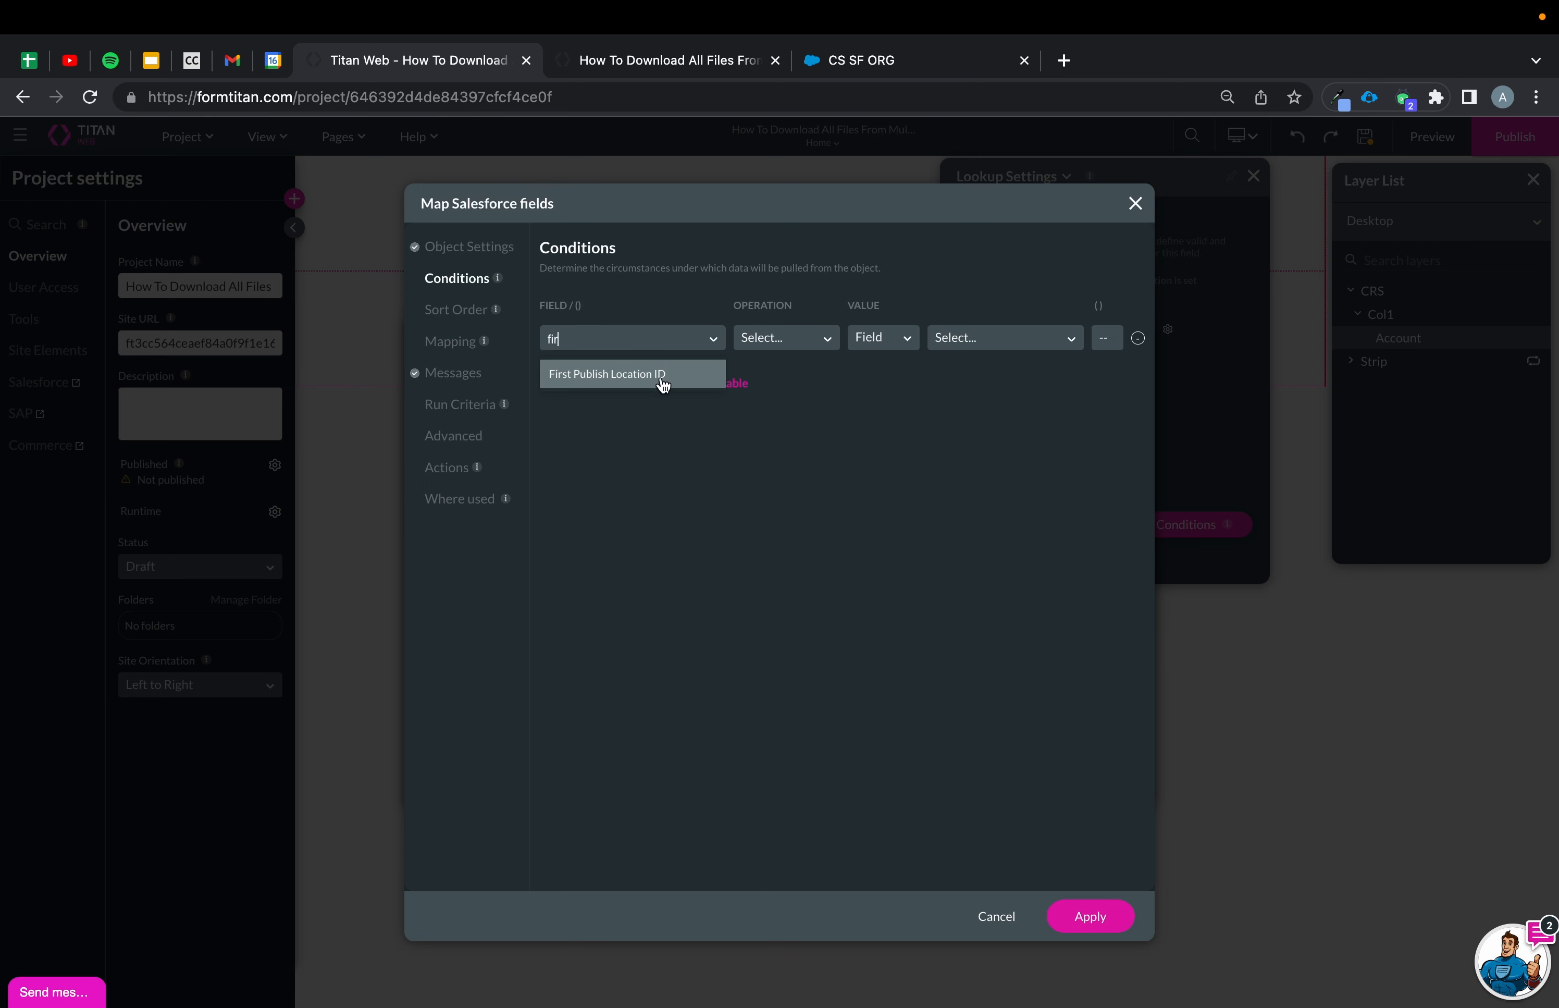
{"action": "left_click", "coordinate": [660, 375]}
{"action": "left_click", "coordinate": [795, 339]}
{"action": "left_click", "coordinate": [783, 402]}
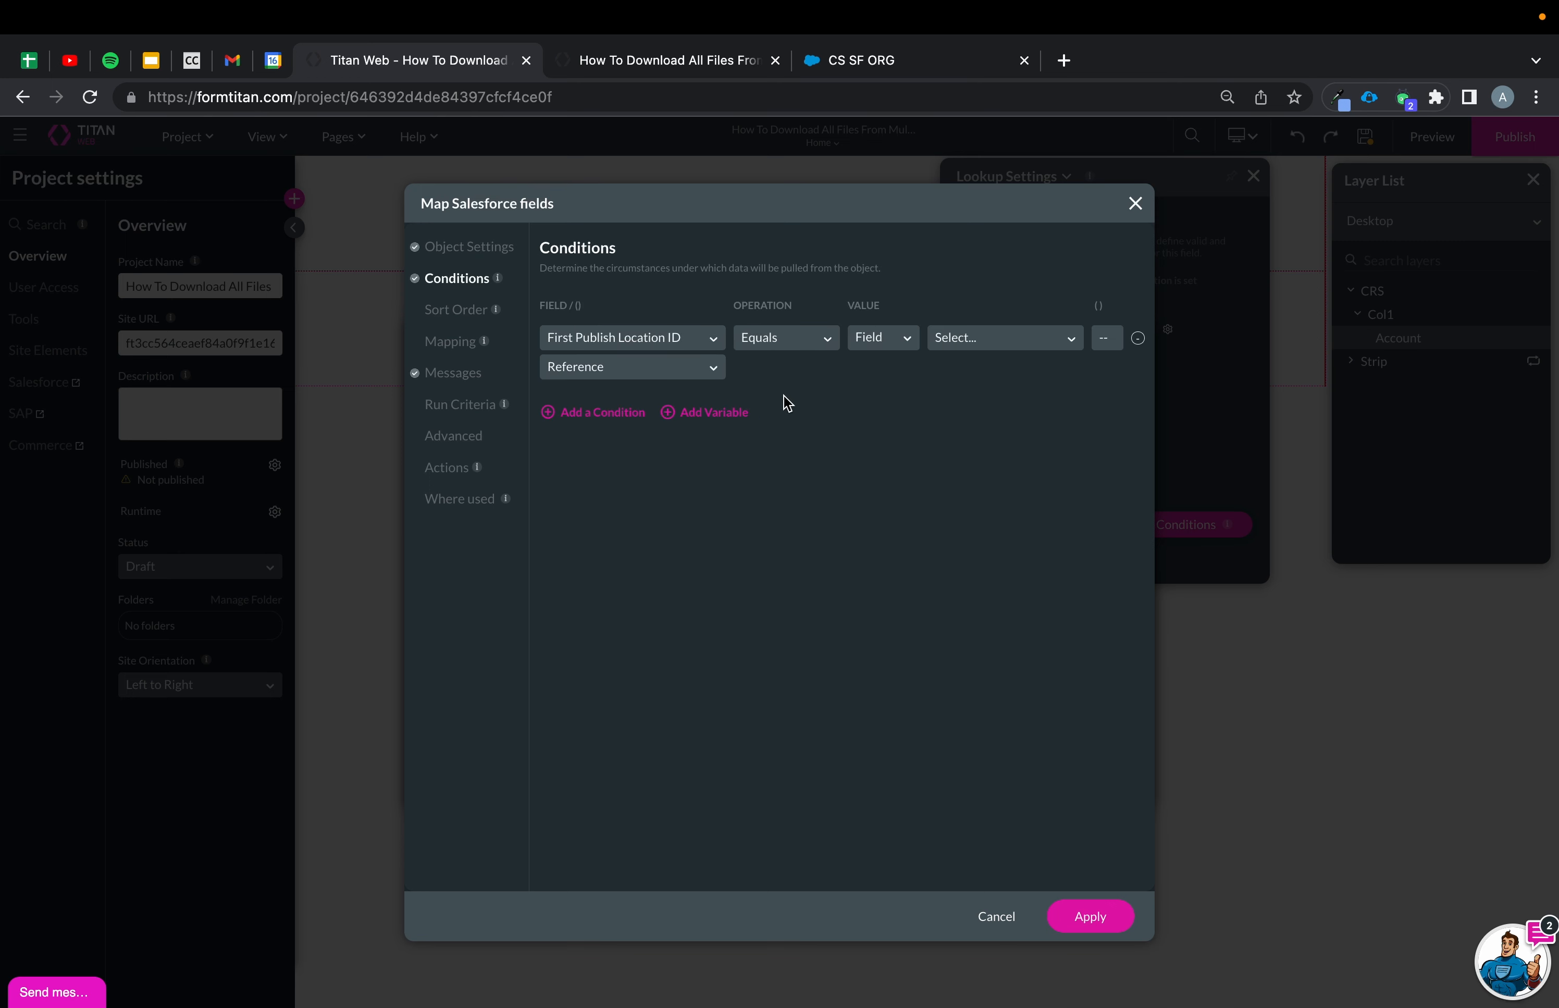
{"action": "left_click", "coordinate": [1002, 340]}
{"action": "type", "text": "repea"}
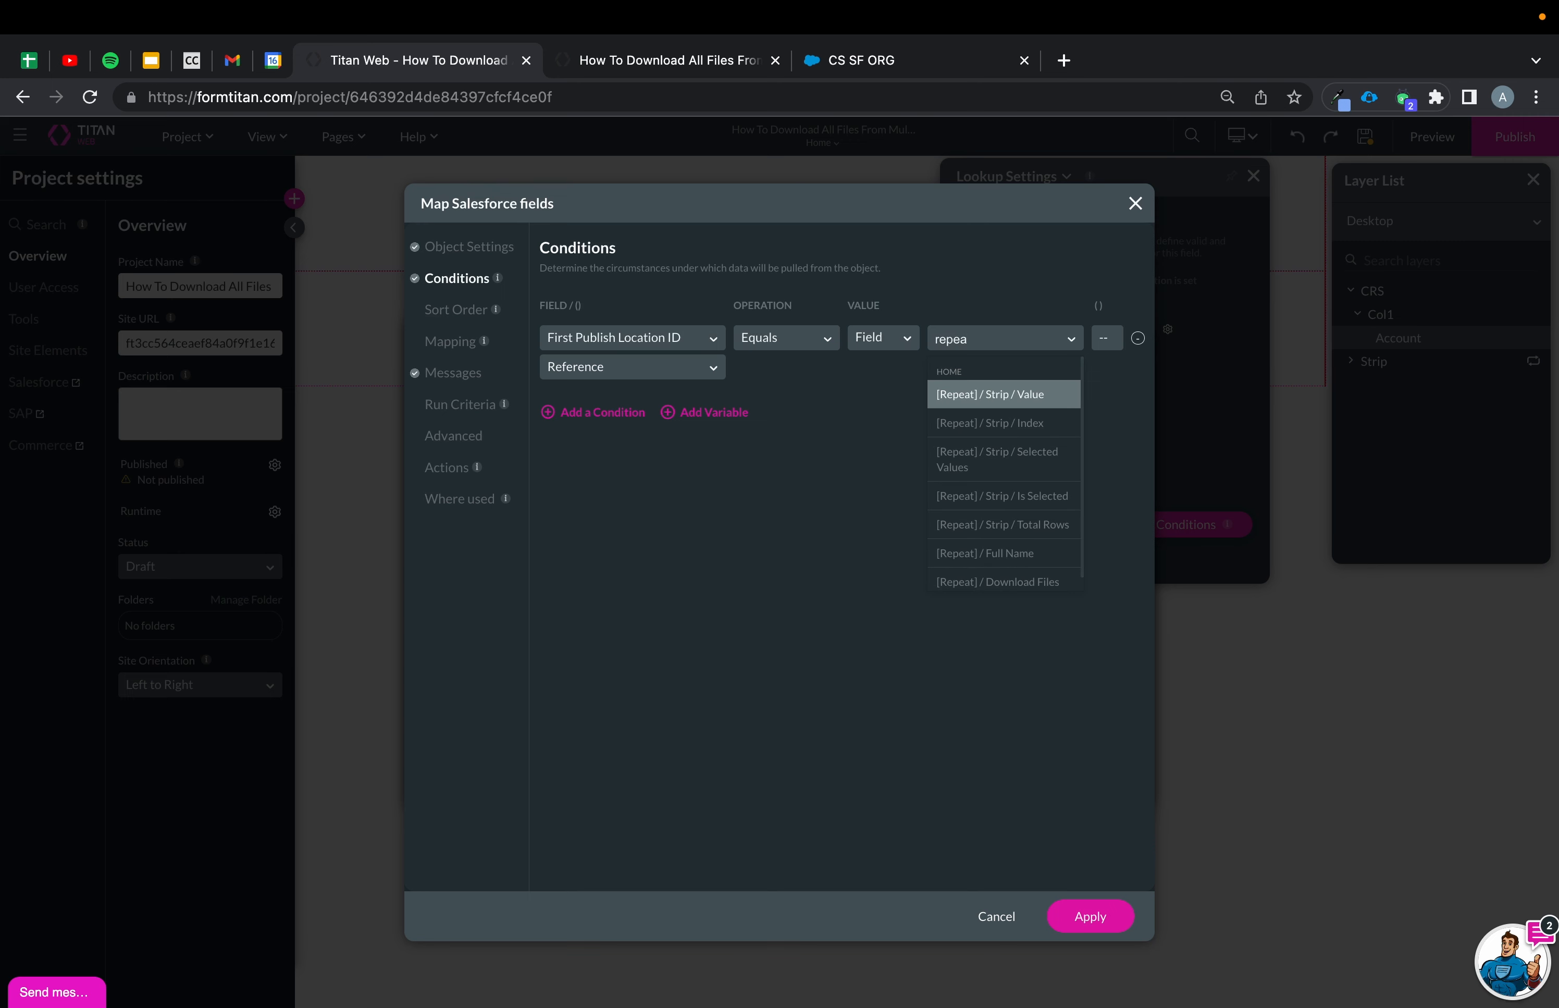
{"action": "left_click", "coordinate": [1011, 396]}
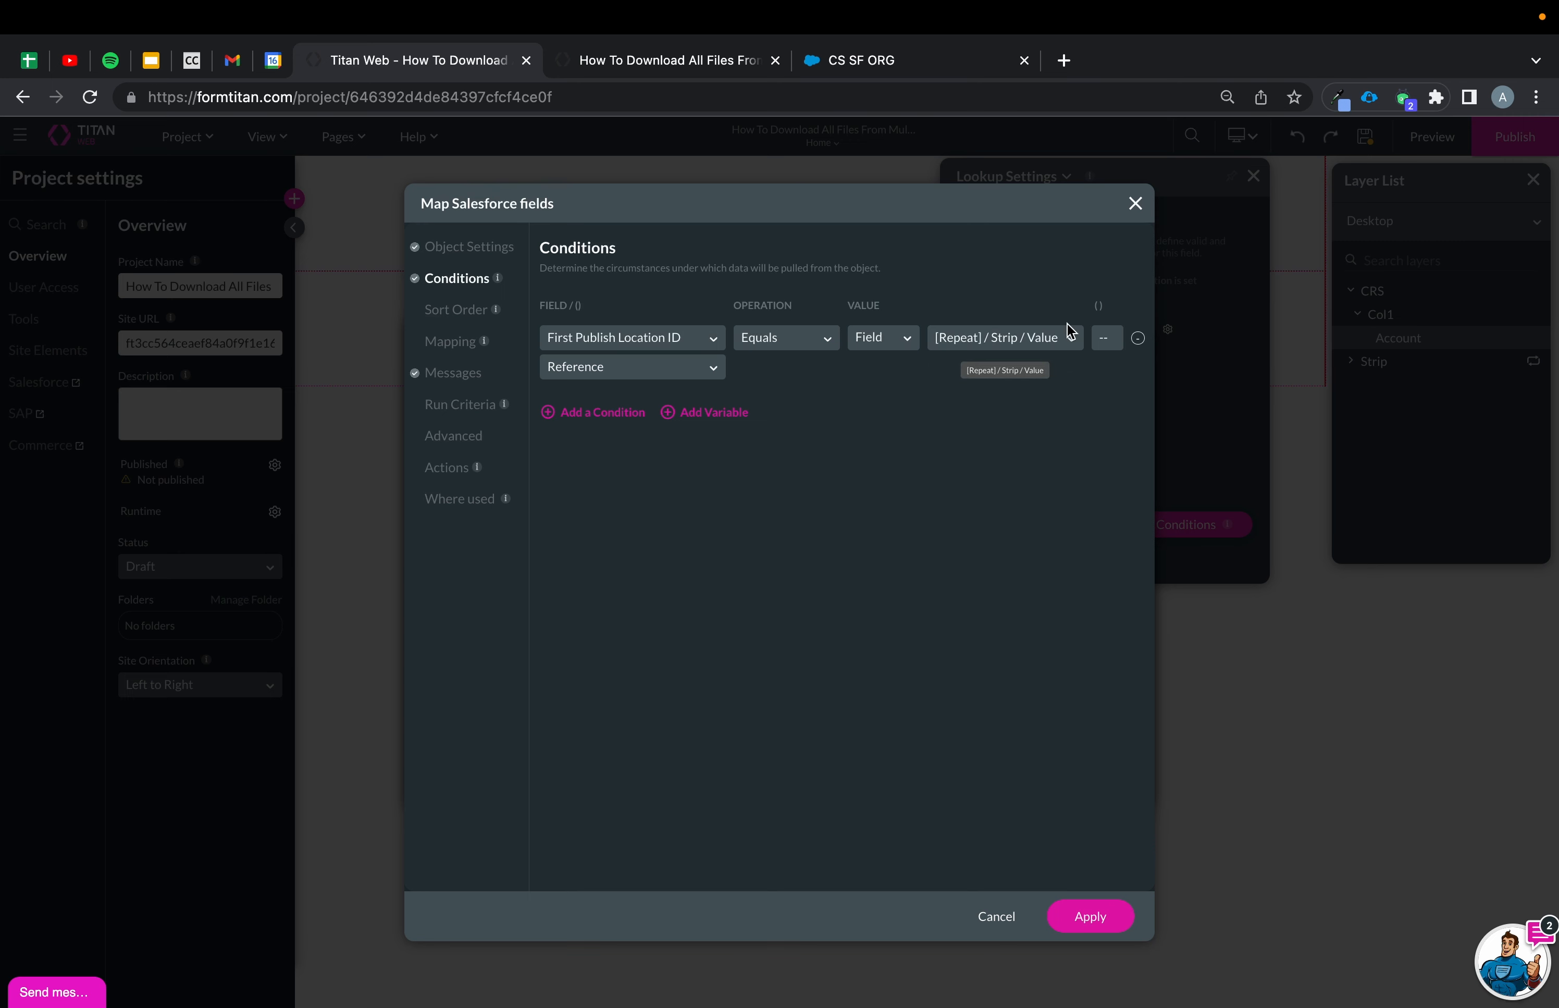
{"action": "left_click", "coordinate": [1035, 339]}
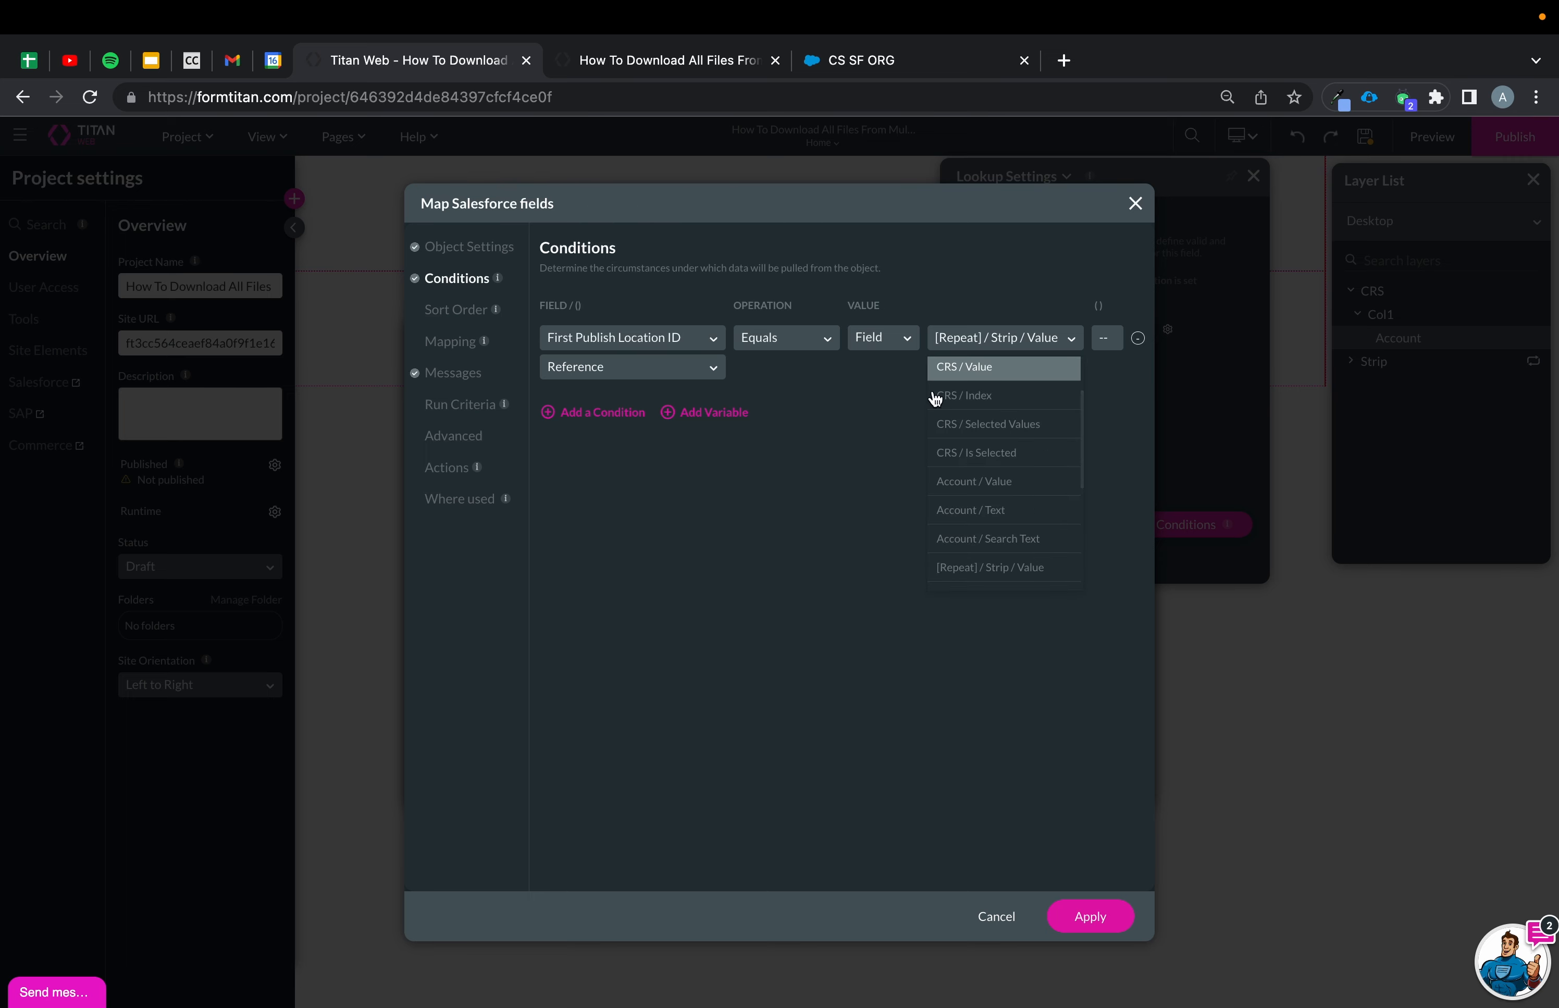
{"action": "left_click", "coordinate": [855, 524]}
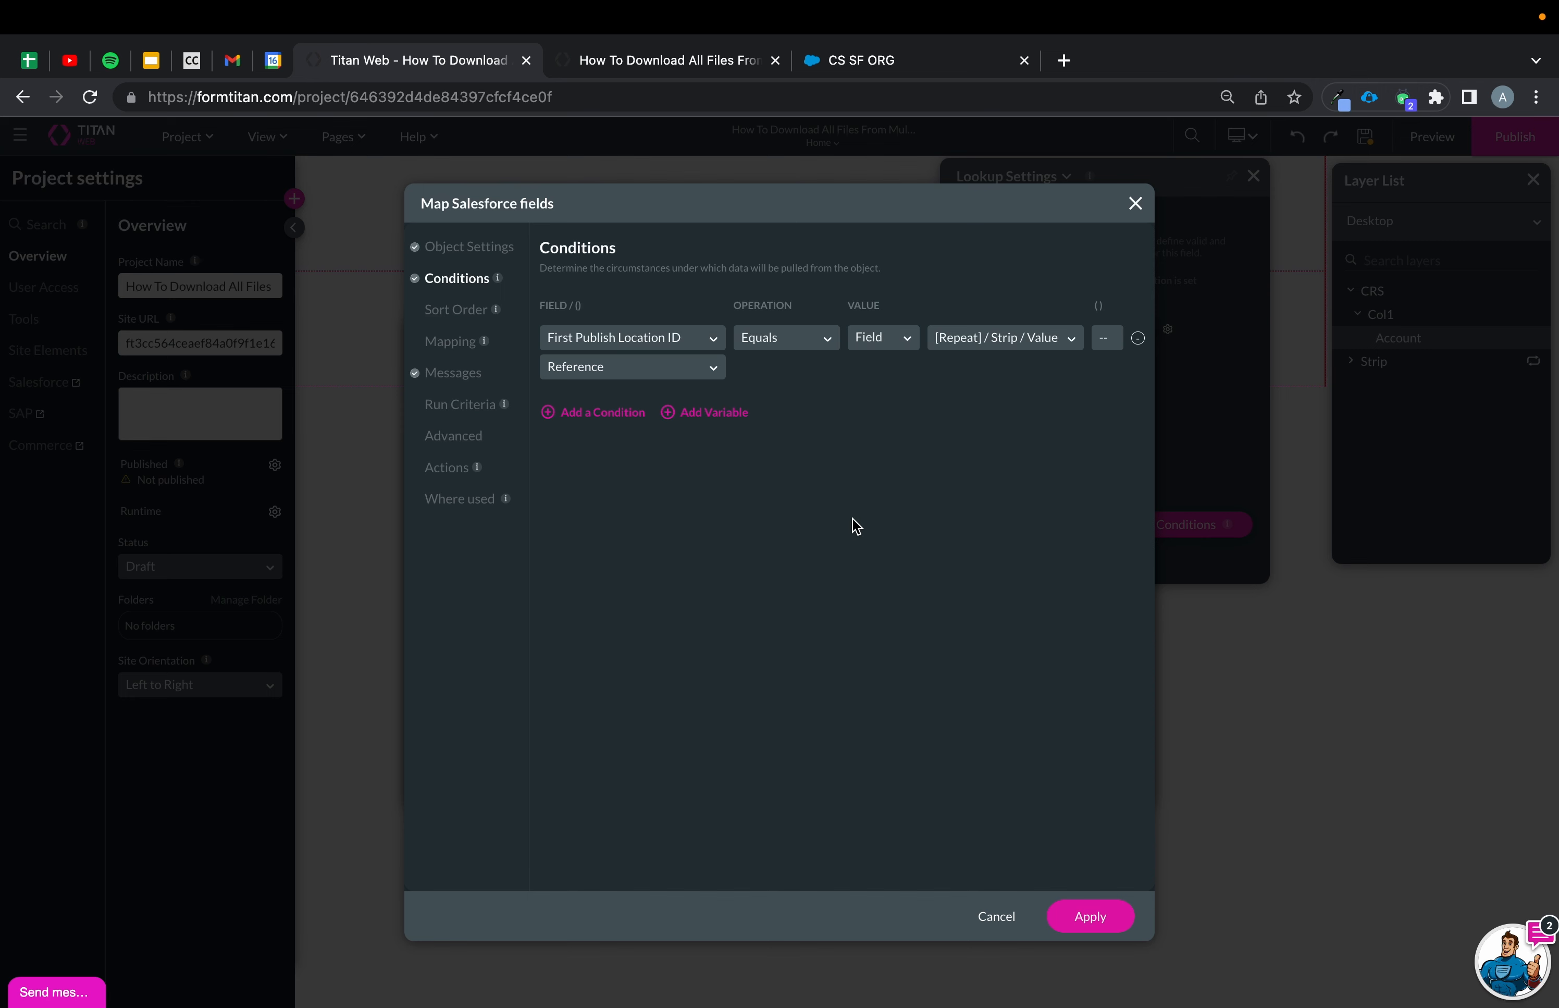
Map the [PV / Home / hashvalues] variable to the Hash Value field, apply, and close the integrations.
{"action": "left_click", "coordinate": [451, 344]}
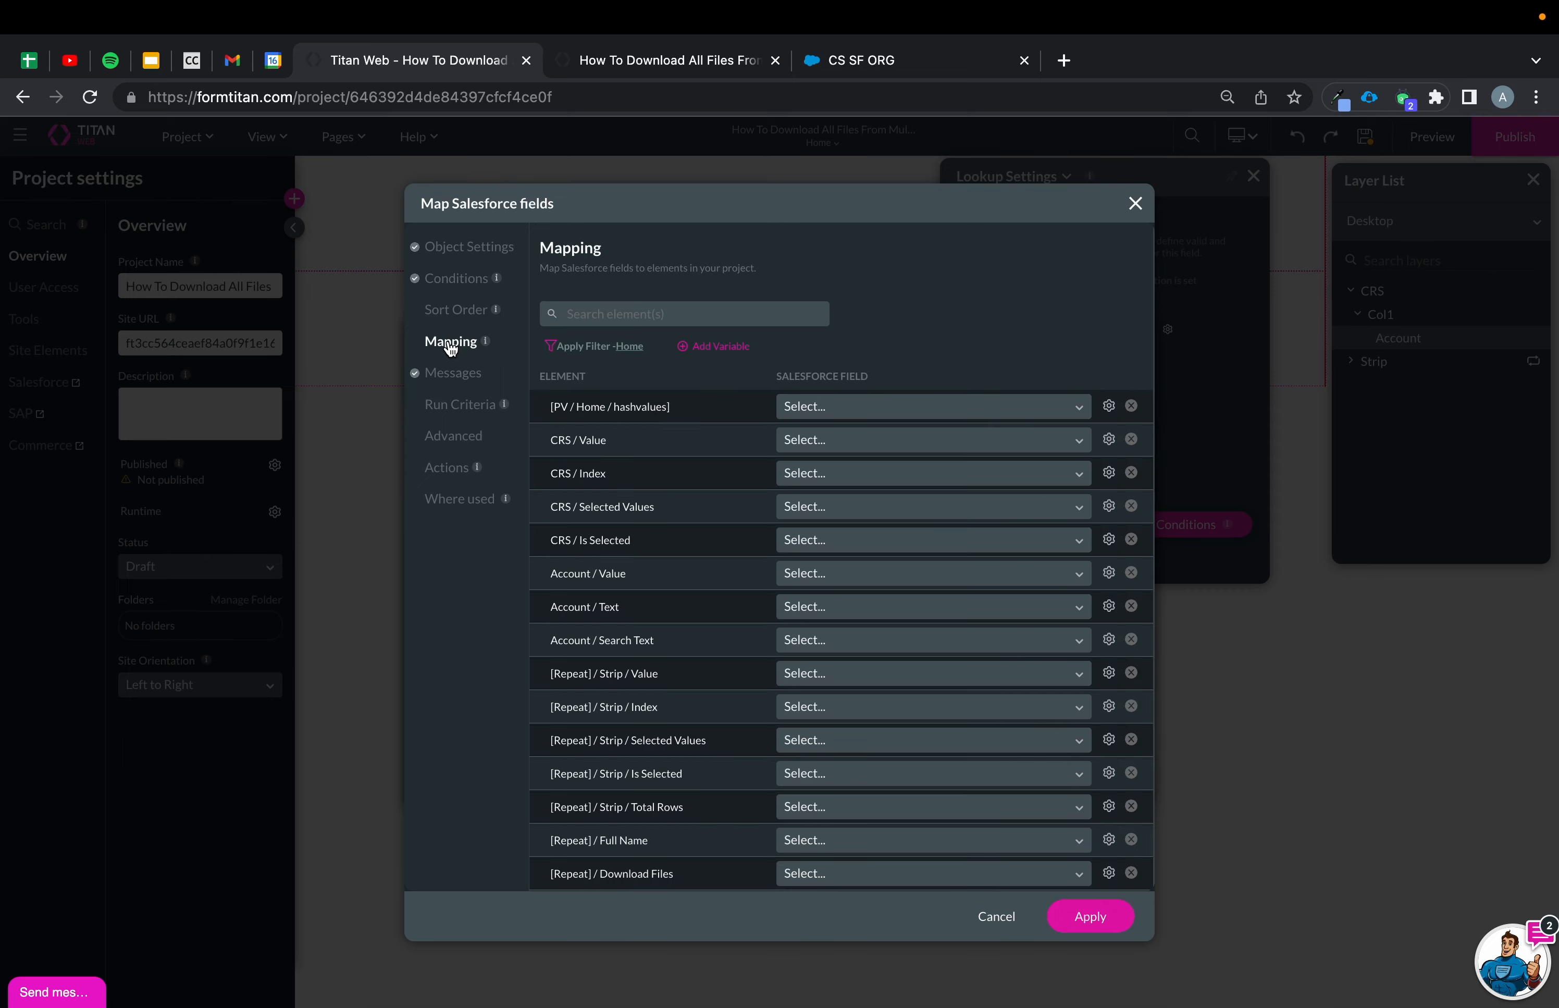
{"action": "left_click", "coordinate": [922, 409]}
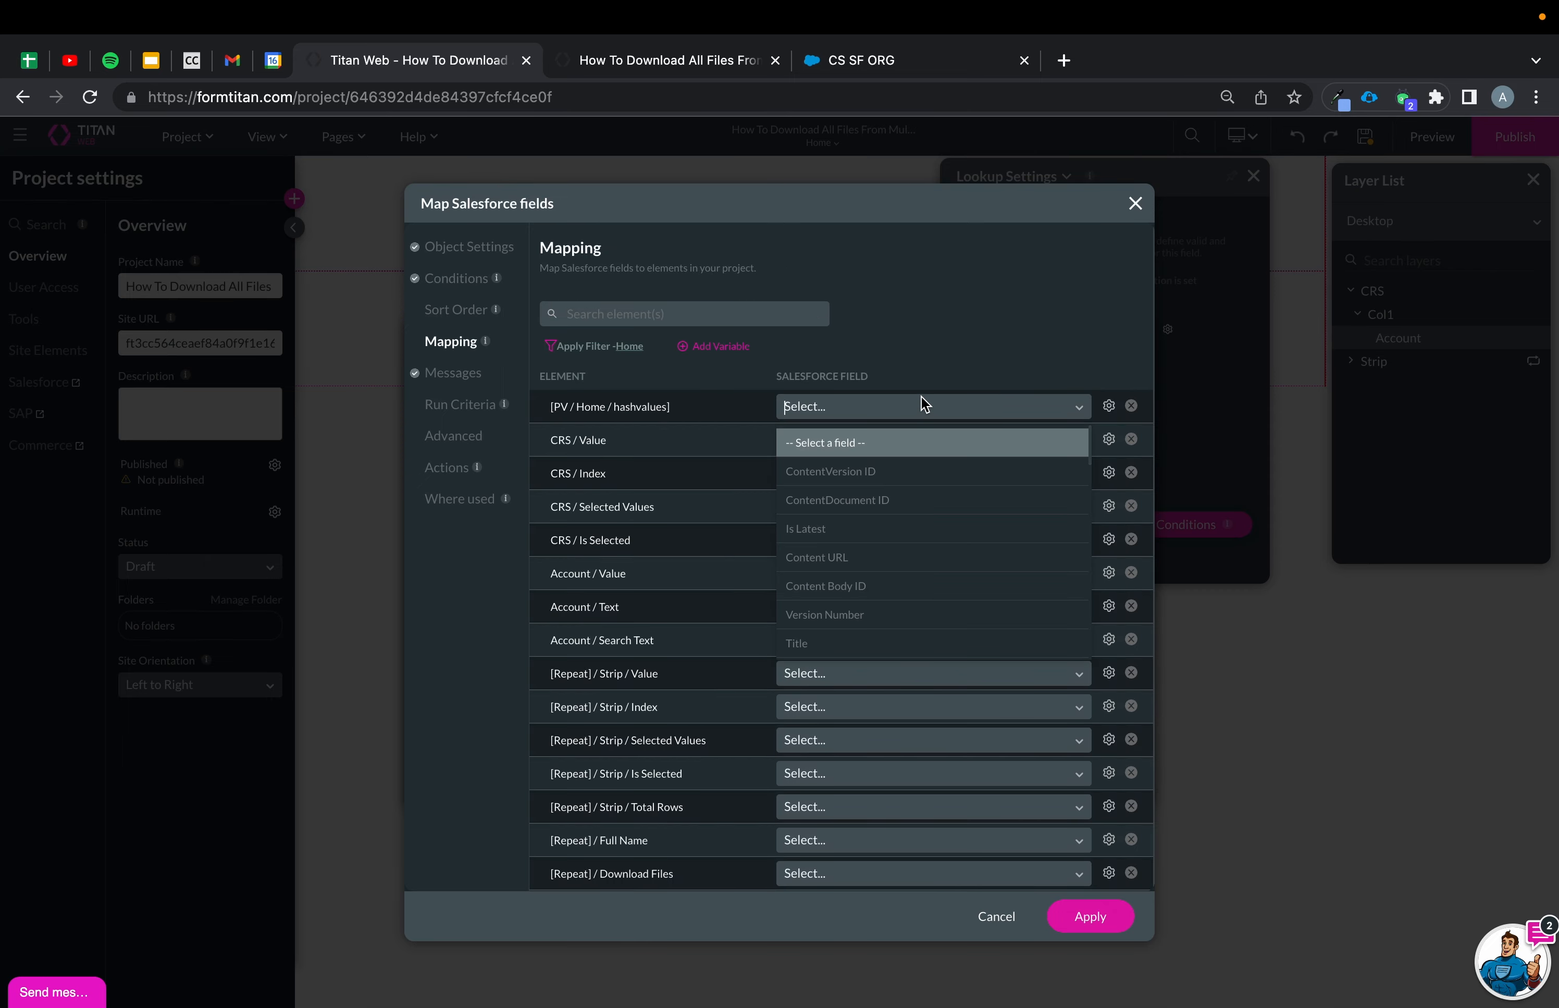
{"action": "type", "text": "has"}
{"action": "left_click", "coordinate": [916, 445]}
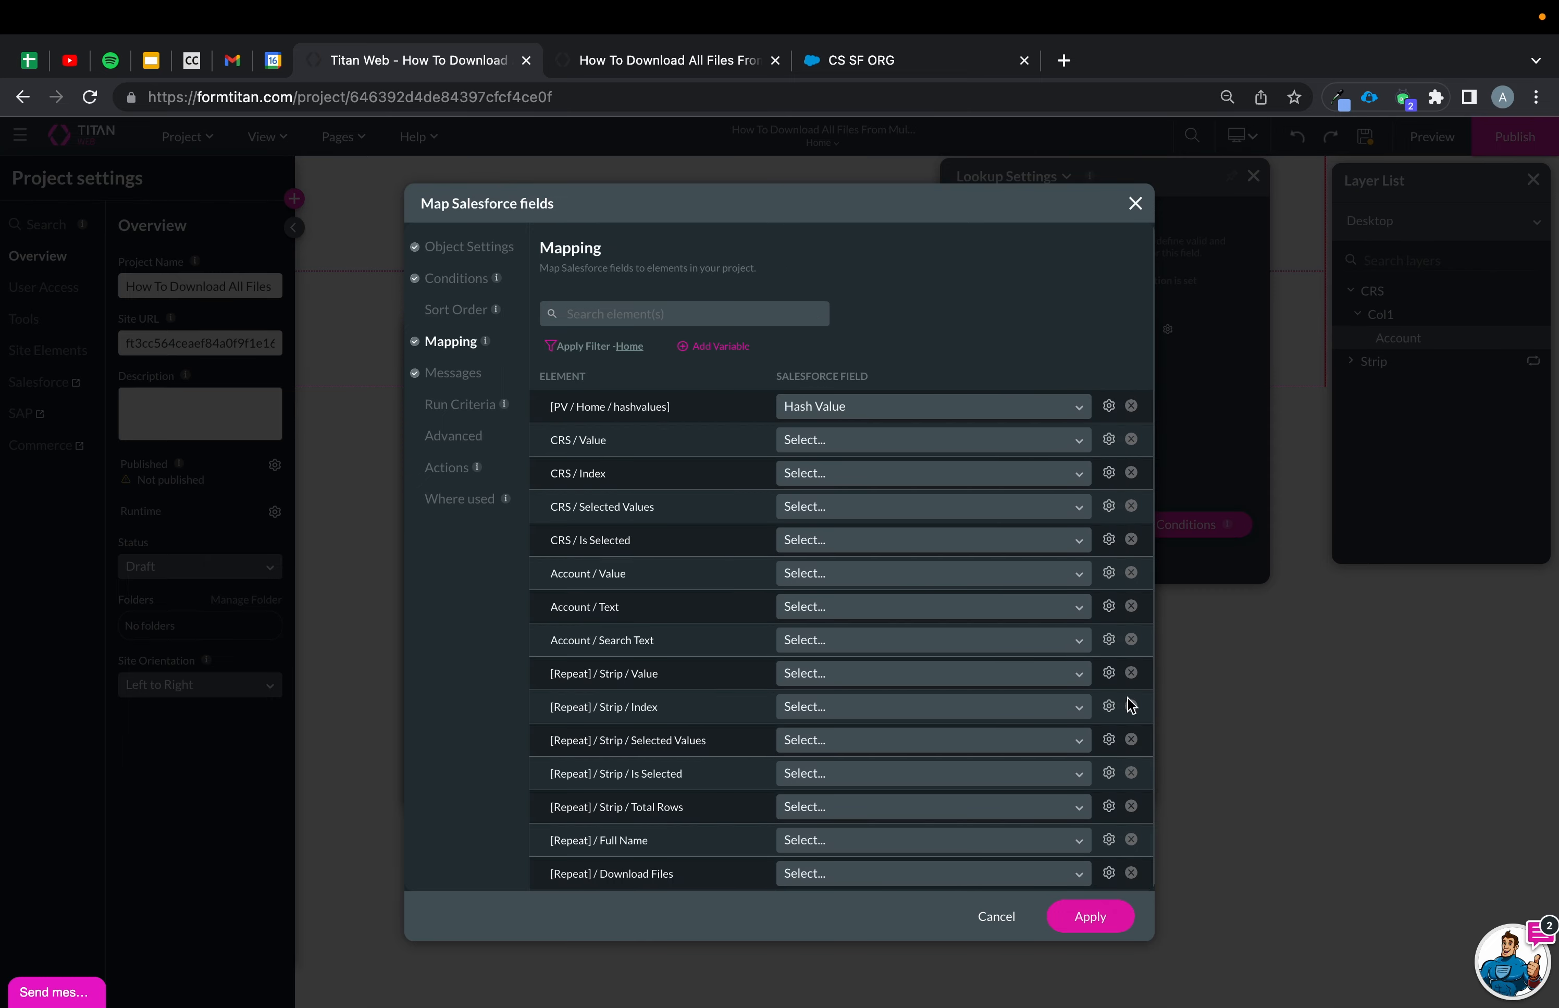
{"action": "left_click", "coordinate": [1120, 934]}
{"action": "left_click", "coordinate": [1093, 785]}
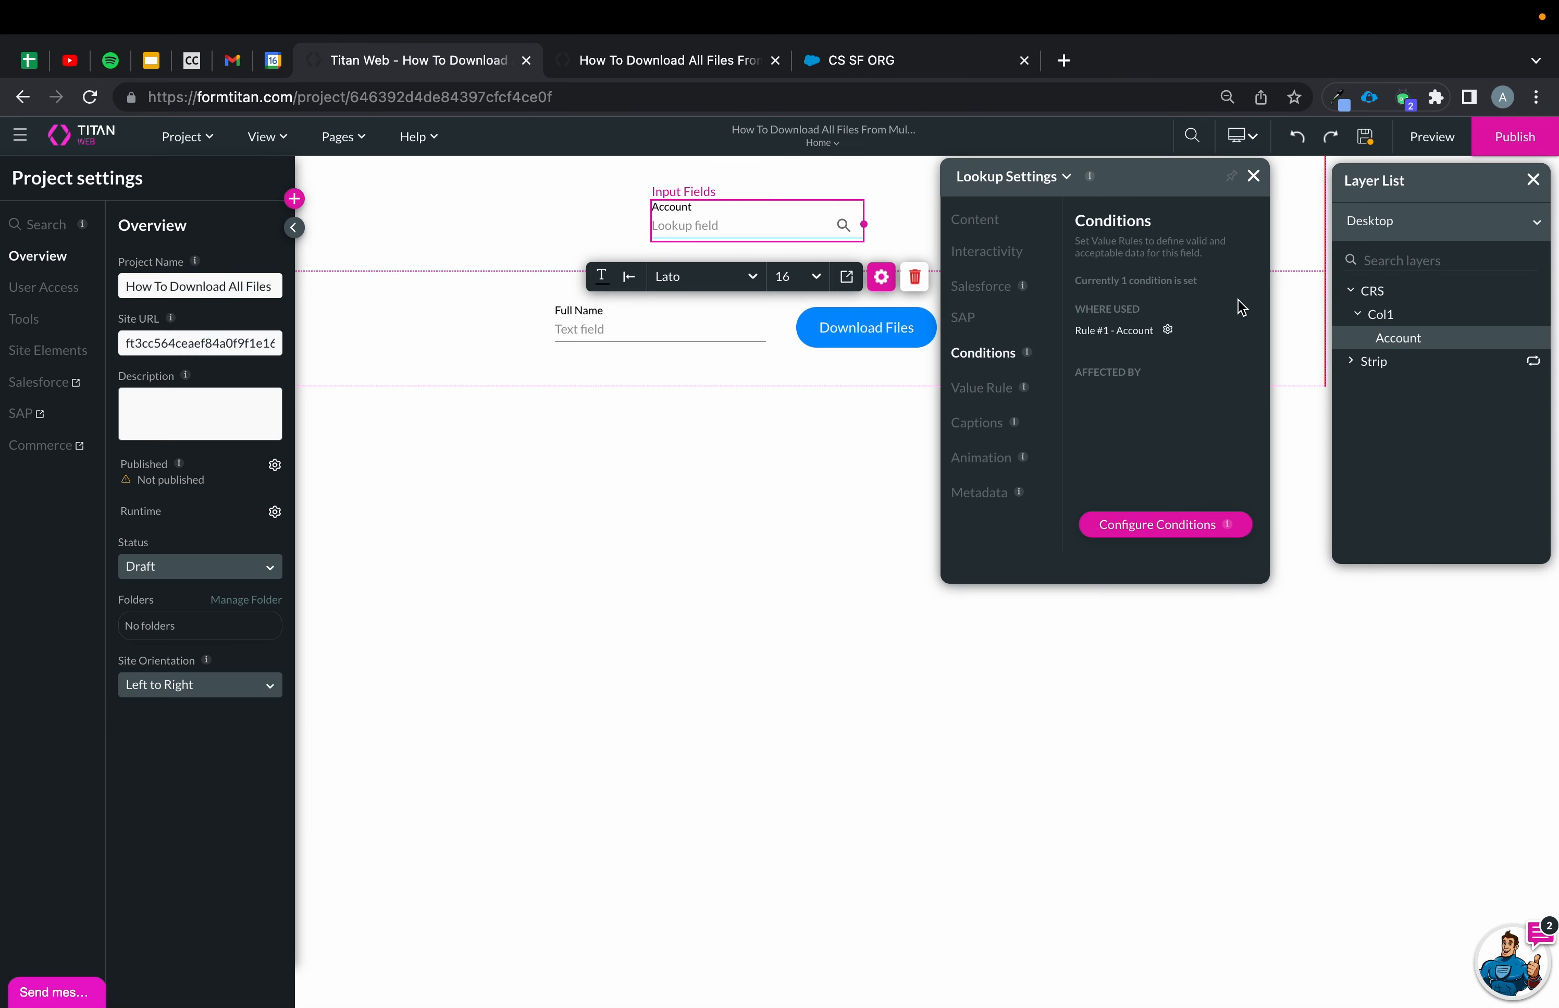
Give the Download Files button an on-click Salesforce Action that runs the #3 Files integration, and apply.
{"action": "left_click", "coordinate": [871, 334]}
{"action": "left_click", "coordinate": [762, 382]}
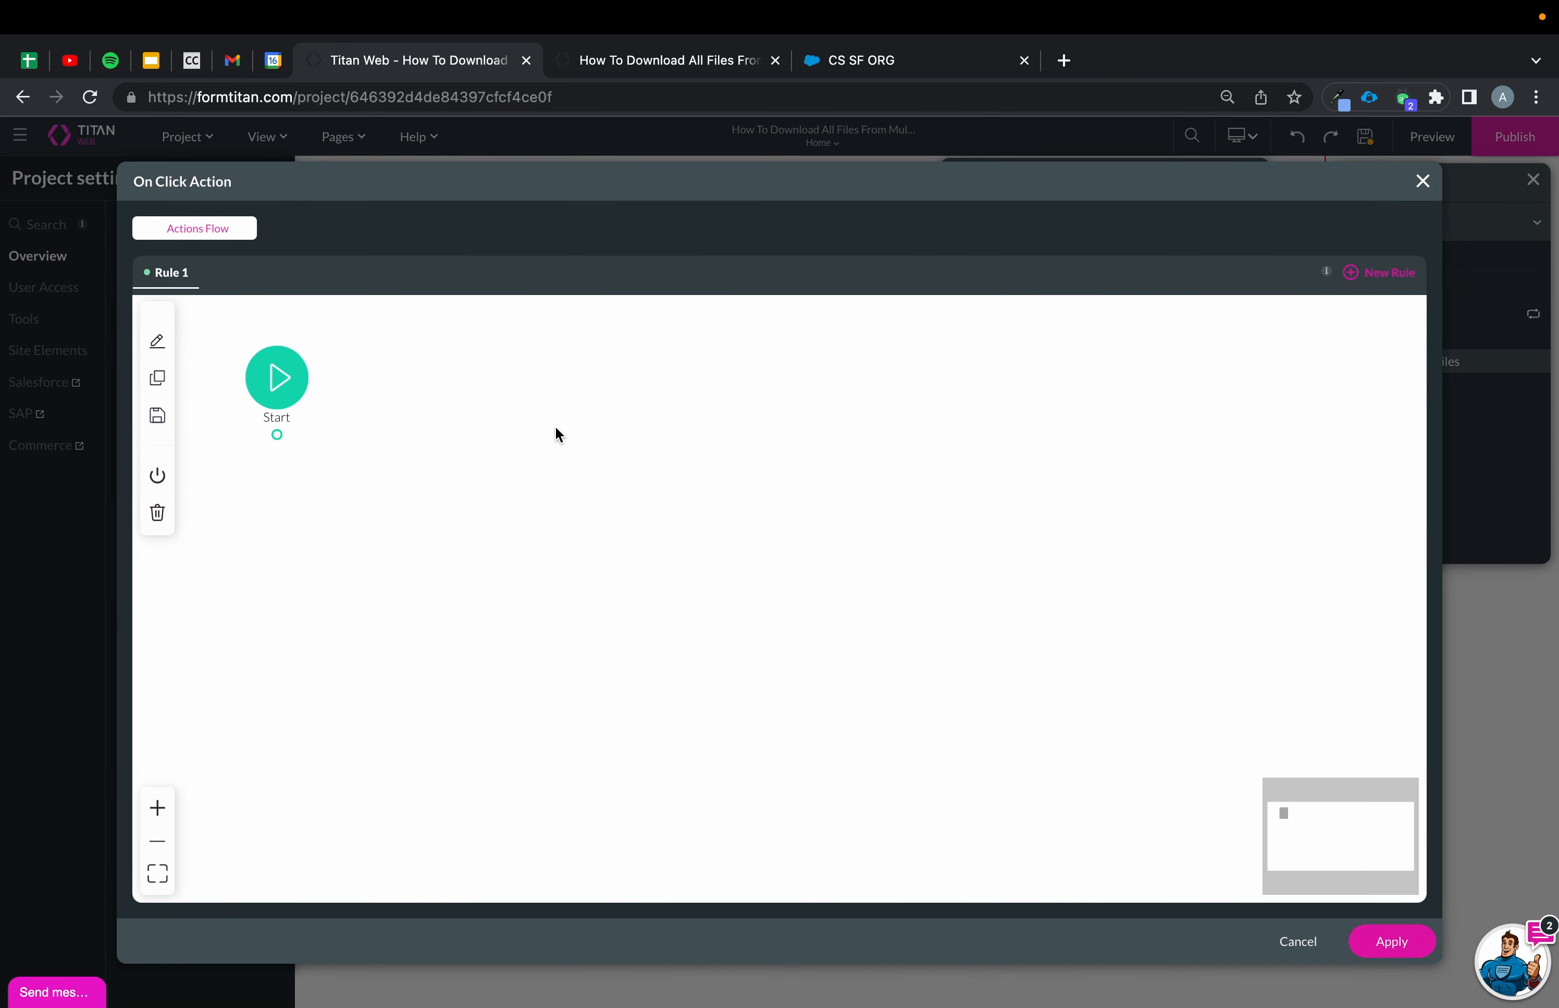
{"action": "left_click", "coordinate": [295, 435]}
{"action": "left_click", "coordinate": [616, 521]}
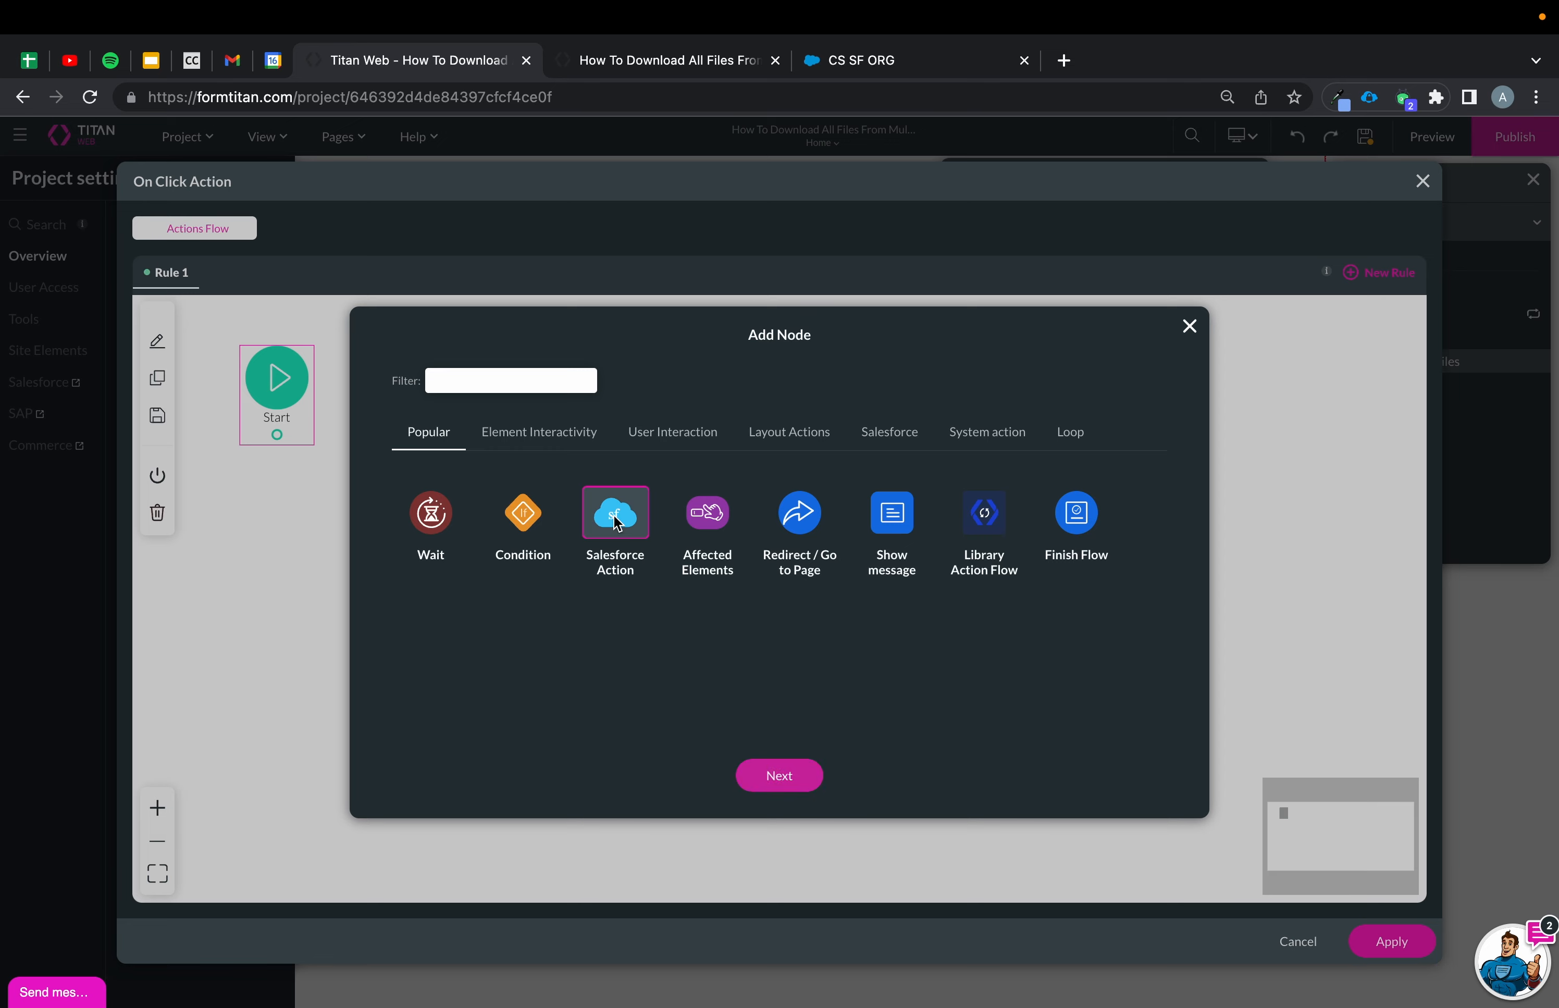
{"action": "left_click", "coordinate": [778, 776]}
{"action": "left_click", "coordinate": [735, 463]}
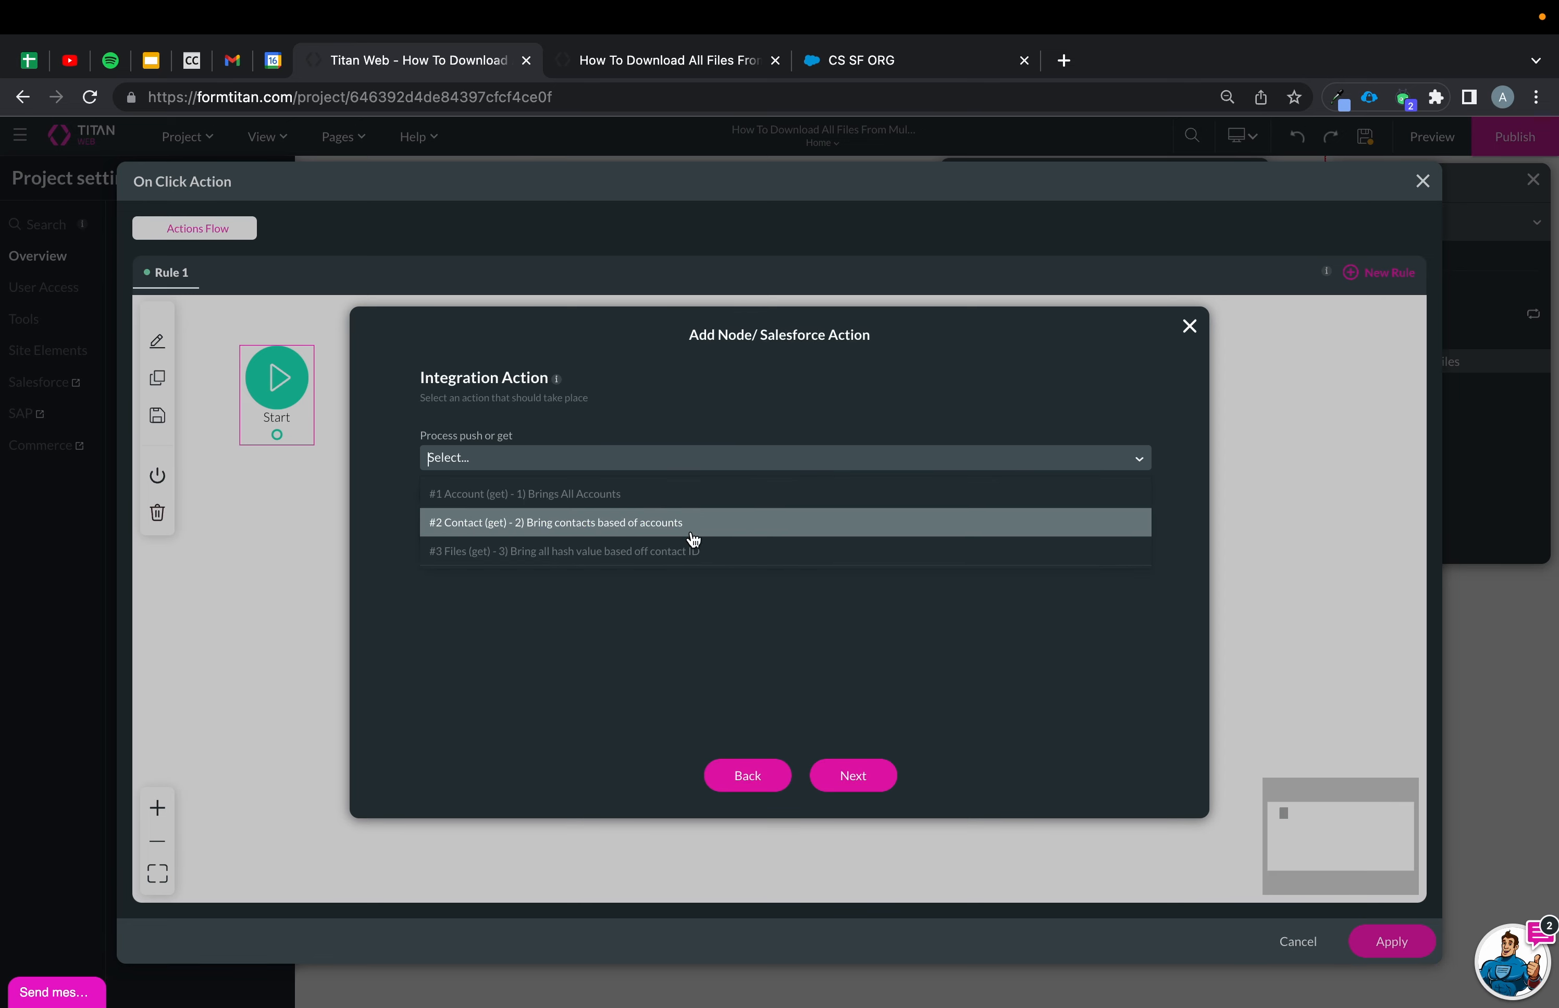
{"action": "left_click", "coordinate": [683, 552]}
{"action": "left_click", "coordinate": [852, 775]}
{"action": "left_click", "coordinate": [859, 782]}
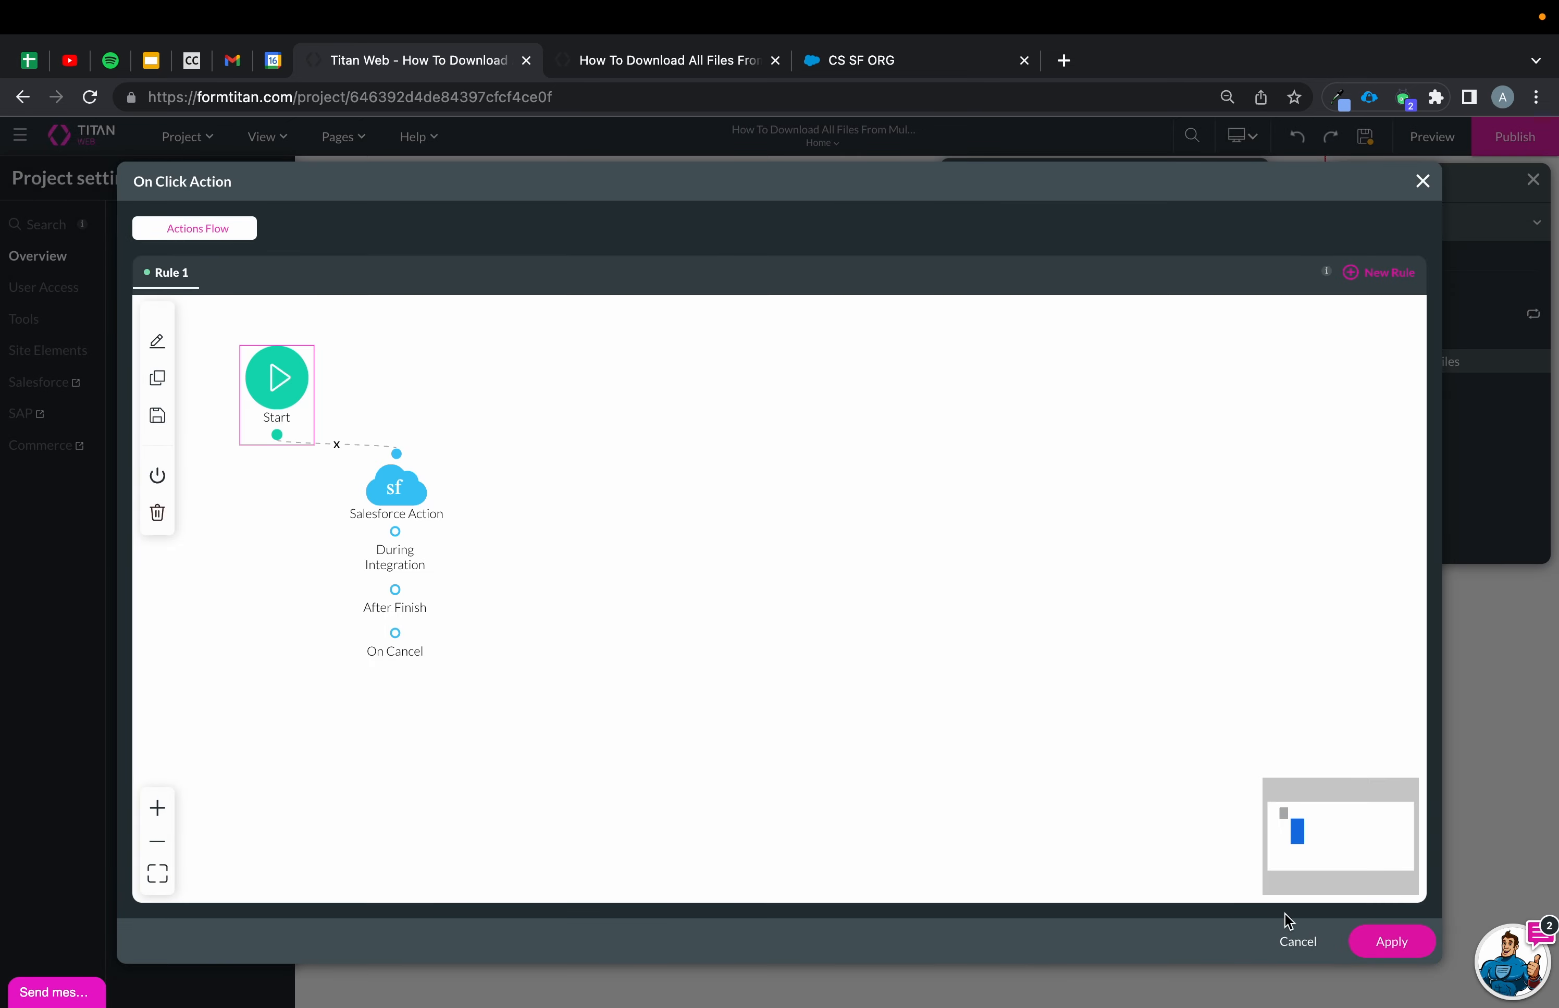
{"action": "left_click", "coordinate": [1367, 939]}
Preview the page, look up the Phoenix Recruiters account, and try the first contact's Download Files button.
{"action": "left_click", "coordinate": [1367, 138]}
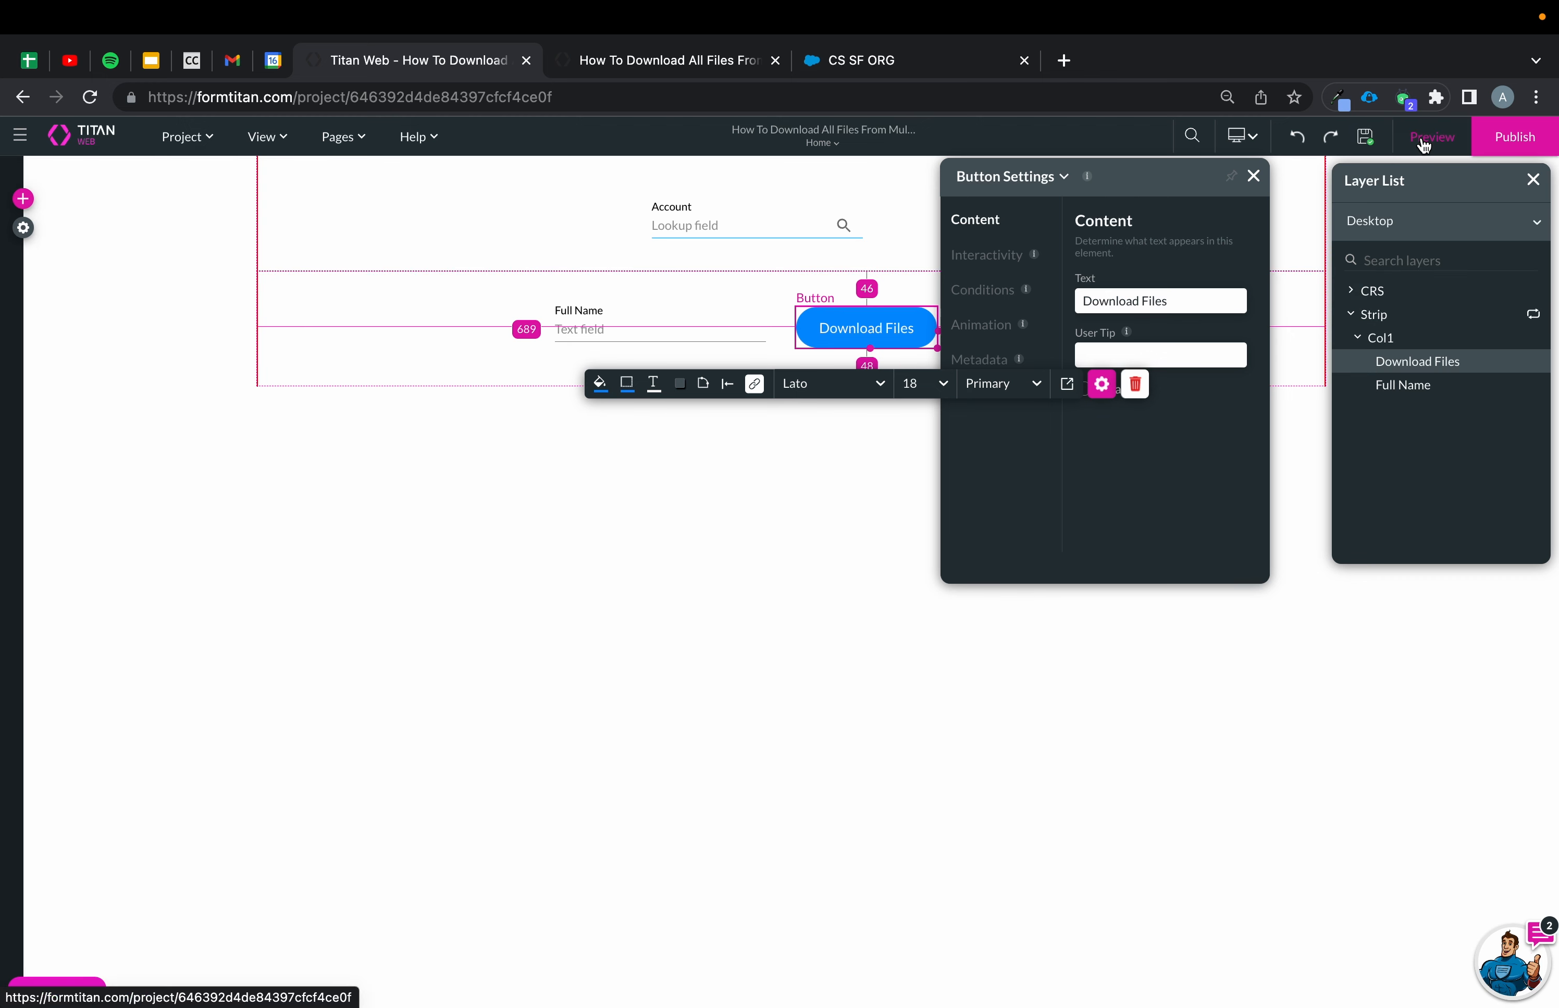
{"action": "left_click", "coordinate": [649, 56]}
{"action": "left_click", "coordinate": [90, 97]}
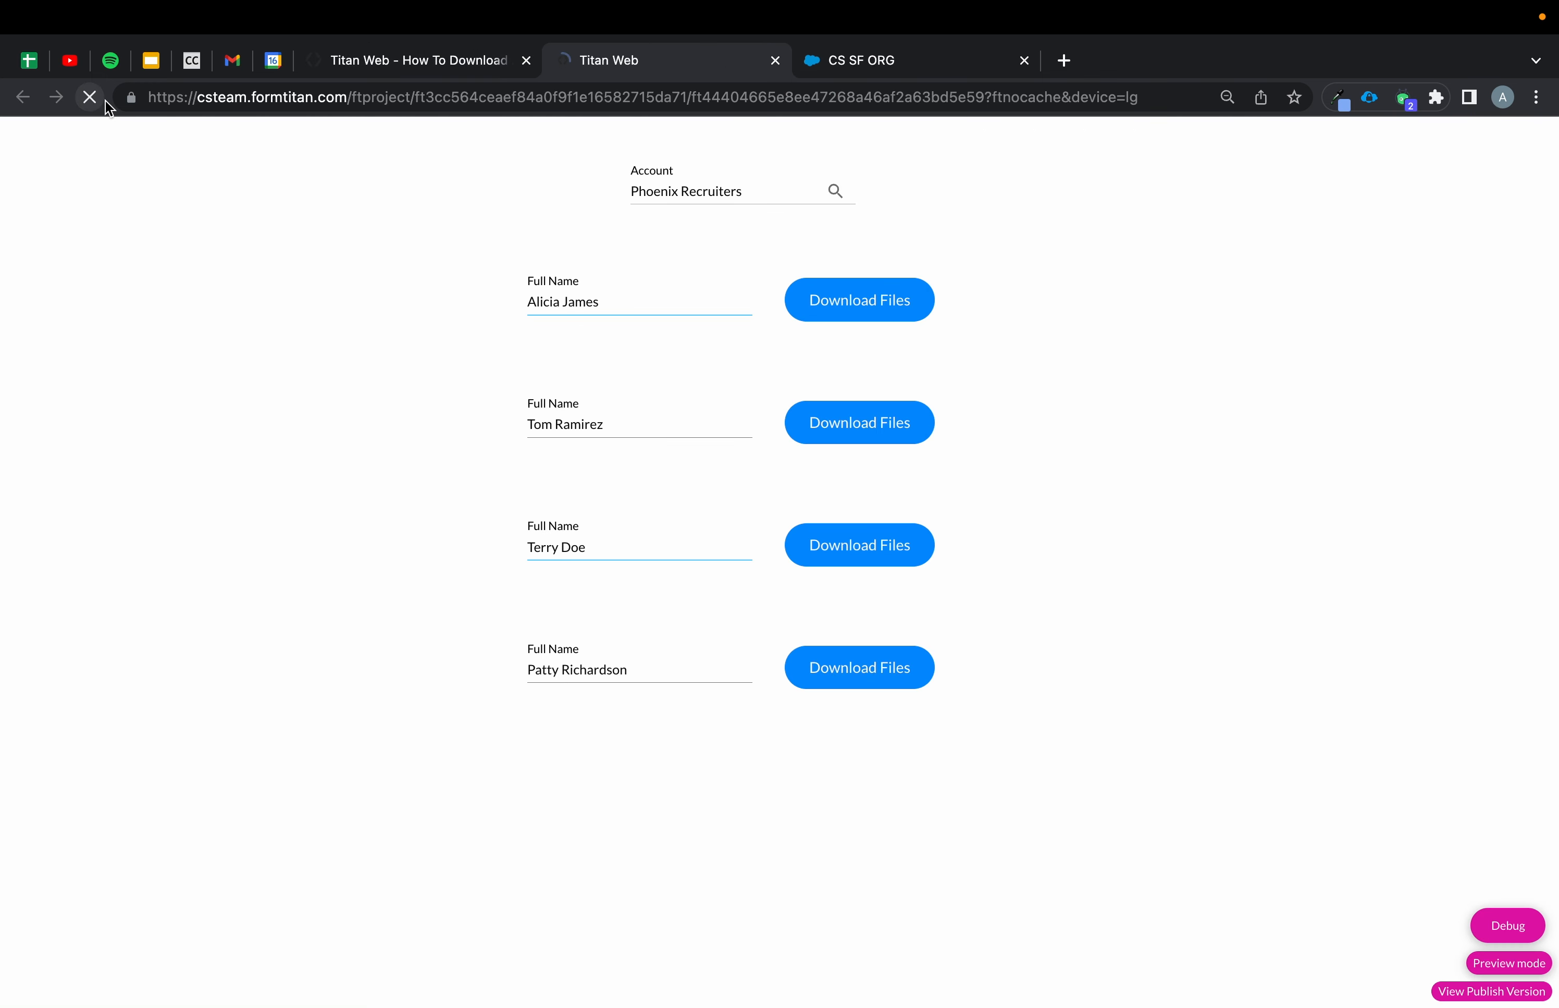
{"action": "left_click", "coordinate": [709, 192]}
{"action": "type", "text": "p"}
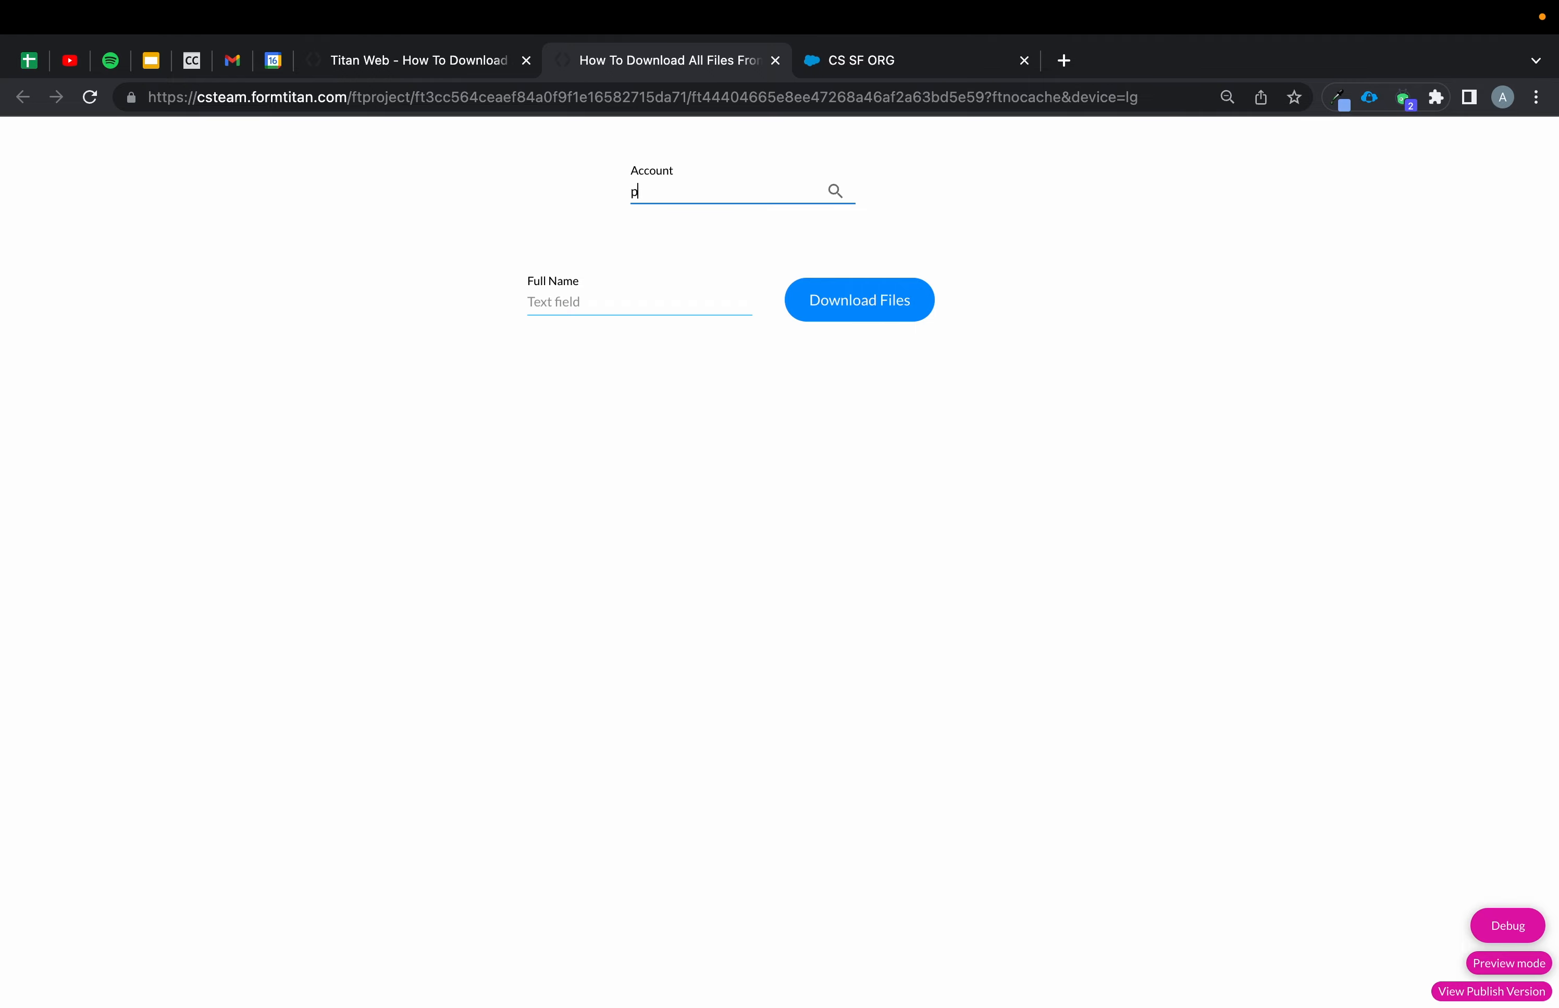
{"action": "type", "text": "hoen"}
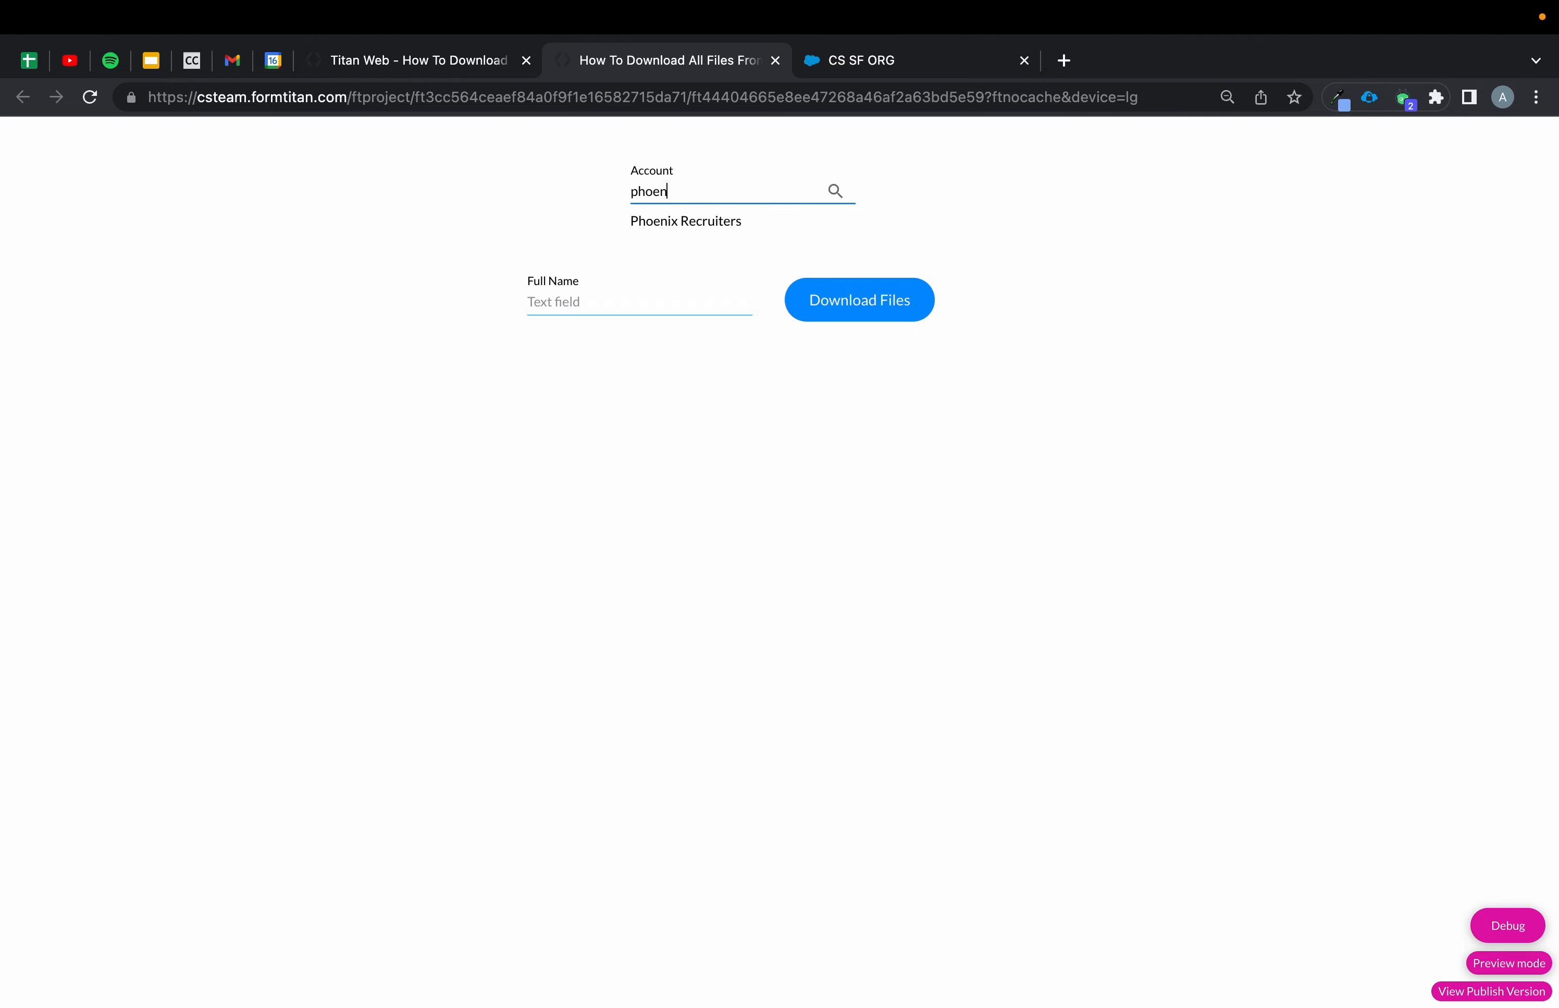
{"action": "left_click", "coordinate": [683, 226]}
{"action": "left_click", "coordinate": [902, 318]}
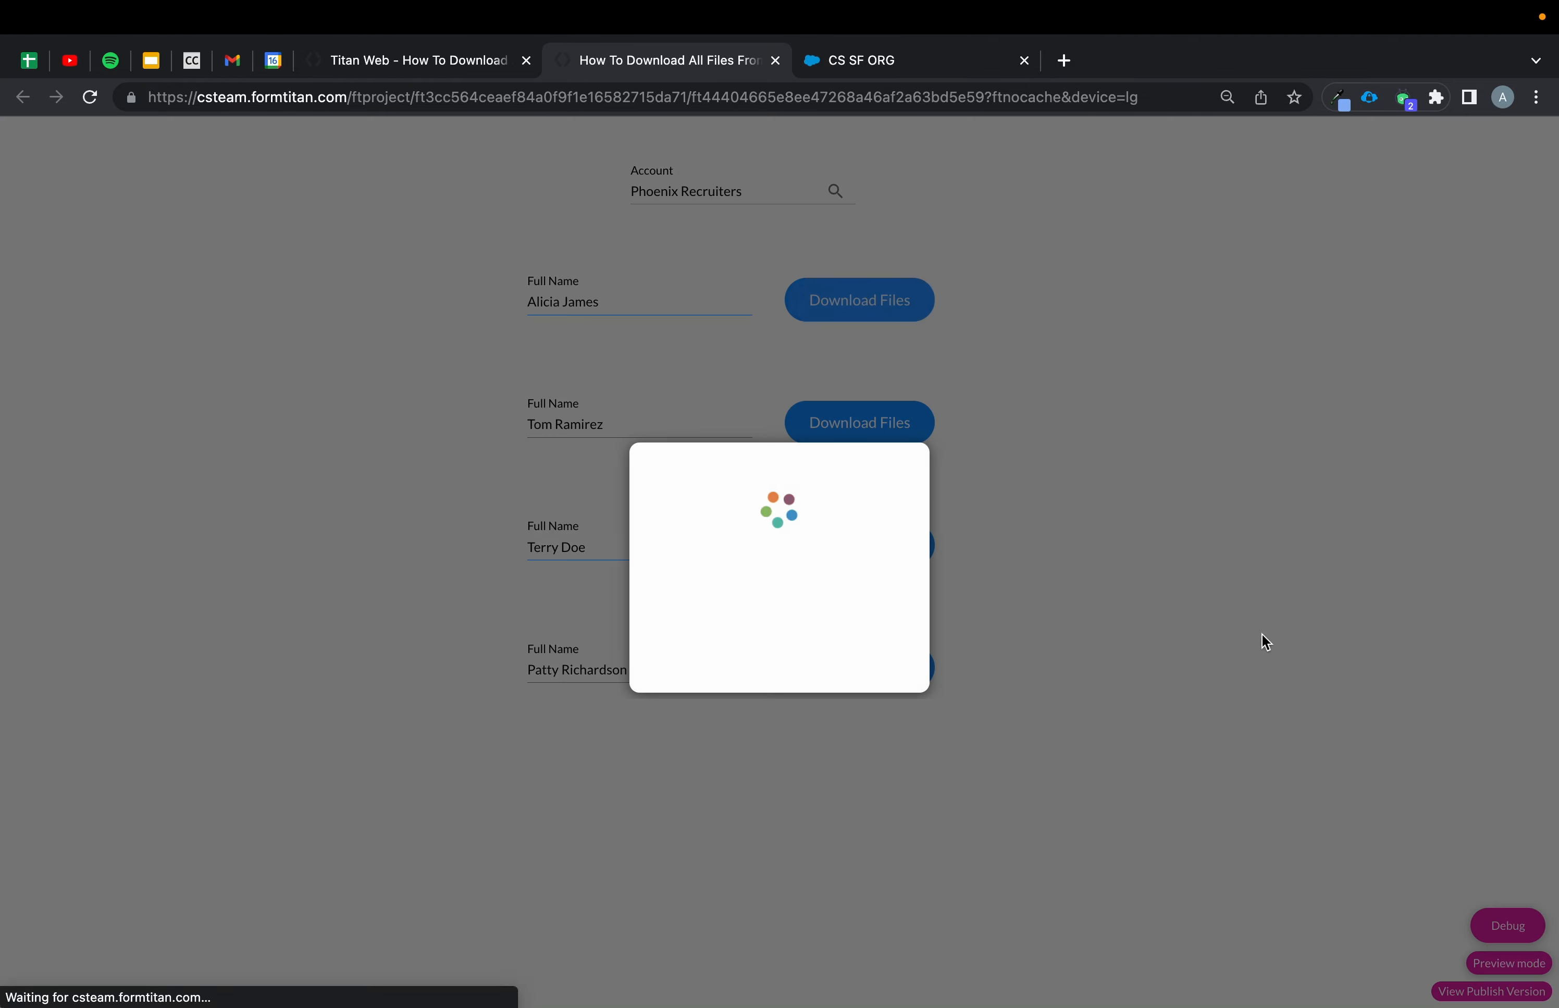
Open the Debug panel and inspect the hashvalues page variable's value.
{"action": "left_click", "coordinate": [1512, 936]}
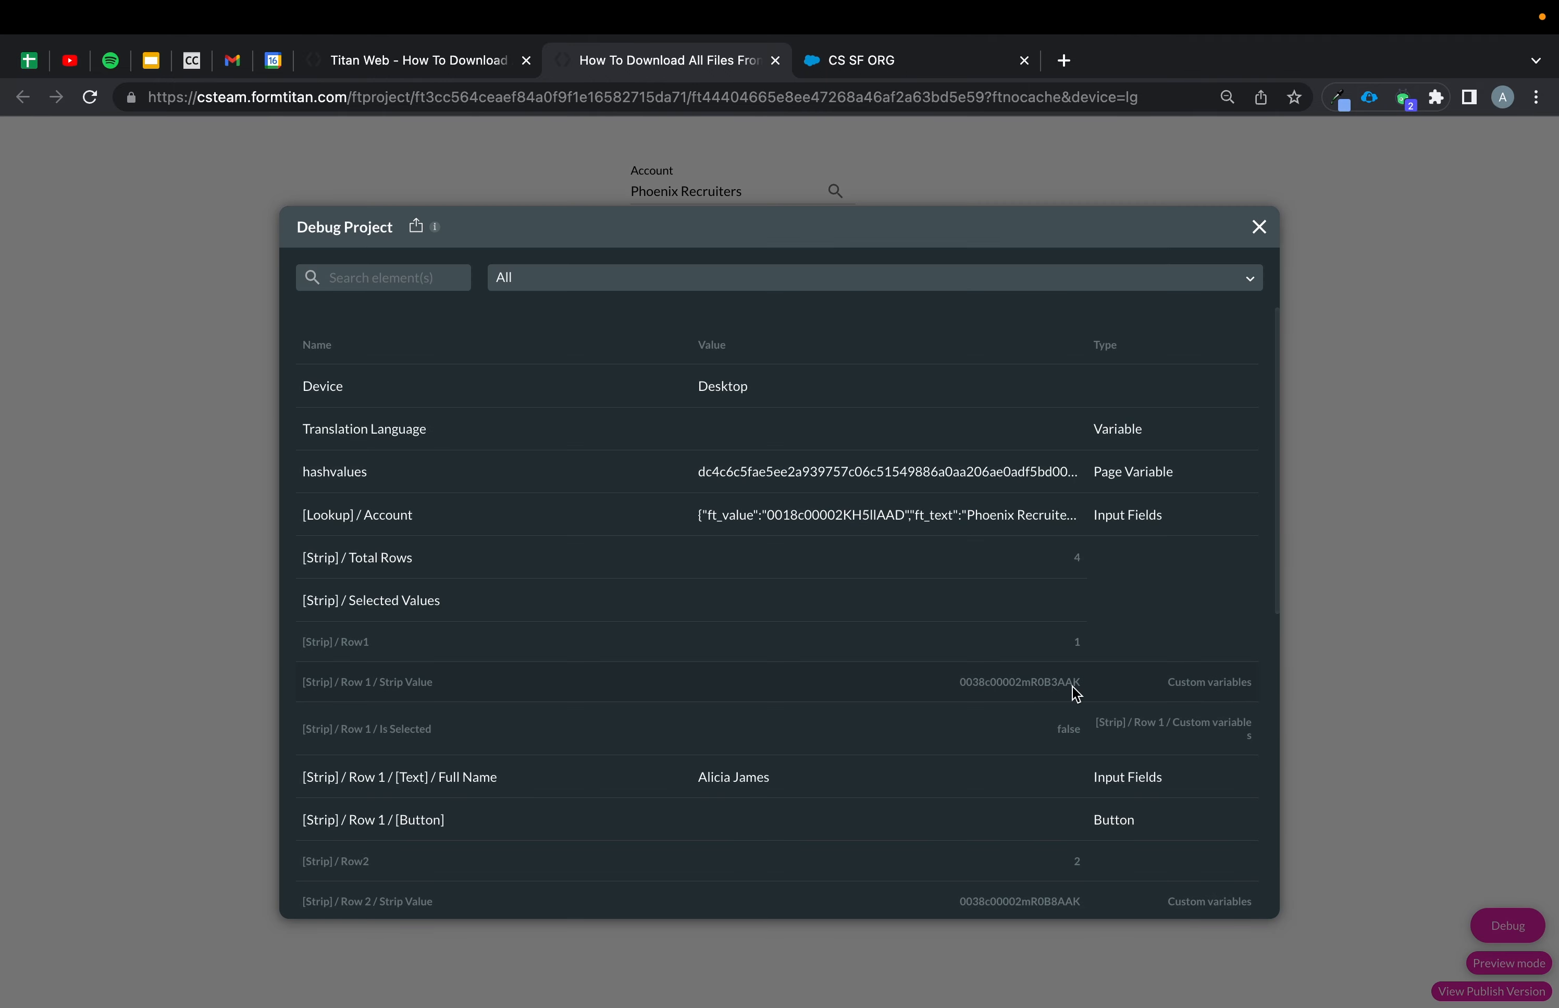
{"action": "mouse_move", "coordinate": [905, 468]}
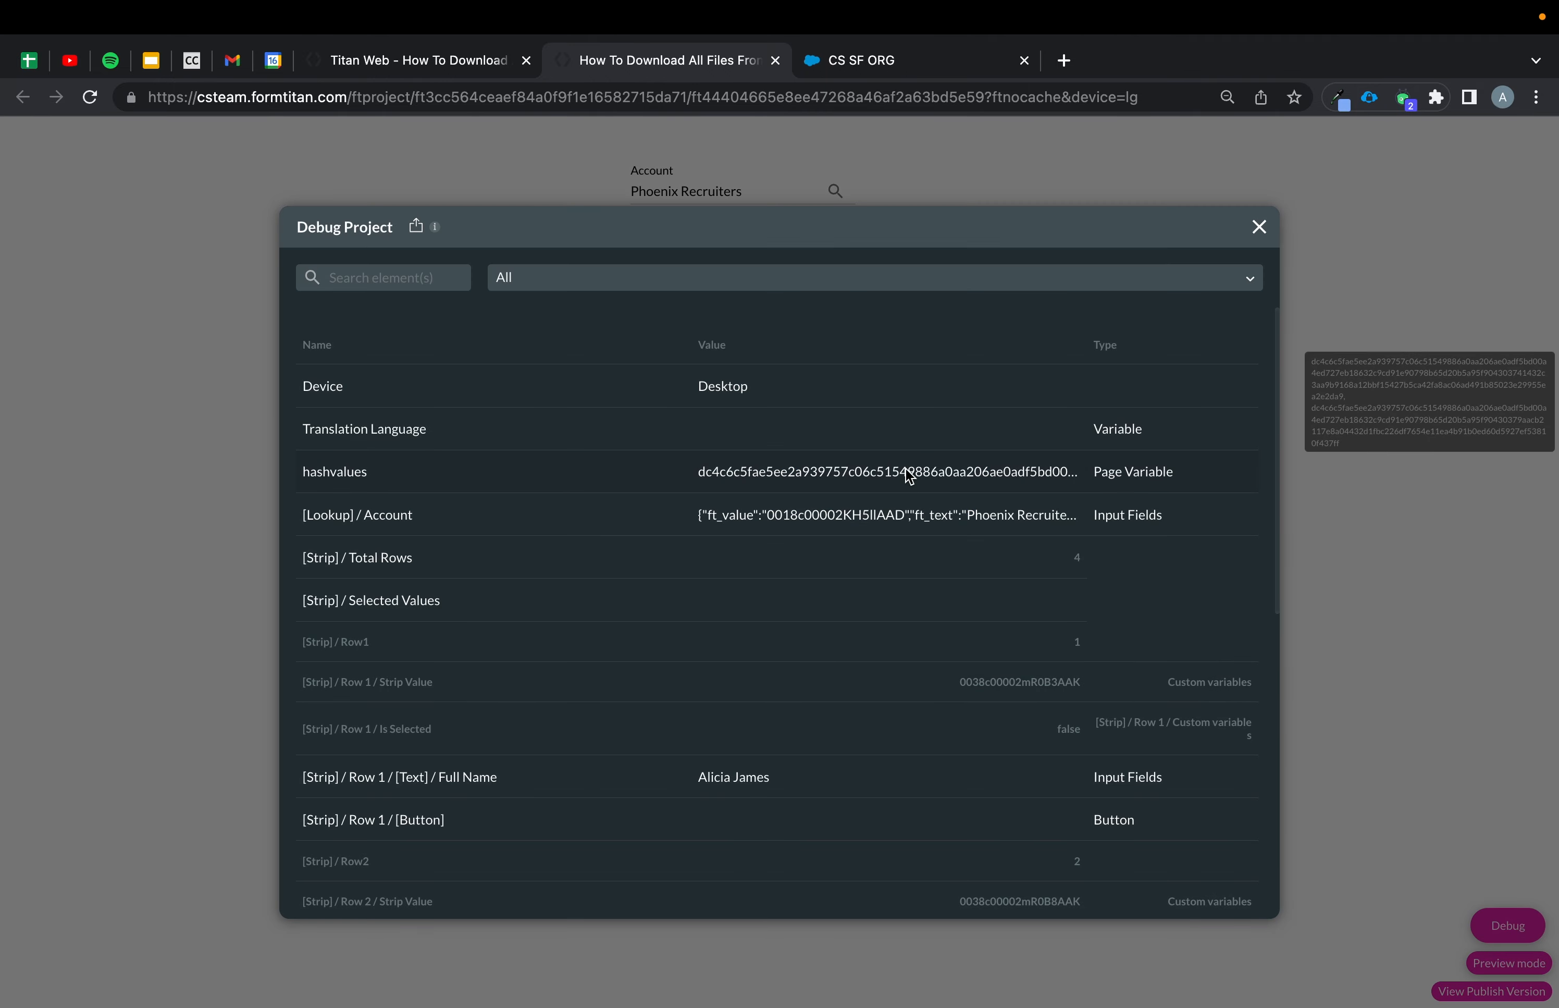
{"action": "scroll", "coordinate": [905, 468], "scroll_direction": "up", "scroll_amount": 5}
{"action": "scroll", "coordinate": [905, 468], "scroll_direction": "right", "scroll_amount": 5}
{"action": "scroll", "coordinate": [910, 476], "scroll_direction": "right", "scroll_amount": 1}
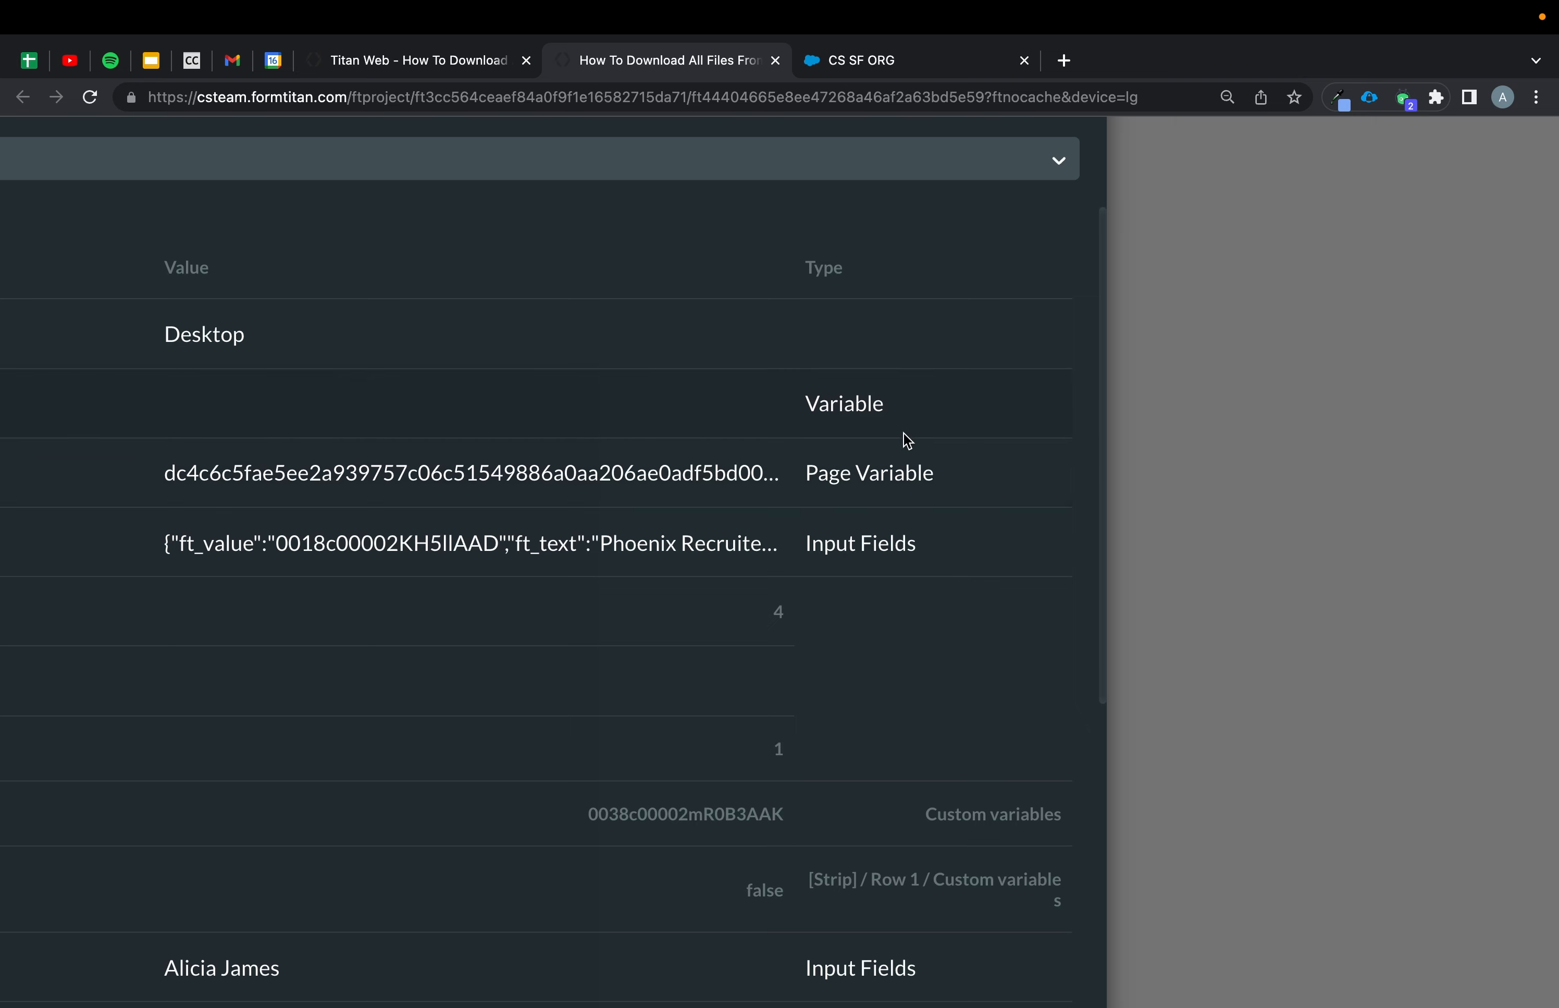
{"action": "mouse_move", "coordinate": [687, 476]}
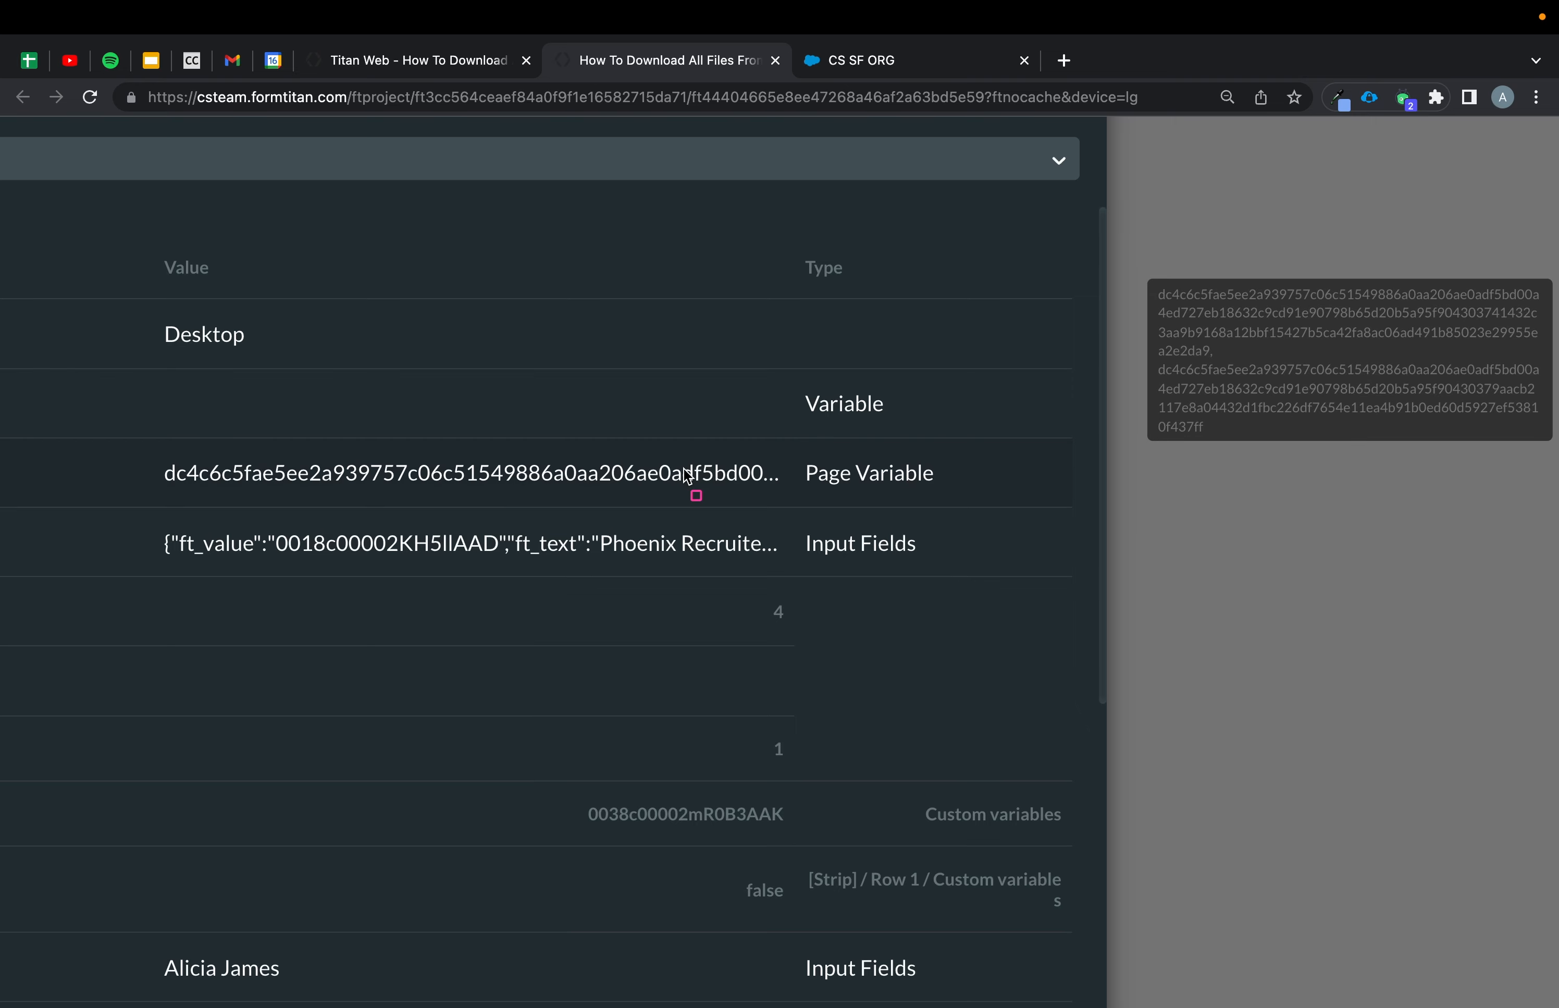
{"action": "left_click_drag", "start_coordinate": [1149, 286], "coordinate": [1541, 360]}
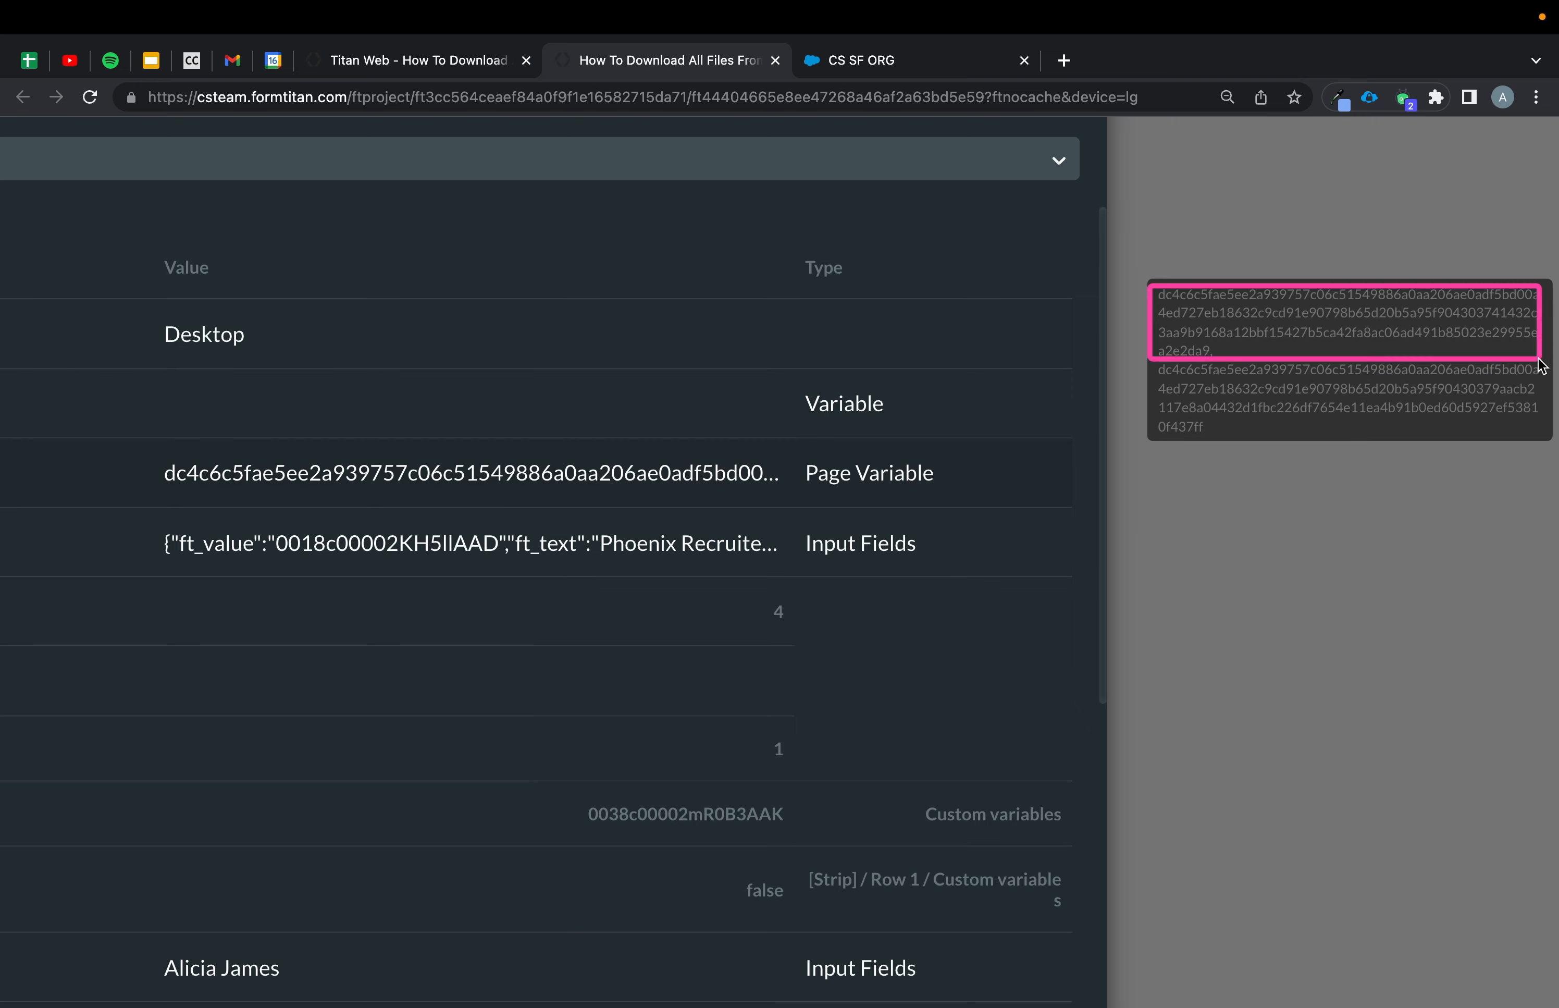
{"action": "left_click_drag", "start_coordinate": [1151, 360], "coordinate": [1547, 438]}
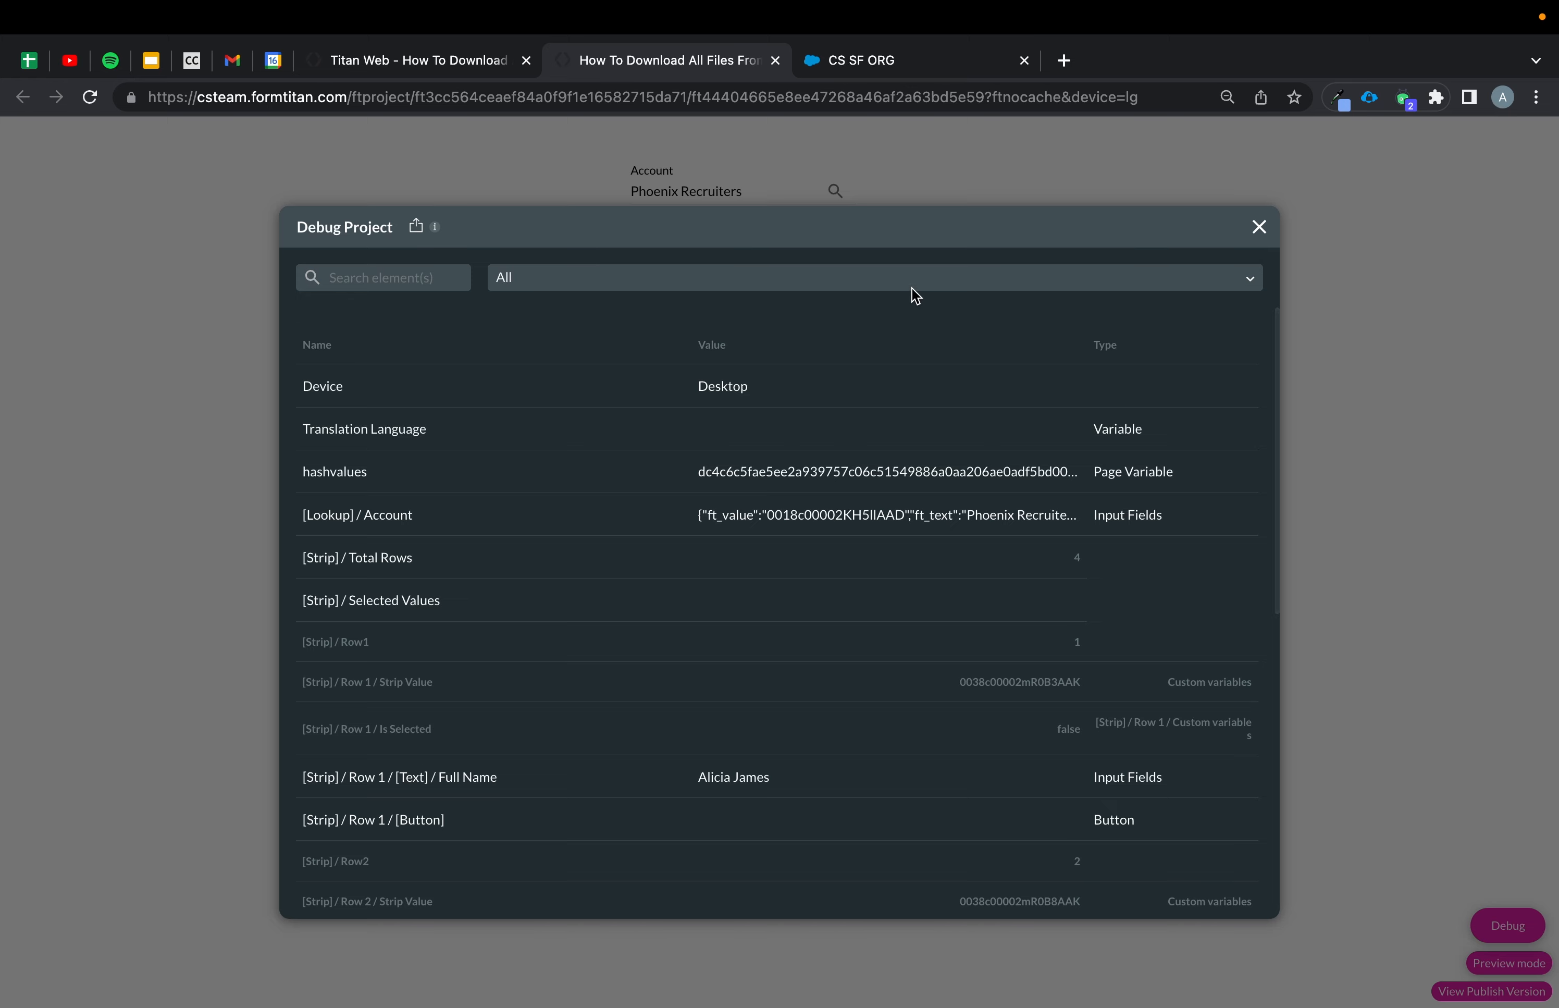
{"action": "left_click", "coordinate": [1249, 217]}
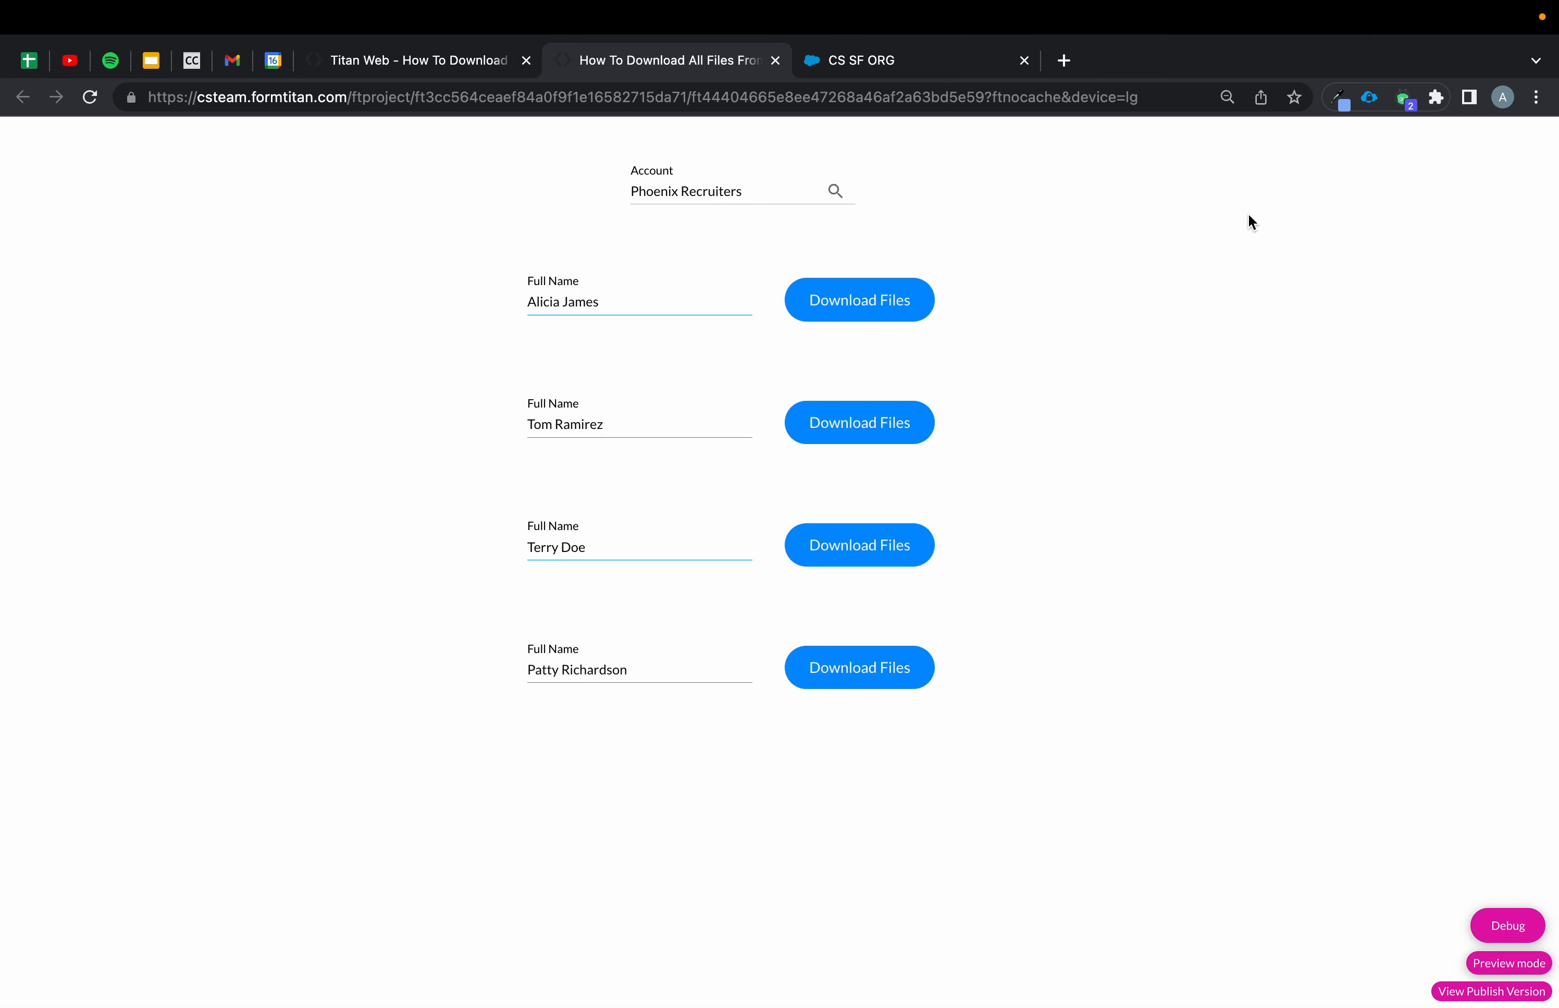
Try the second contact's Download Files button and re-inspect hashvalues in the Debug panel.
{"action": "left_click", "coordinate": [855, 425]}
{"action": "left_click", "coordinate": [1495, 924]}
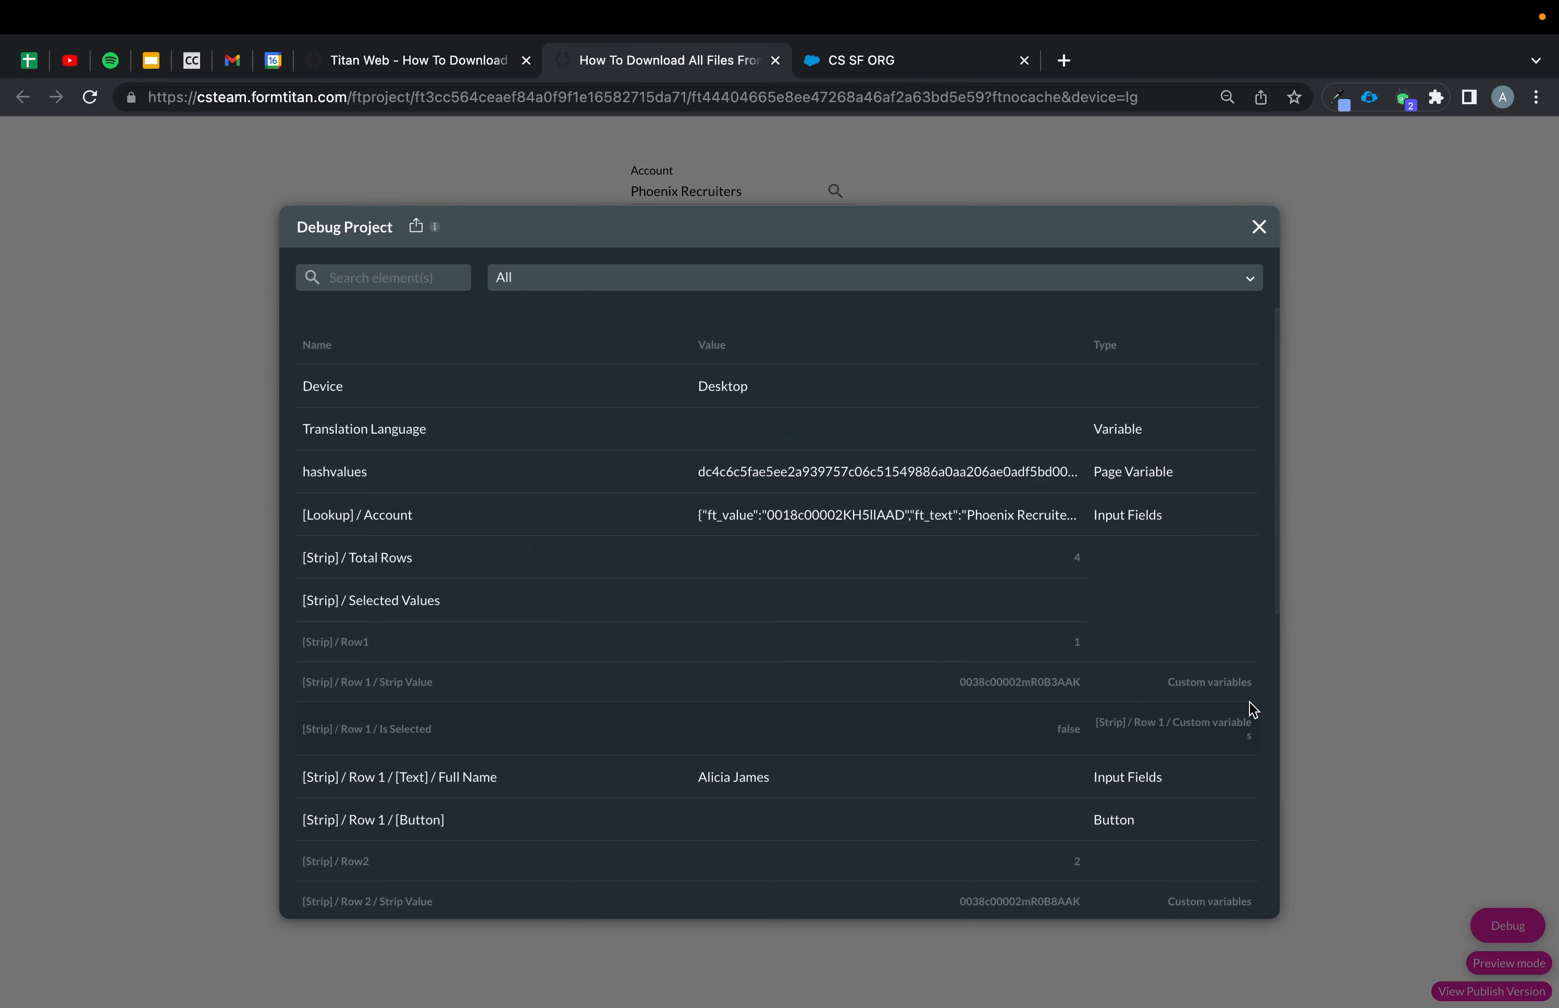
{"action": "scroll", "coordinate": [996, 476], "scroll_direction": "up", "scroll_amount": 5}
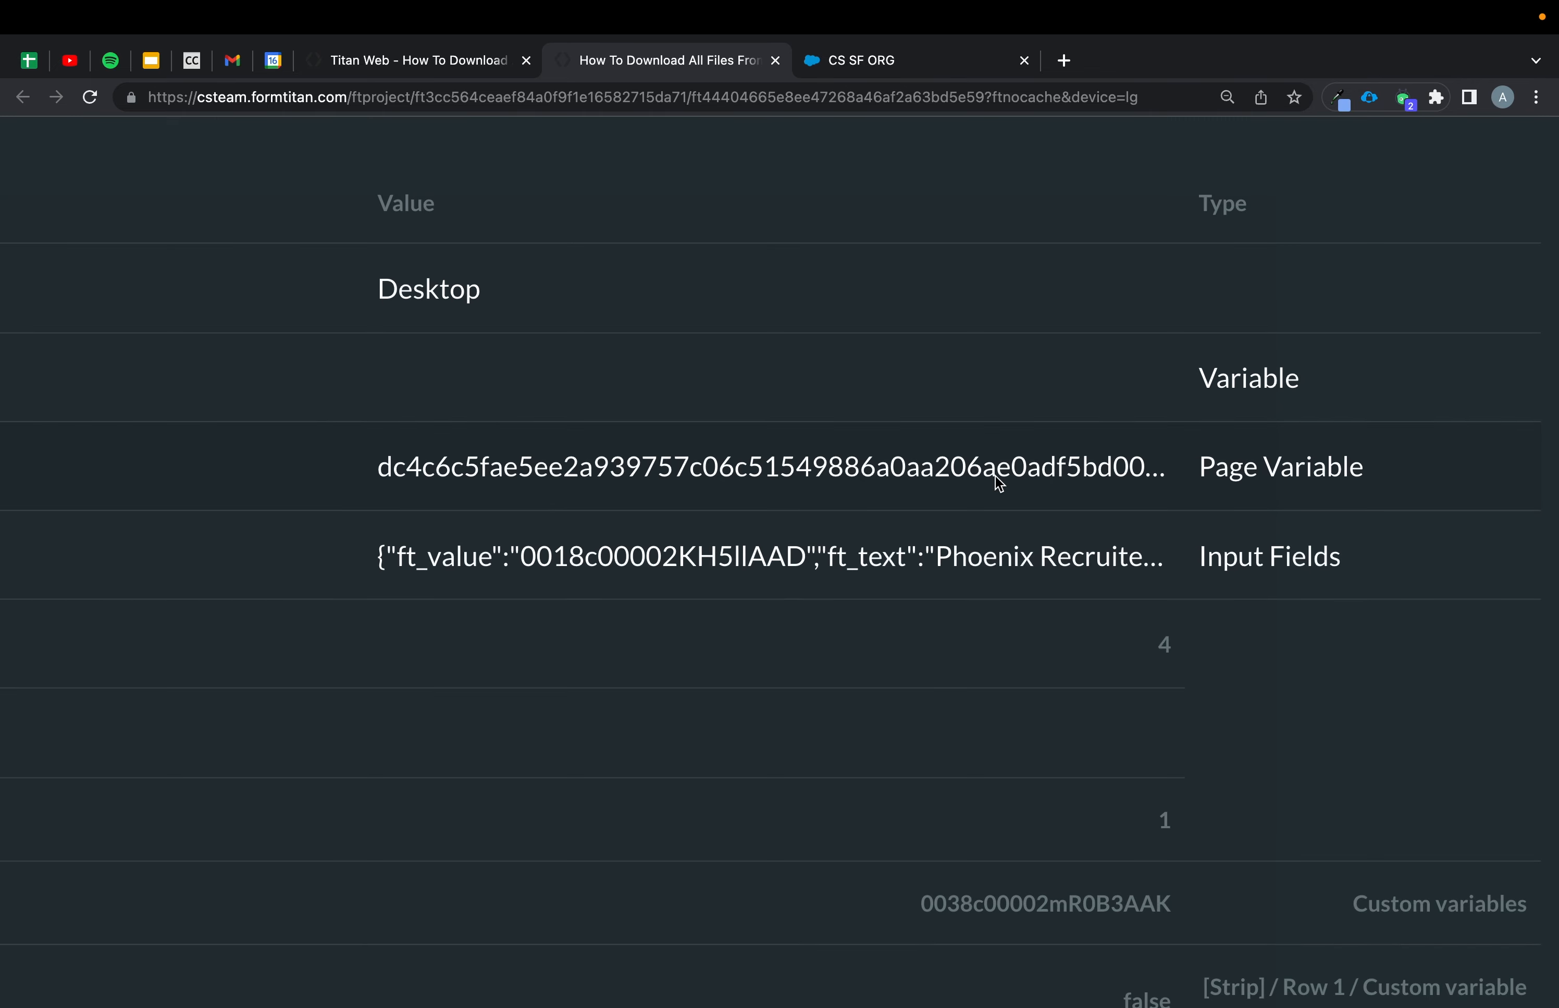
{"action": "scroll", "coordinate": [996, 475], "scroll_direction": "right", "scroll_amount": 8}
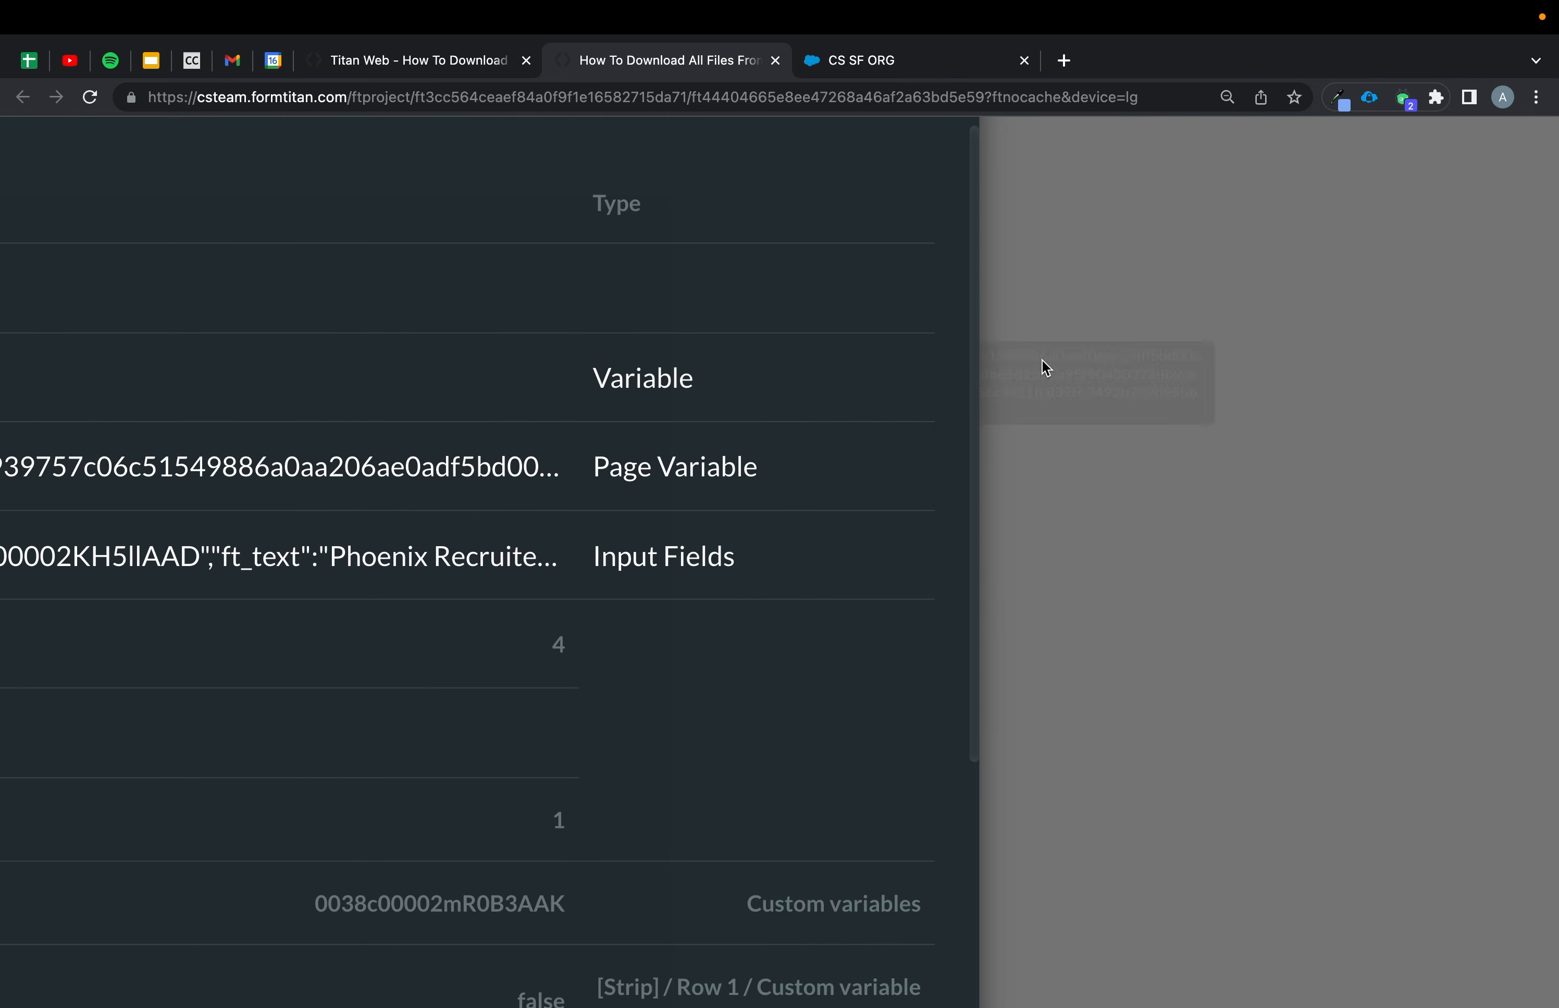
{"action": "scroll", "coordinate": [478, 467], "scroll_direction": "down", "scroll_amount": 5}
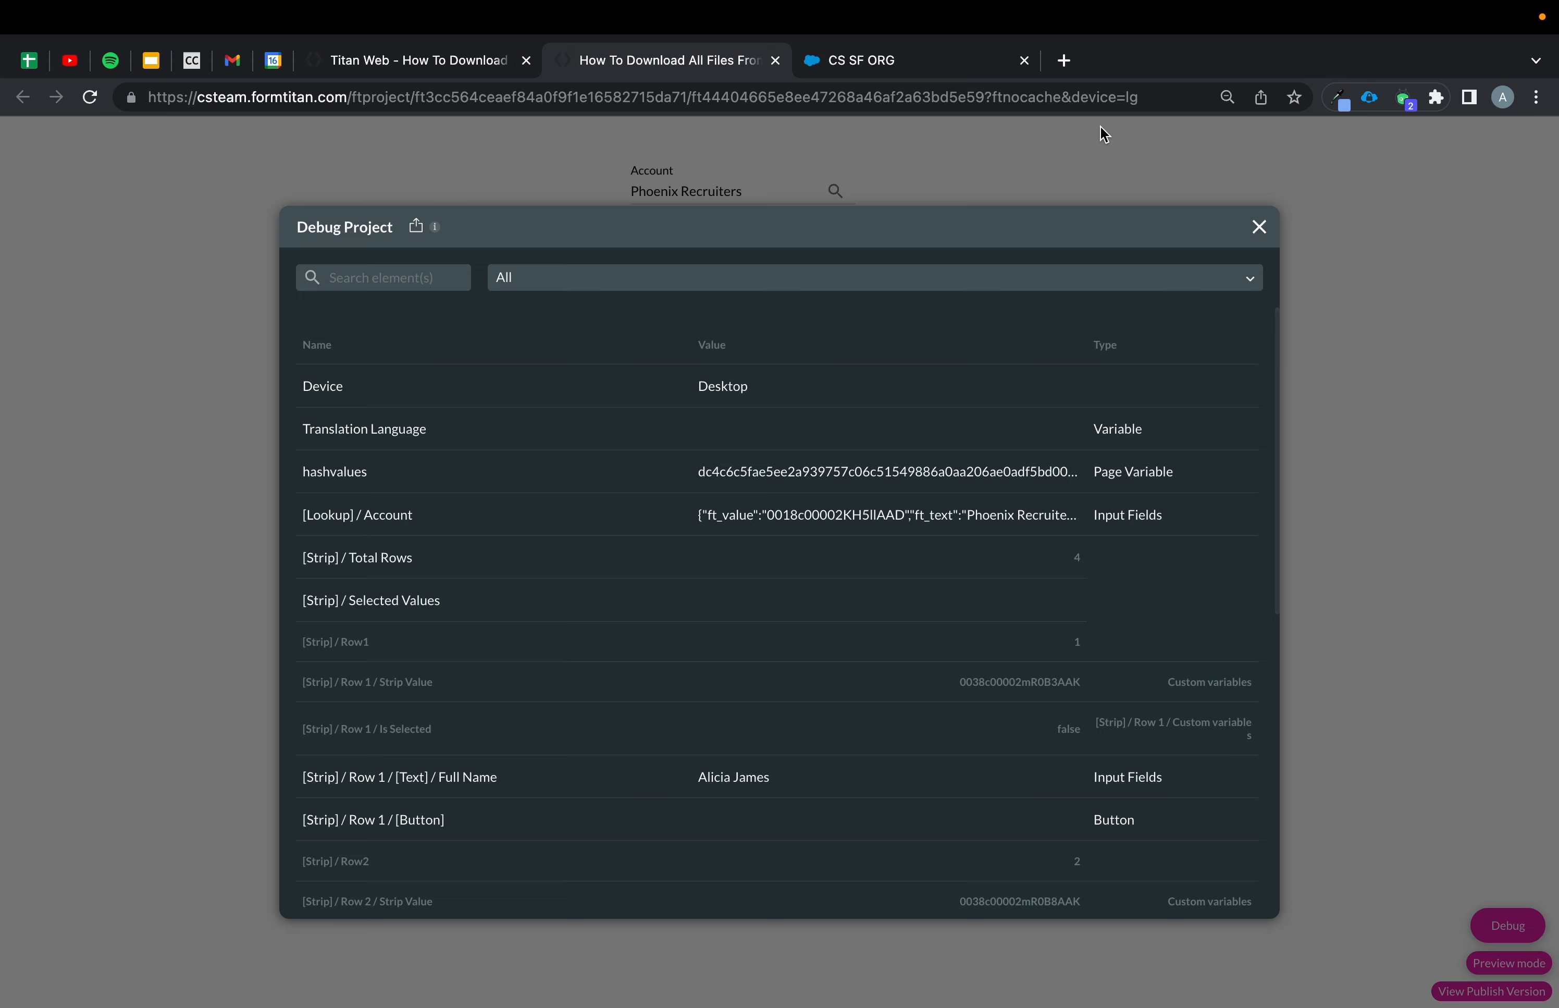
{"action": "left_click", "coordinate": [1259, 227]}
Add an Export and Download node to the After Finish branch of the Download Files button's action flow.
{"action": "left_click", "coordinate": [429, 62]}
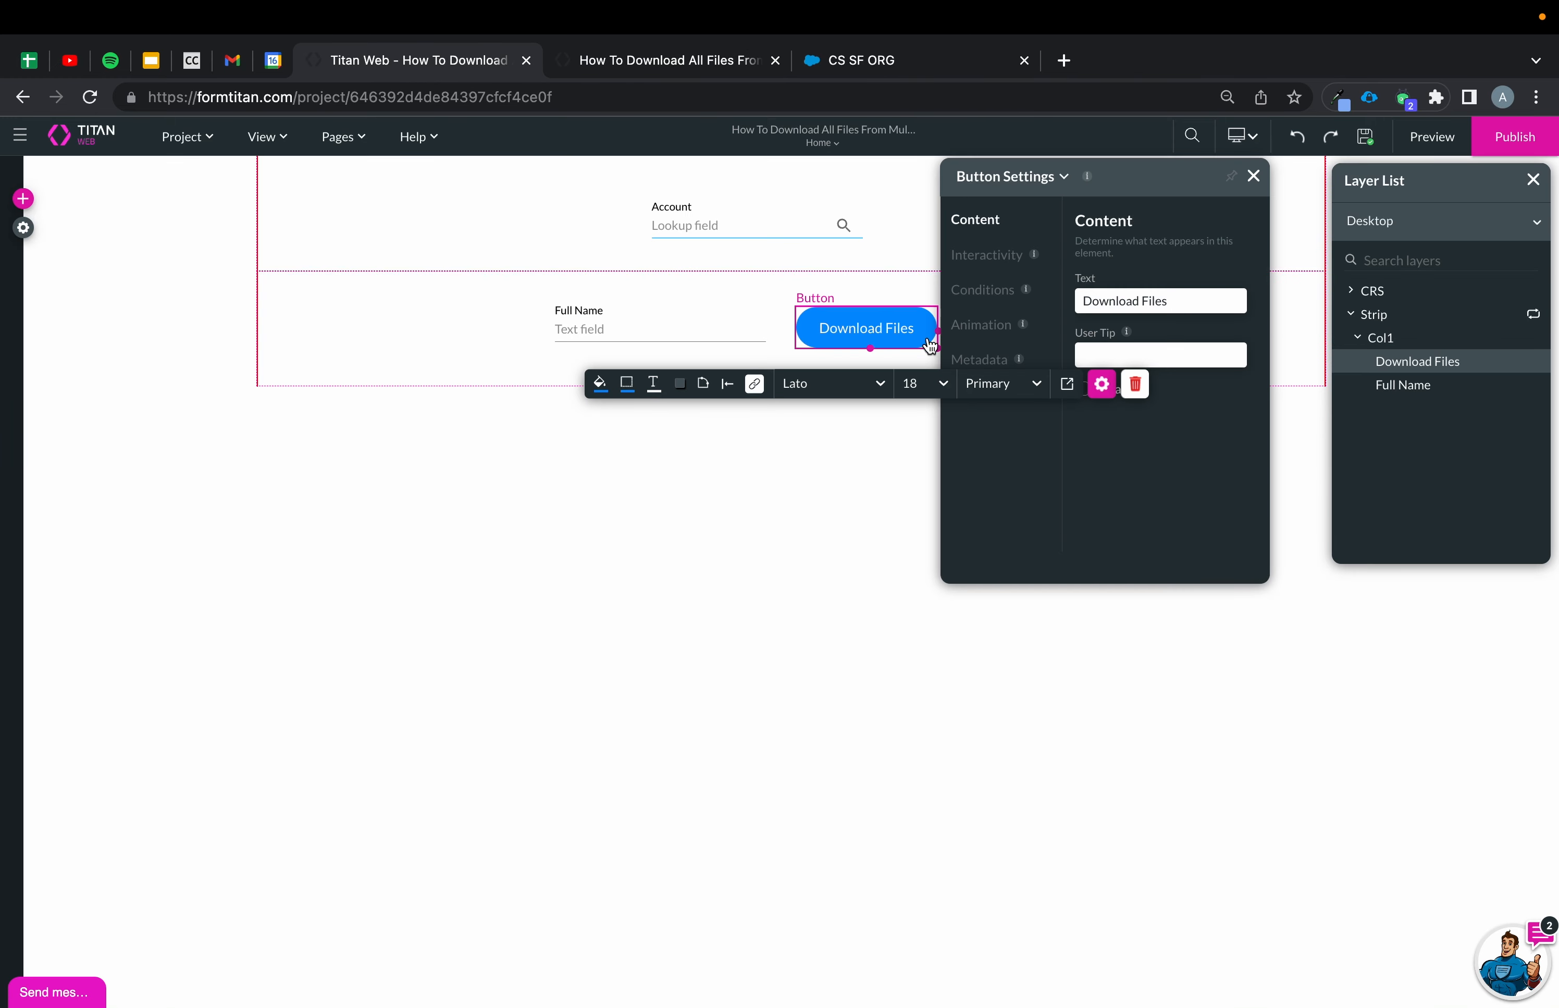
{"action": "left_click", "coordinate": [754, 385]}
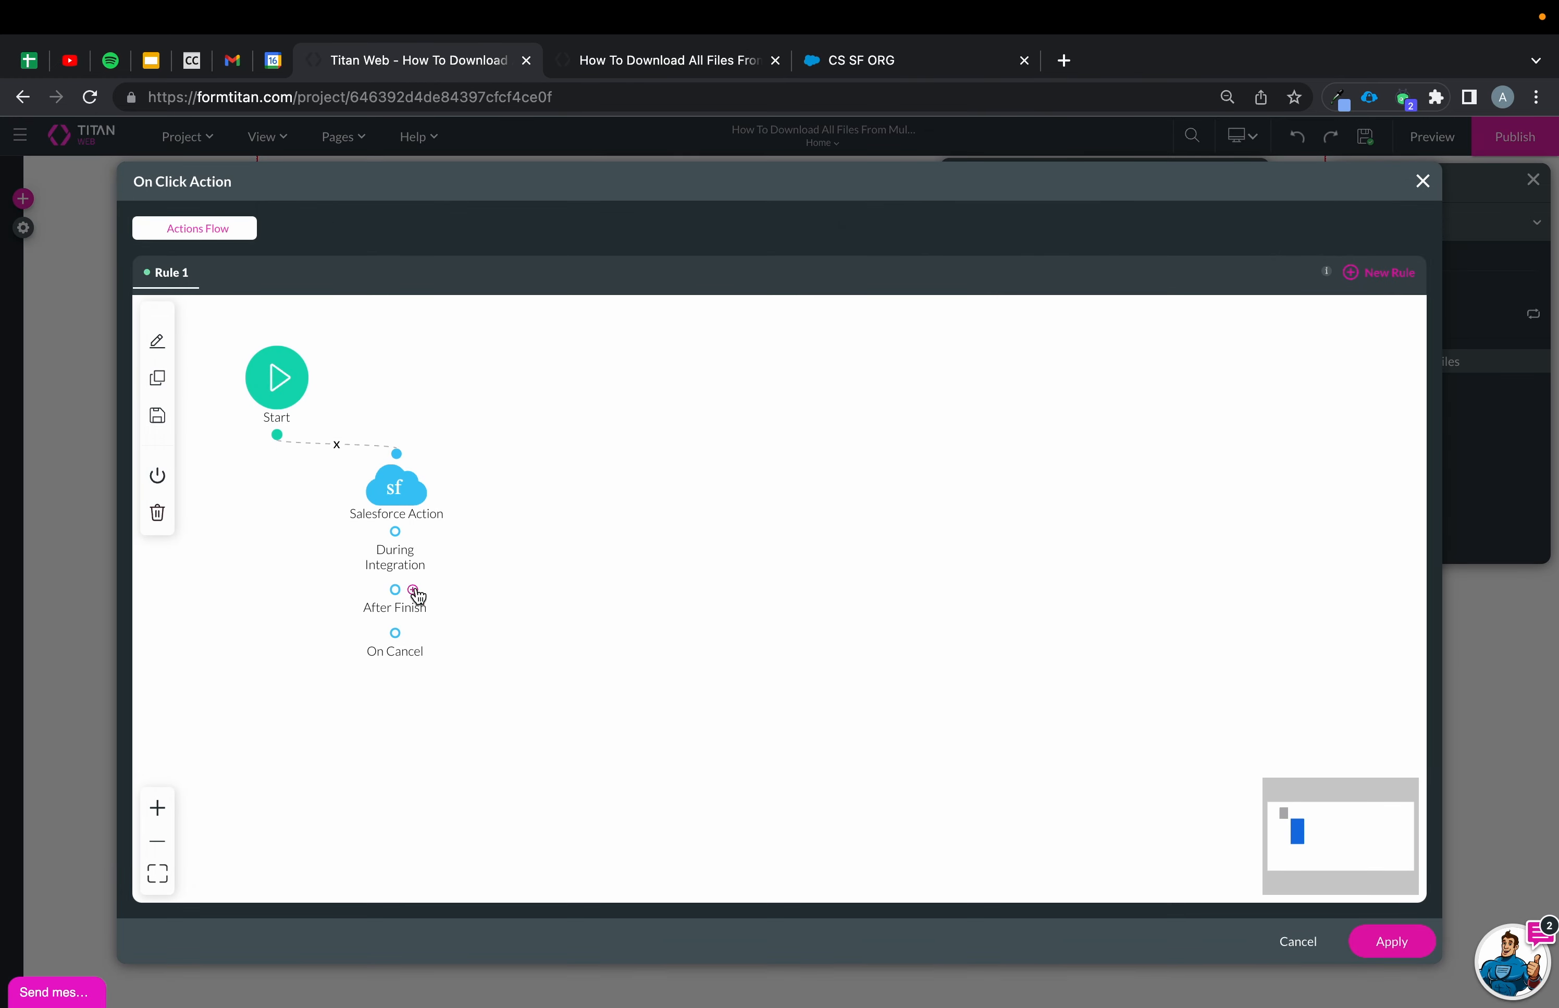
{"action": "left_click", "coordinate": [404, 589]}
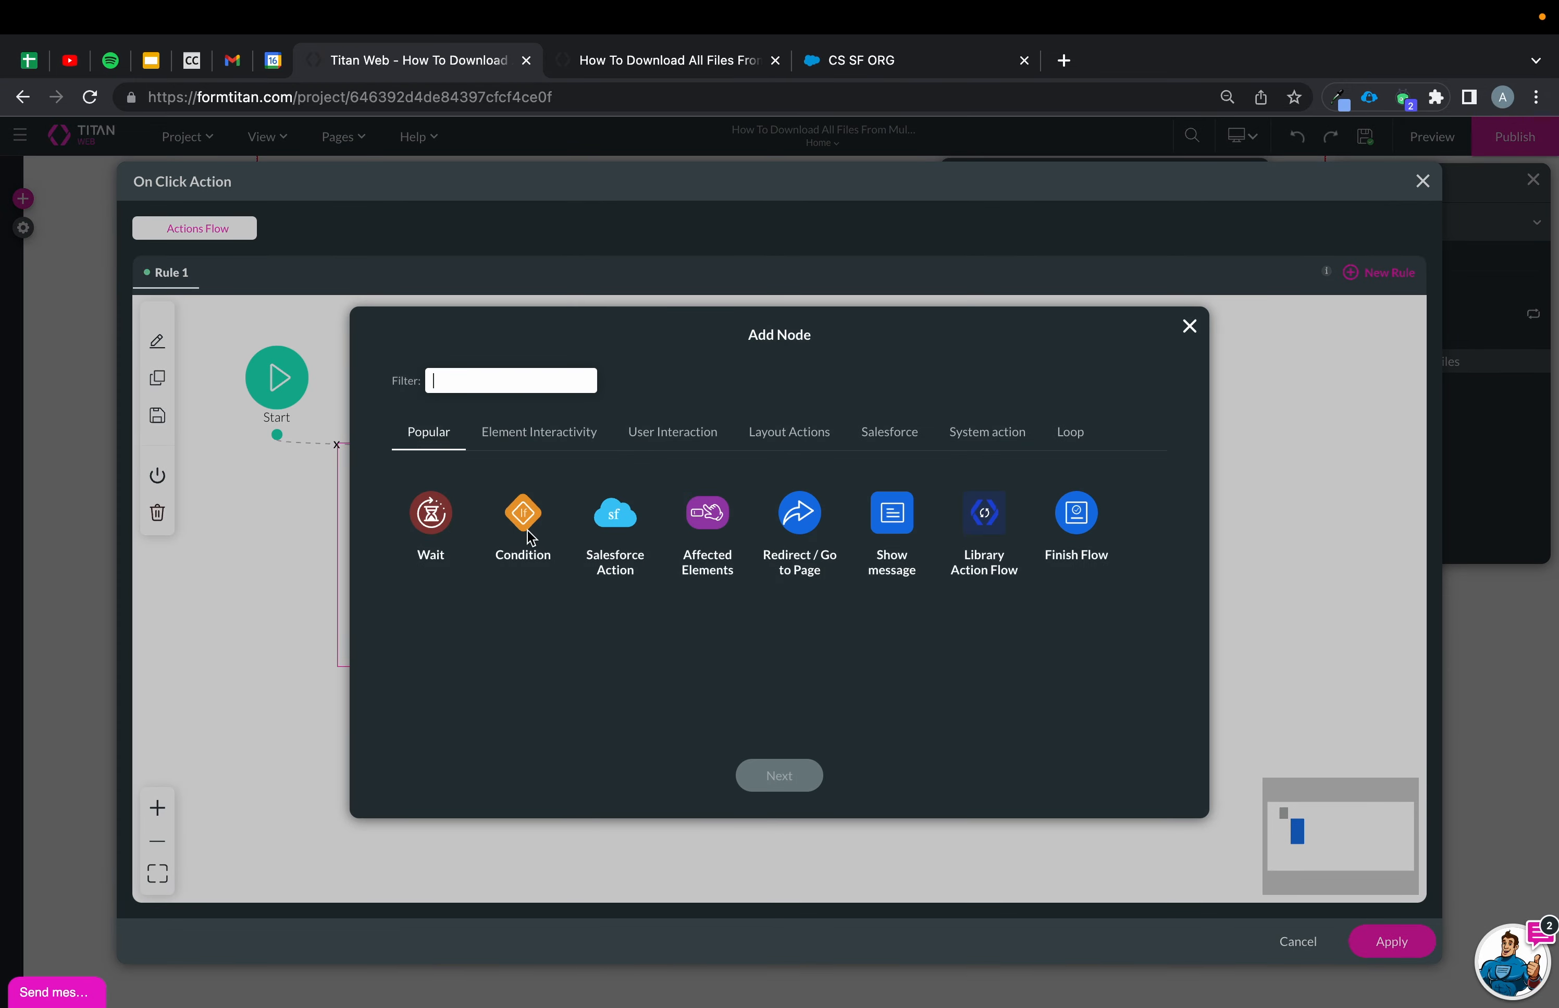
{"action": "left_click", "coordinate": [796, 437]}
{"action": "left_click", "coordinate": [657, 440]}
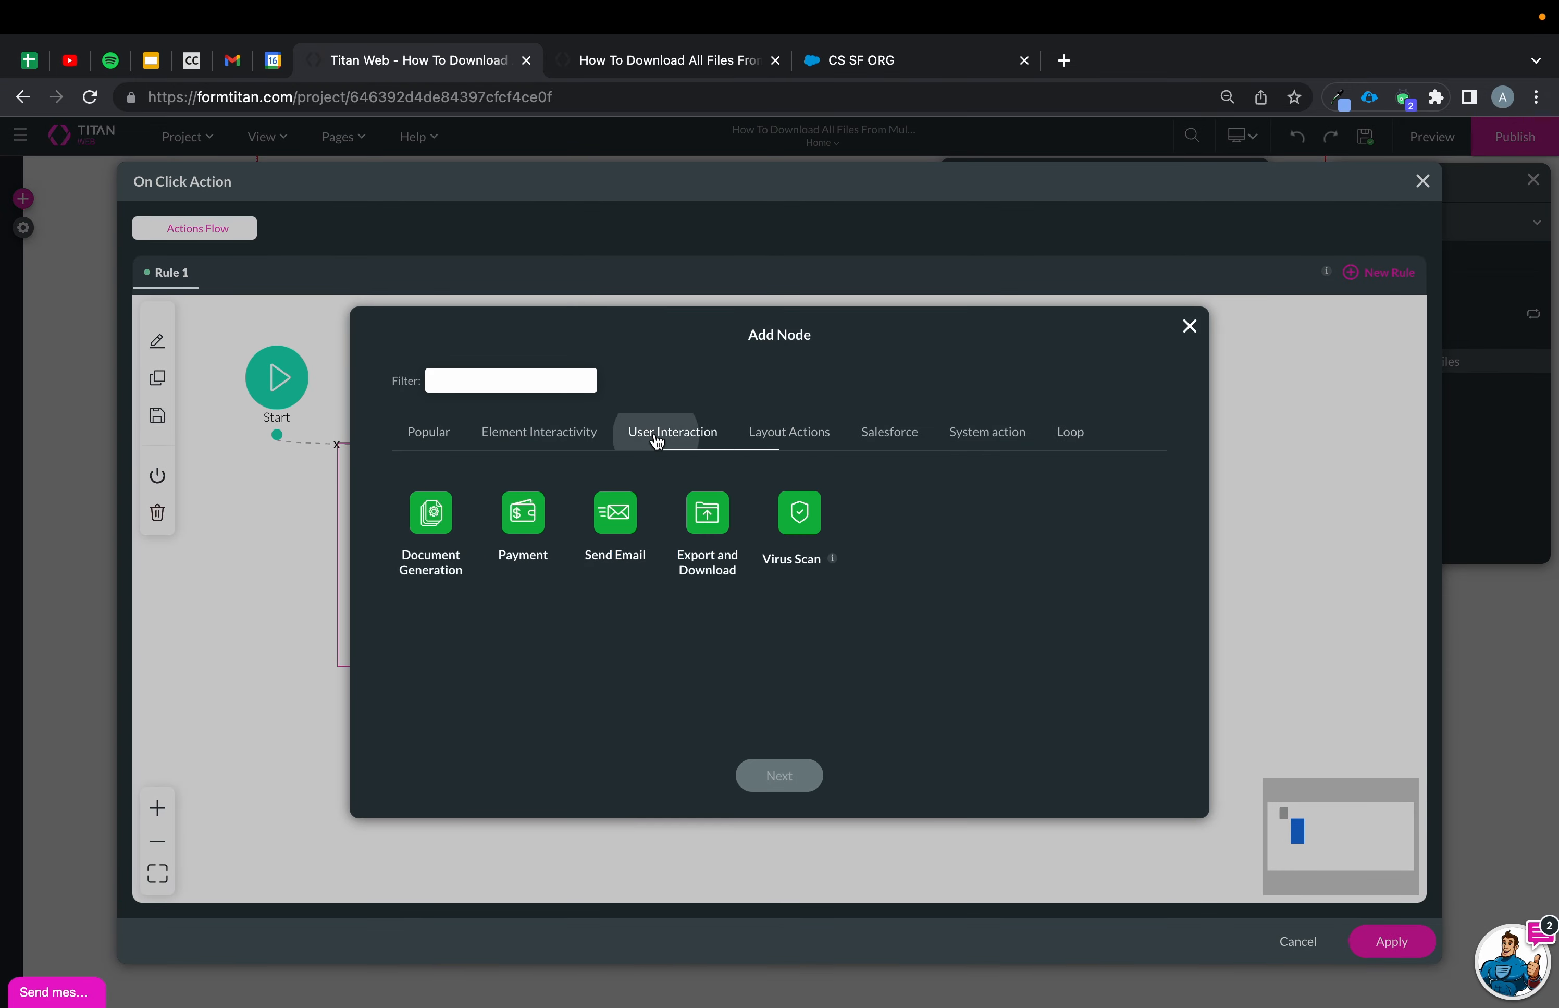
{"action": "left_click", "coordinate": [704, 515]}
{"action": "left_click", "coordinate": [796, 785]}
Set the node to Download File using Home / hashvalues, and apply the action flow.
{"action": "left_click", "coordinate": [492, 423]}
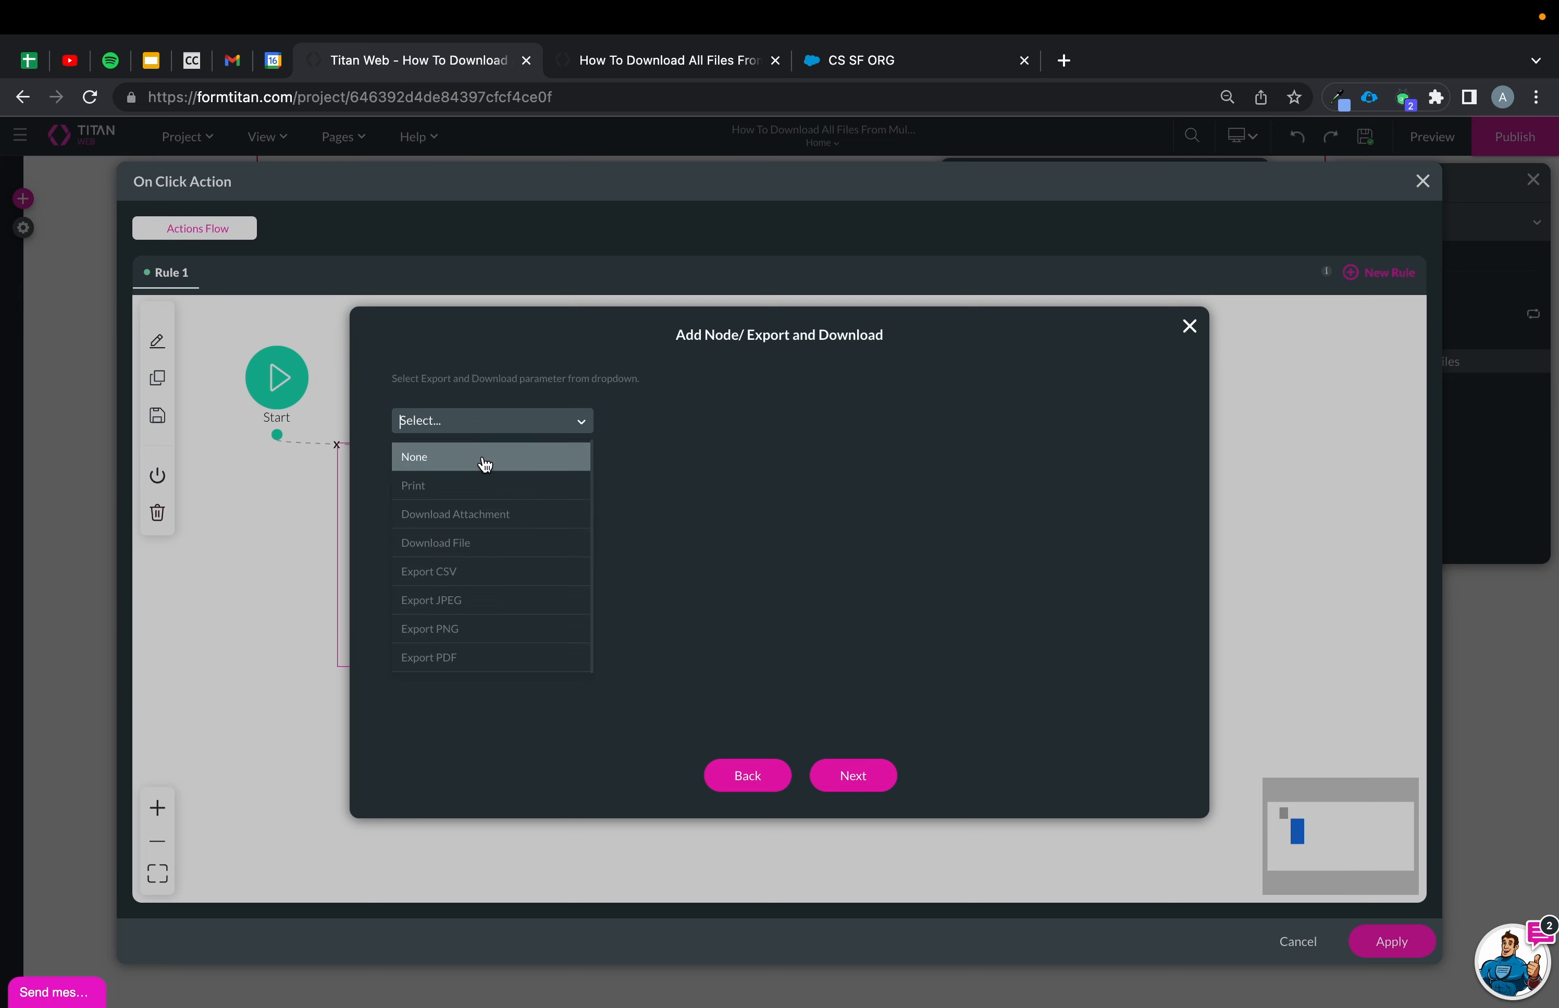
{"action": "left_click", "coordinate": [469, 544]}
{"action": "left_click", "coordinate": [483, 469]}
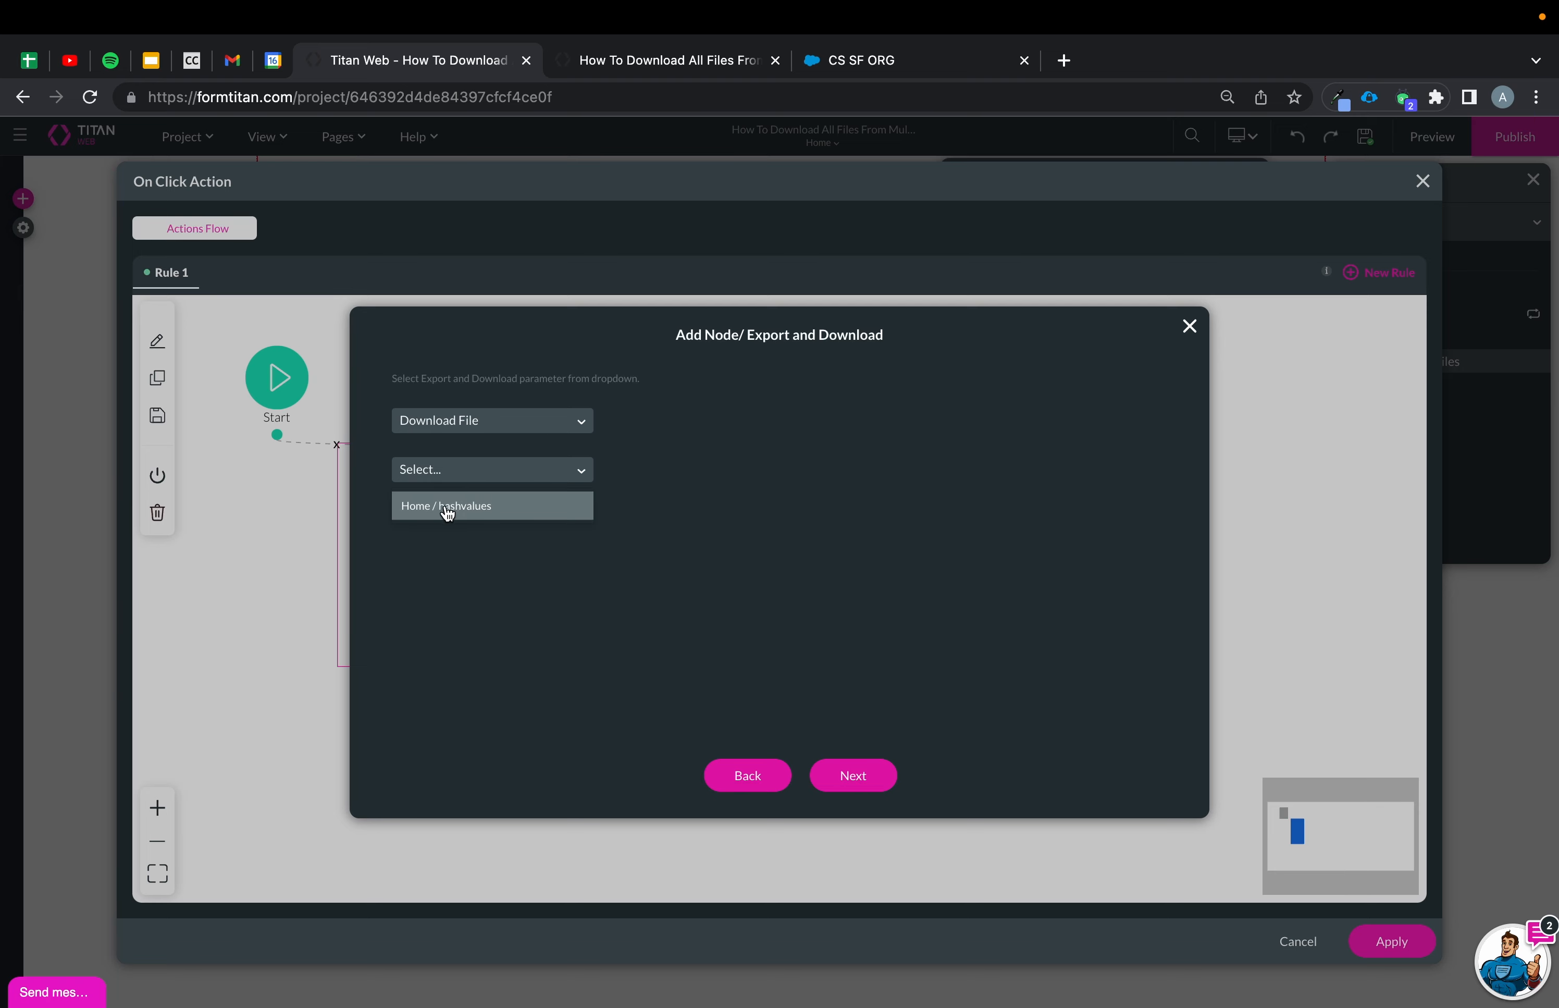
{"action": "left_click", "coordinate": [487, 512]}
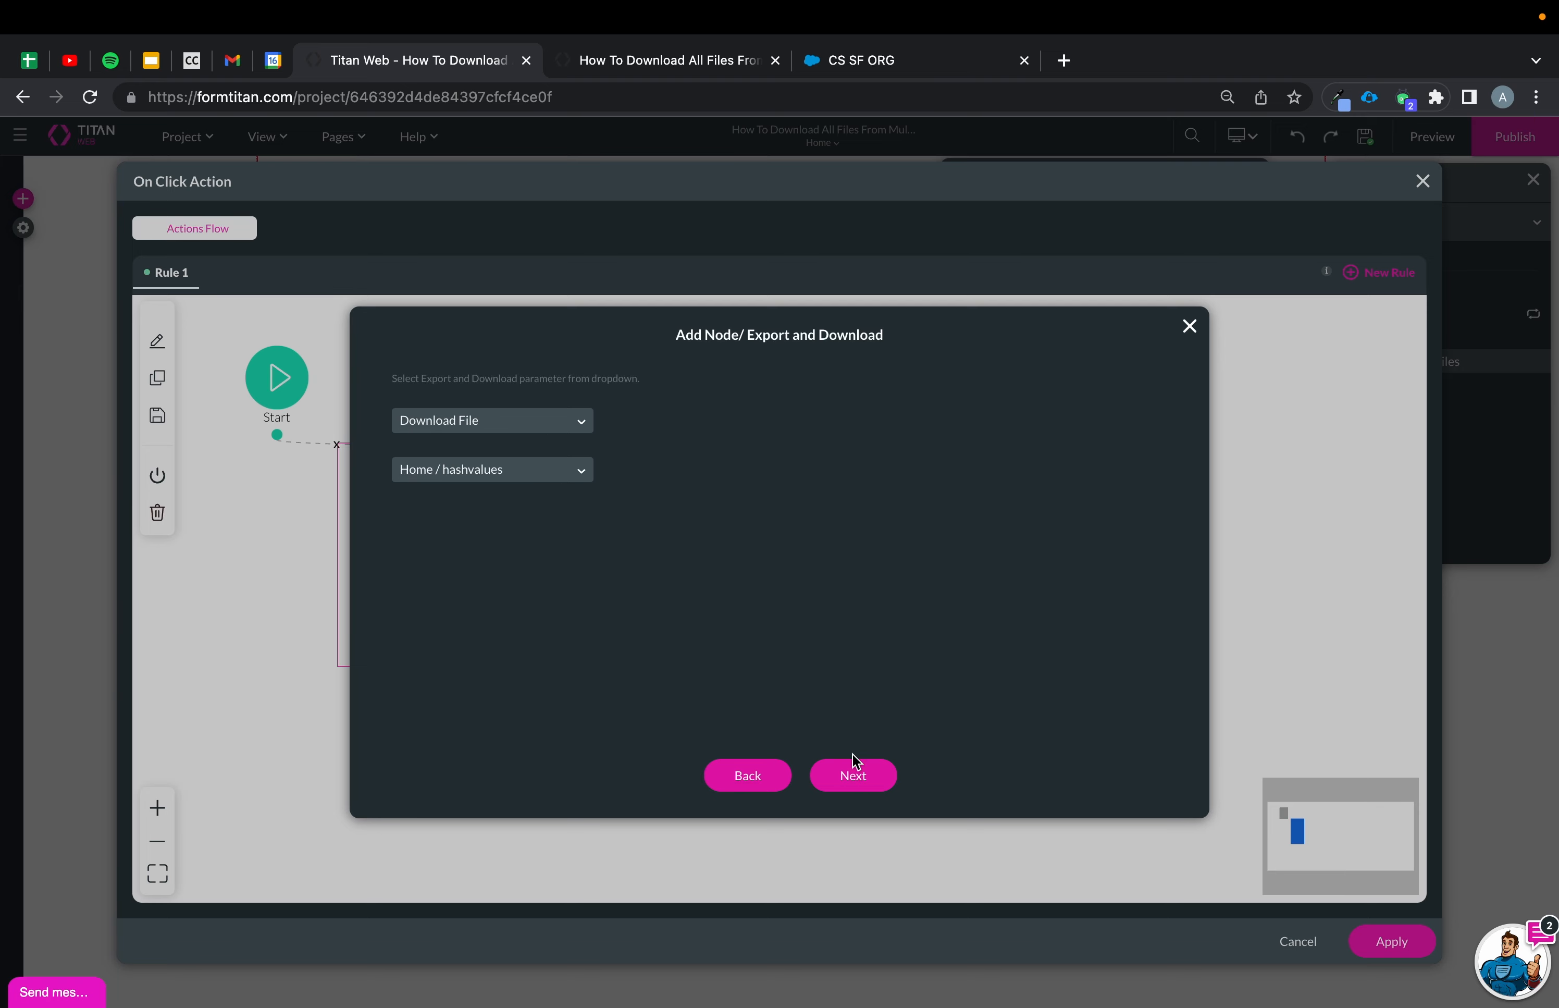
{"action": "left_click", "coordinate": [853, 776]}
{"action": "left_click", "coordinate": [1417, 944]}
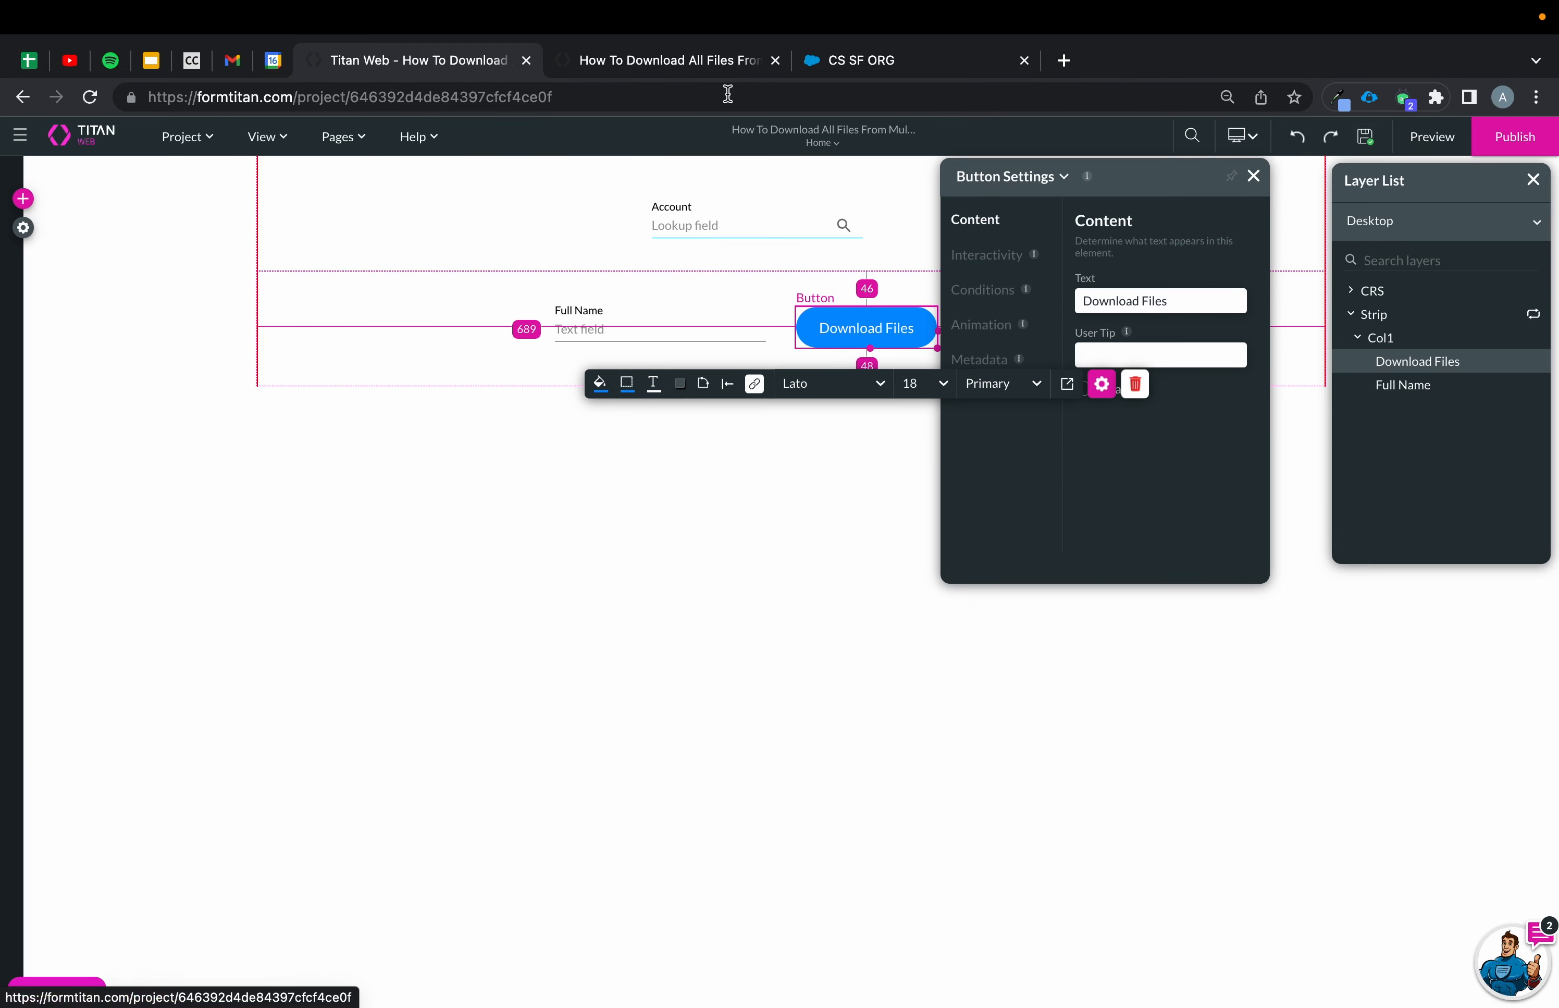
Reload the preview, select the Phoenix Recruiters account, and download the first contact's files.
{"action": "left_click", "coordinate": [686, 62]}
{"action": "left_click", "coordinate": [90, 97]}
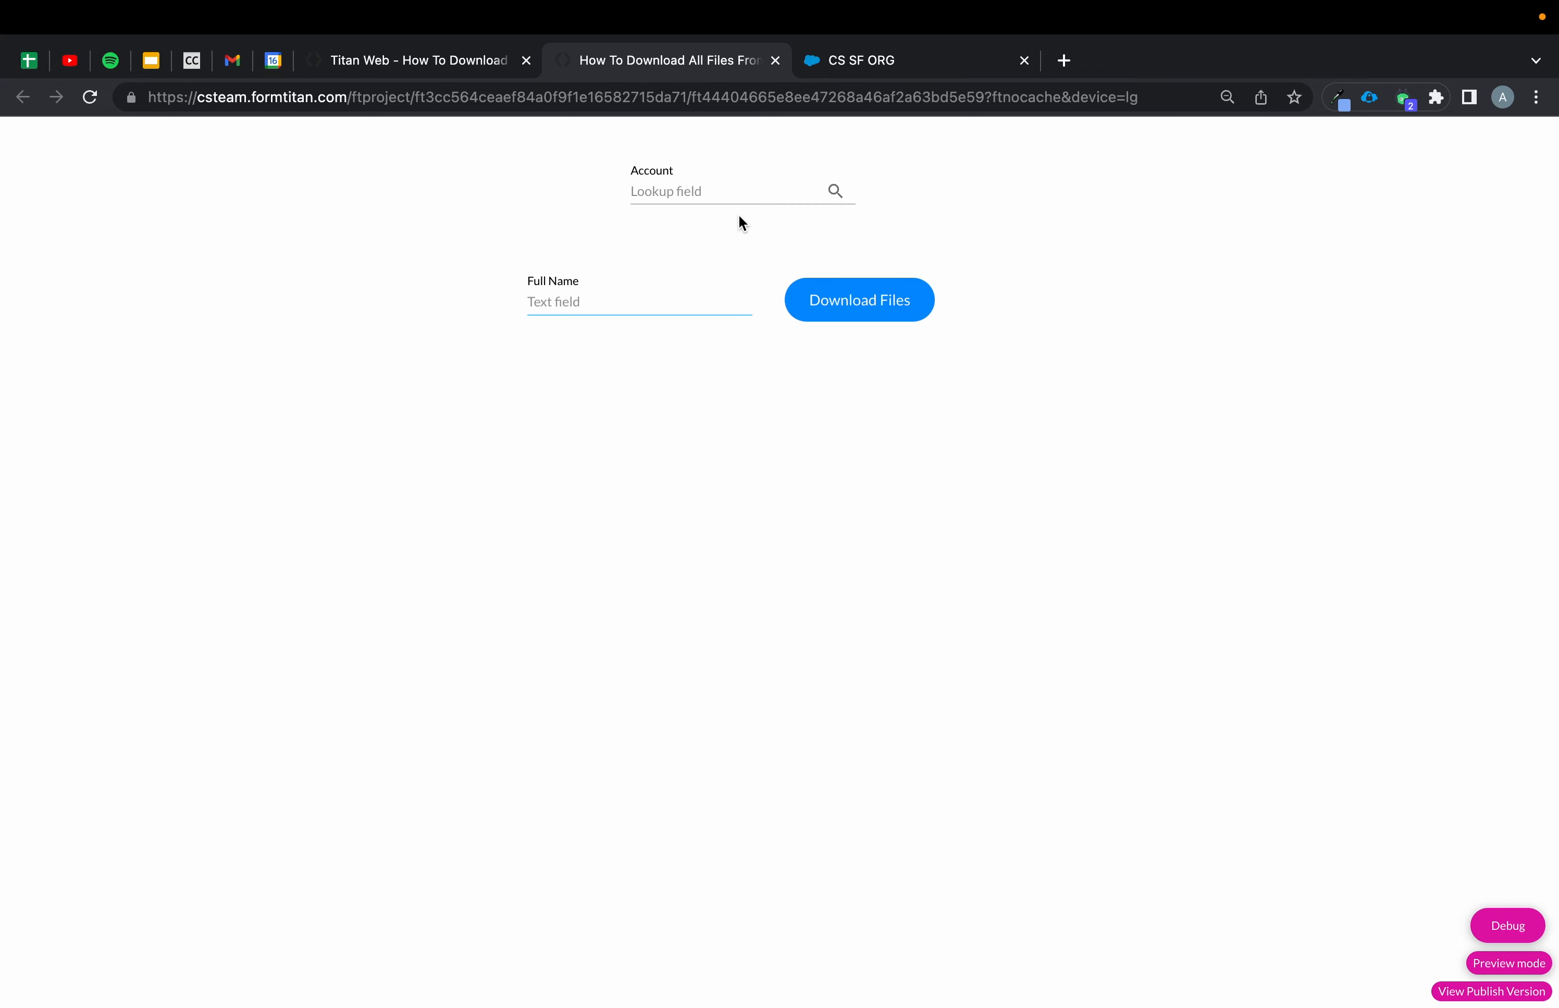
{"action": "left_click", "coordinate": [731, 196]}
{"action": "type", "text": "phoeni"}
{"action": "left_click", "coordinate": [718, 220]}
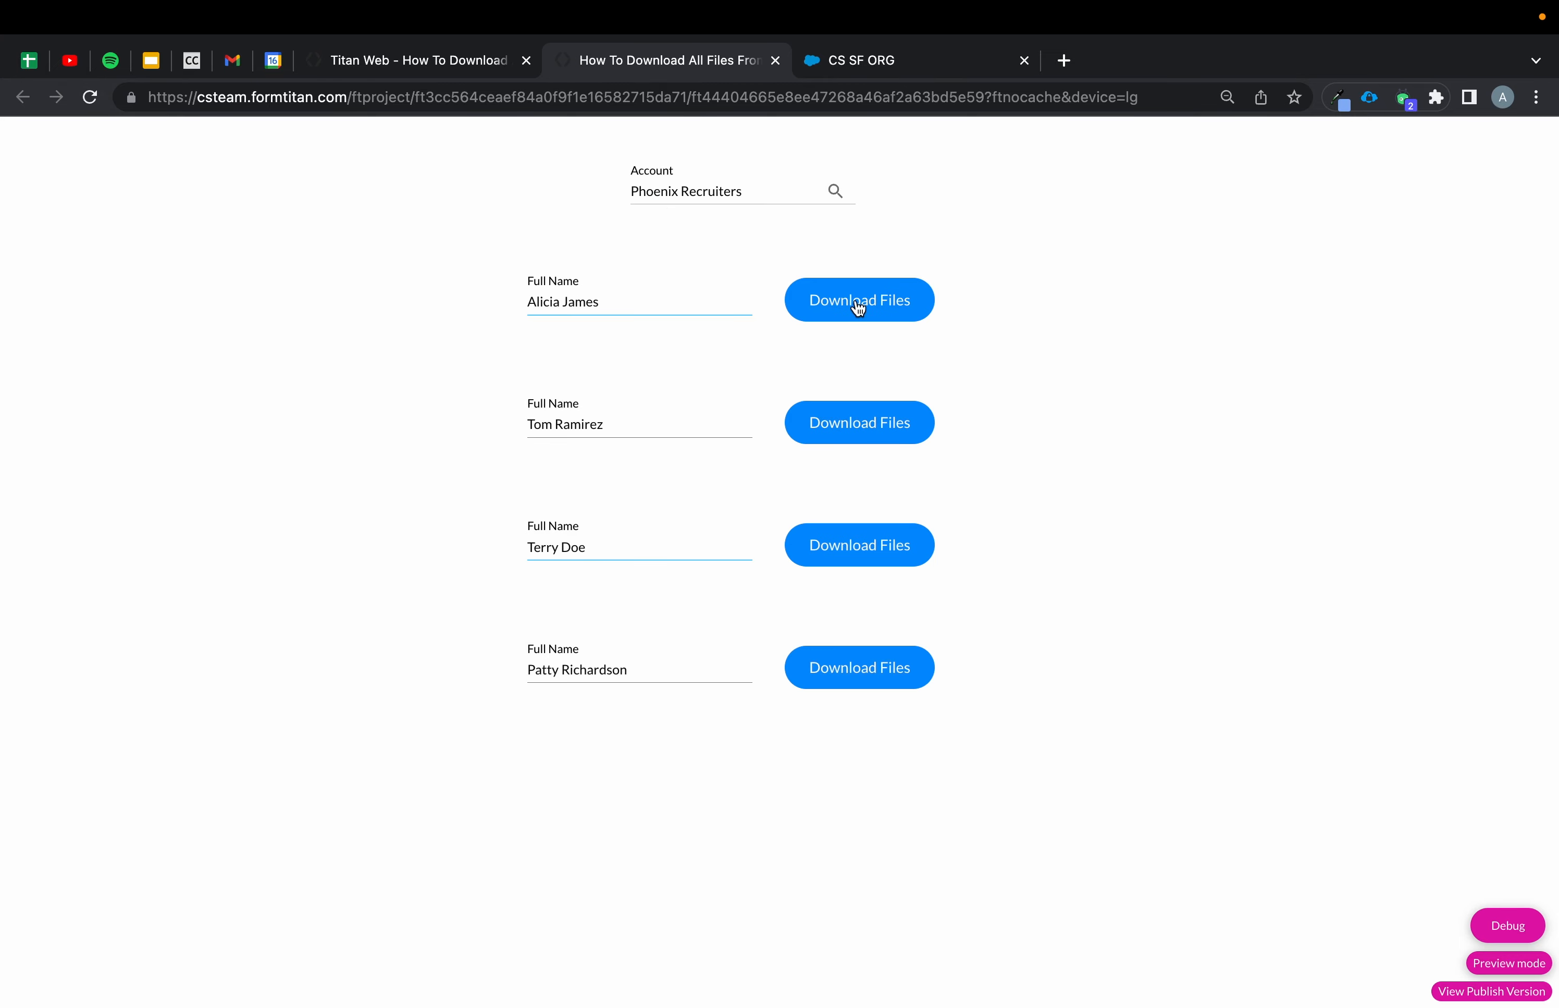
{"action": "left_click", "coordinate": [859, 305]}
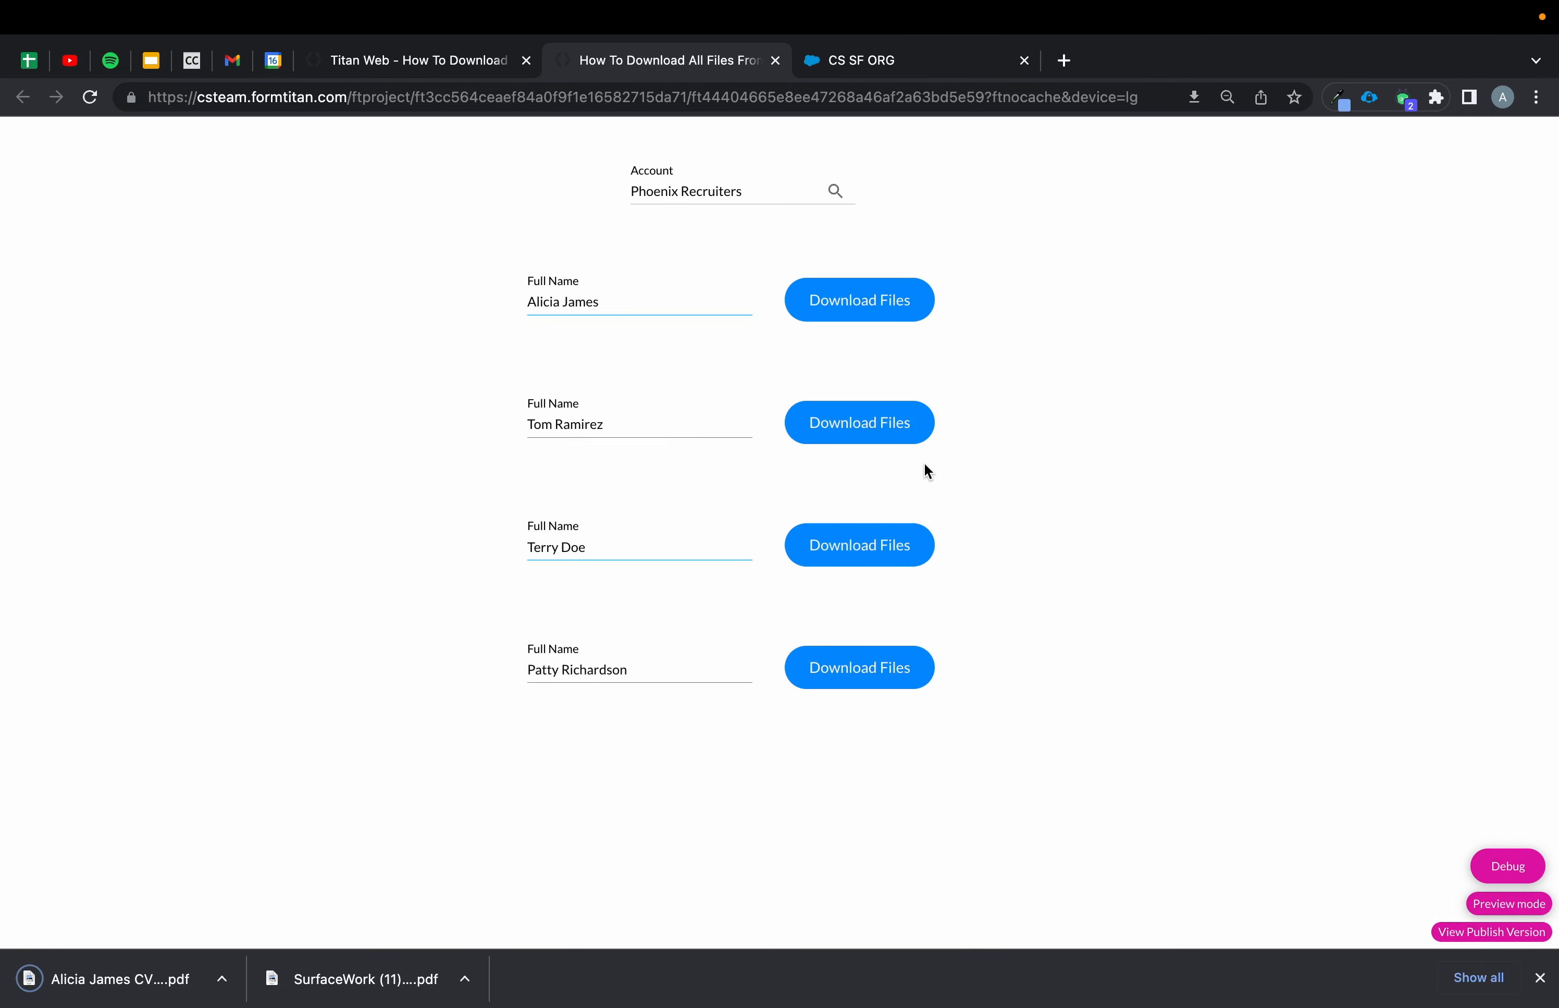
Download the last contact's files and open the downloaded PDFs.
{"action": "left_click", "coordinate": [884, 672]}
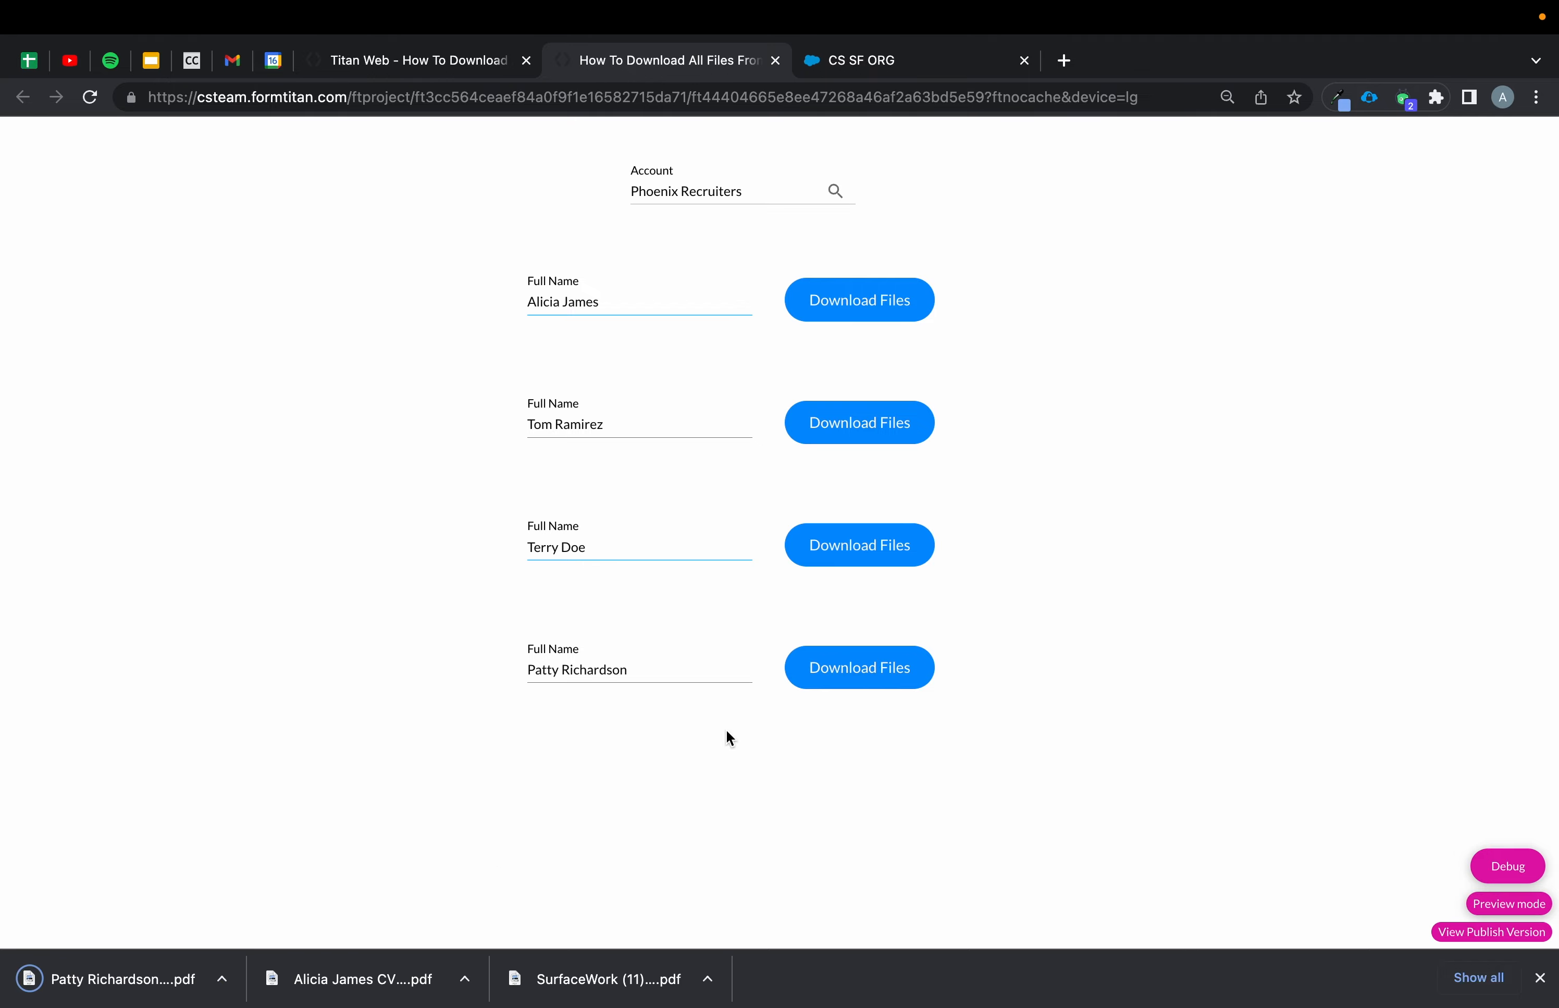
{"action": "left_click", "coordinate": [395, 990]}
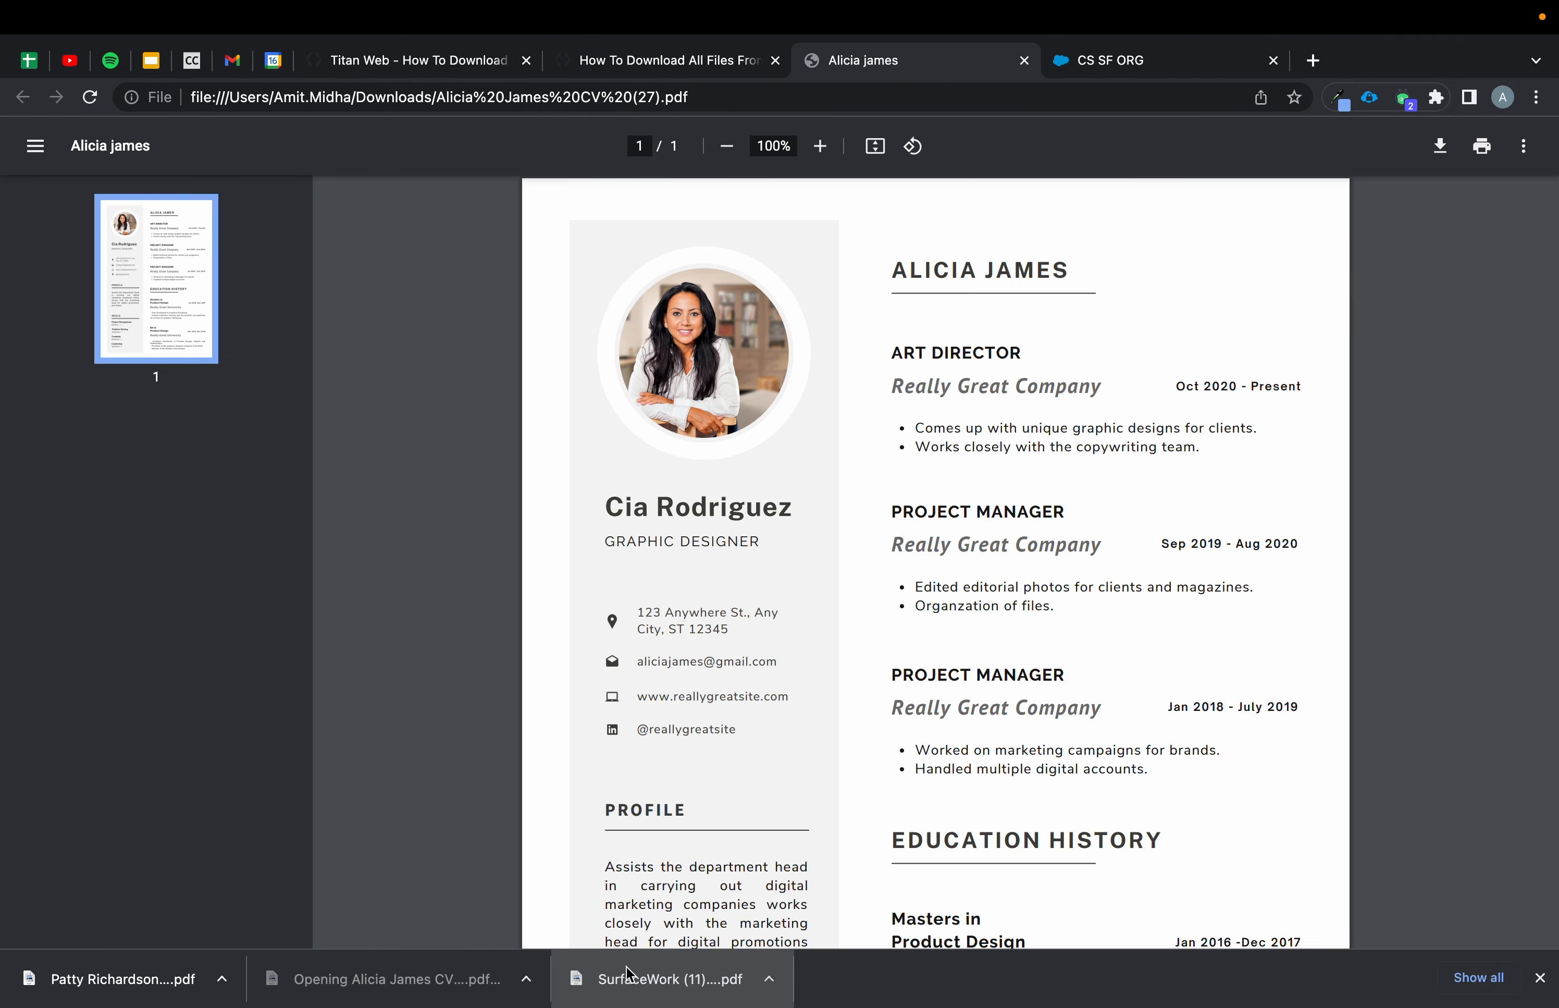
{"action": "left_click", "coordinate": [580, 978]}
Open the first contact's record in the Salesforce org, preview its attached file, and return to the preview.
{"action": "left_click", "coordinate": [1271, 61]}
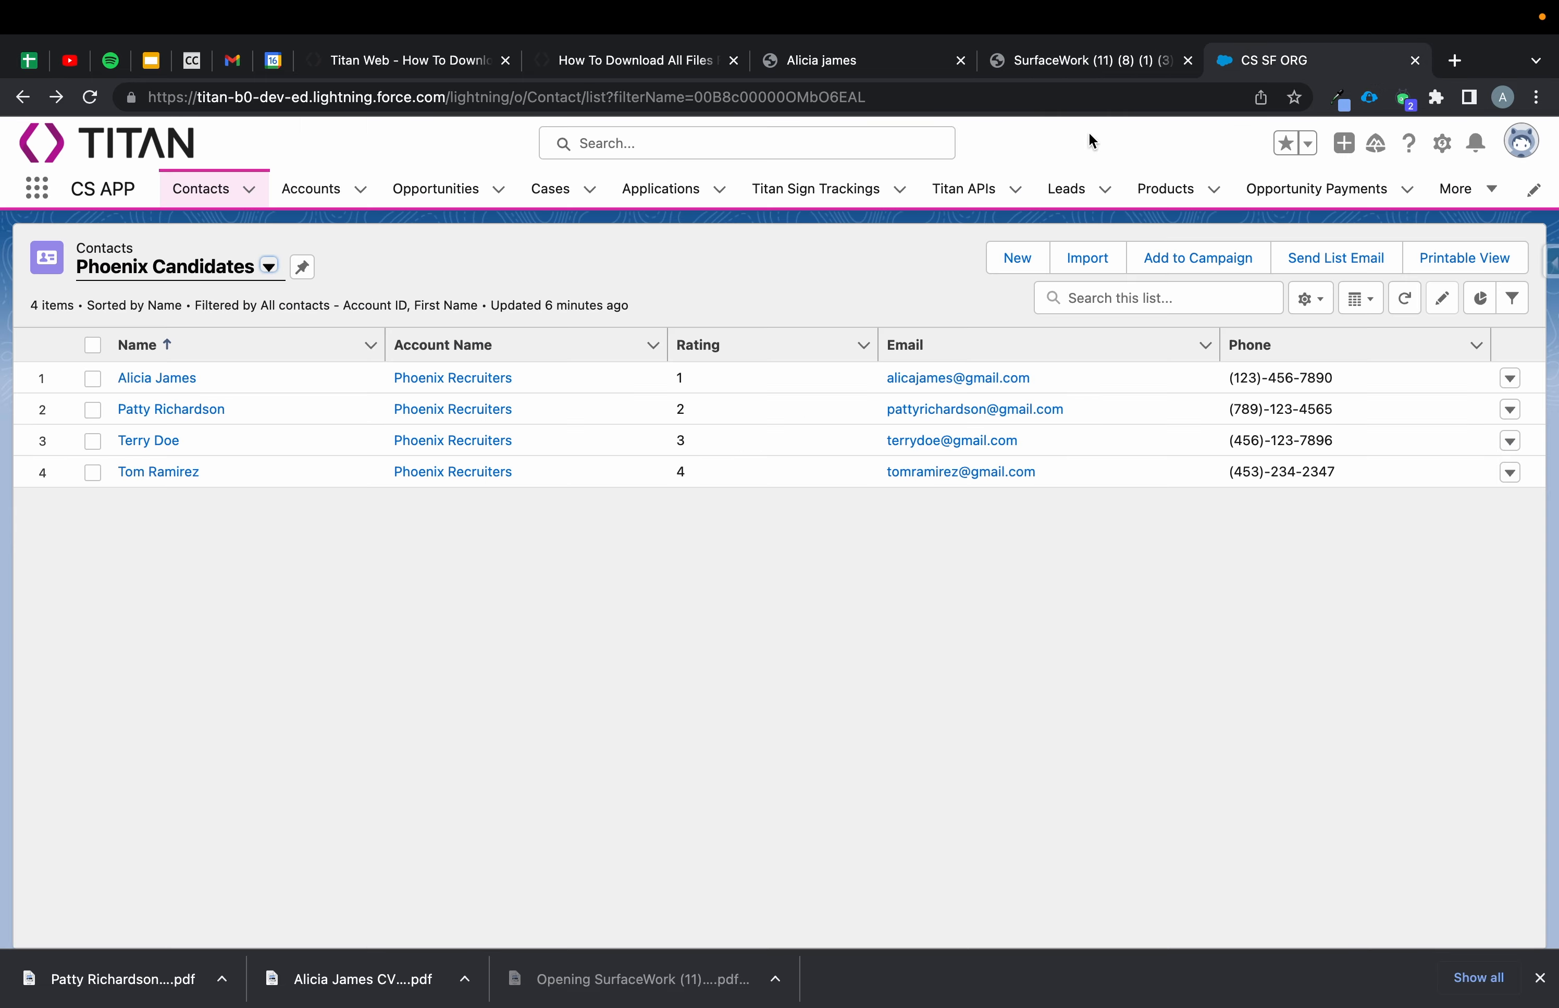
{"action": "left_click", "coordinate": [163, 372]}
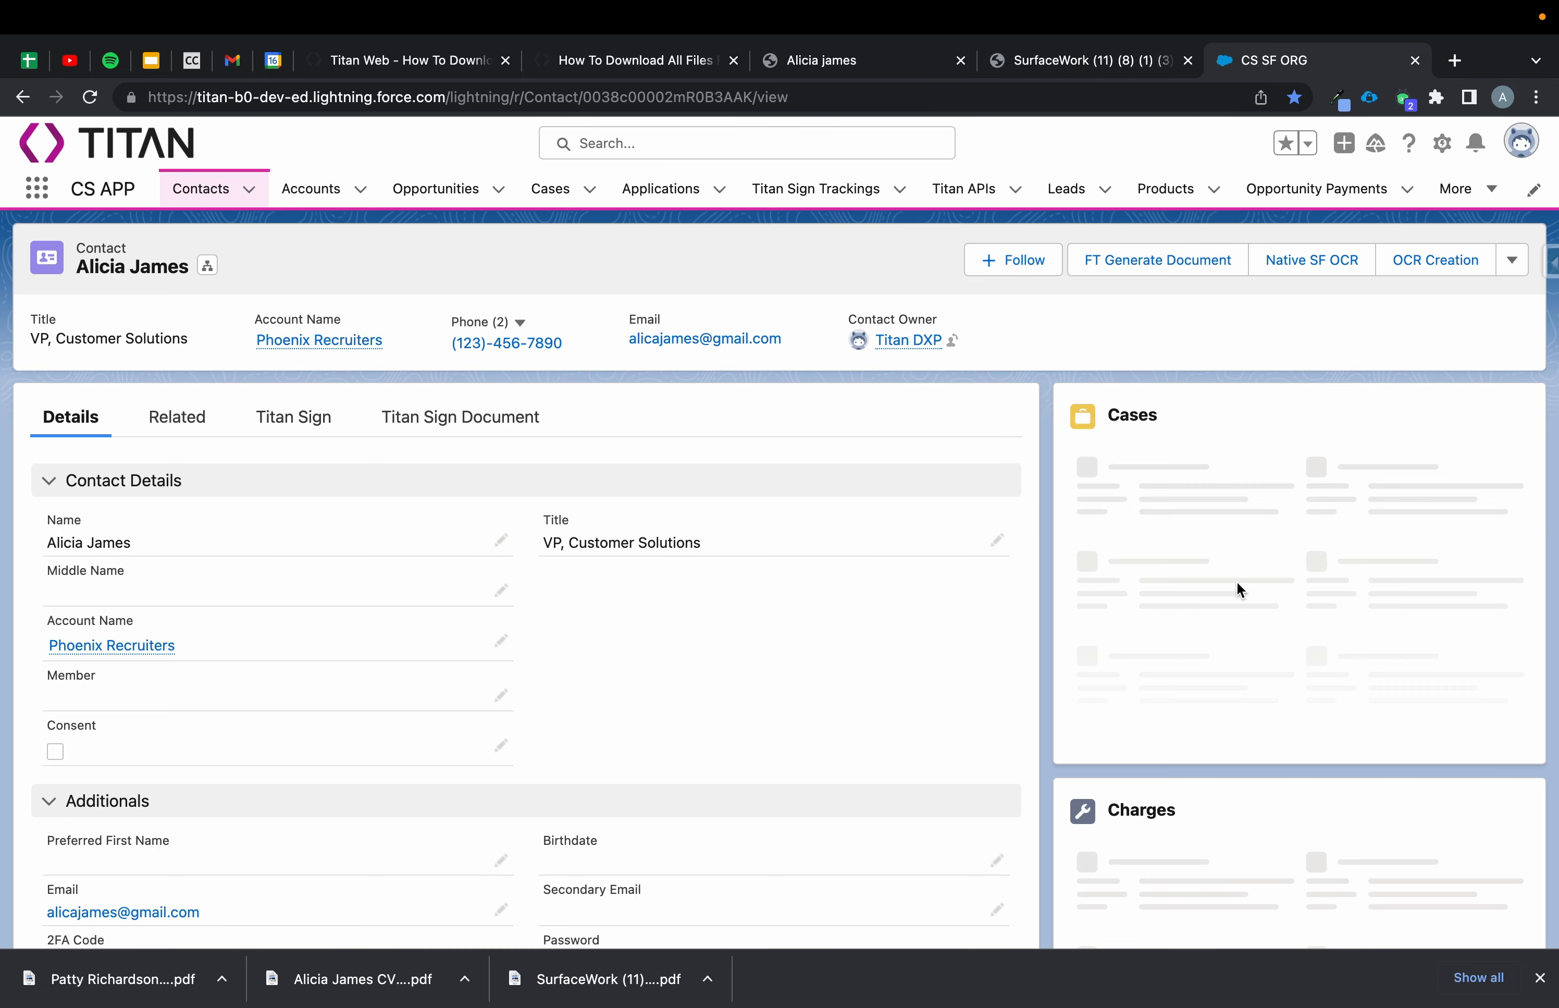
{"action": "left_click", "coordinate": [1197, 684]}
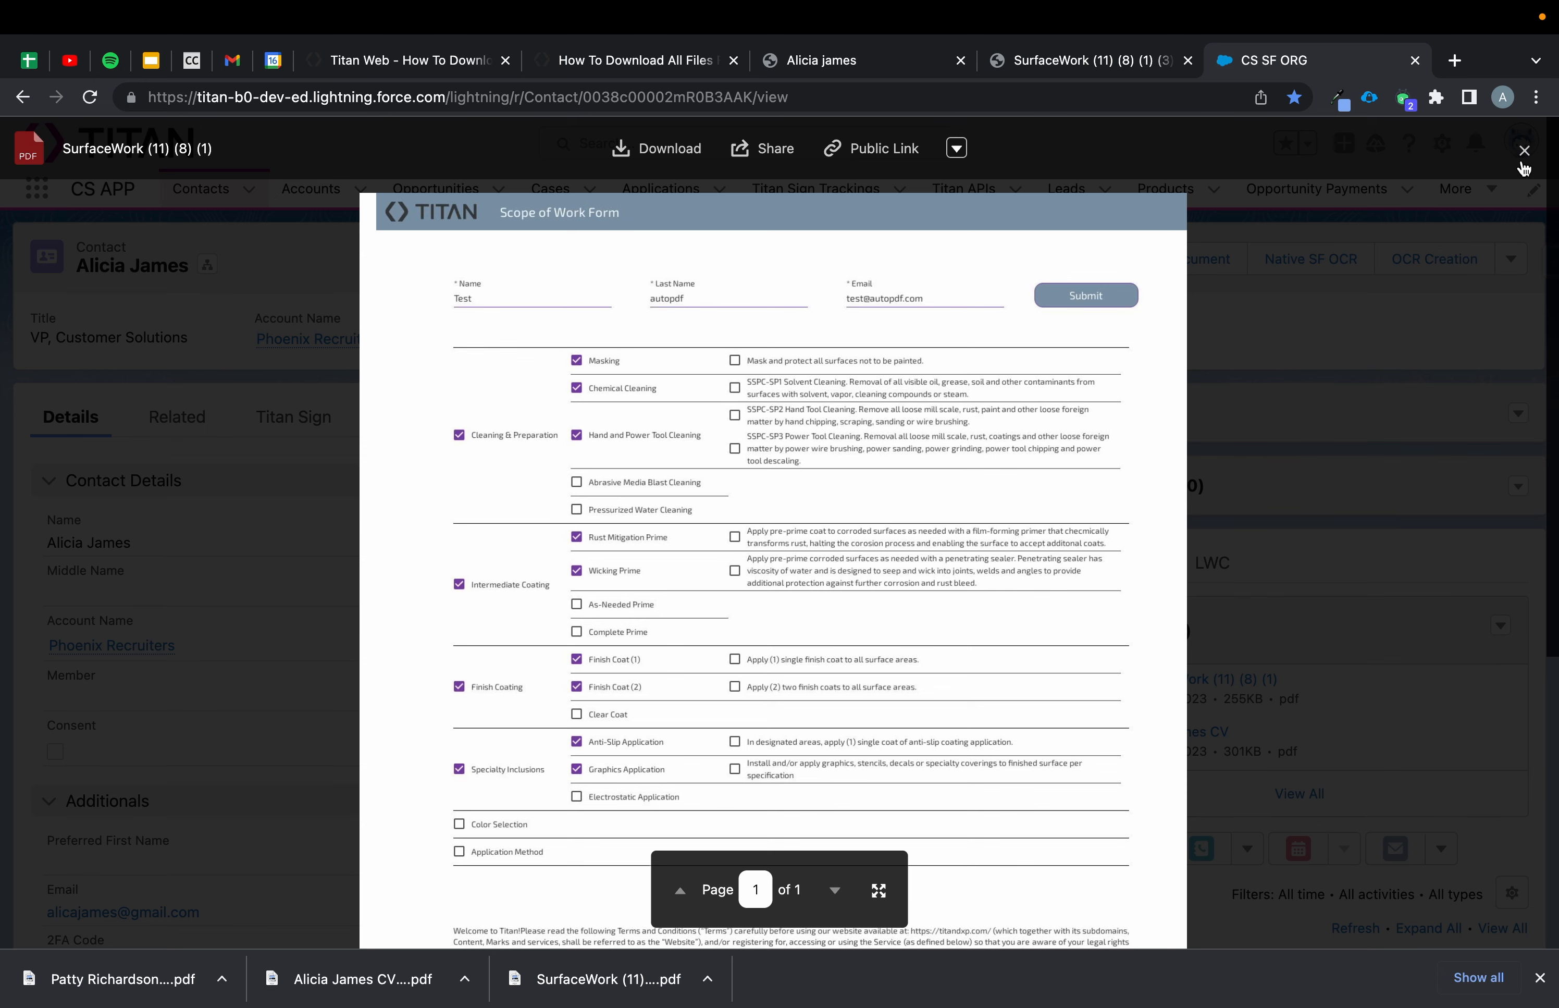
{"action": "left_click", "coordinate": [1524, 152]}
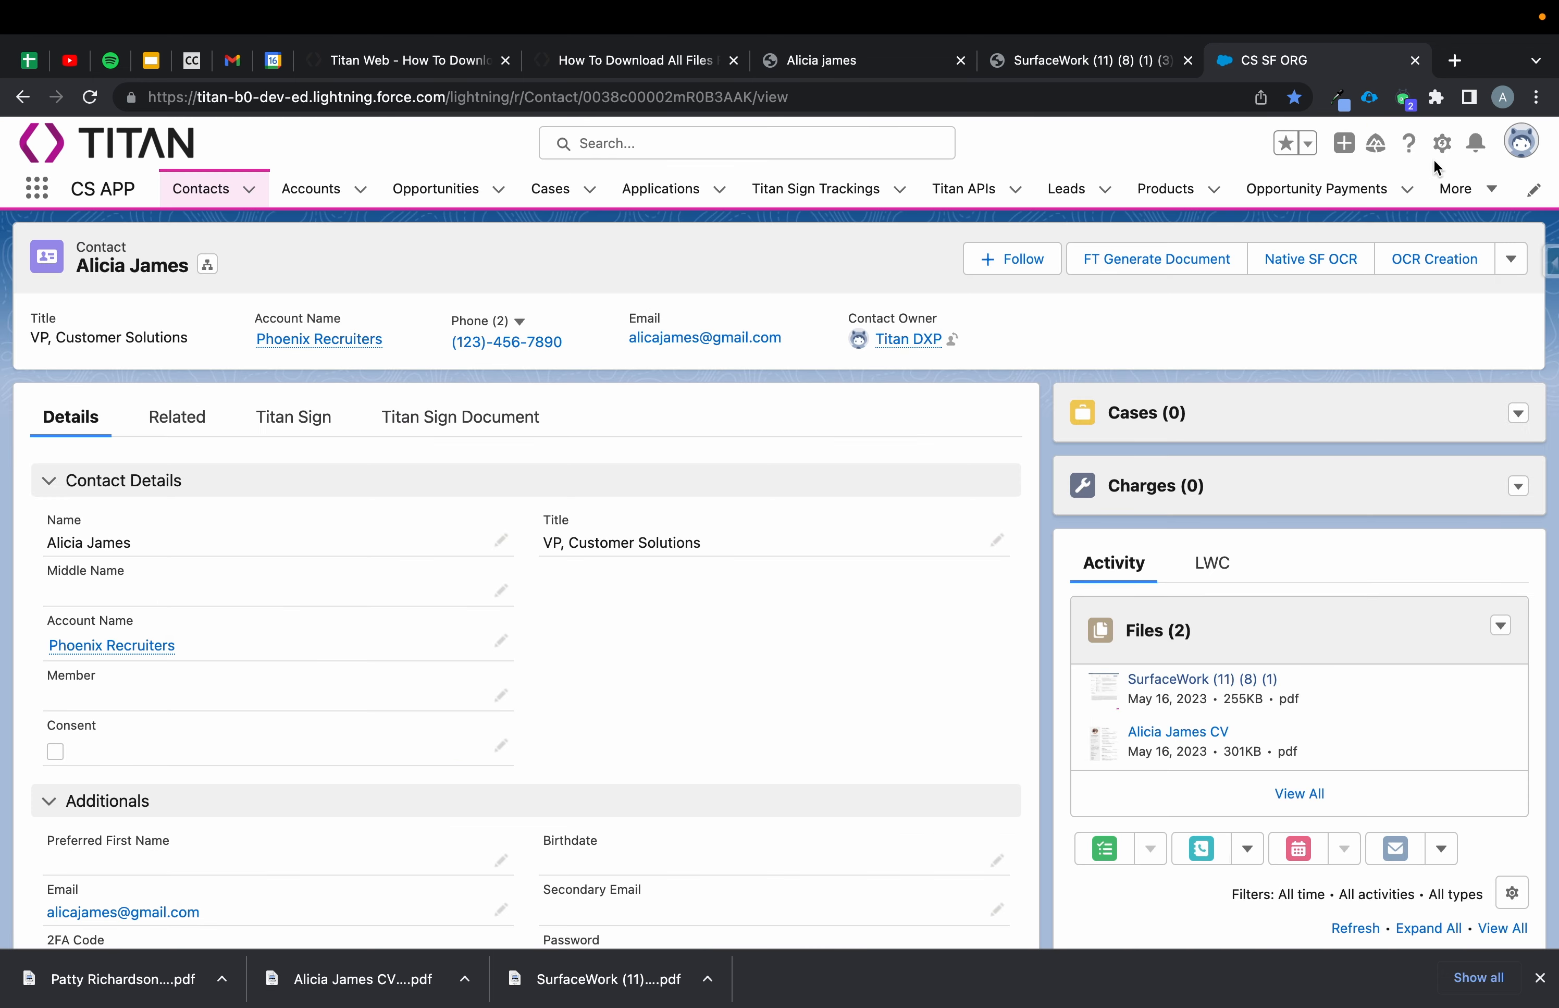
{"action": "left_click", "coordinate": [661, 62]}
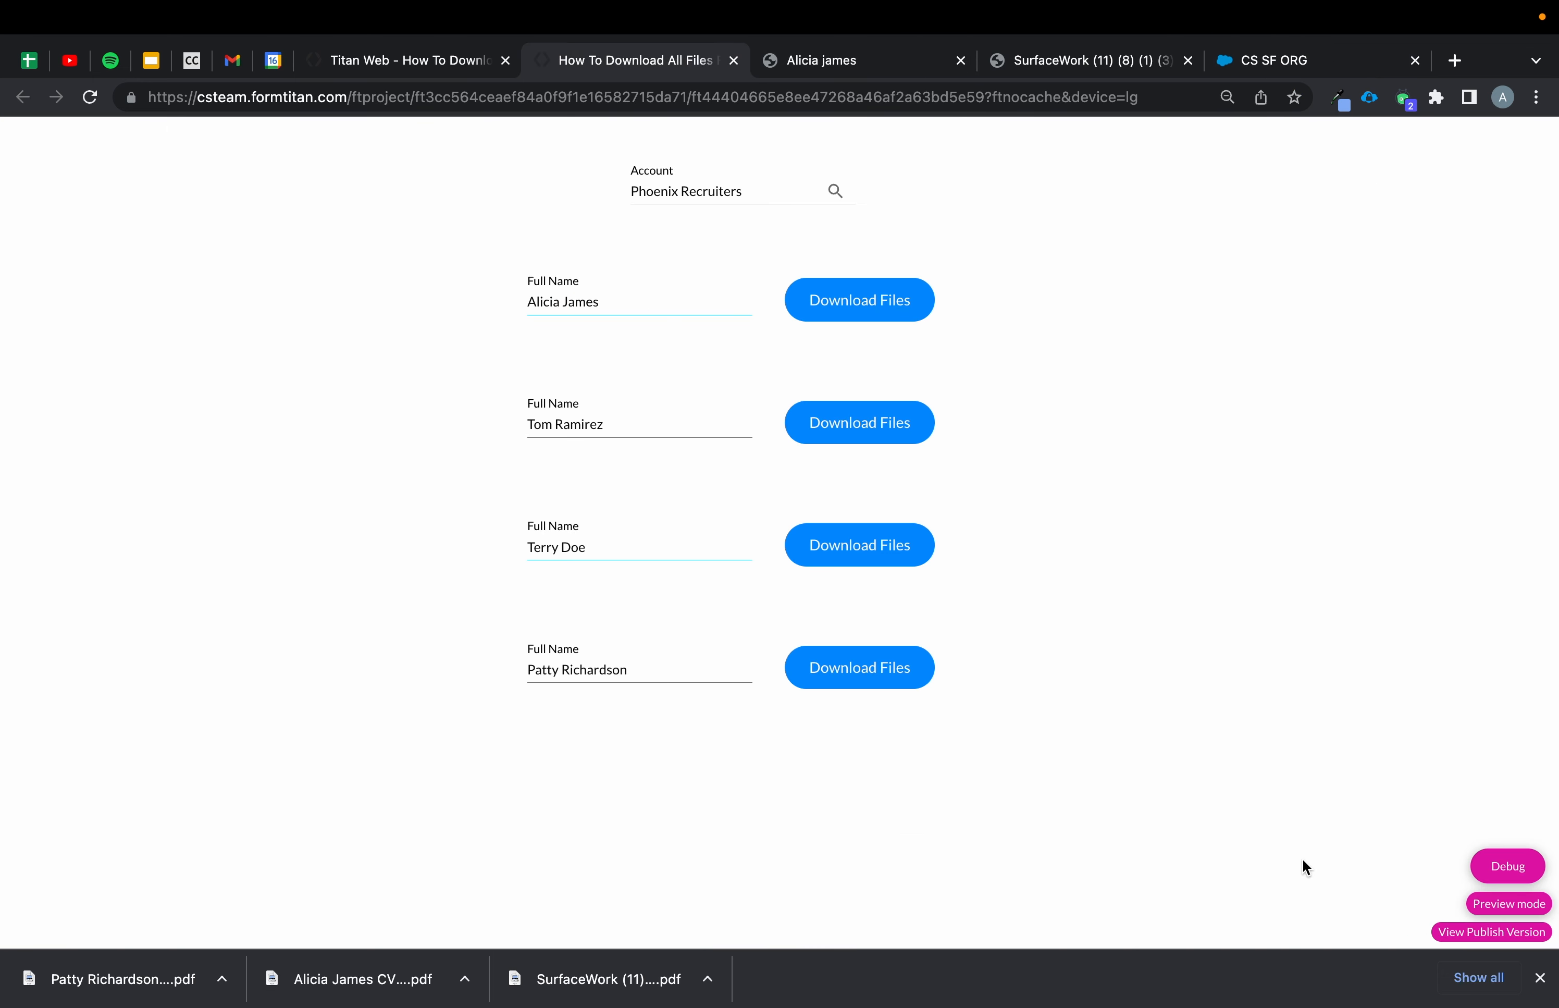